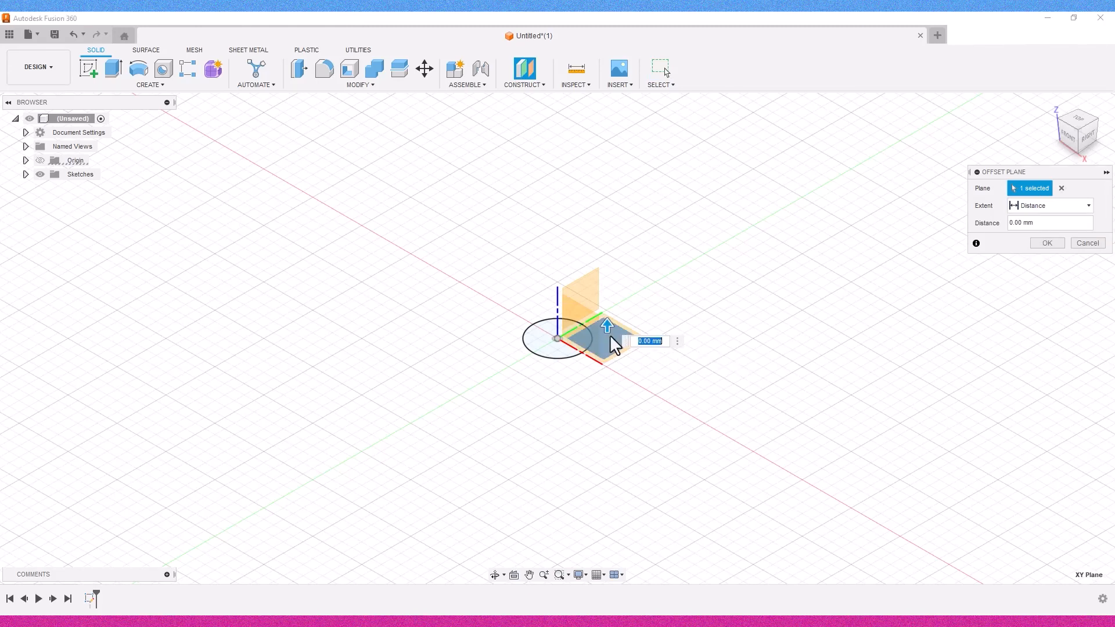
- Create two construction planes offset from the XY plane, one 50 mm above it and one 25 mm above it
{"action": "type", "text": "10"}
{"action": "key", "text": "Return"}
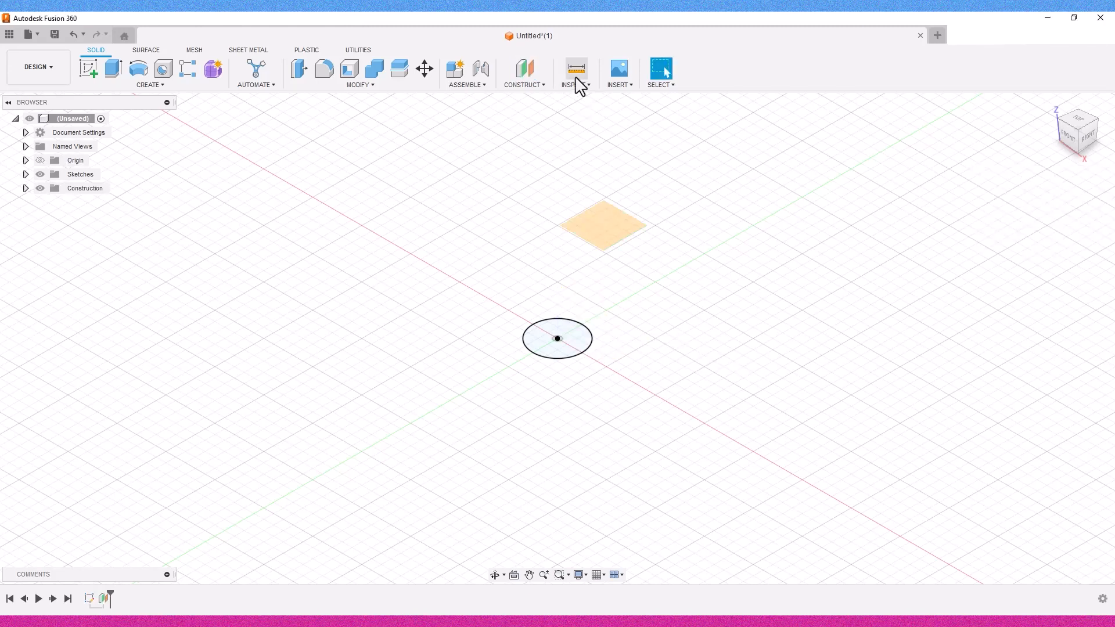
{"action": "left_click", "coordinate": [535, 75]}
{"action": "left_click", "coordinate": [622, 352]}
{"action": "type", "text": "20"}
{"action": "key", "text": "Return"}
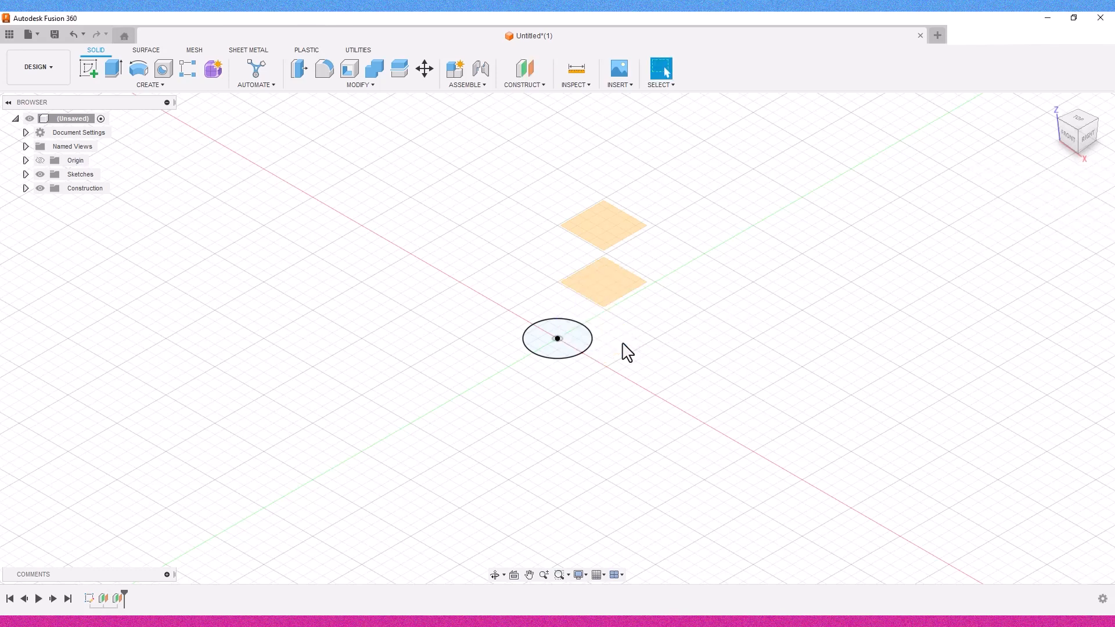
- Sketch a 50 mm diameter circle centred on the origin on the lower offset plane and finish the sketch
{"action": "left_click", "coordinate": [87, 69]}
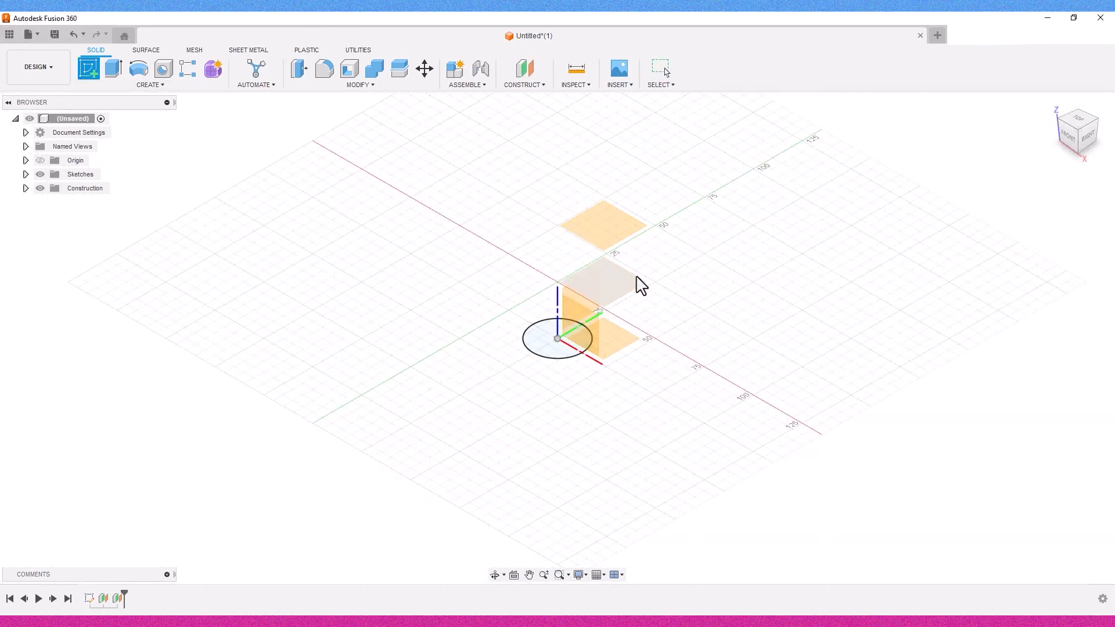
{"action": "left_click", "coordinate": [639, 285]}
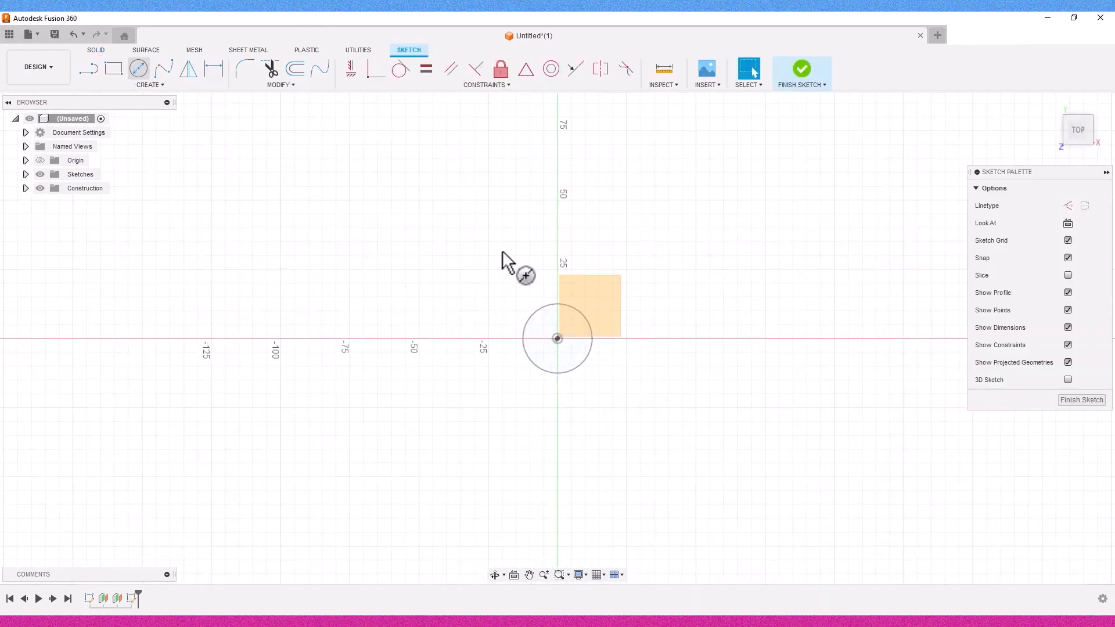
{"action": "key", "text": "c"}
{"action": "left_click", "coordinate": [557, 338]}
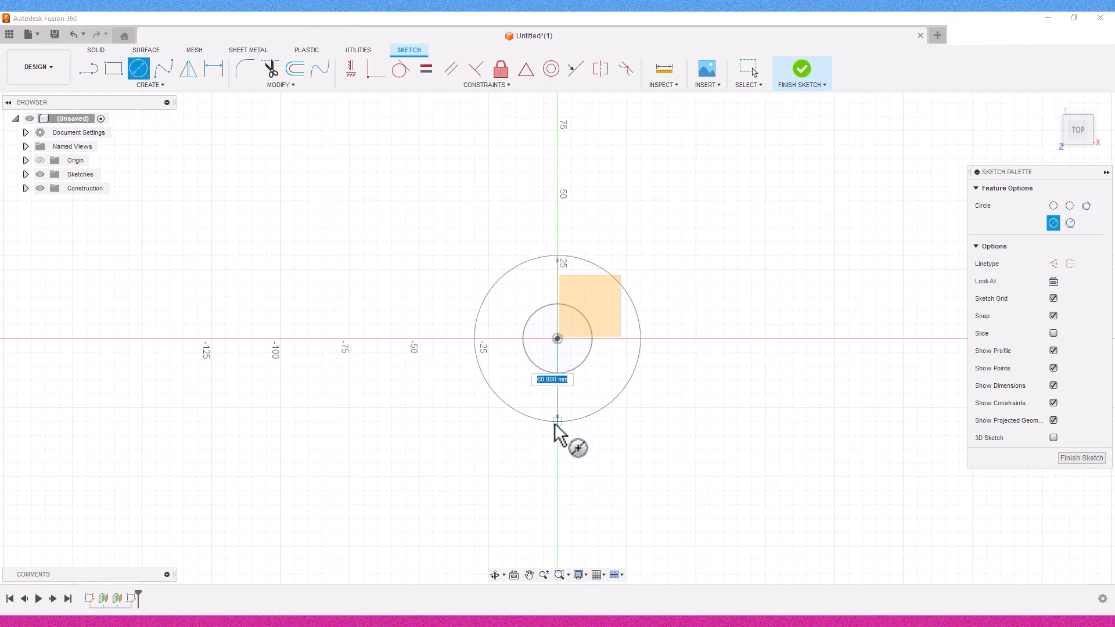
{"action": "key", "text": "Return"}
{"action": "key", "text": "Escape"}
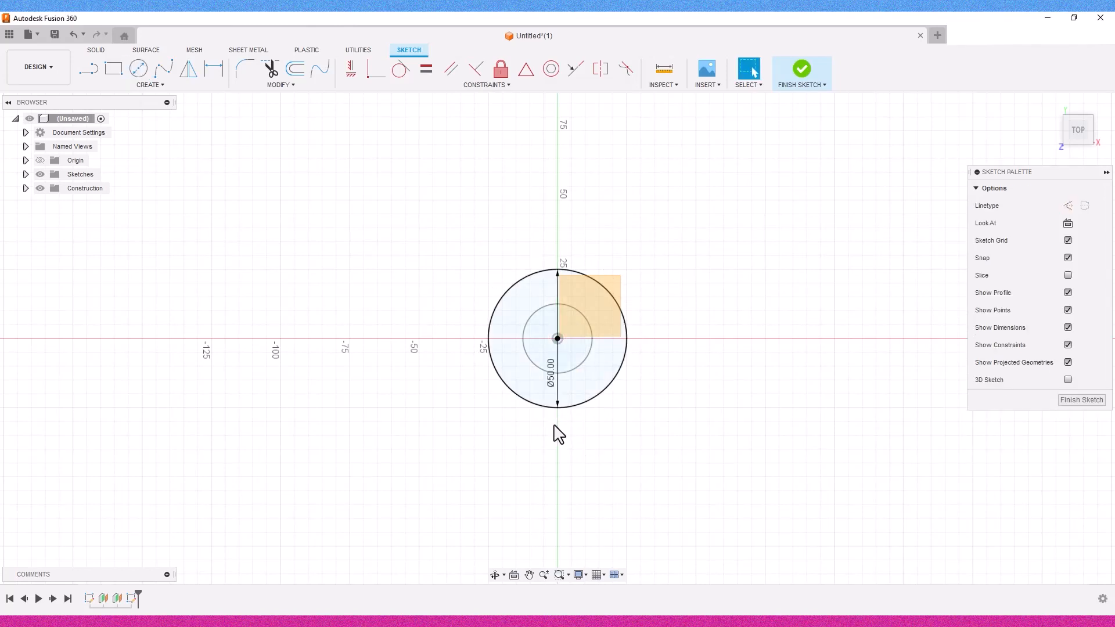
{"action": "left_click", "coordinate": [801, 70]}
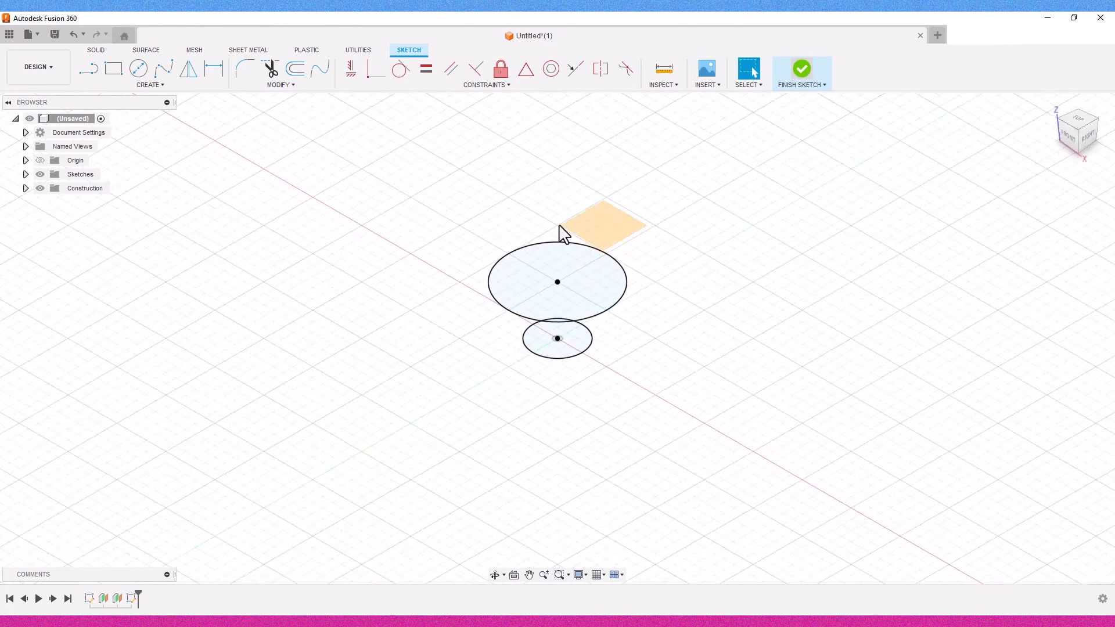
- Sketch a 35 mm diameter circle centred on the origin on the upper offset plane and finish the sketch
{"action": "left_click", "coordinate": [89, 69]}
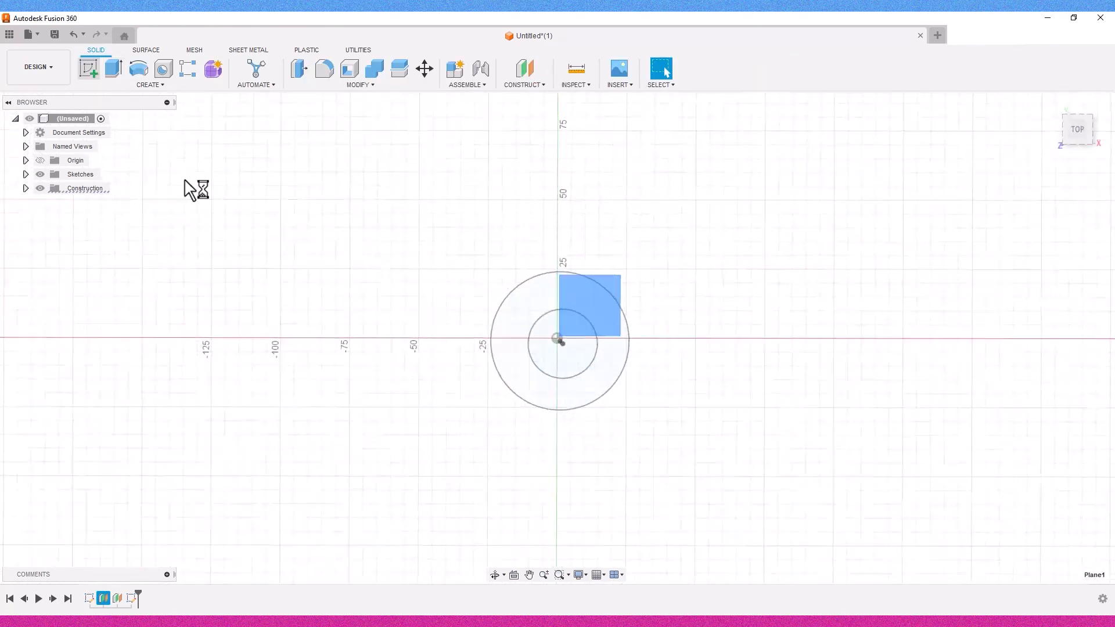
{"action": "left_click", "coordinate": [138, 69]}
{"action": "left_click", "coordinate": [557, 338]}
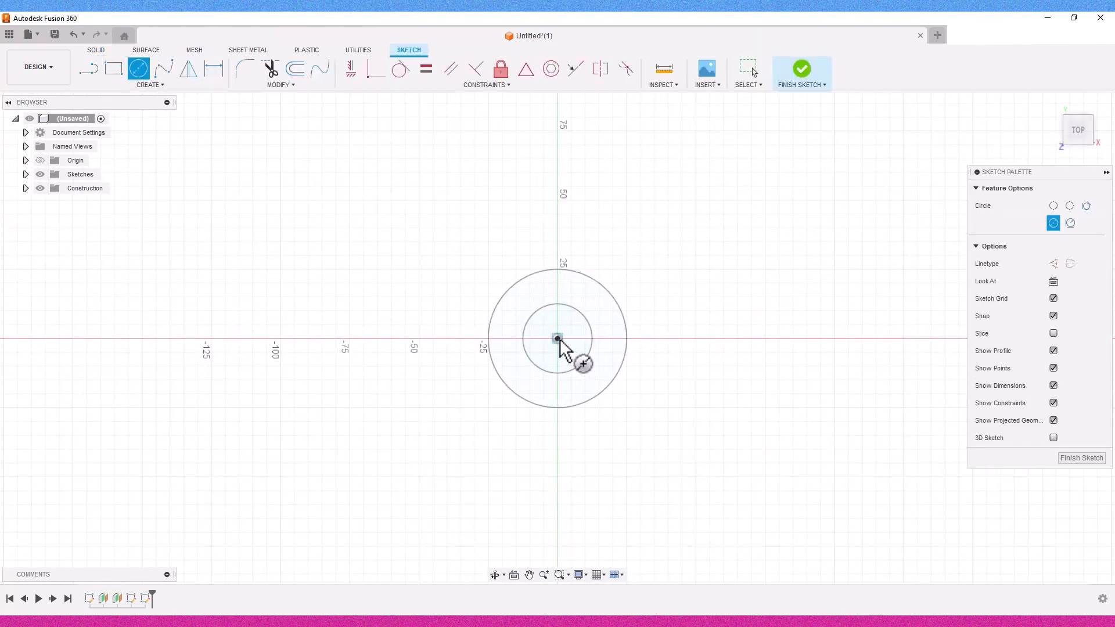
{"action": "type", "text": "35"}
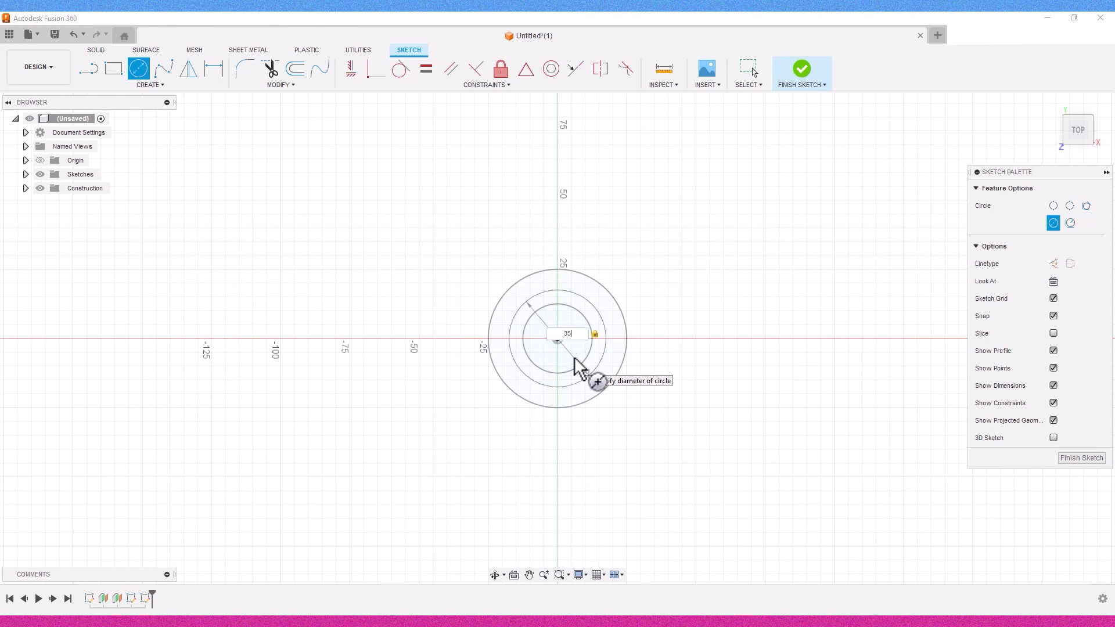
{"action": "key", "text": "Return"}
{"action": "key", "text": "Escape"}
{"action": "left_click", "coordinate": [805, 87]}
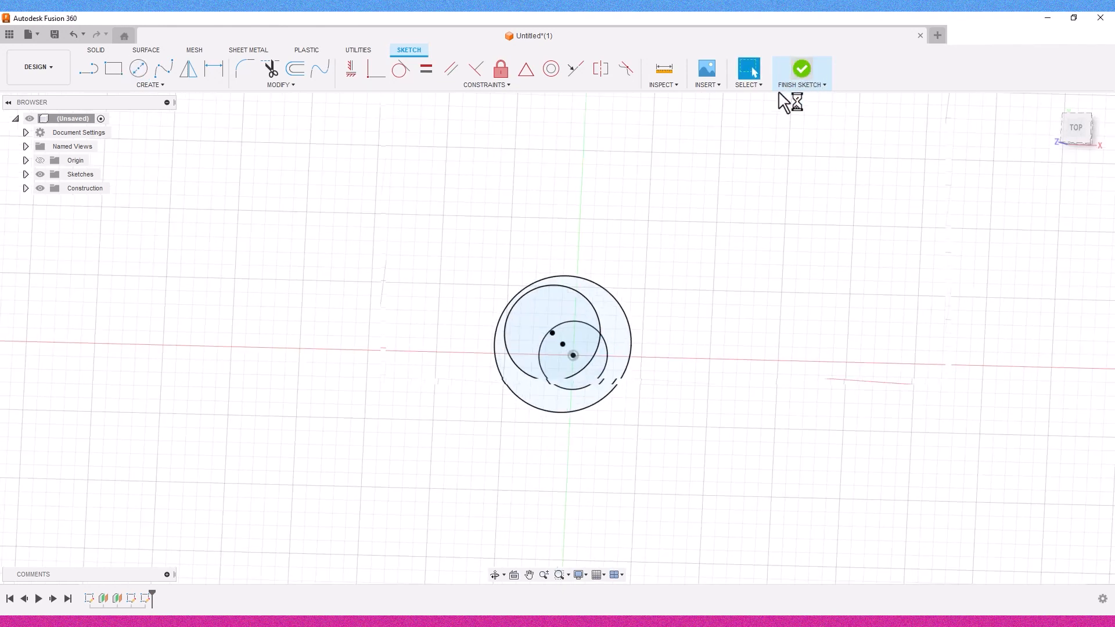
- Loft a new body through the base, middle and upper circle profiles, in that order
{"action": "left_click", "coordinate": [174, 85]}
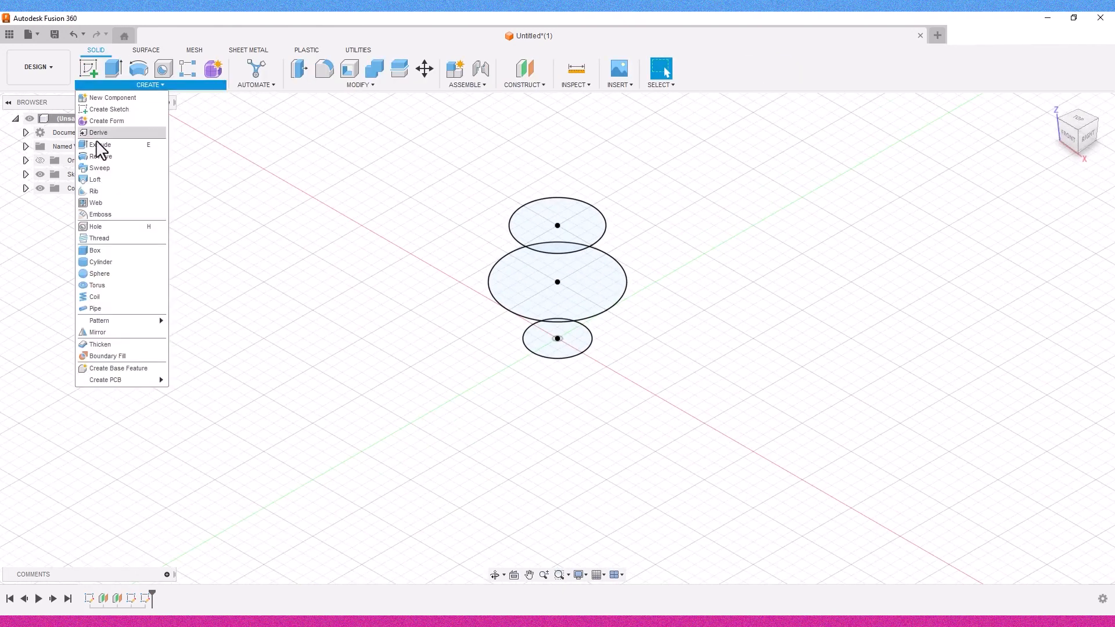
{"action": "left_click", "coordinate": [95, 179]}
{"action": "left_click", "coordinate": [551, 348]}
{"action": "left_click", "coordinate": [532, 305]}
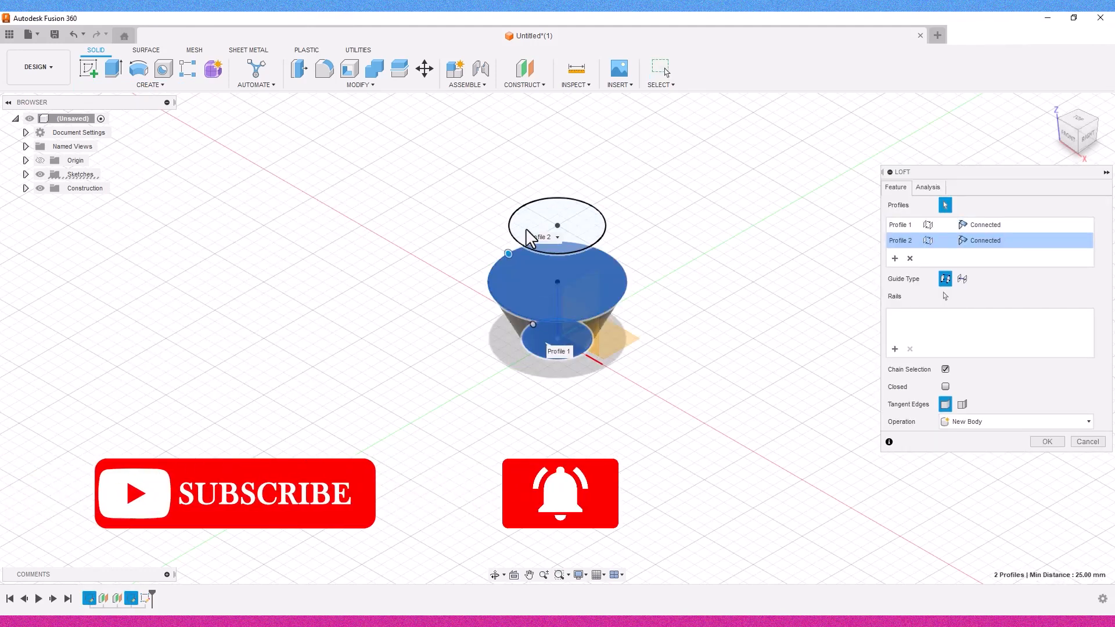
{"action": "left_click", "coordinate": [525, 228]}
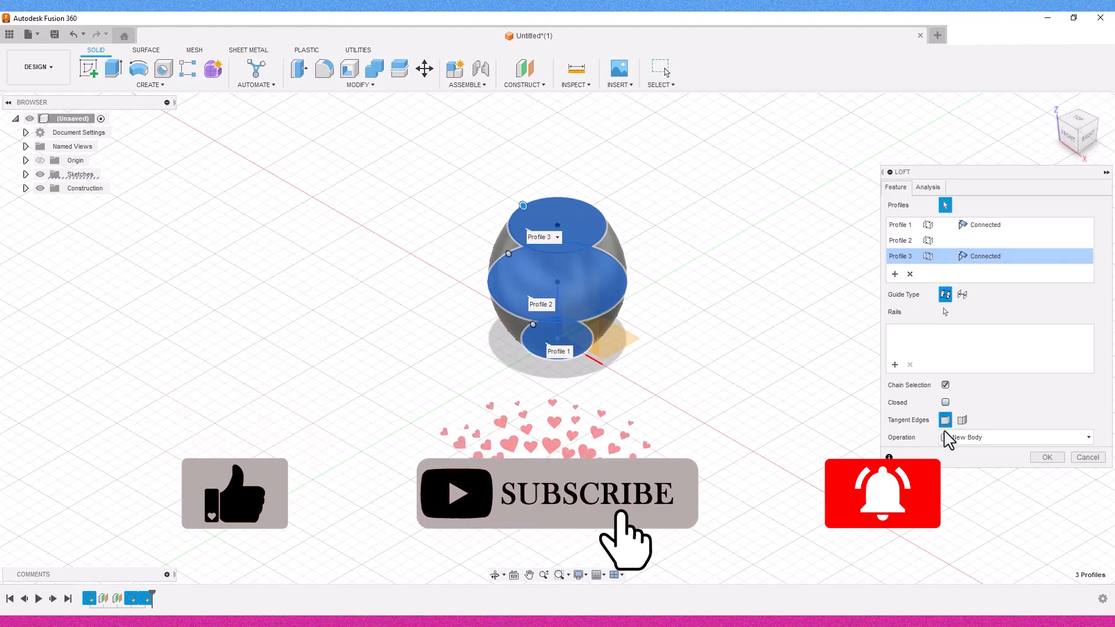
{"action": "left_click", "coordinate": [1058, 459]}
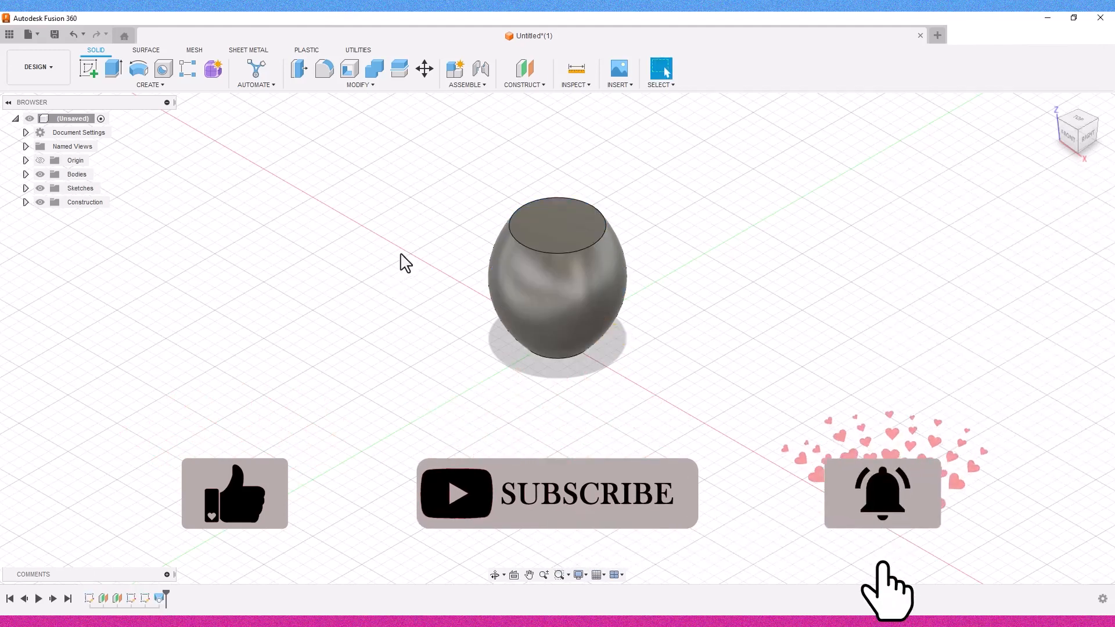
- Make two copies of the lofted body in place, leaving them at the same position as the original
{"action": "scroll", "coordinate": [639, 373], "scroll_direction": "up", "scroll_amount": 3}
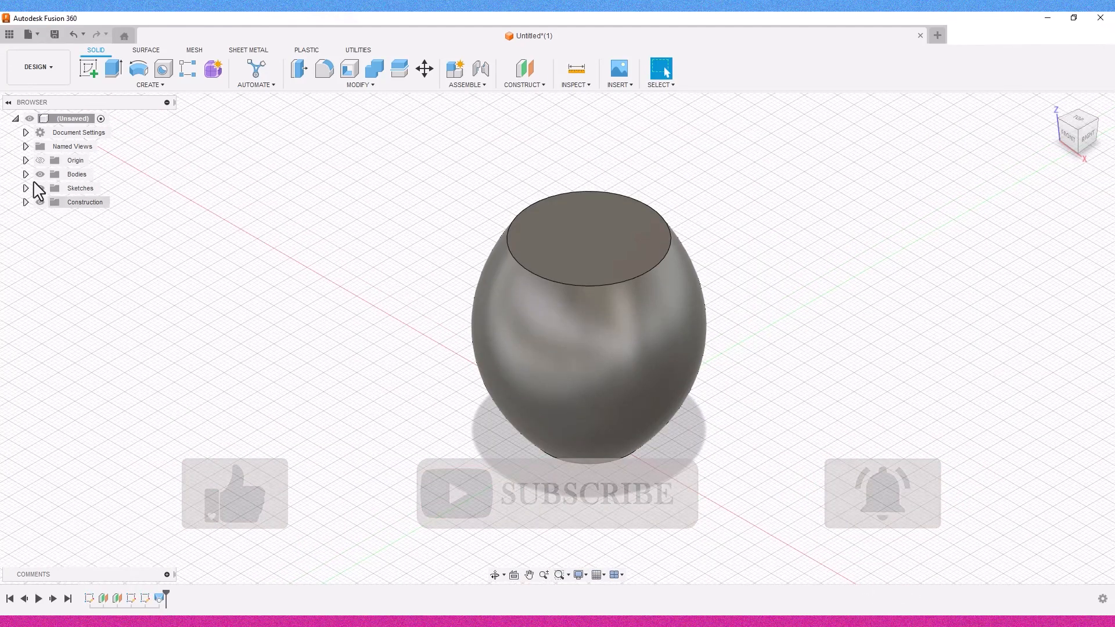
{"action": "left_click", "coordinate": [25, 174]}
{"action": "left_click", "coordinate": [81, 188]}
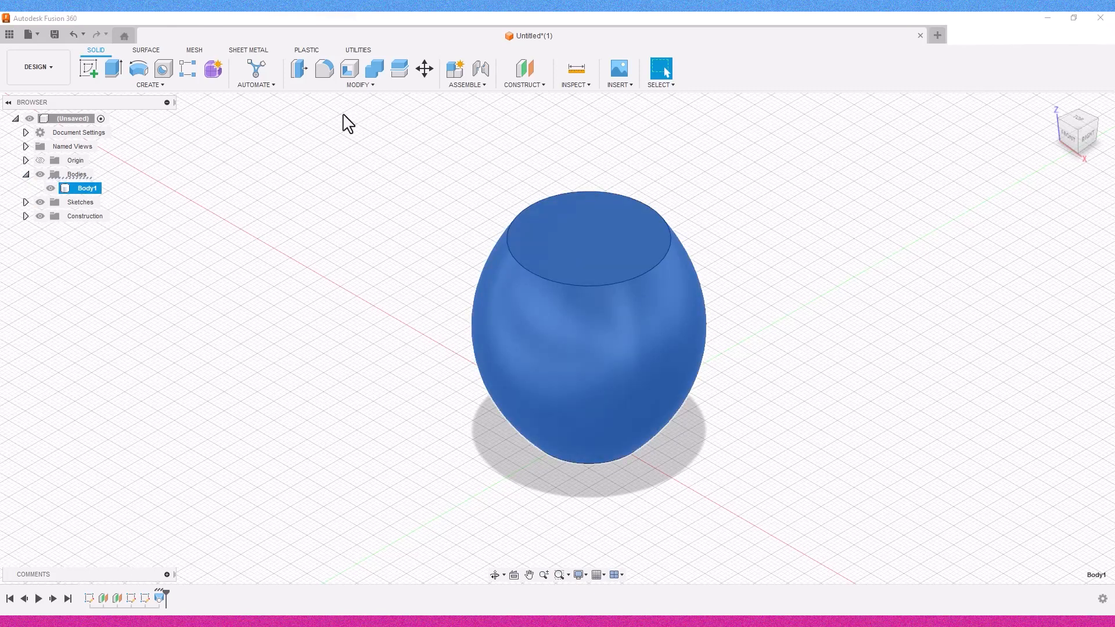
{"action": "key", "text": "m"}
{"action": "left_click", "coordinate": [1048, 384]}
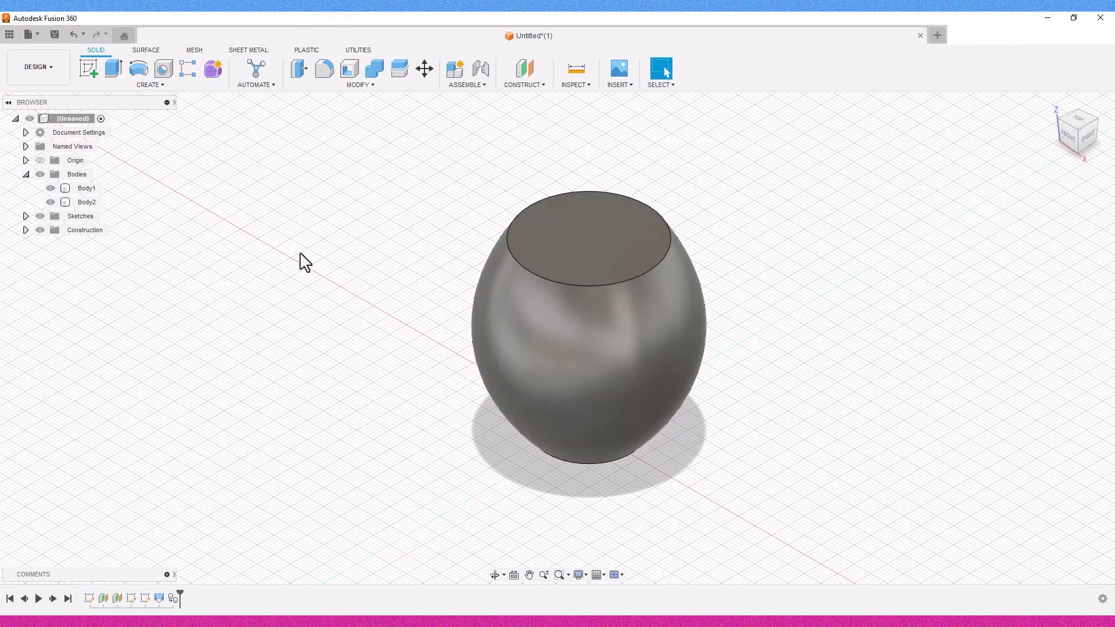
{"action": "left_click", "coordinate": [85, 202]}
{"action": "key", "text": "ctrl+c"}
{"action": "key", "text": "ctrl+v"}
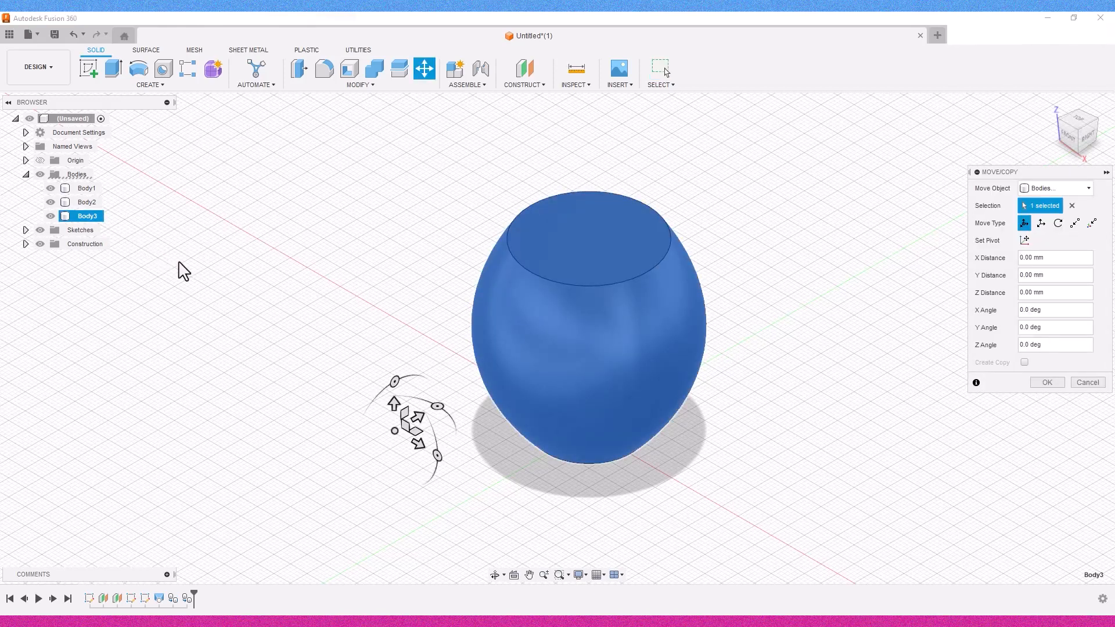
{"action": "left_click", "coordinate": [1045, 383]}
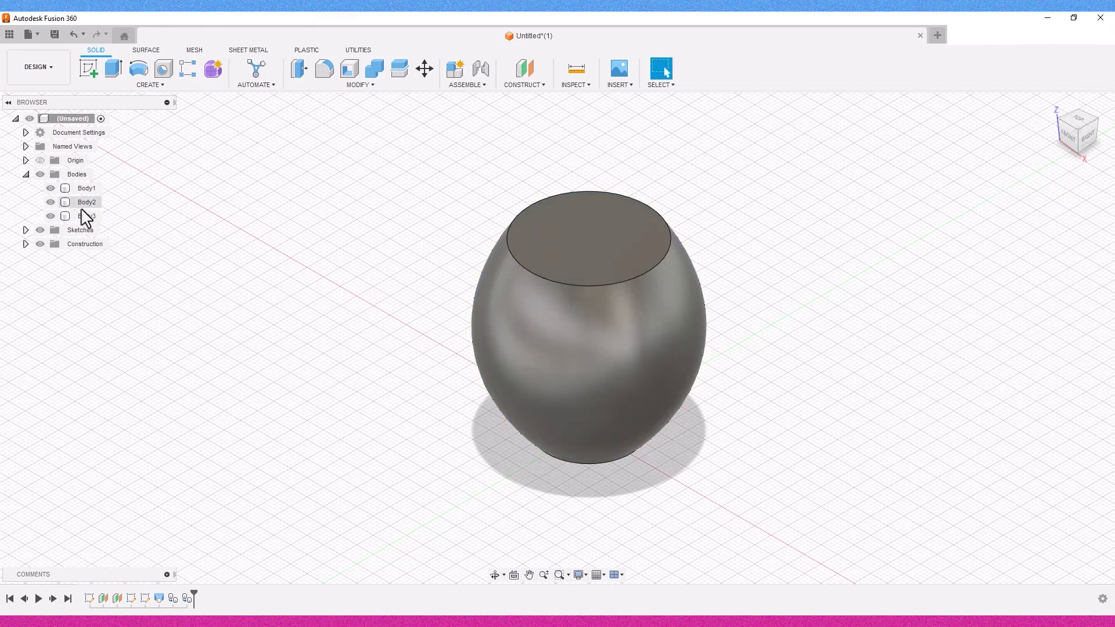
- Hide Body3 and Body1 so that only Body2 is shown
{"action": "right_click", "coordinate": [87, 216]}
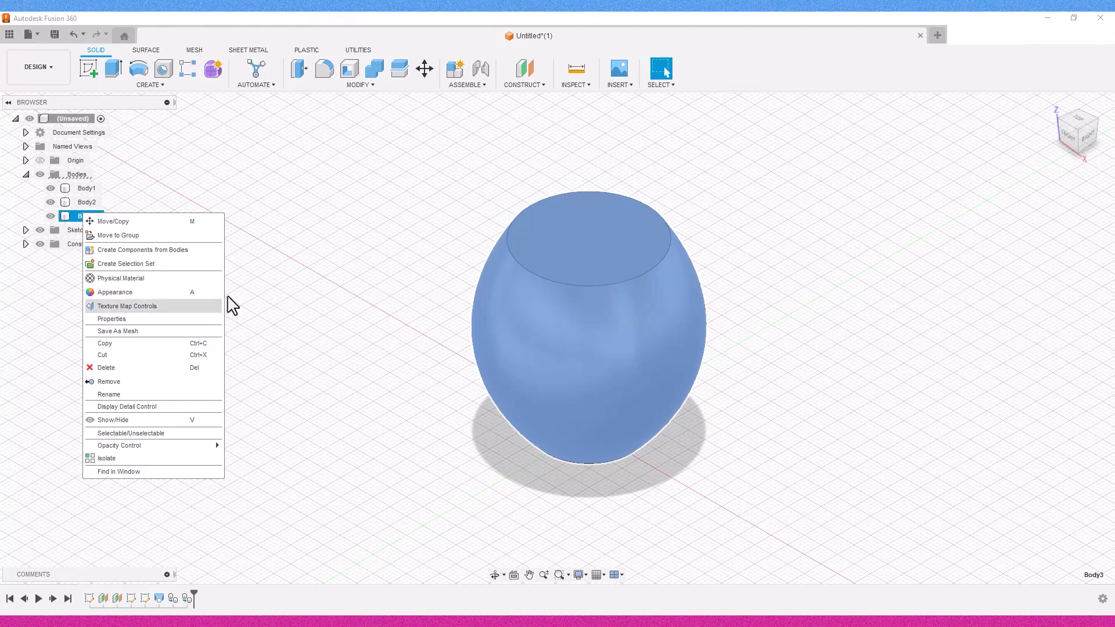
{"action": "left_click", "coordinate": [425, 265]}
{"action": "left_click", "coordinate": [425, 266]}
{"action": "left_click", "coordinate": [51, 216]}
{"action": "left_click", "coordinate": [51, 188]}
- Shell Body2 with a 2 mm inside thickness, removing its top face
{"action": "left_click", "coordinate": [87, 202]}
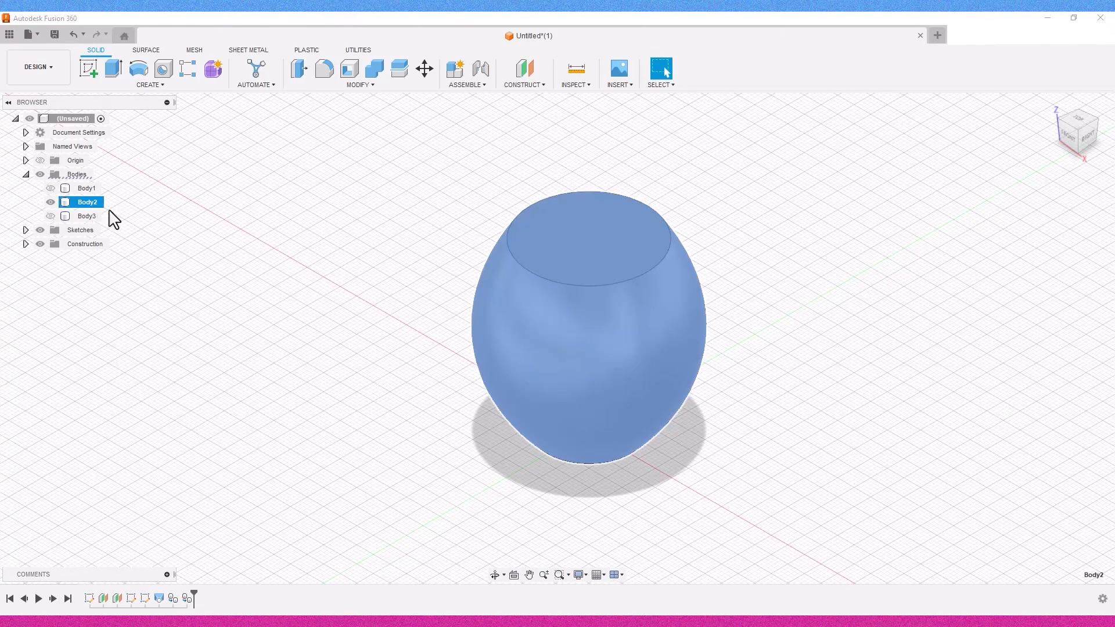
{"action": "left_click", "coordinate": [349, 68]}
{"action": "left_click", "coordinate": [1083, 188]}
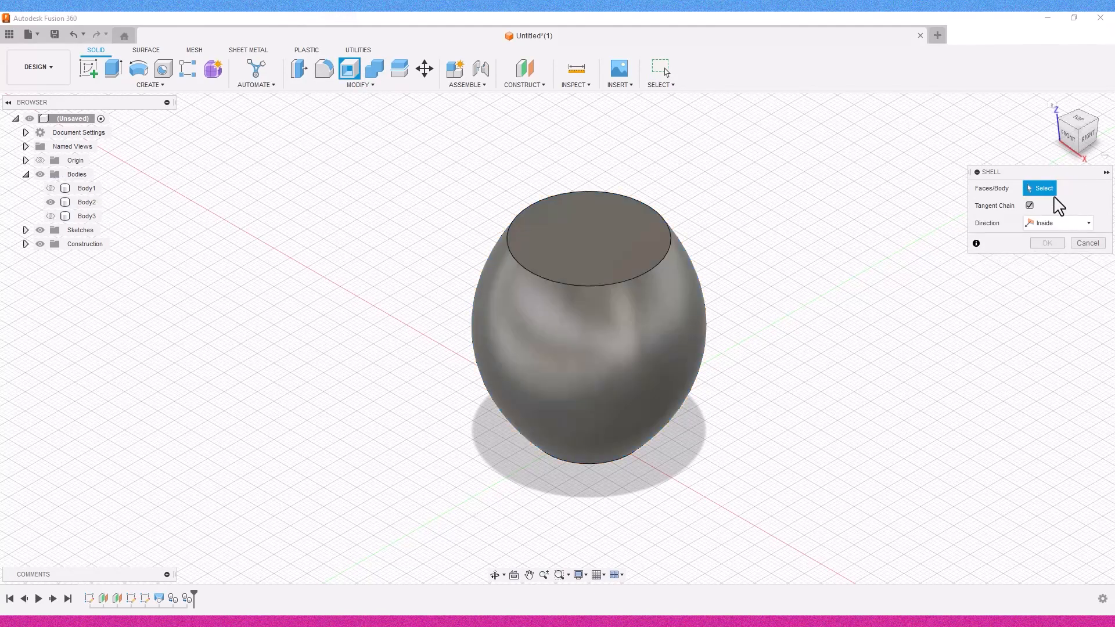
{"action": "left_click", "coordinate": [531, 239]}
{"action": "type", "text": "2"}
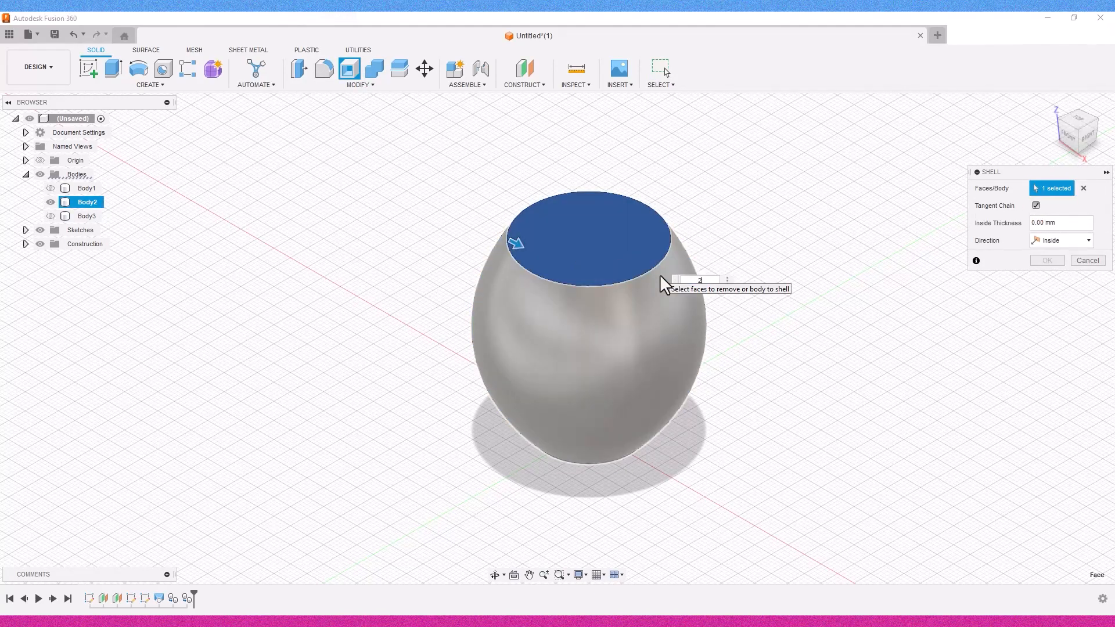
{"action": "key", "text": "Return"}
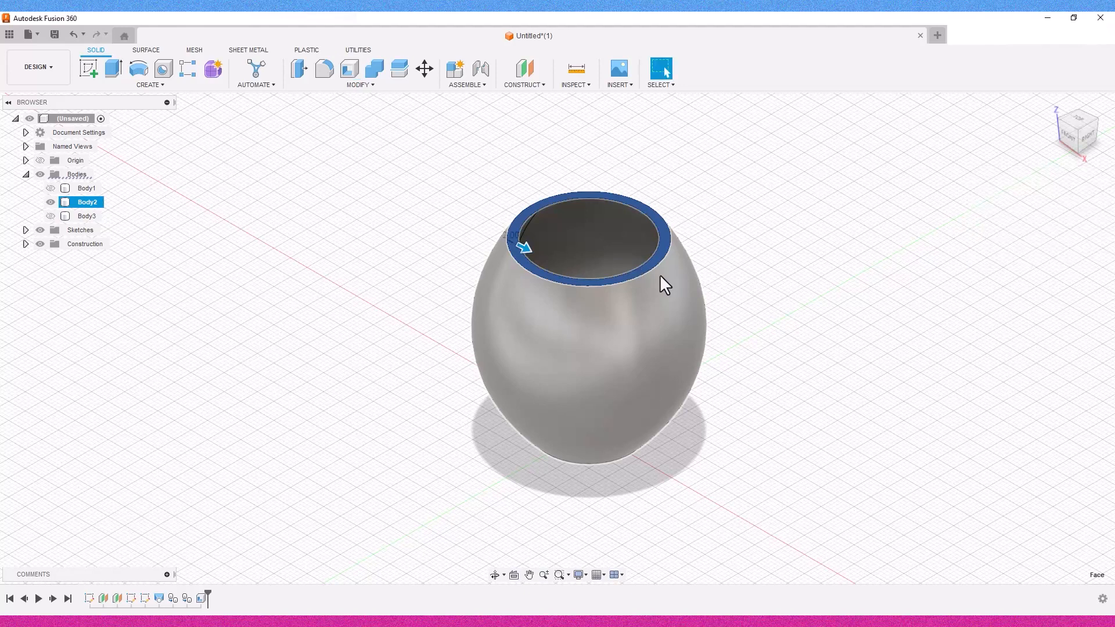
- Show Body3 in place of Body2 and turn on the visibility of the middle circle's sketch, Sketch2
{"action": "left_click", "coordinate": [53, 216]}
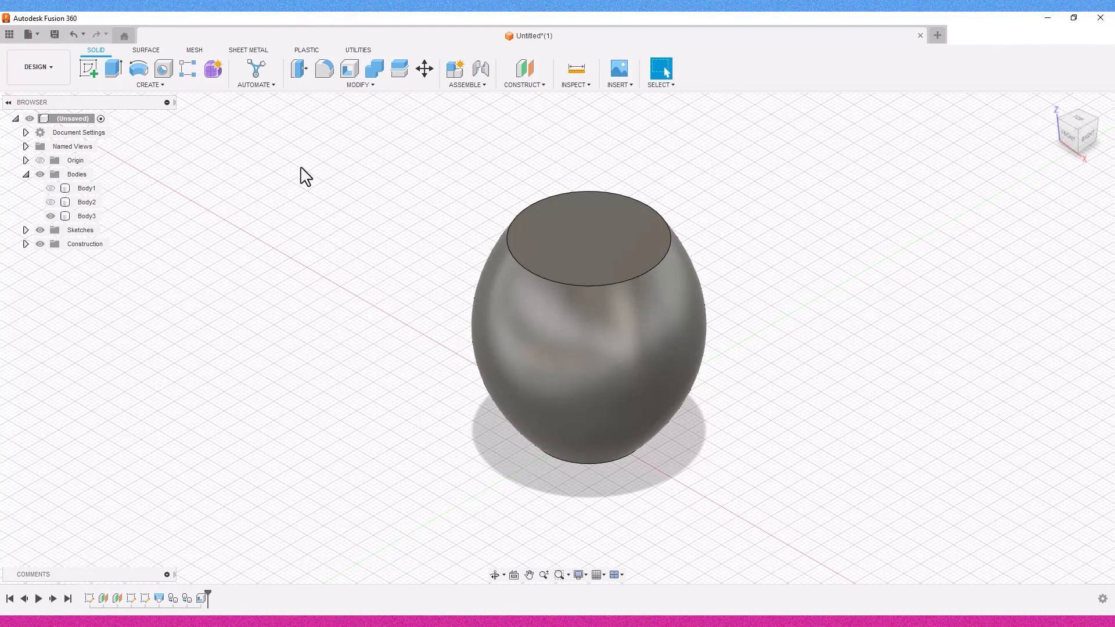
{"action": "left_click", "coordinate": [26, 229]}
{"action": "left_click", "coordinate": [51, 258]}
- Scale Body3 up slightly with a uniform scale about the centre point of the middle circle
{"action": "left_click", "coordinate": [358, 85]}
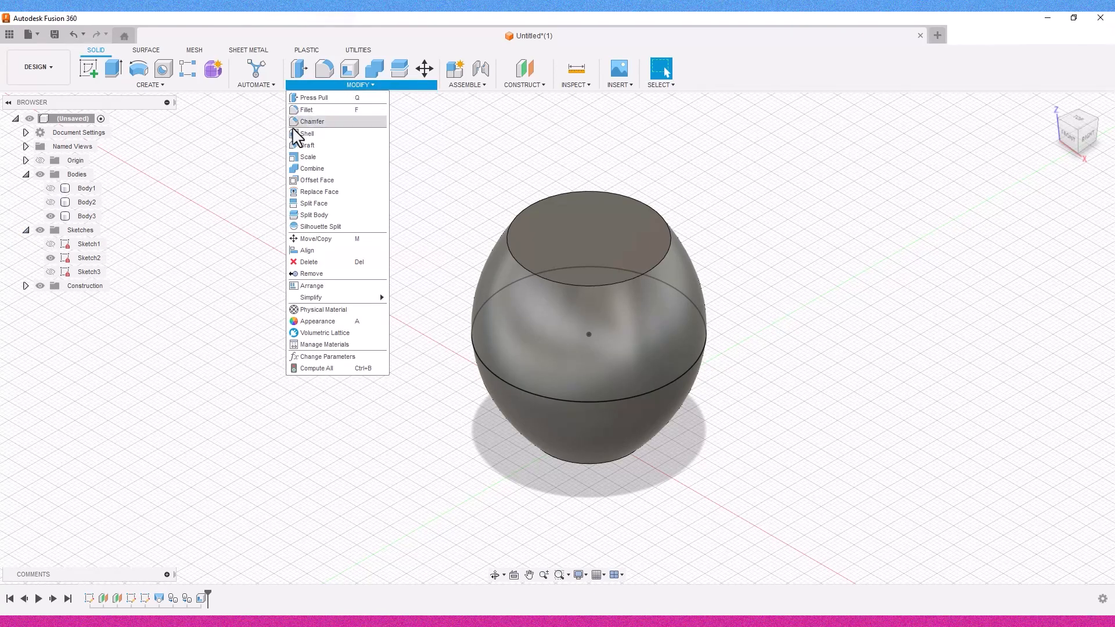
{"action": "left_click", "coordinate": [311, 154]}
{"action": "left_click", "coordinate": [542, 305]}
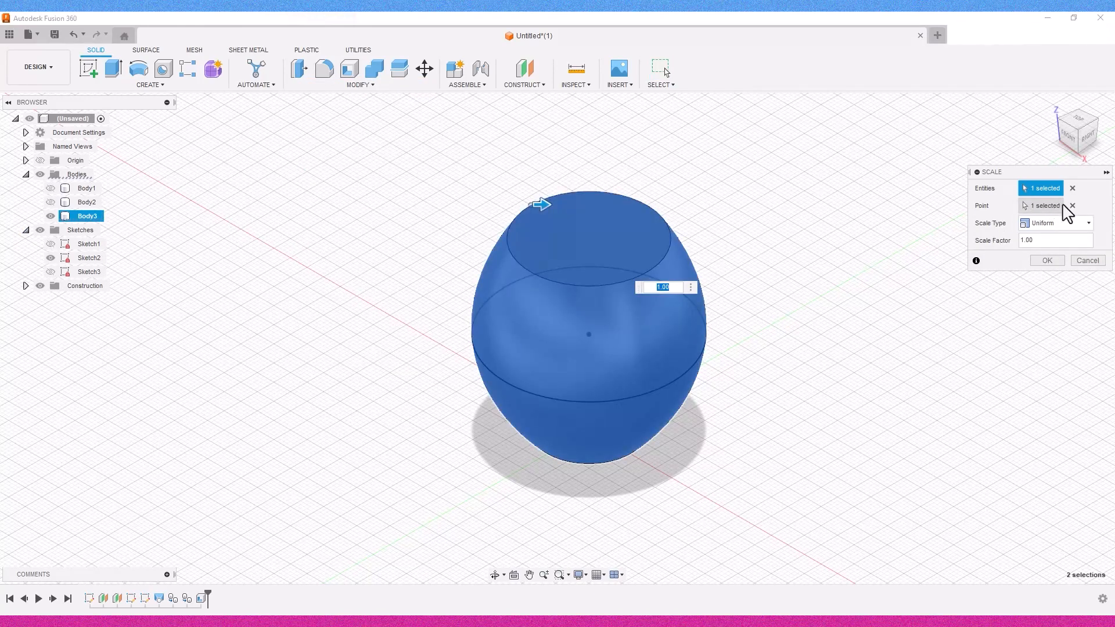
{"action": "left_click", "coordinate": [1060, 207]}
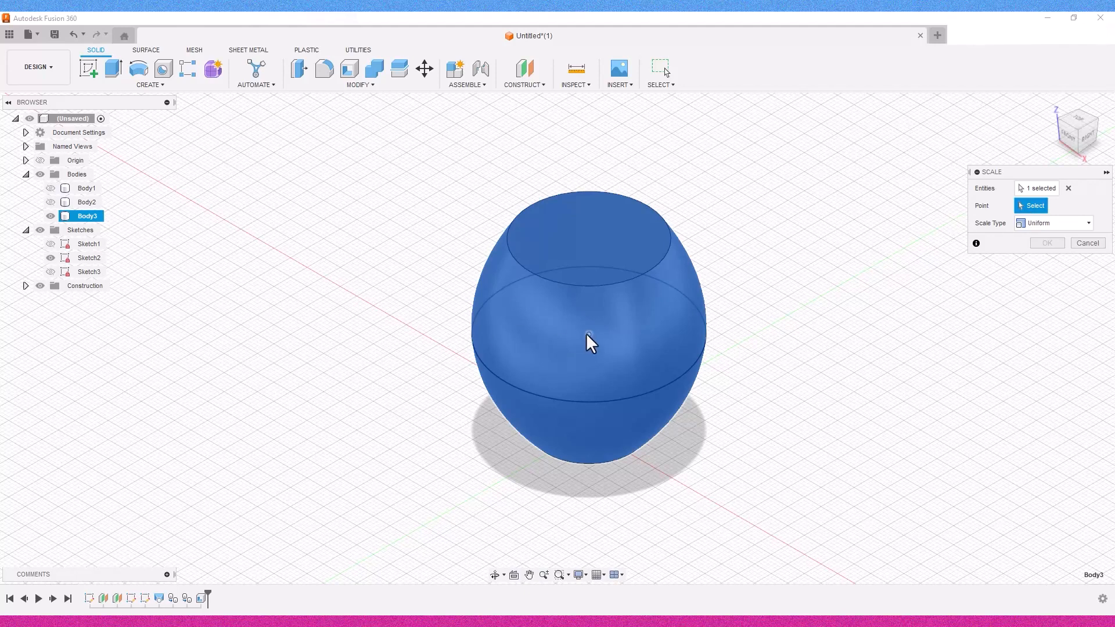
{"action": "left_click", "coordinate": [587, 334]}
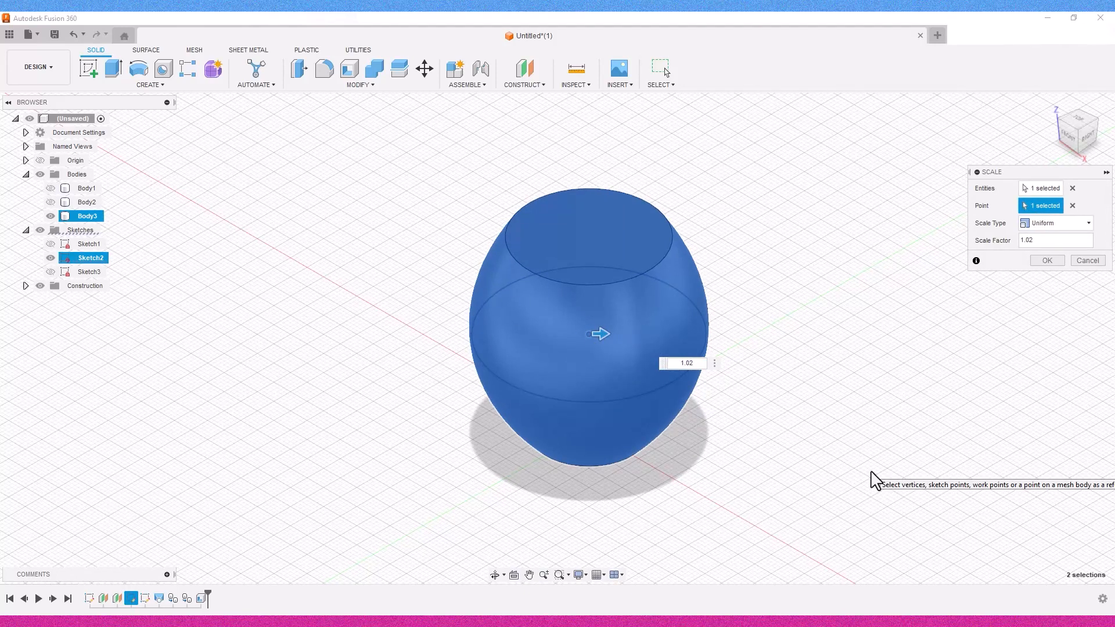
{"action": "key", "text": "Return"}
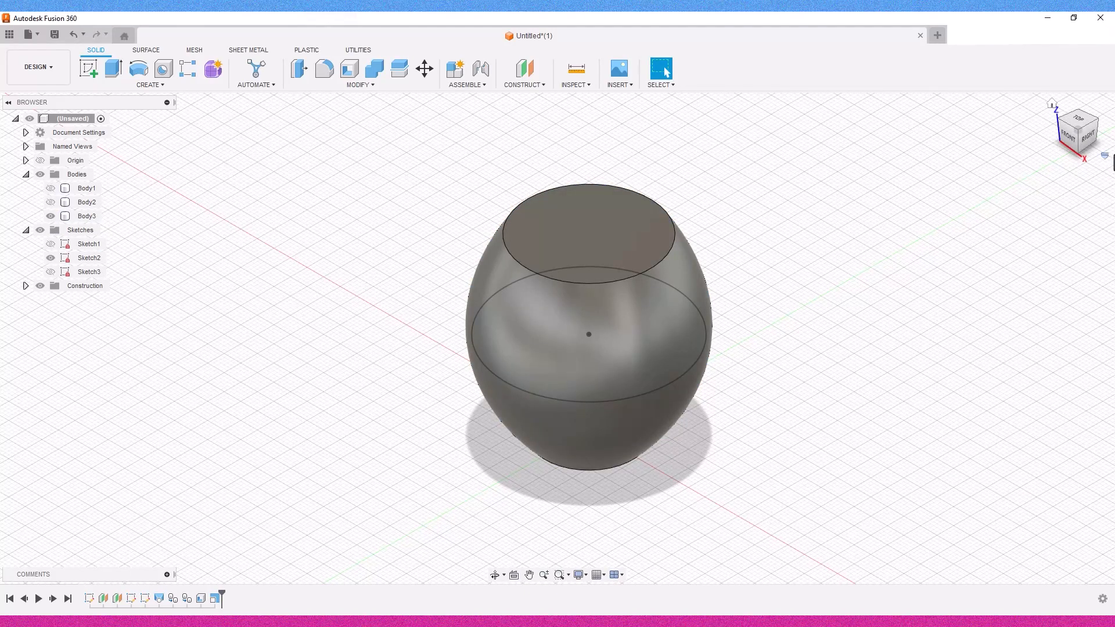
- Show Body1, select its curved side face, and display it together with the enlarged Body3
{"action": "left_click", "coordinate": [51, 215]}
{"action": "left_click", "coordinate": [51, 188]}
{"action": "left_click", "coordinate": [569, 302]}
{"action": "left_click", "coordinate": [526, 361]}
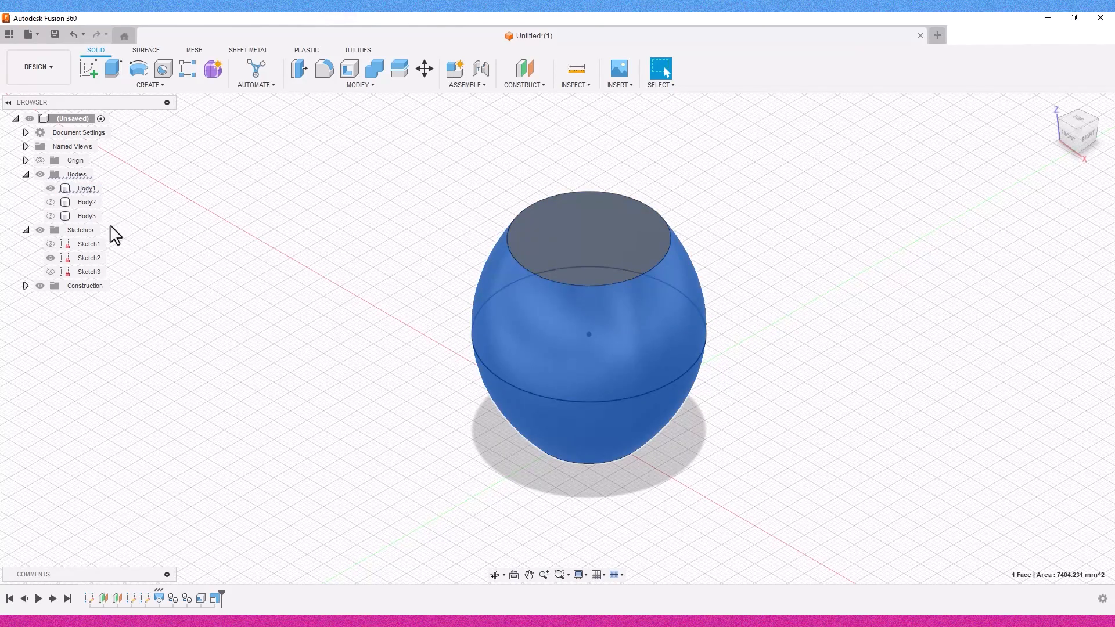
{"action": "left_click", "coordinate": [51, 215]}
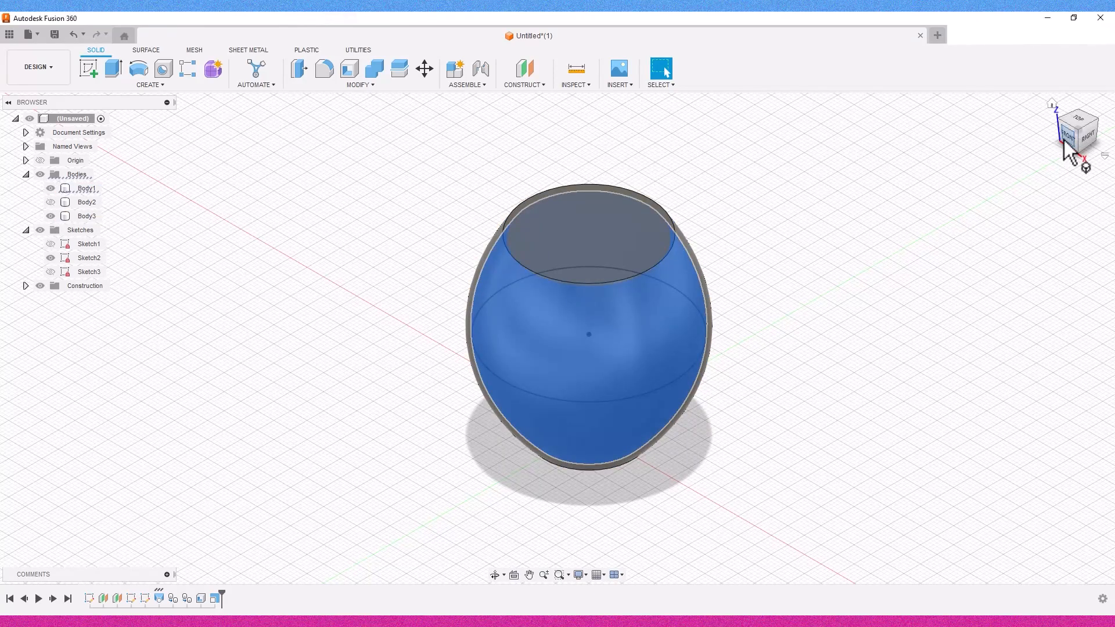
- Examine the margin between the outlines of Body1 and the enlarged Body3 from the front
{"action": "left_click", "coordinate": [1054, 146]}
{"action": "scroll", "coordinate": [479, 238], "scroll_direction": "up", "scroll_amount": 3}
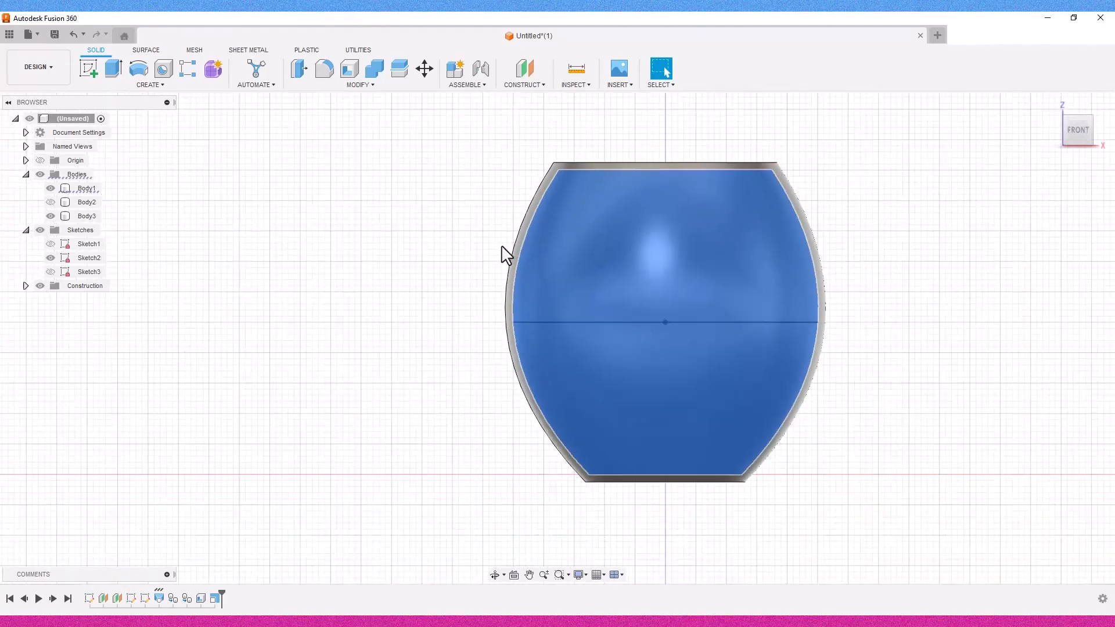
{"action": "left_click", "coordinate": [522, 262]}
{"action": "left_click", "coordinate": [294, 274]}
{"action": "left_click", "coordinate": [1053, 105]}
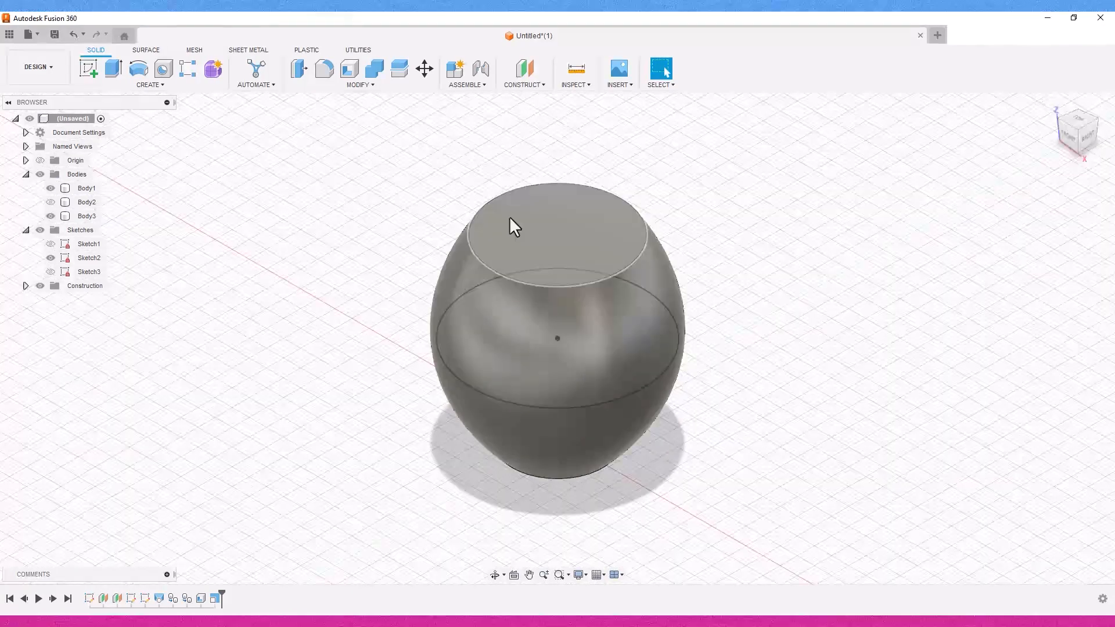
- Hide Body3 so only Body1 and Sketch2 are displayed, and start a new sketch on the front origin plane
{"action": "left_click", "coordinate": [51, 216]}
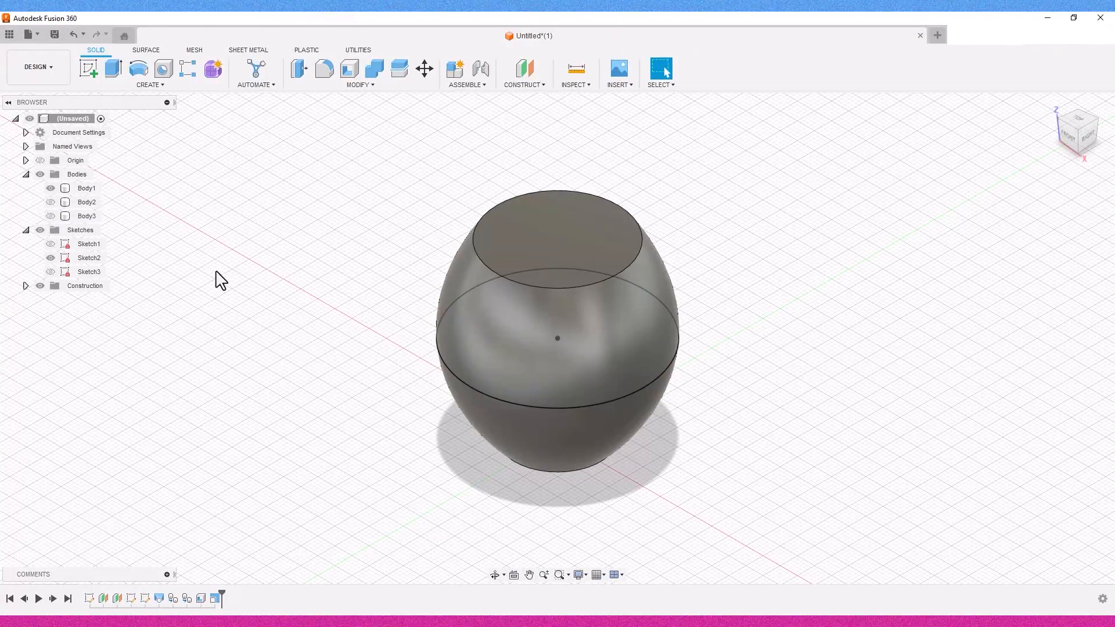
{"action": "left_click", "coordinate": [50, 260]}
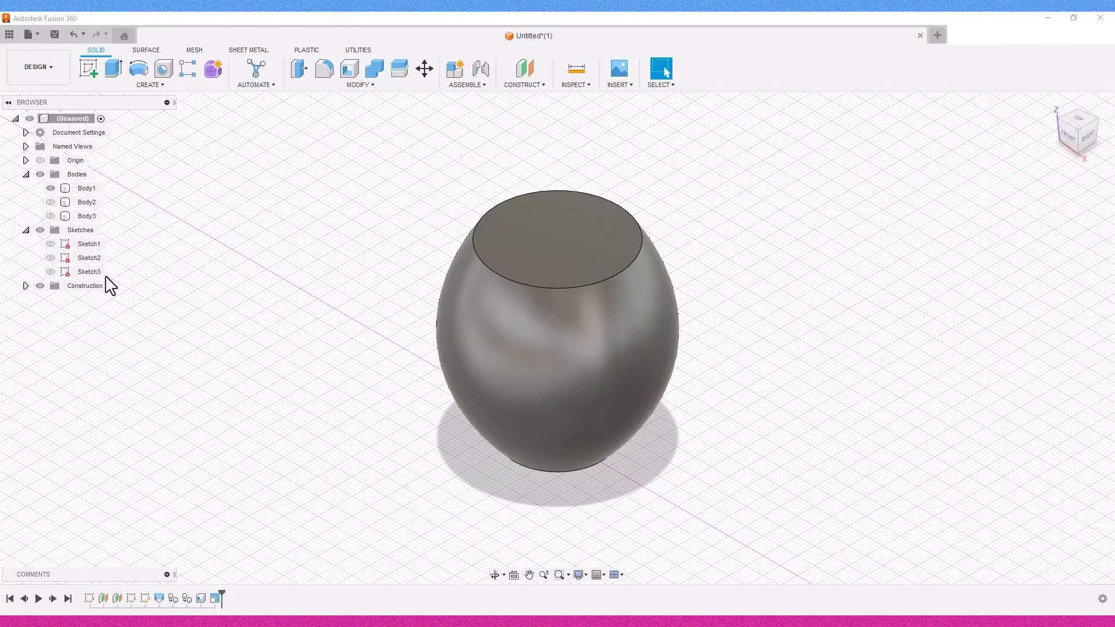
{"action": "left_click", "coordinate": [52, 259]}
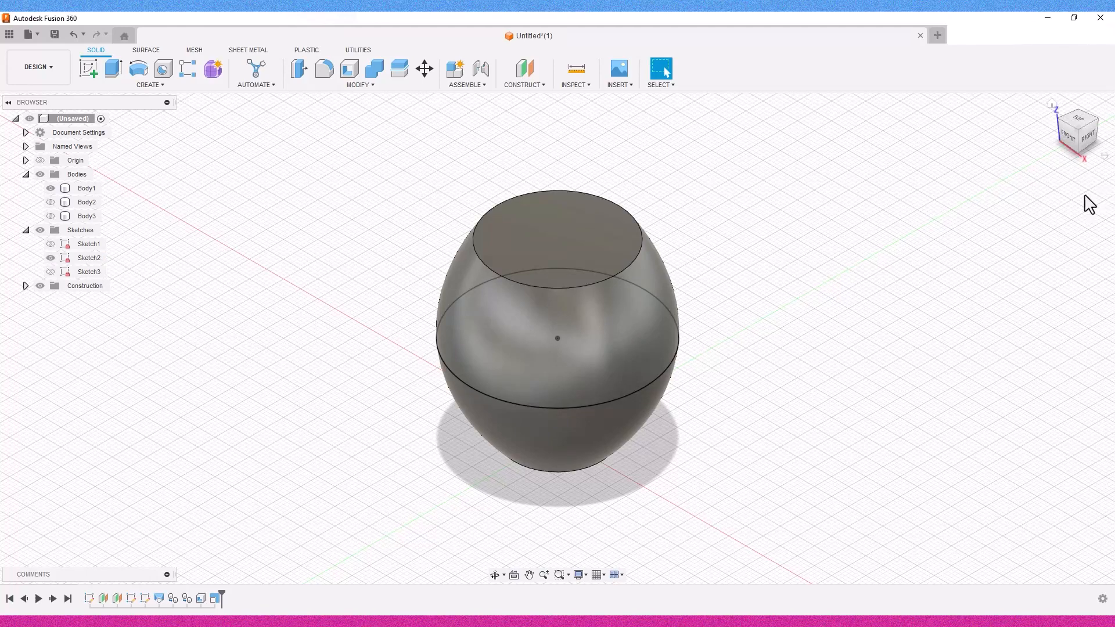
{"action": "left_click", "coordinate": [1067, 137]}
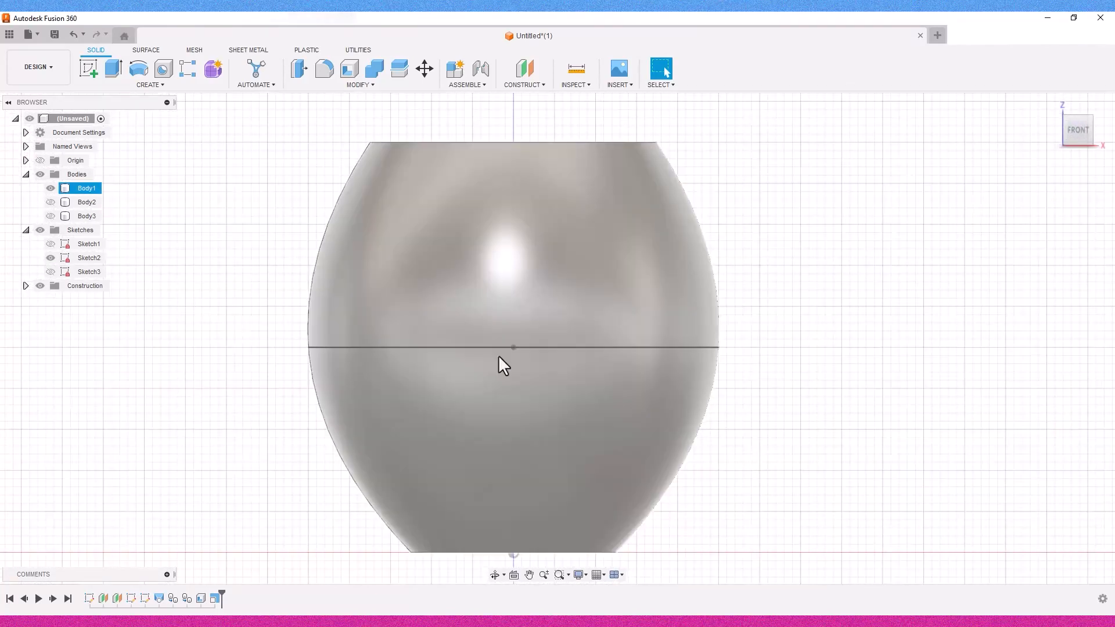
{"action": "left_click", "coordinate": [89, 68]}
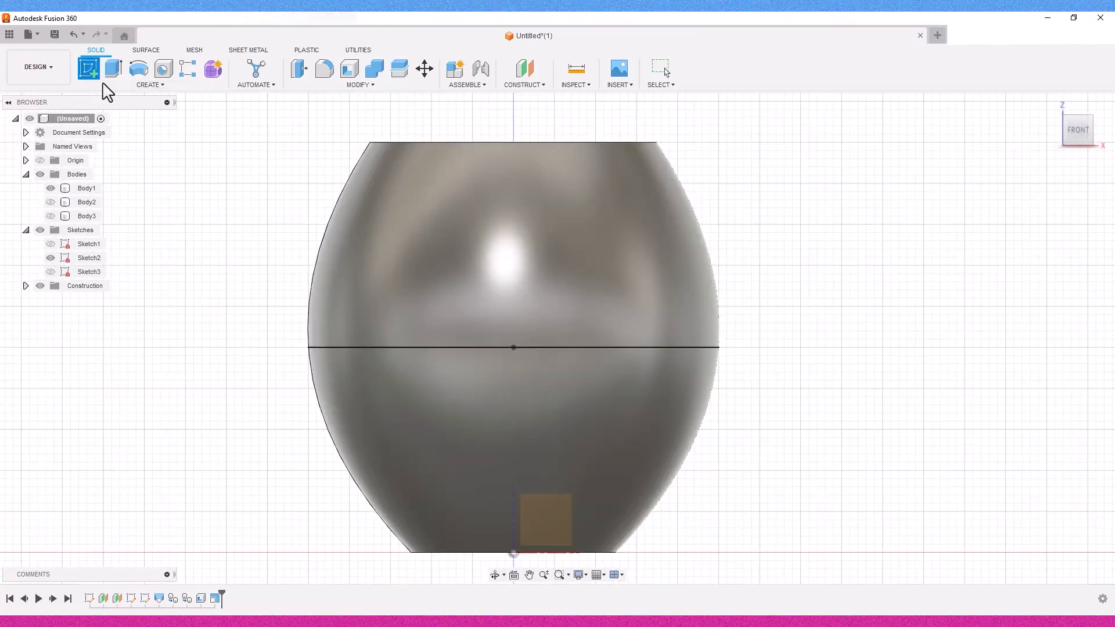
{"action": "left_click", "coordinate": [561, 530]}
- Sketch a vertical and a horizontal construction line crossing at the centre point of the middle circle
{"action": "left_click", "coordinate": [529, 575]}
{"action": "left_click_drag", "start_coordinate": [596, 368], "coordinate": [549, 562]}
{"action": "scroll", "coordinate": [510, 370], "scroll_direction": "up", "scroll_amount": 3}
{"action": "key", "text": "Escape"}
{"action": "left_click", "coordinate": [88, 68]}
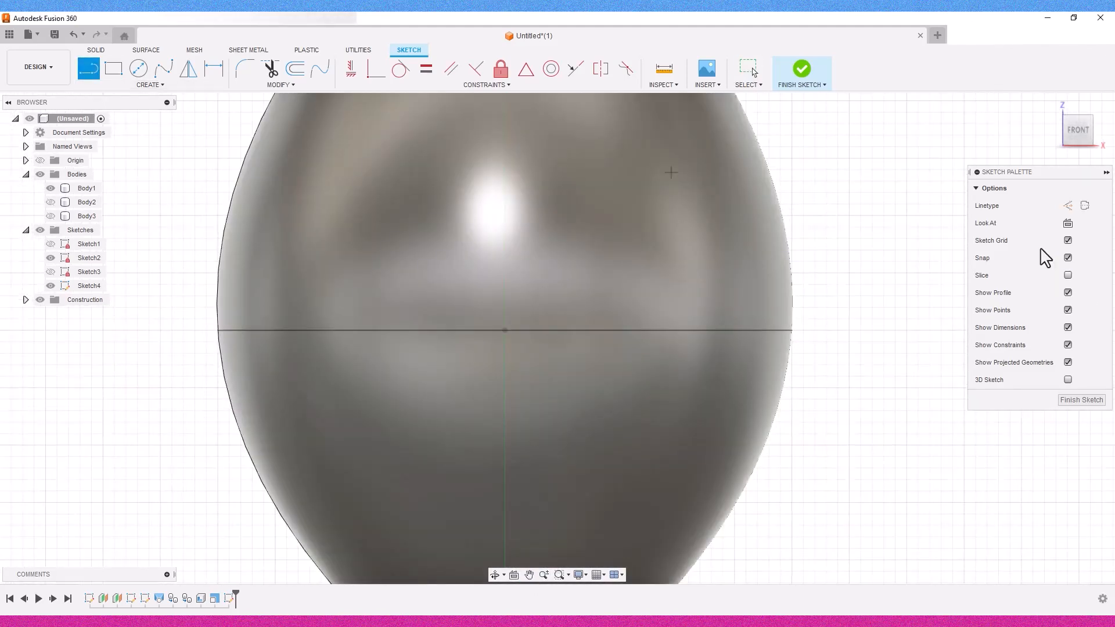
{"action": "left_click", "coordinate": [505, 227]}
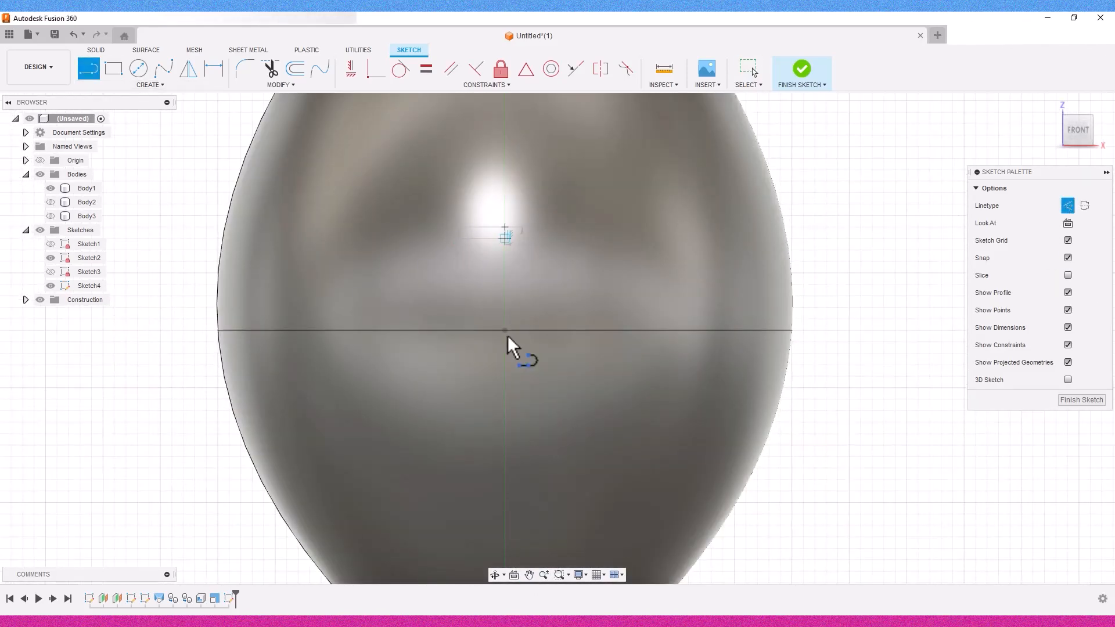
{"action": "left_click", "coordinate": [504, 468]}
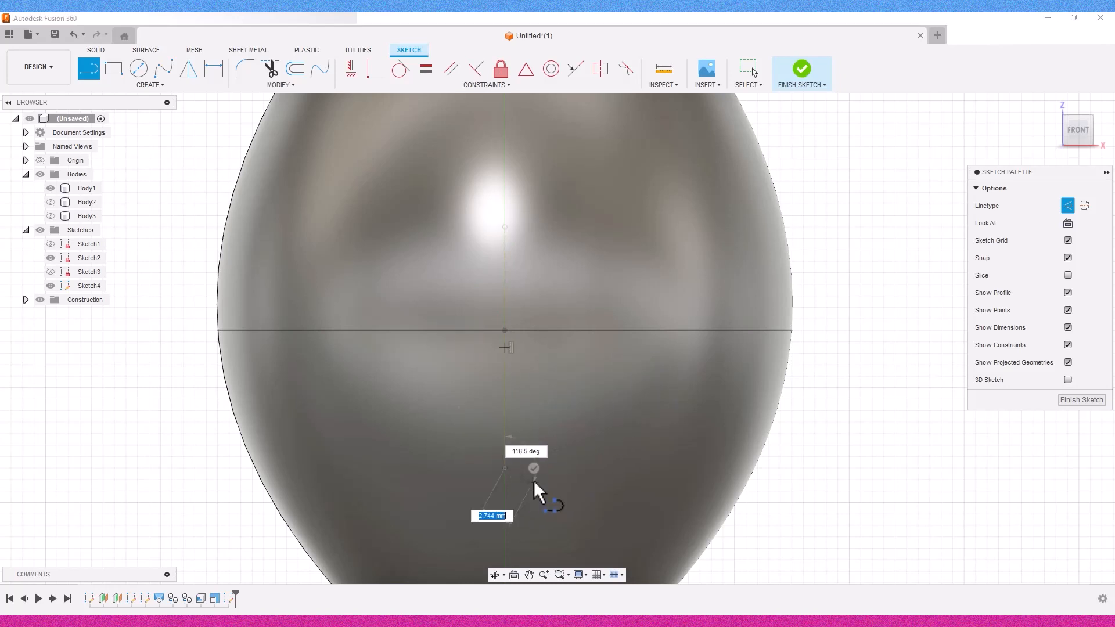
{"action": "left_click", "coordinate": [533, 468]}
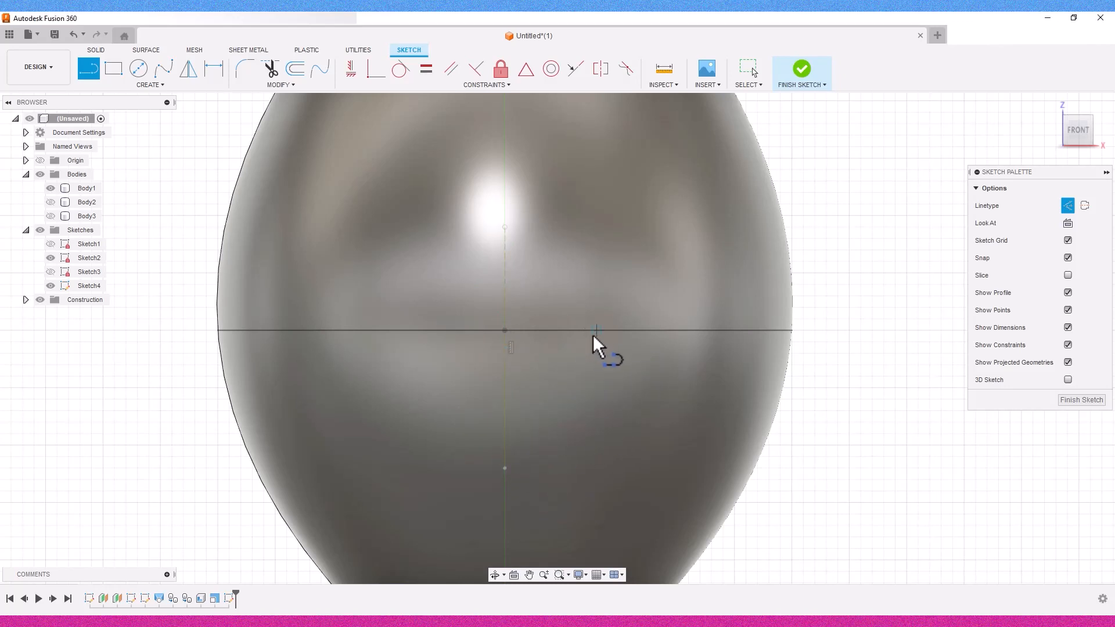
{"action": "left_click", "coordinate": [447, 330]}
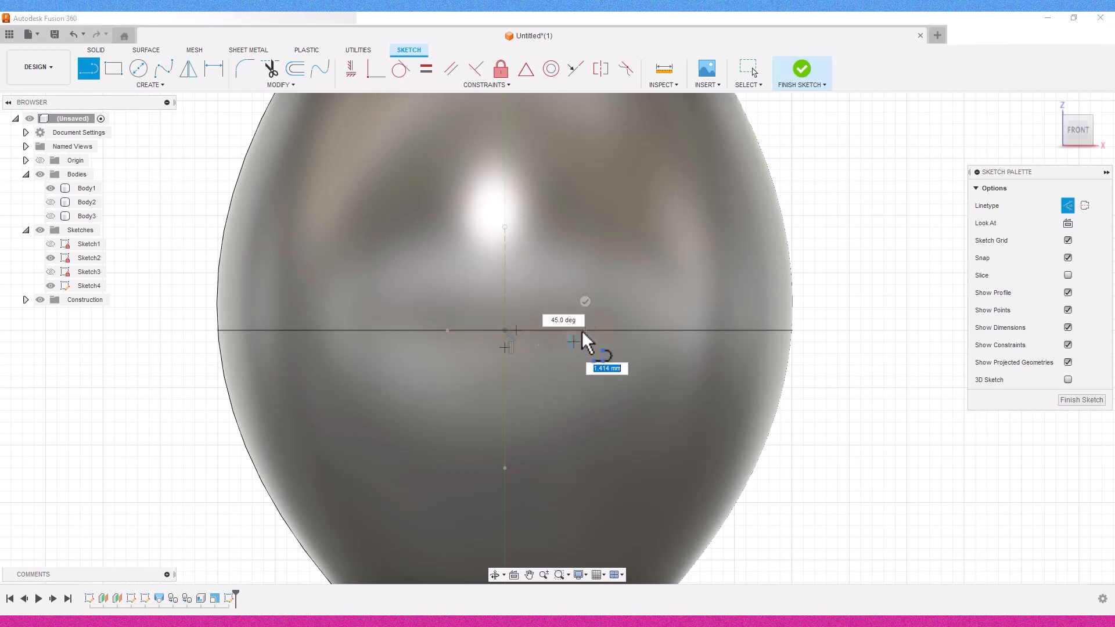
{"action": "scroll", "coordinate": [558, 317], "scroll_direction": "up", "scroll_amount": 3}
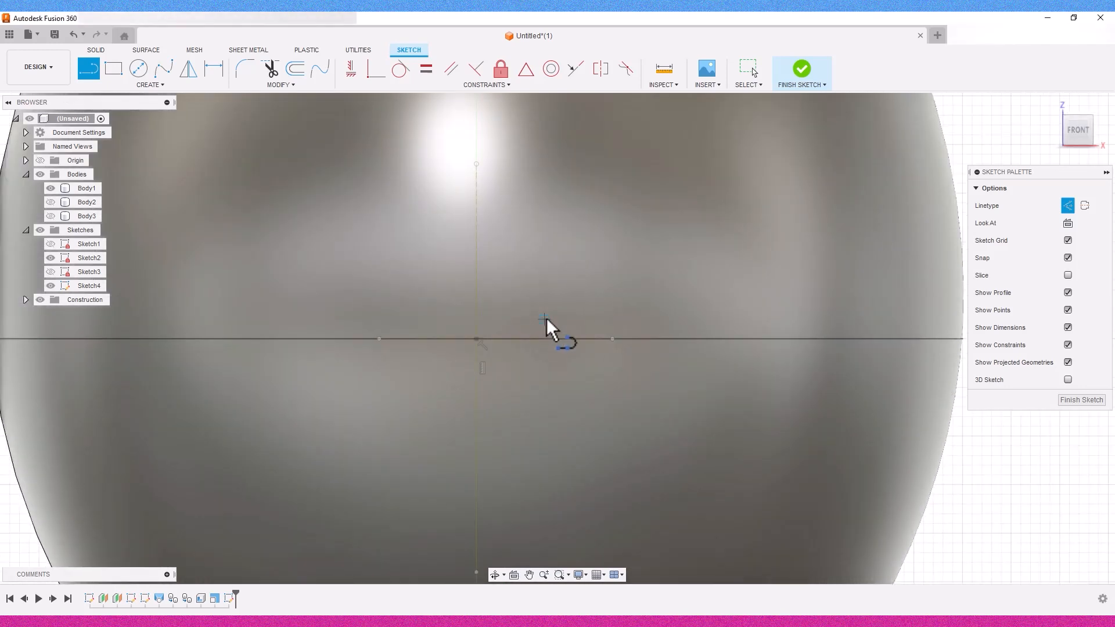
- Draw a 1.25 mm normal line from the centre point along the horizontal construction line and move its dimension clear of the geometry
{"action": "left_click", "coordinate": [153, 85]}
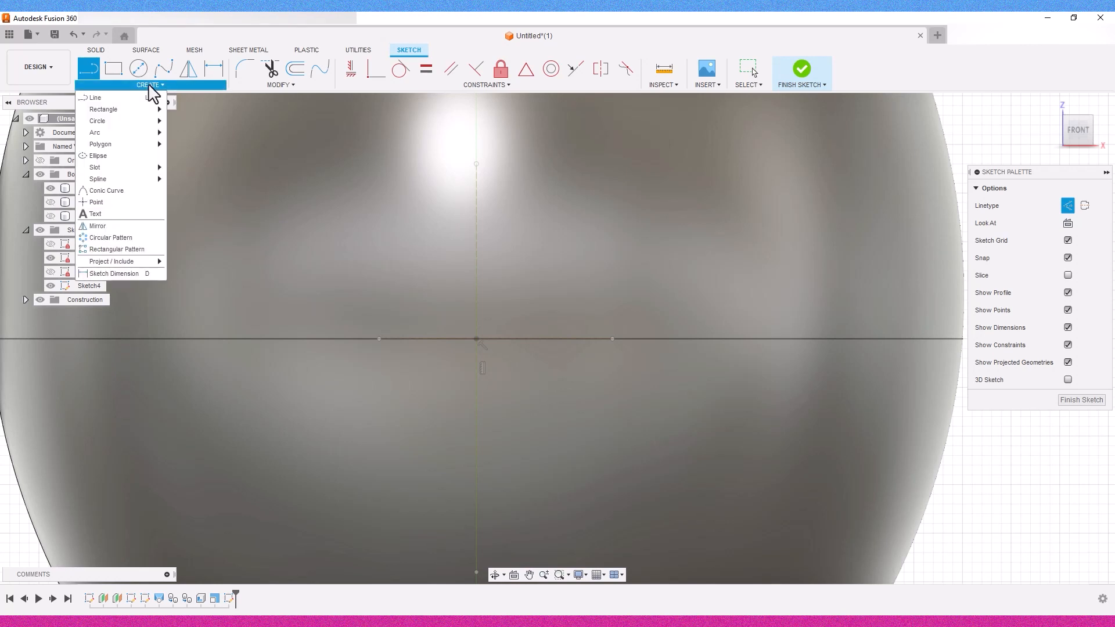
{"action": "left_click", "coordinate": [93, 98]}
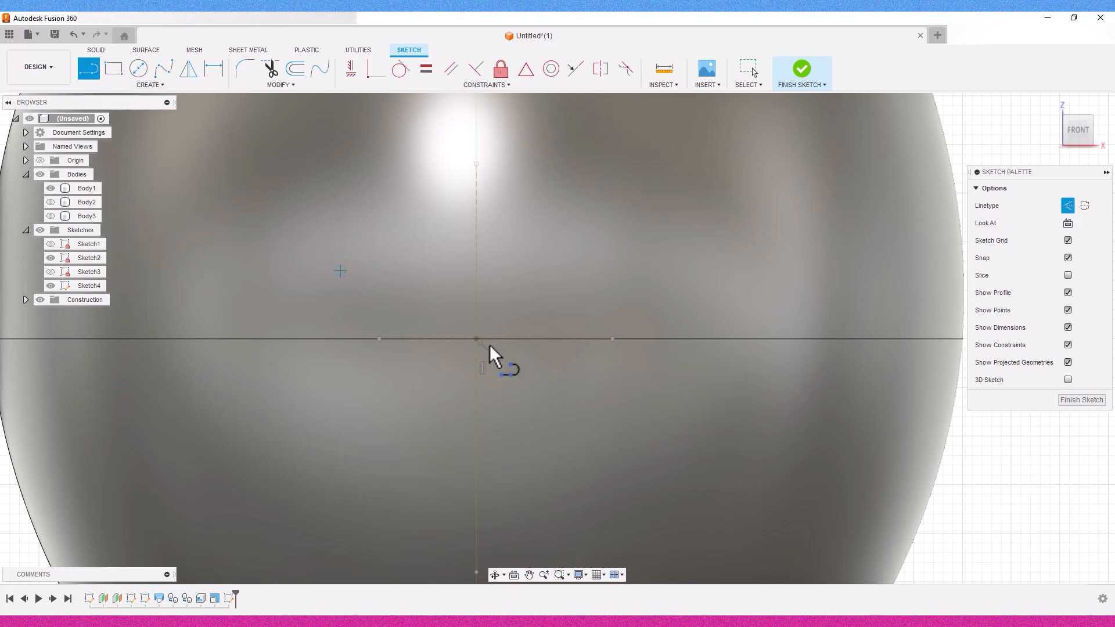
{"action": "left_click", "coordinate": [1066, 206]}
{"action": "left_click", "coordinate": [476, 339]}
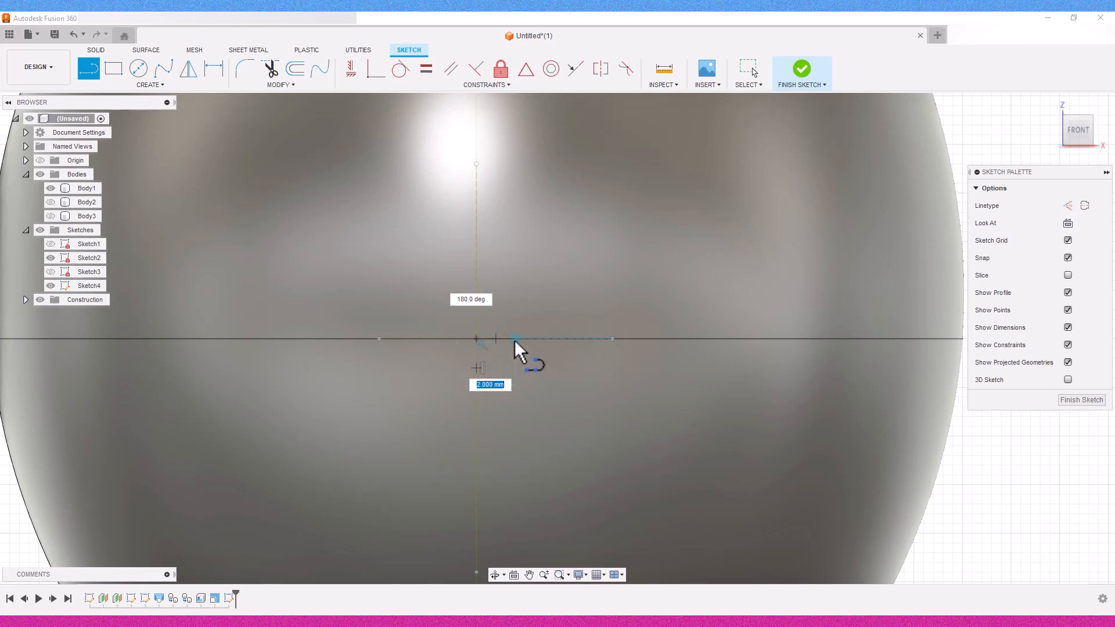
{"action": "type", "text": "1.2"}
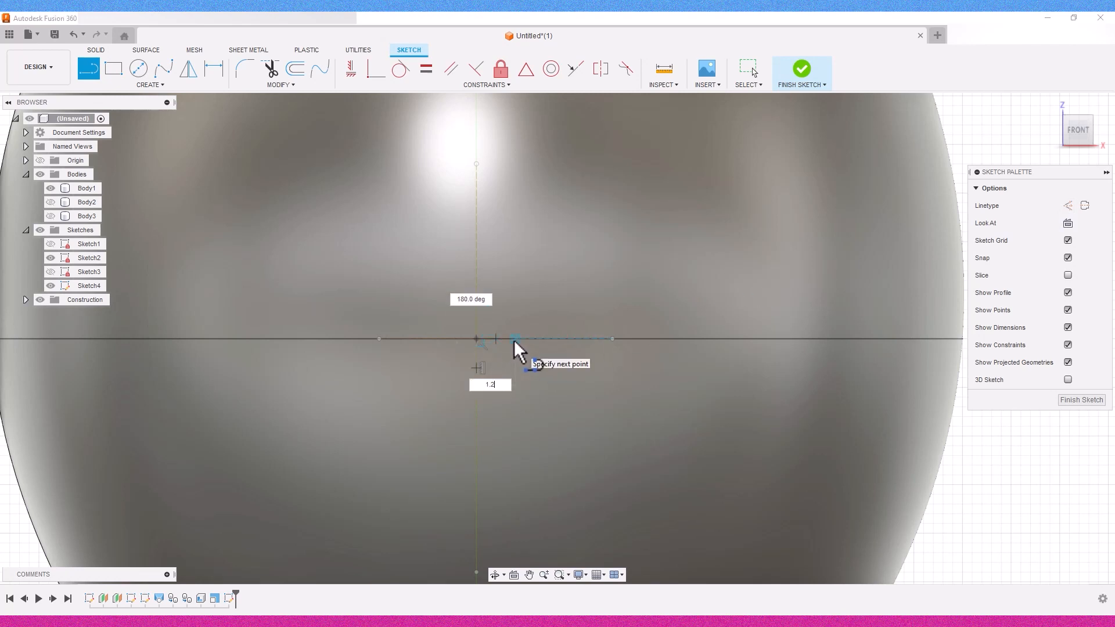
{"action": "type", "text": "5"}
{"action": "key", "text": "Return"}
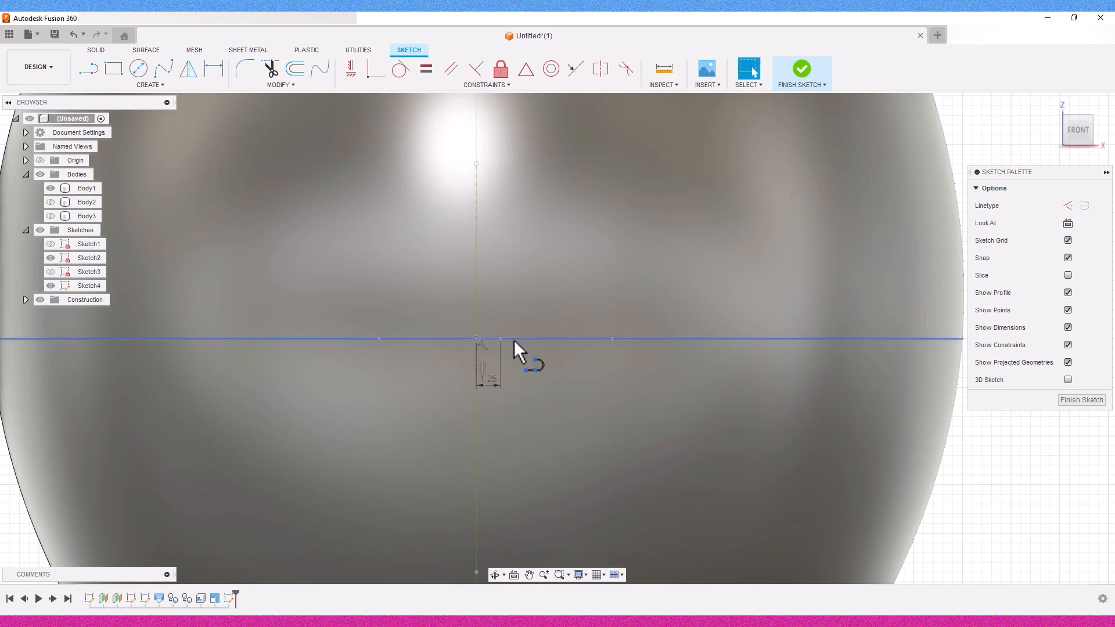
{"action": "key", "text": "Escape"}
{"action": "left_click_drag", "start_coordinate": [514, 381], "coordinate": [522, 428]}
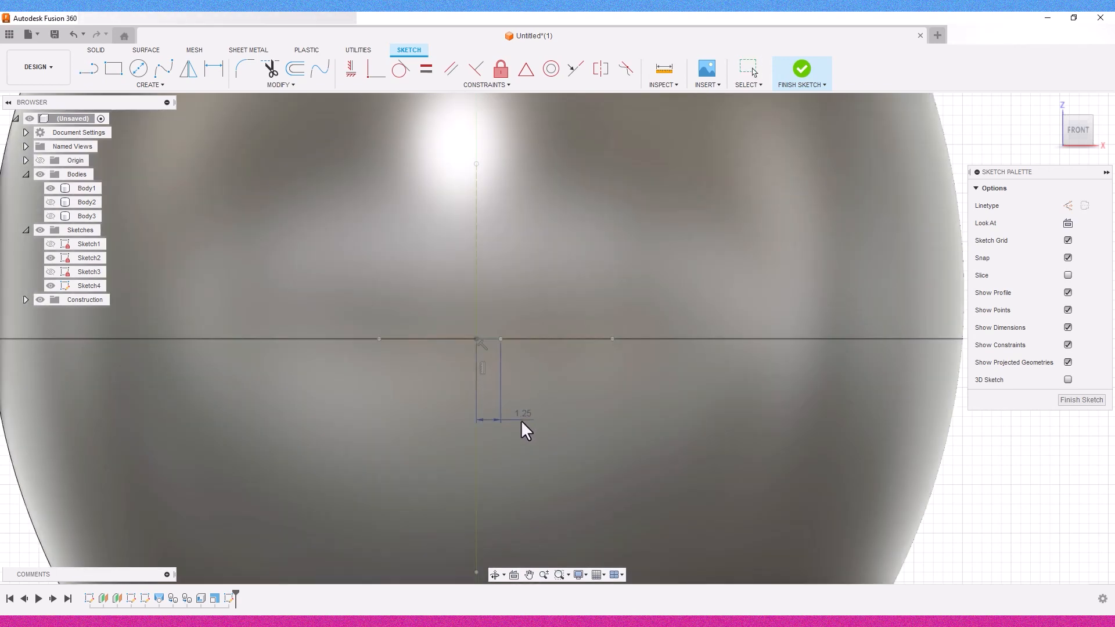
- Draw a slanted line about 3.25 mm long from the outer end of the 1.25 mm line up to the vertical construction line
{"action": "left_click", "coordinate": [88, 69]}
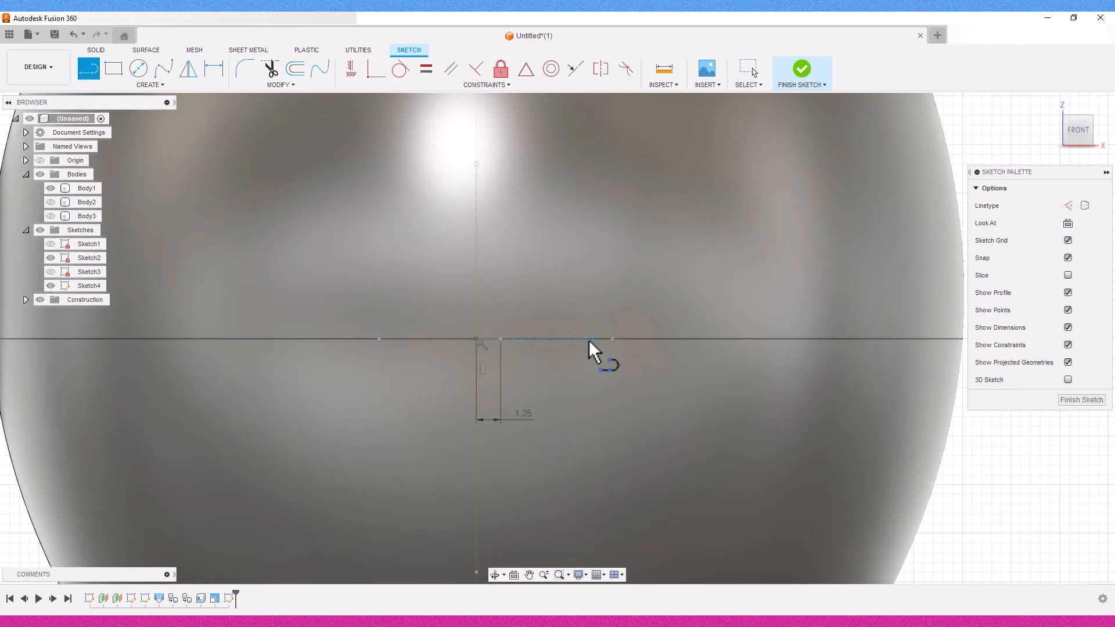
{"action": "left_click", "coordinate": [477, 339]}
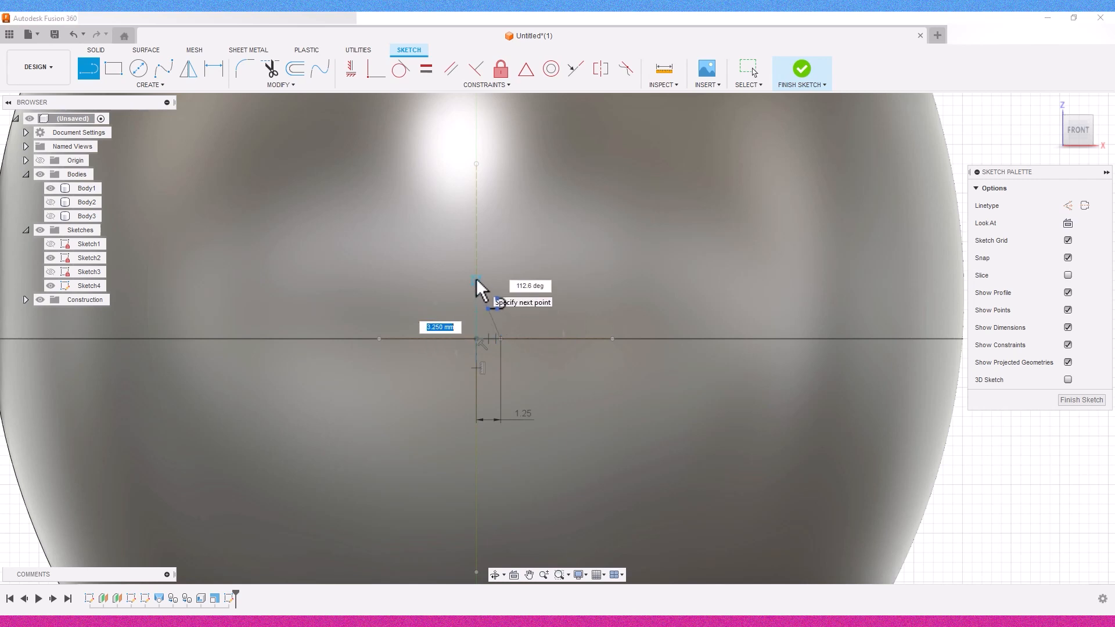
{"action": "double_click", "coordinate": [476, 285]}
{"action": "scroll", "coordinate": [521, 326], "scroll_direction": "up", "scroll_amount": 5}
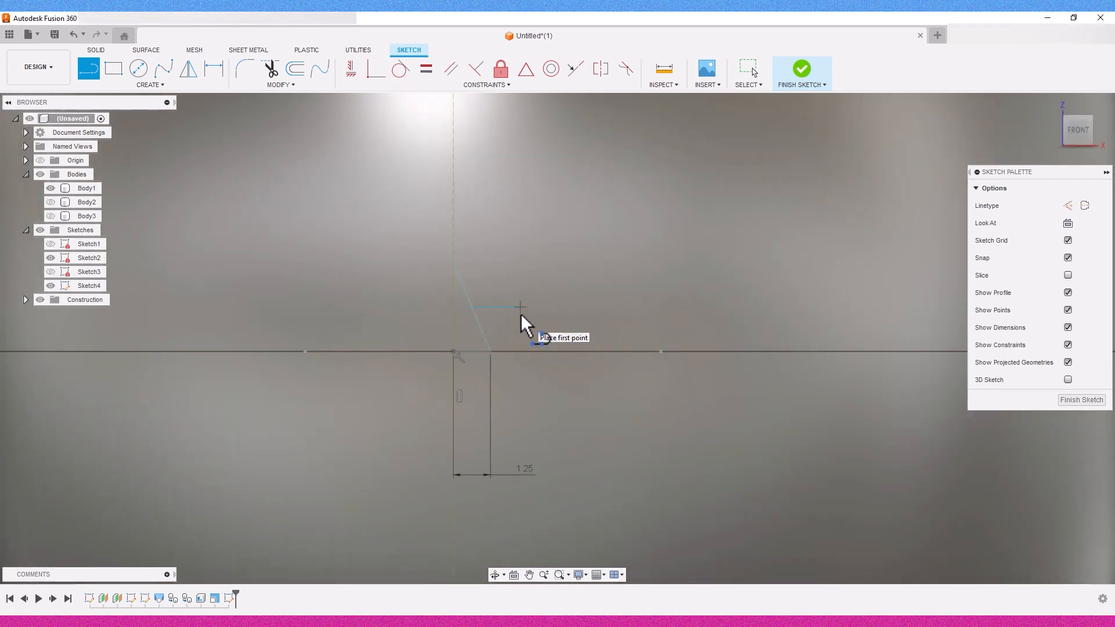
- Dimension the slanted line's length to 2.5 mm between its two endpoints
{"action": "key", "text": "d"}
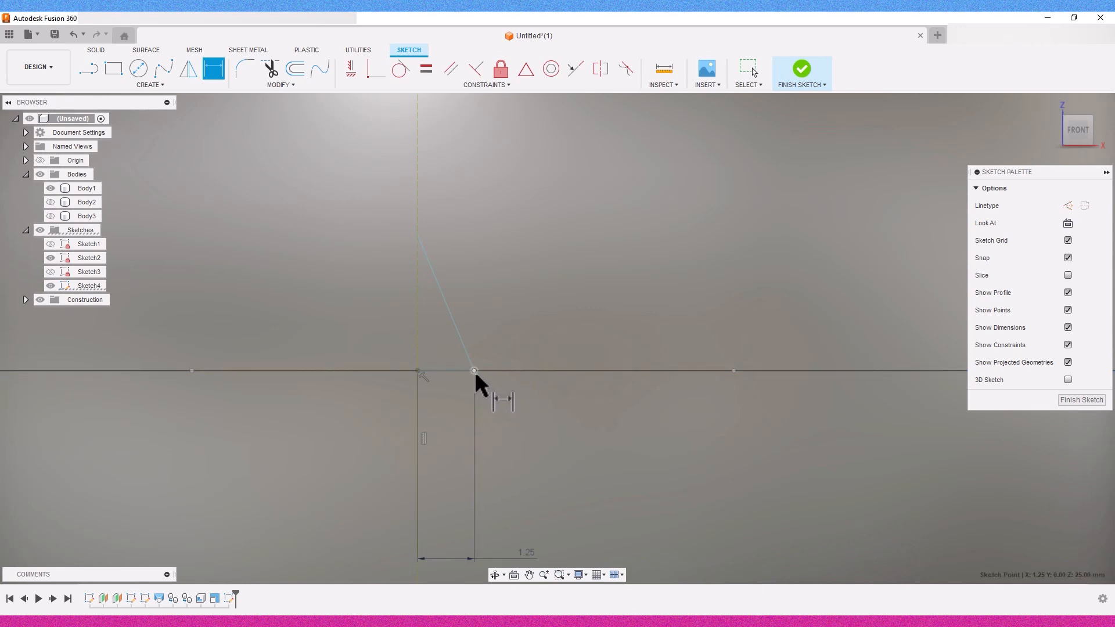
{"action": "left_click", "coordinate": [474, 372]}
{"action": "left_click", "coordinate": [418, 235]}
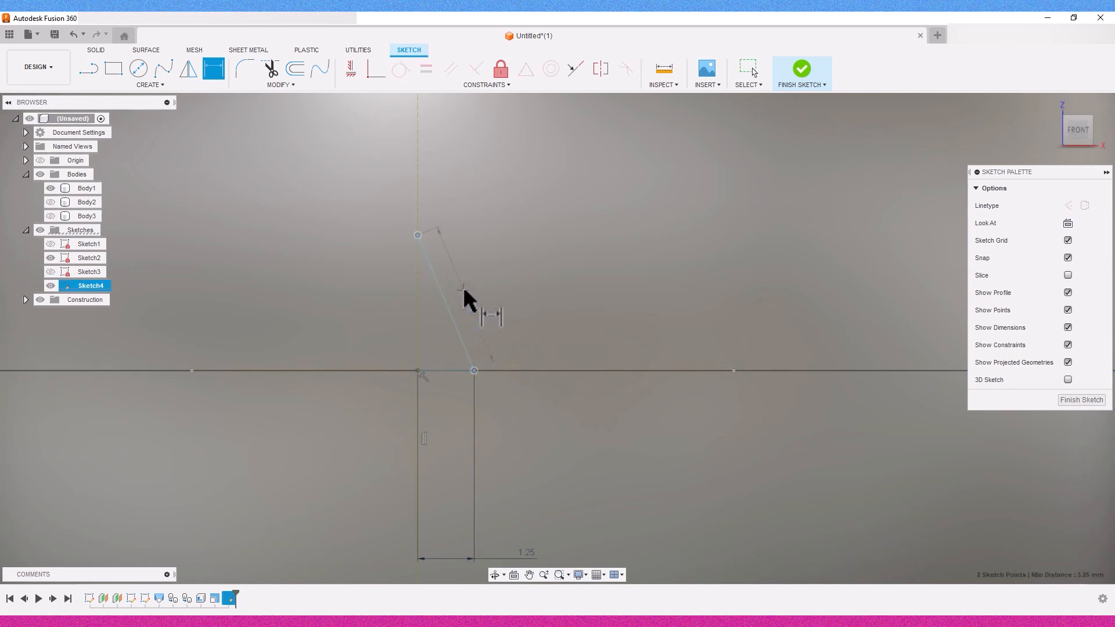
{"action": "left_click", "coordinate": [452, 316]}
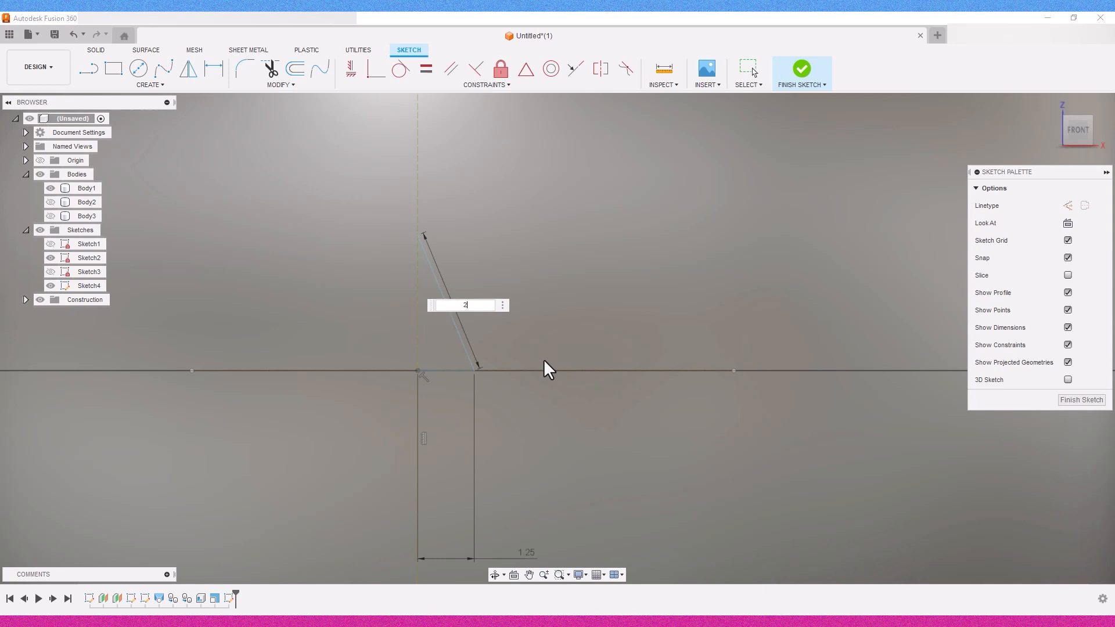
{"action": "key", "text": "Return"}
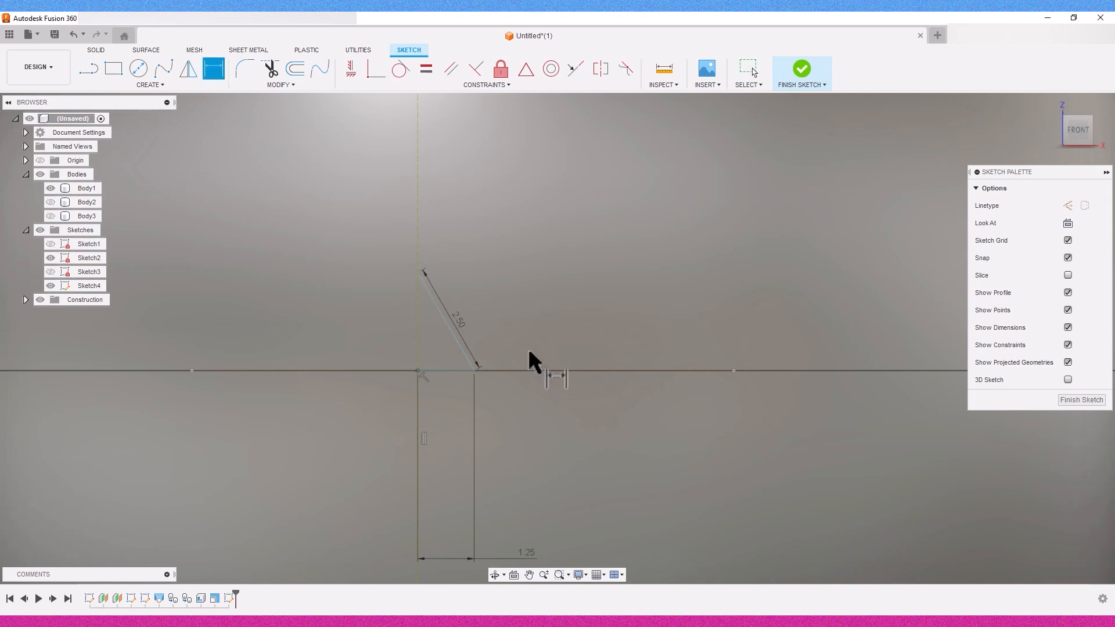
- Mirror the slanted line about the vertical construction line, leaving the horizontal line out of the mirrored objects
{"action": "scroll", "coordinate": [441, 283], "scroll_direction": "up", "scroll_amount": 4}
{"action": "scroll", "coordinate": [403, 301], "scroll_direction": "down", "scroll_amount": 2}
{"action": "left_click", "coordinate": [529, 575]}
{"action": "left_click_drag", "start_coordinate": [505, 545], "coordinate": [550, 432]}
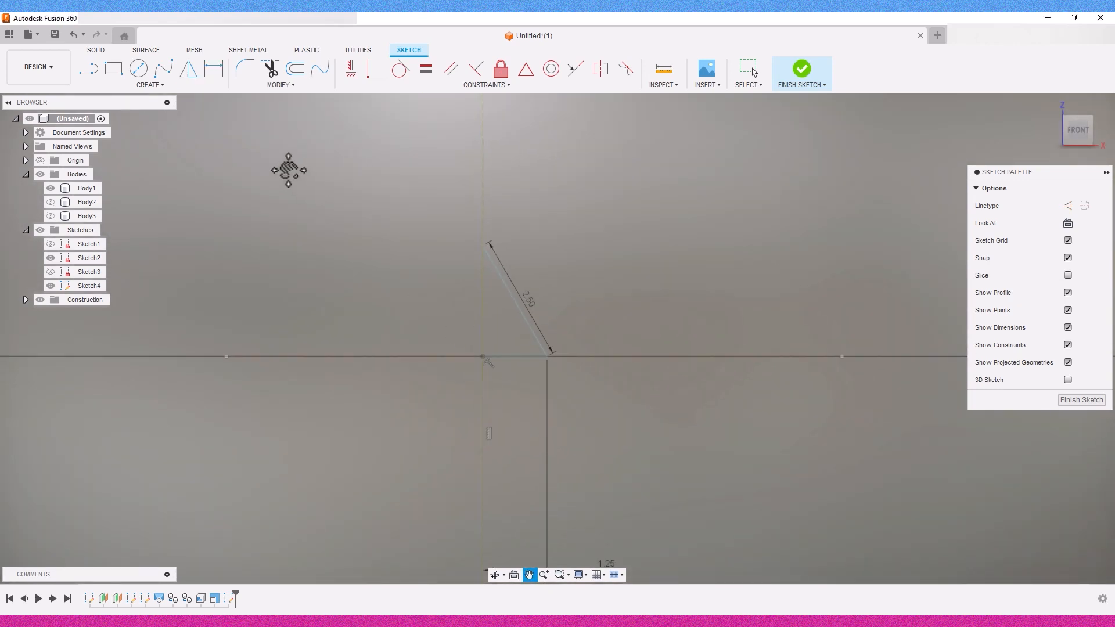
{"action": "left_click", "coordinate": [188, 68]}
{"action": "left_click", "coordinate": [529, 348]}
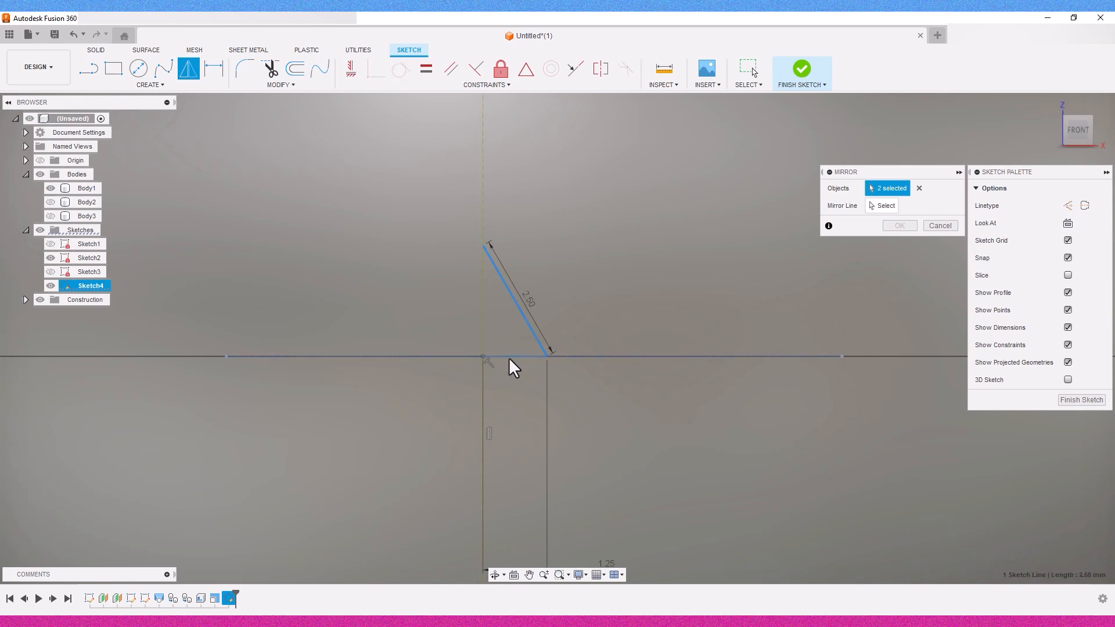
{"action": "left_click", "coordinate": [509, 357]}
{"action": "left_click", "coordinate": [521, 357]}
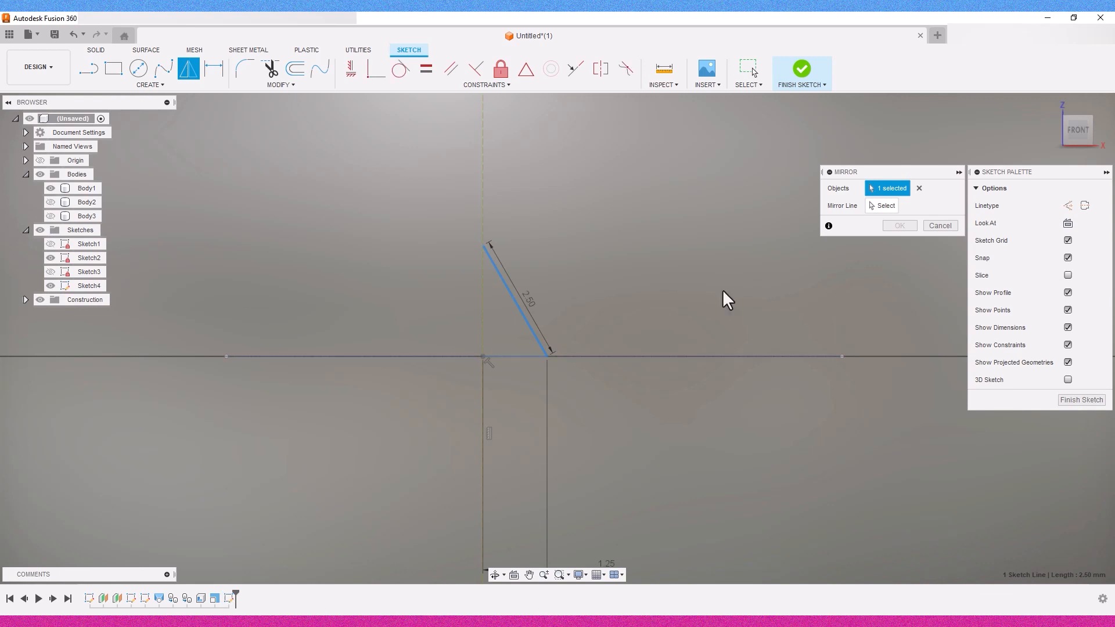
{"action": "left_click", "coordinate": [883, 206]}
{"action": "left_click", "coordinate": [485, 343]}
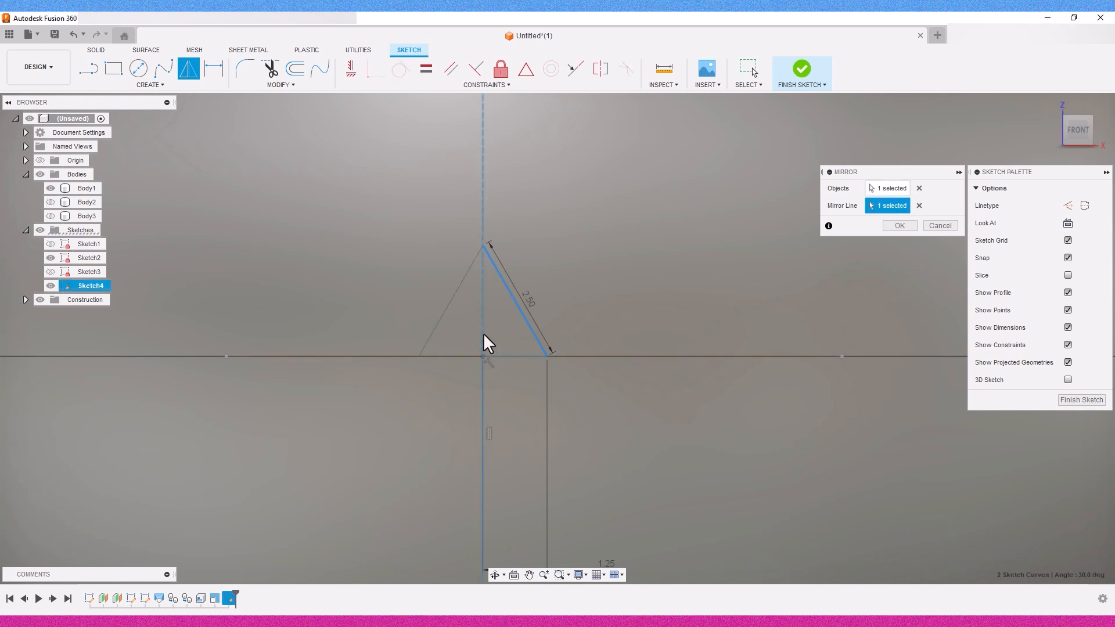
{"action": "left_click", "coordinate": [898, 227]}
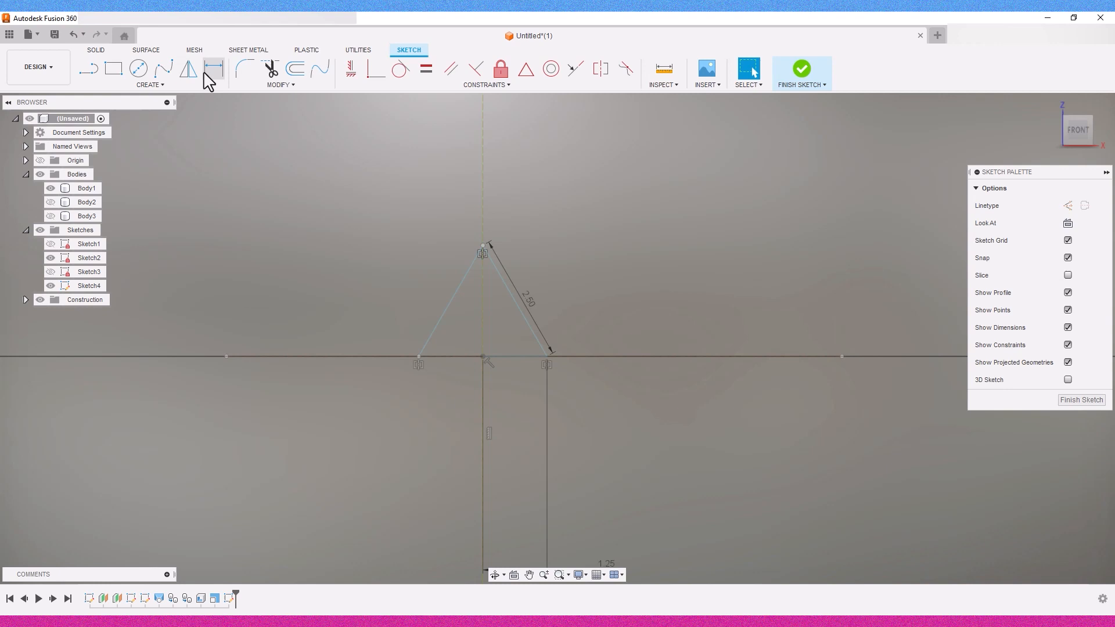
- Mirror both slanted lines about the horizontal construction line to complete the diamond, and finish the sketch
{"action": "left_click", "coordinate": [188, 69]}
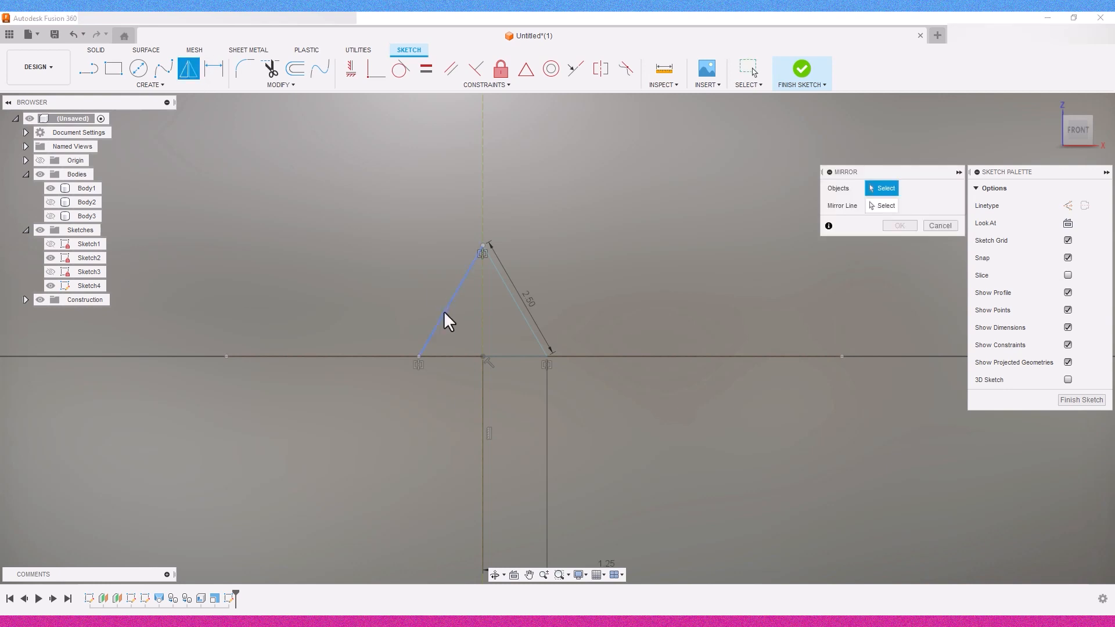
{"action": "left_click", "coordinate": [444, 311]}
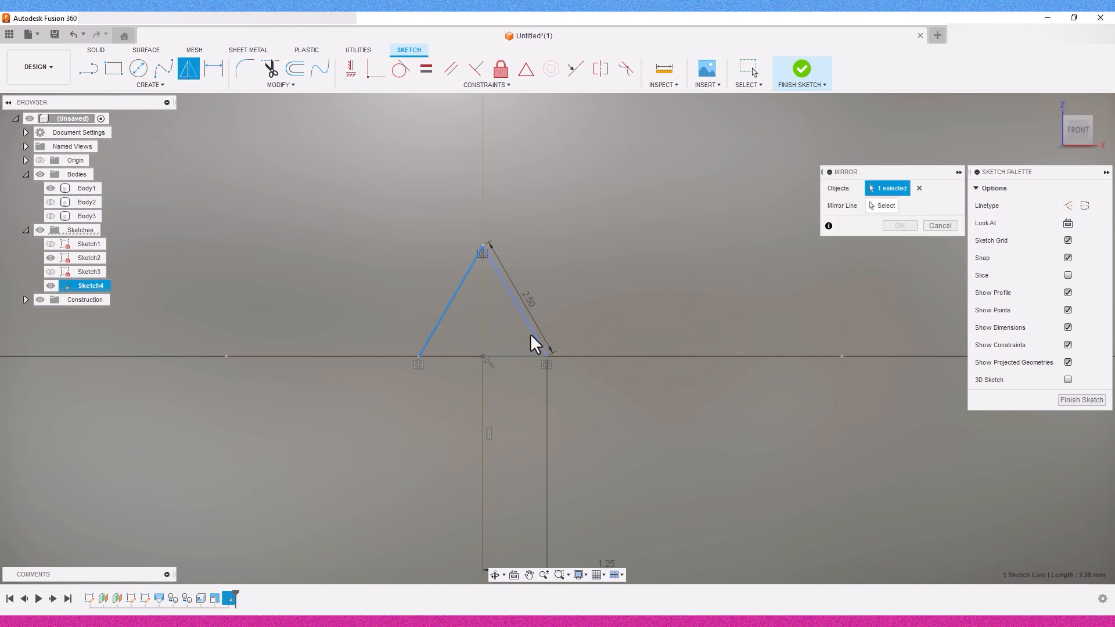
{"action": "left_click", "coordinate": [740, 356]}
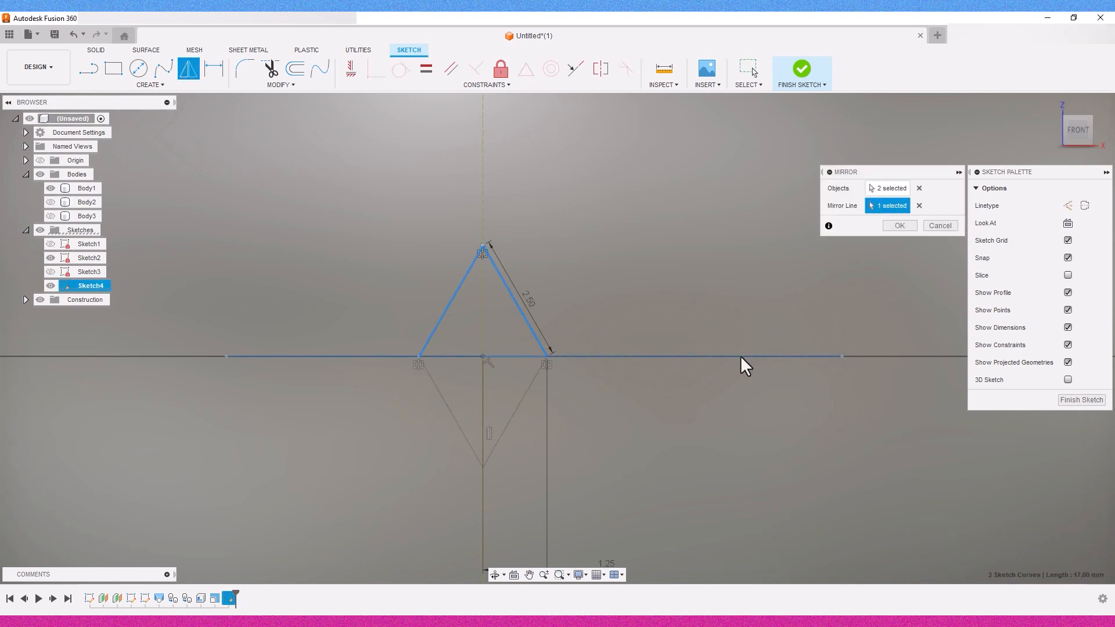
{"action": "left_click", "coordinate": [899, 225]}
{"action": "scroll", "coordinate": [718, 376], "scroll_direction": "down", "scroll_amount": 5}
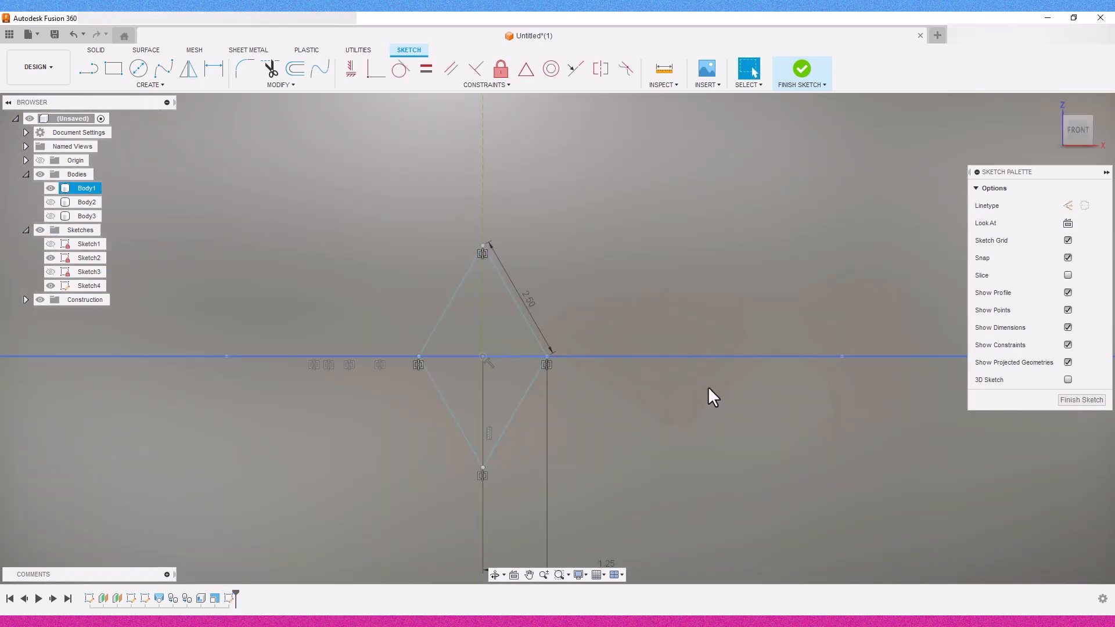
{"action": "scroll", "coordinate": [778, 201], "scroll_direction": "down", "scroll_amount": 3}
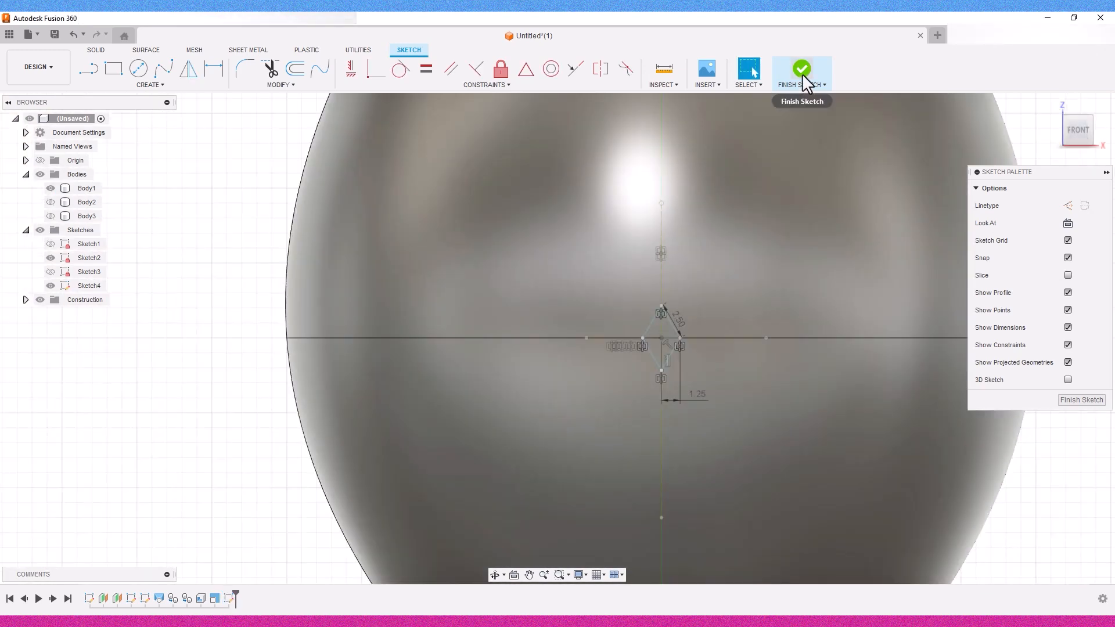
{"action": "left_click", "coordinate": [801, 69]}
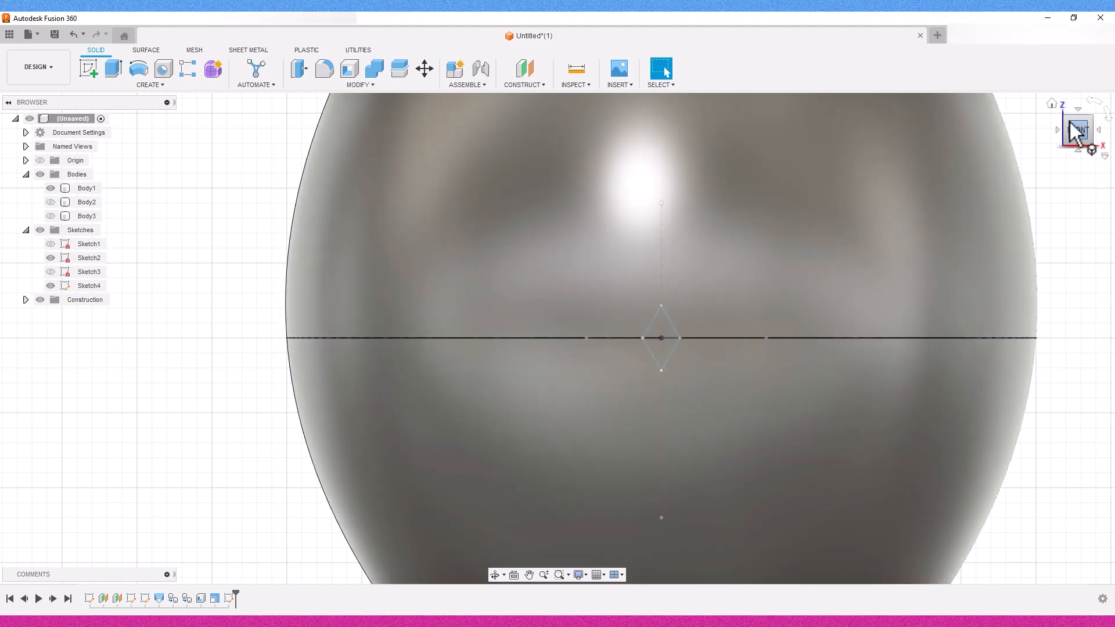
- Hide Body1 to expose the diamond sketch at its centre
{"action": "left_click", "coordinate": [1051, 107]}
{"action": "left_click", "coordinate": [555, 349]}
{"action": "scroll", "coordinate": [571, 357], "scroll_direction": "up", "scroll_amount": 5}
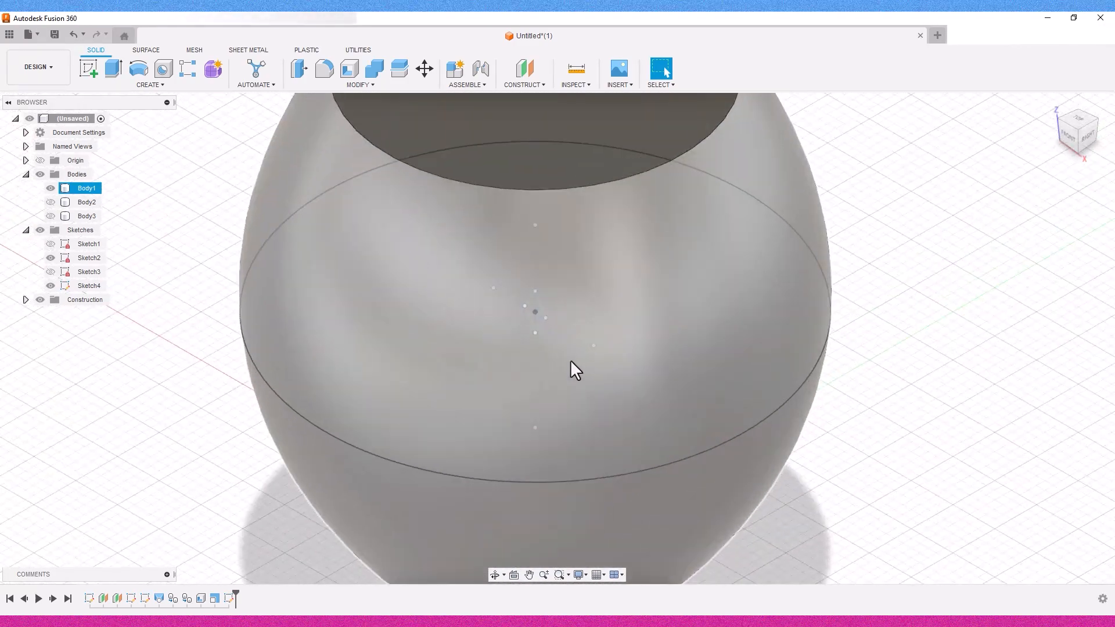
{"action": "scroll", "coordinate": [564, 356], "scroll_direction": "down", "scroll_amount": 2}
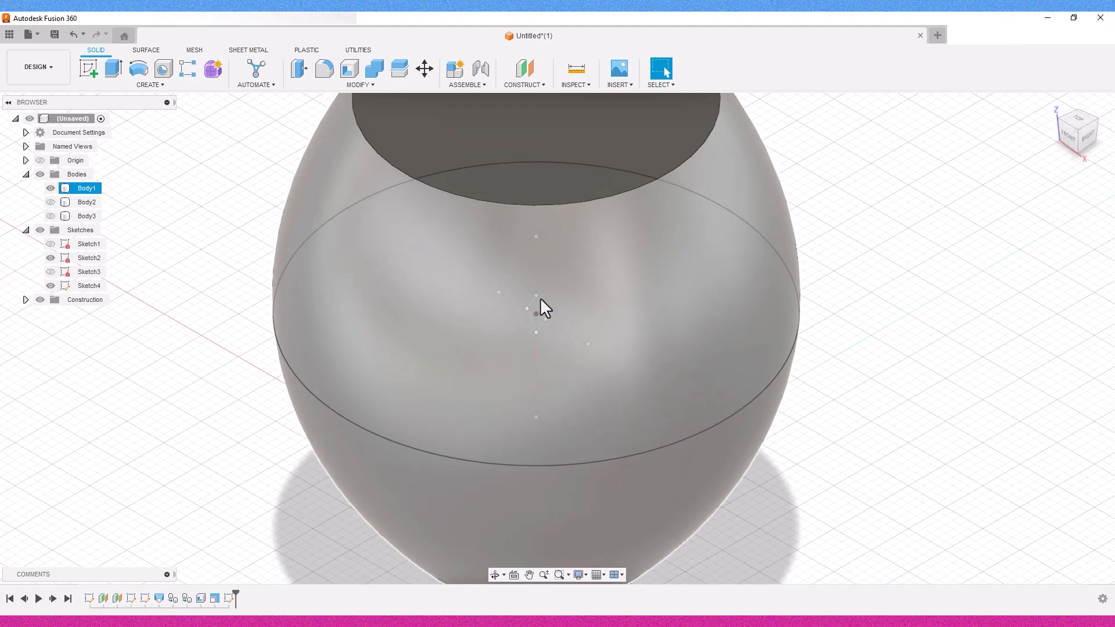
{"action": "scroll", "coordinate": [530, 319], "scroll_direction": "up", "scroll_amount": 4}
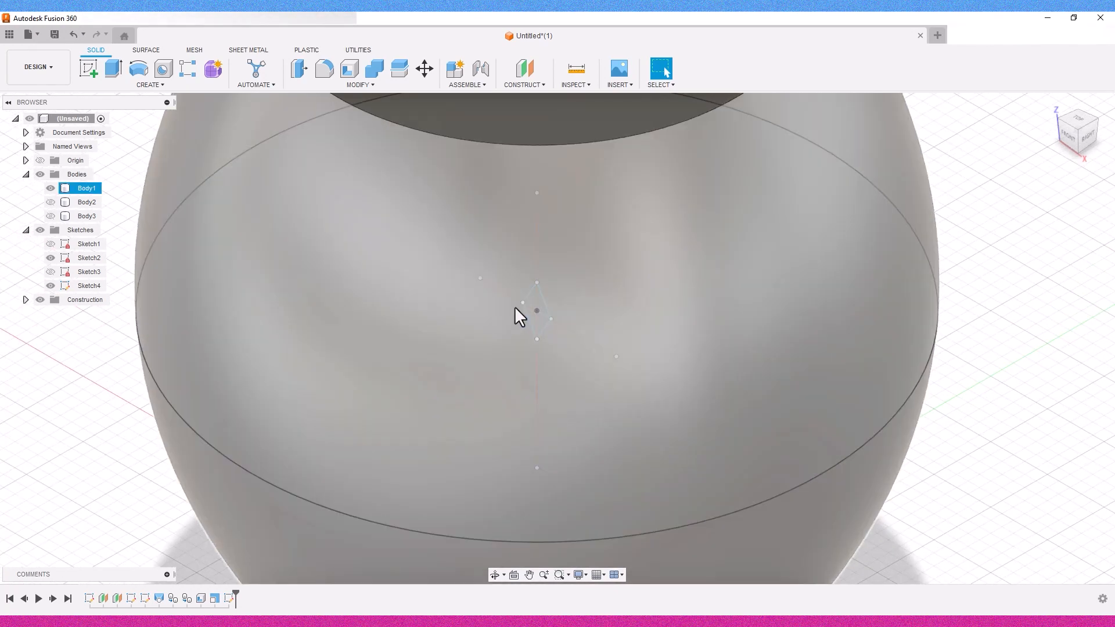
{"action": "left_click", "coordinate": [515, 306]}
{"action": "scroll", "coordinate": [536, 319], "scroll_direction": "up", "scroll_amount": 2}
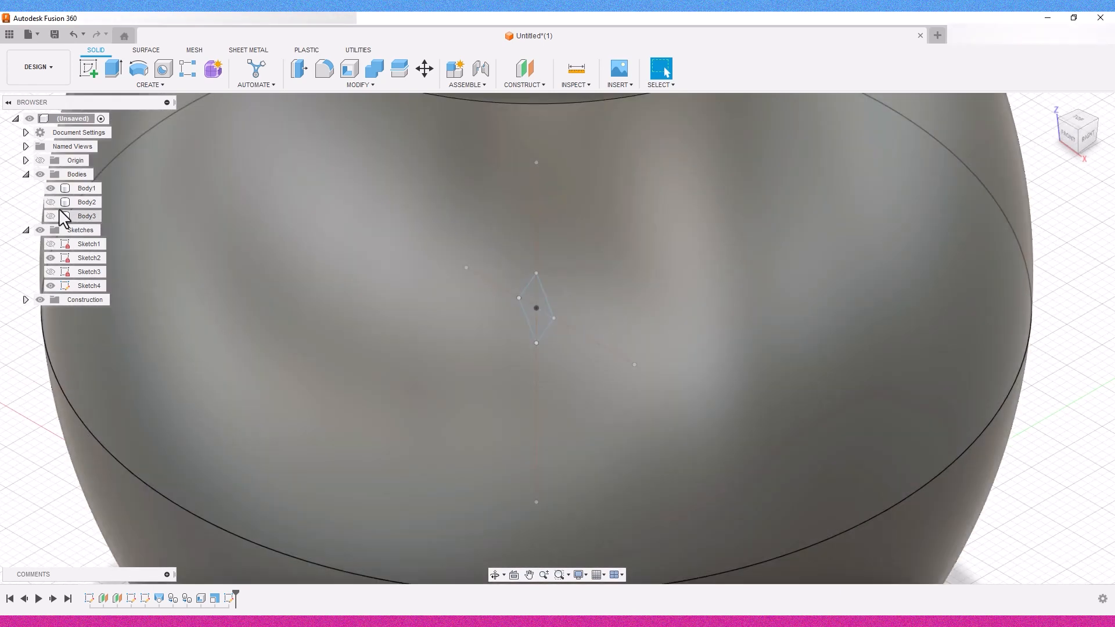
{"action": "left_click", "coordinate": [51, 188]}
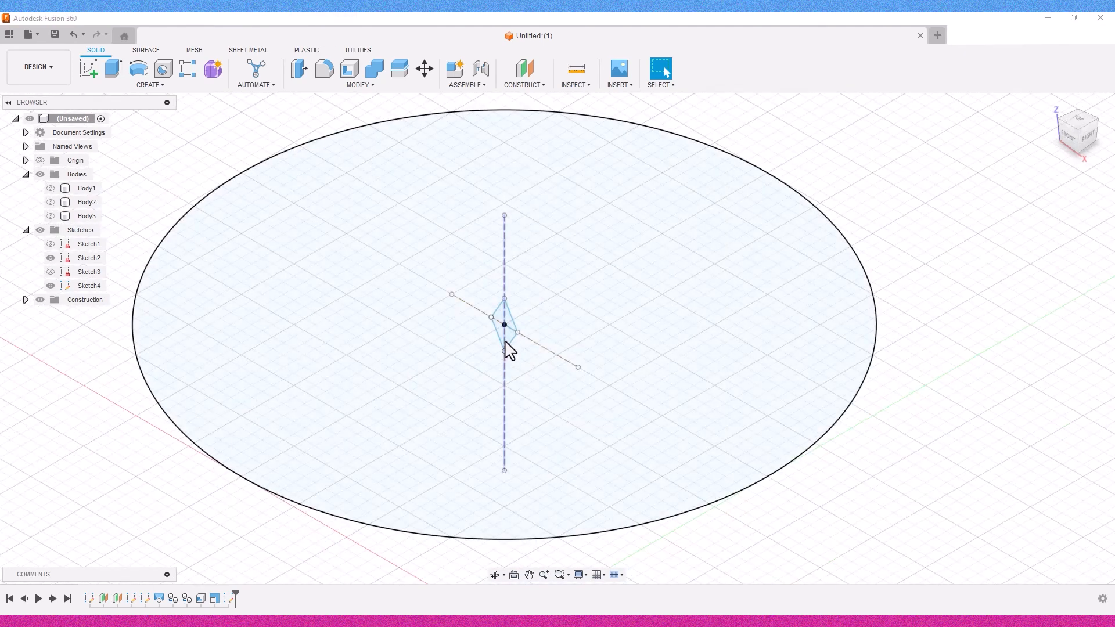
- Begin extruding the diamond profile, clearing the large circle from the selection and hiding Sketch2
{"action": "key", "text": "e"}
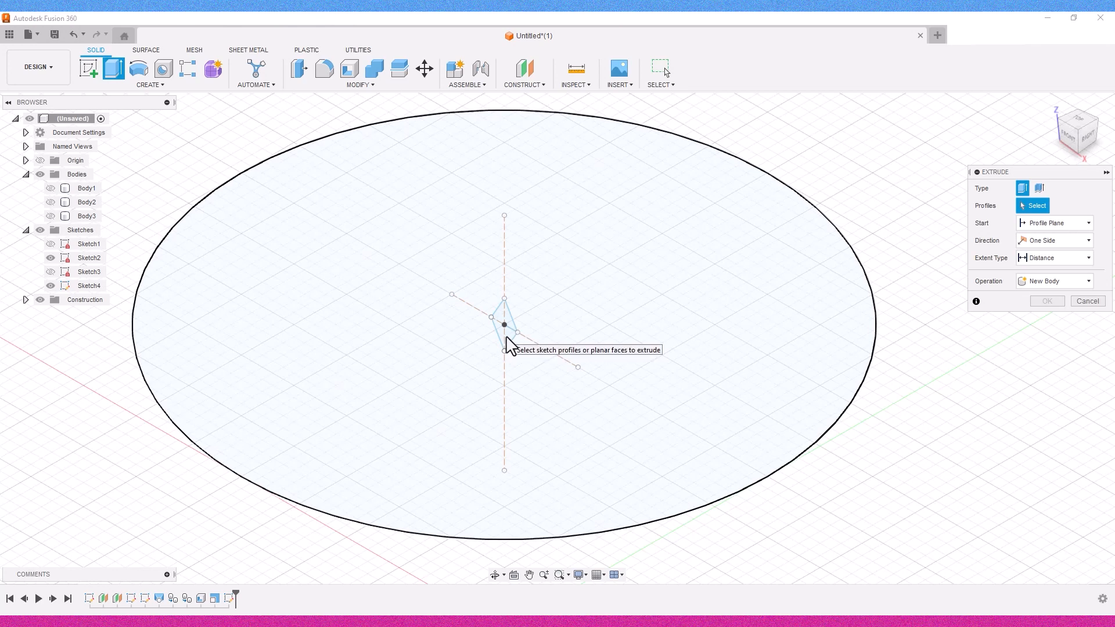
{"action": "left_click", "coordinate": [507, 340]}
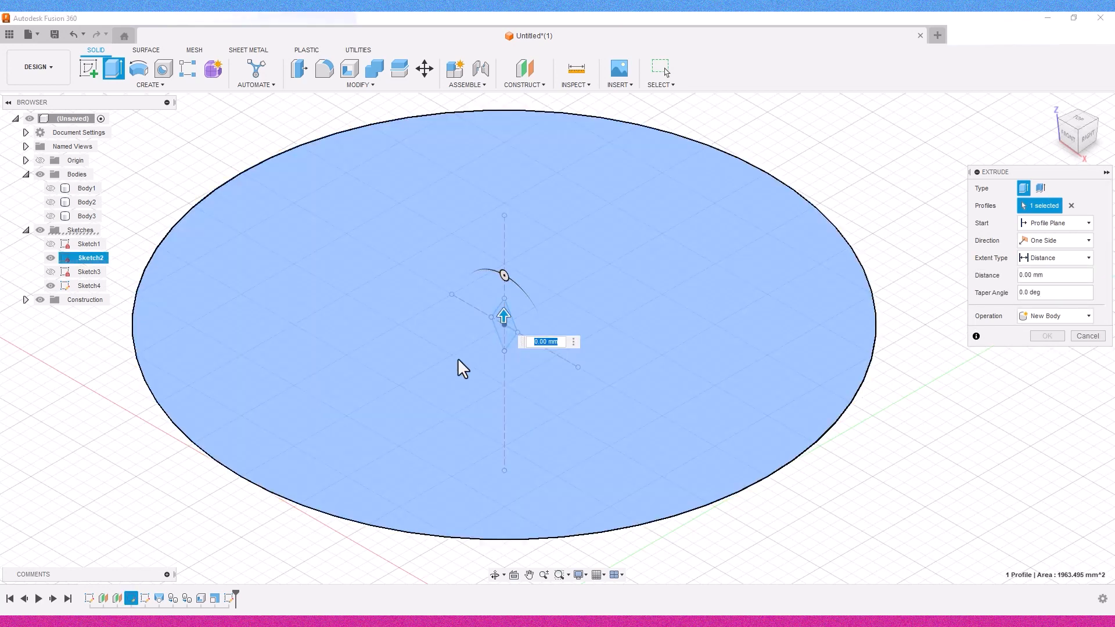
{"action": "left_click", "coordinate": [458, 360]}
{"action": "left_click", "coordinate": [51, 257]}
{"action": "left_click", "coordinate": [494, 346]}
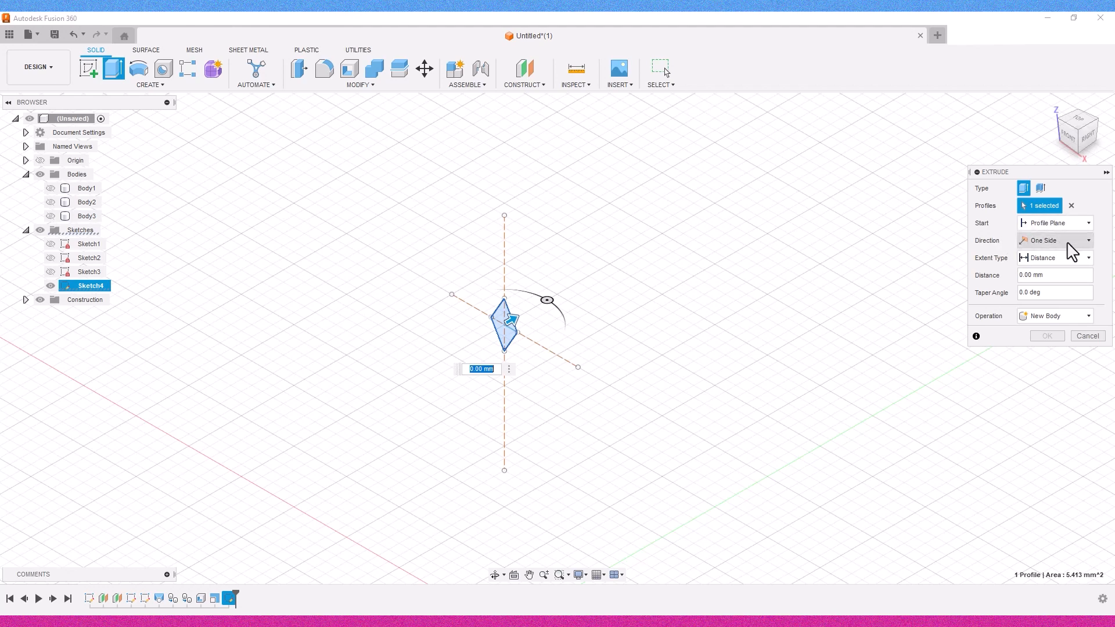
- Set the diamond extrusion to start from an offset and show Body1 again
{"action": "left_click", "coordinate": [1069, 241]}
{"action": "left_click", "coordinate": [1049, 225]}
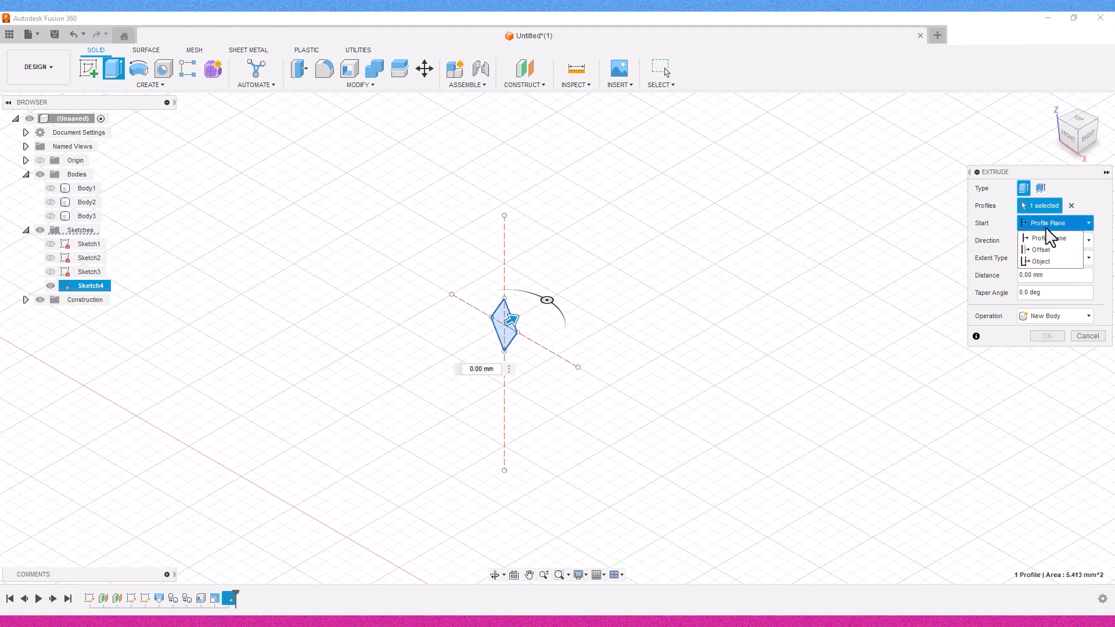
{"action": "left_click", "coordinate": [1048, 248]}
{"action": "scroll", "coordinate": [458, 409], "scroll_direction": "down", "scroll_amount": 3}
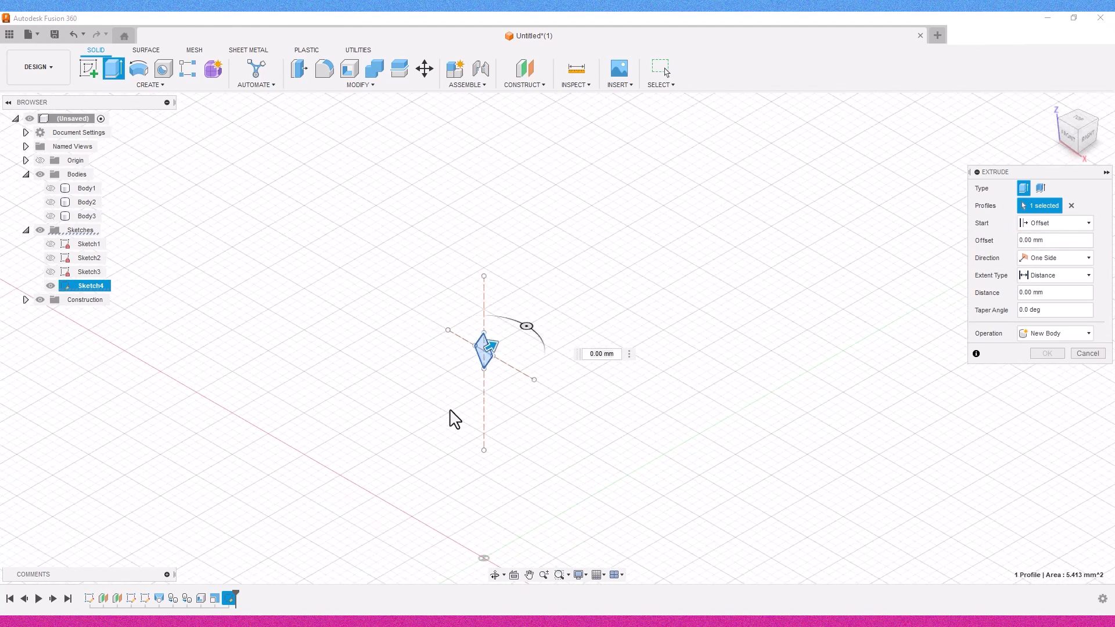
{"action": "left_click", "coordinate": [51, 188]}
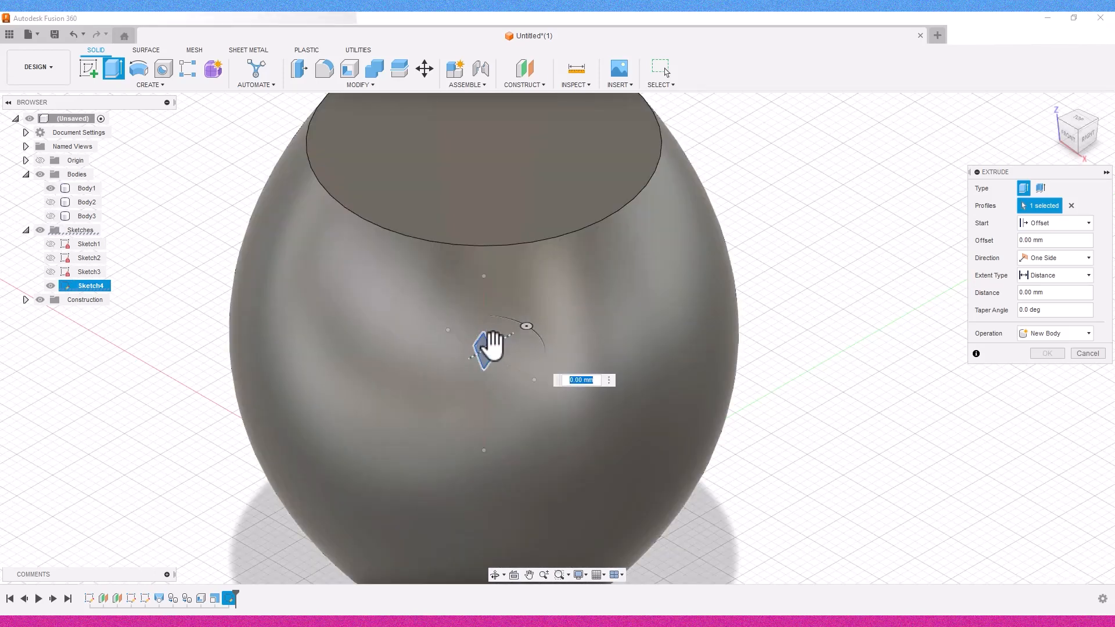
- Try a start offset of -20 mm for the diamond extrusion, with distances of -7 mm and -25/2 mm
{"action": "left_click_drag", "start_coordinate": [495, 345], "coordinate": [450, 383]}
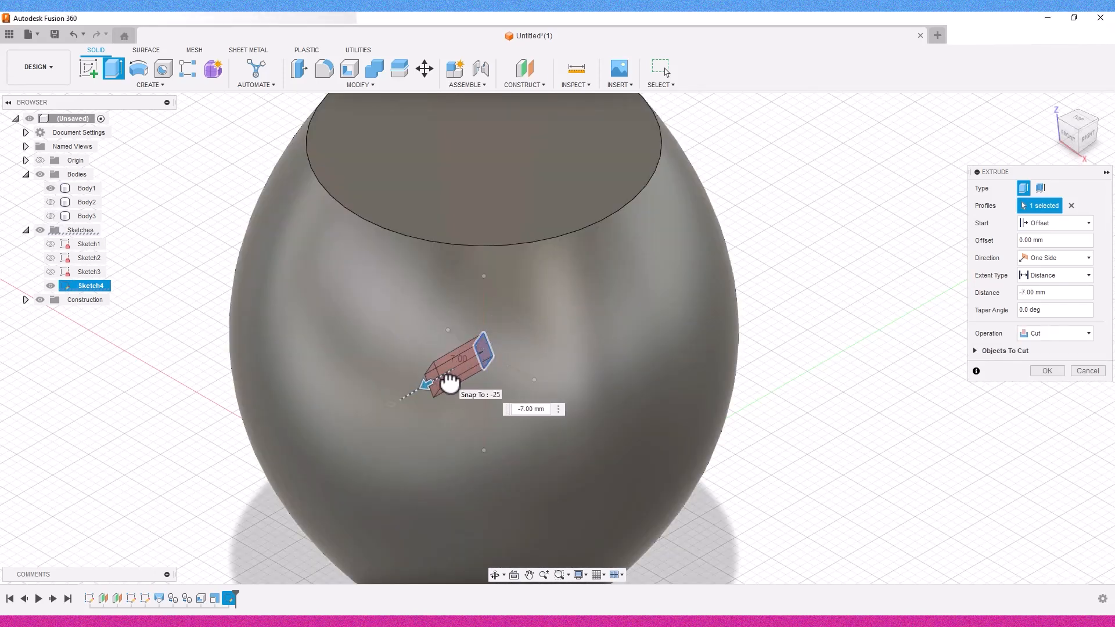
{"action": "double_click", "coordinate": [1064, 240]}
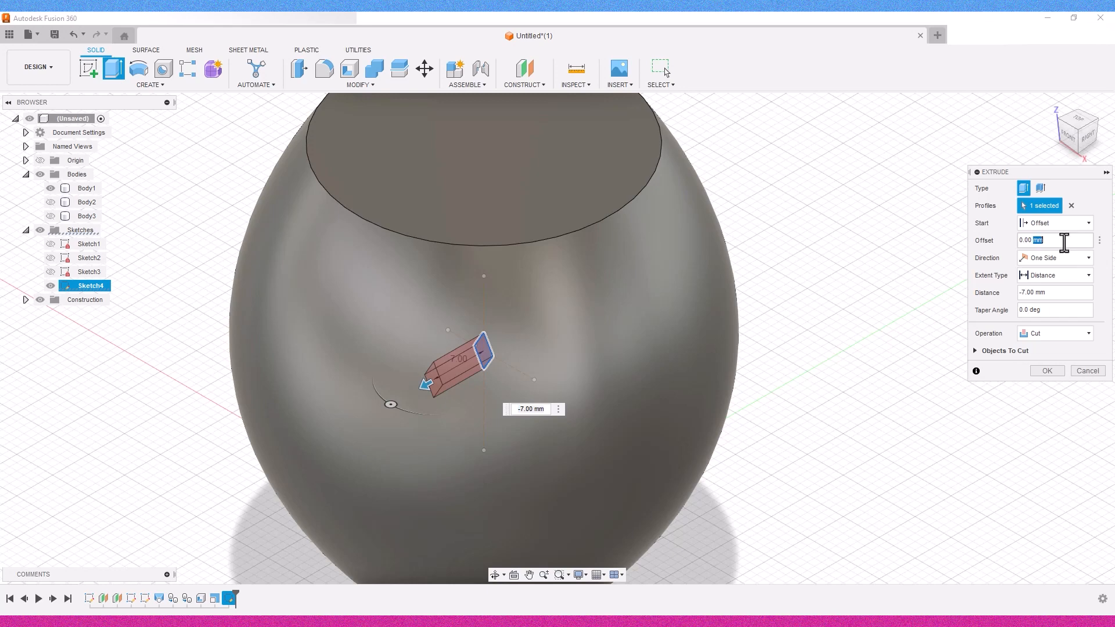
{"action": "type", "text": "22 mm-"}
{"action": "triple_click", "coordinate": [1063, 243]}
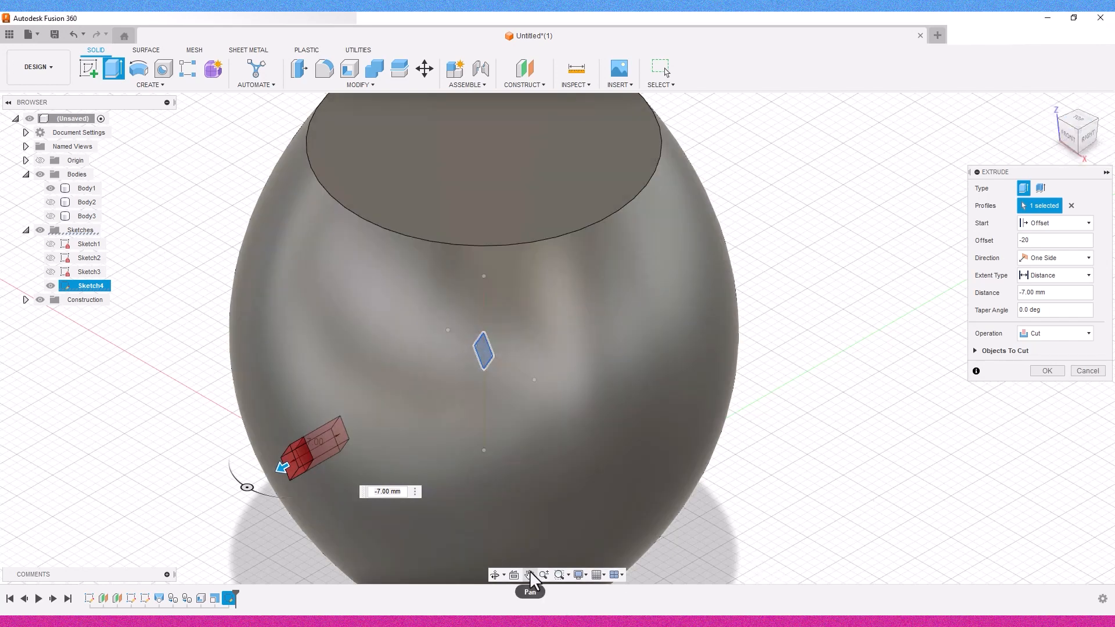
{"action": "left_click", "coordinate": [528, 574]}
{"action": "left_click_drag", "start_coordinate": [627, 528], "coordinate": [754, 428]}
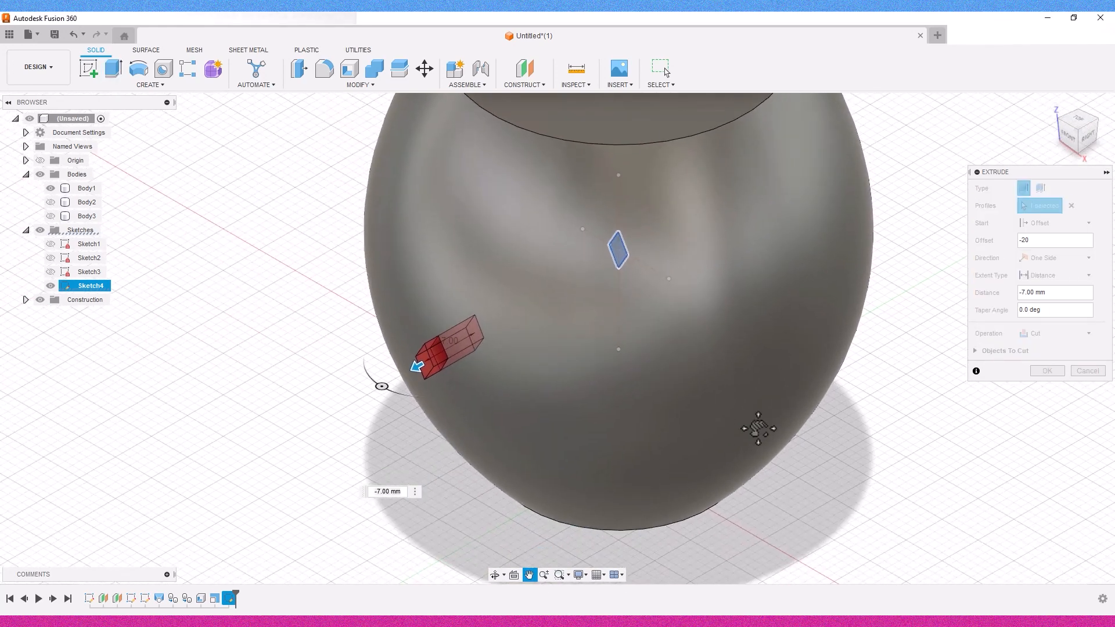
{"action": "key", "text": "Escape"}
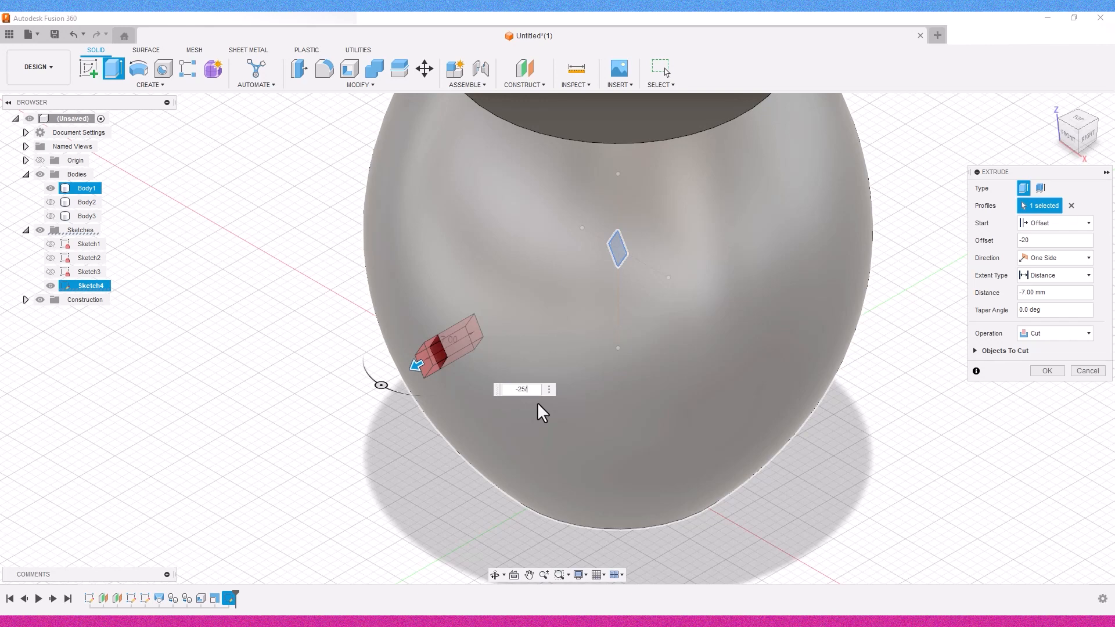
{"action": "type", "text": "2"}
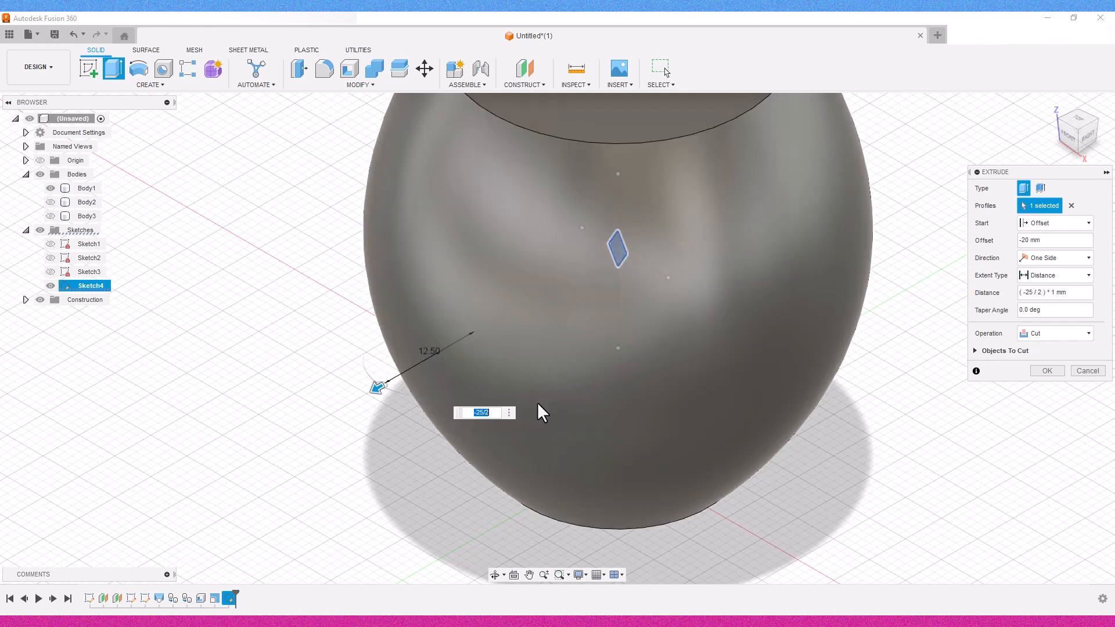
- Set the diamond extrusion's start offset to -25/2+1 mm and its distance to -16 mm, reaching beyond the vase wall
{"action": "left_click", "coordinate": [1055, 240]}
{"action": "key", "text": "ctrl+a"}
{"action": "type", "text": "-25/2"}
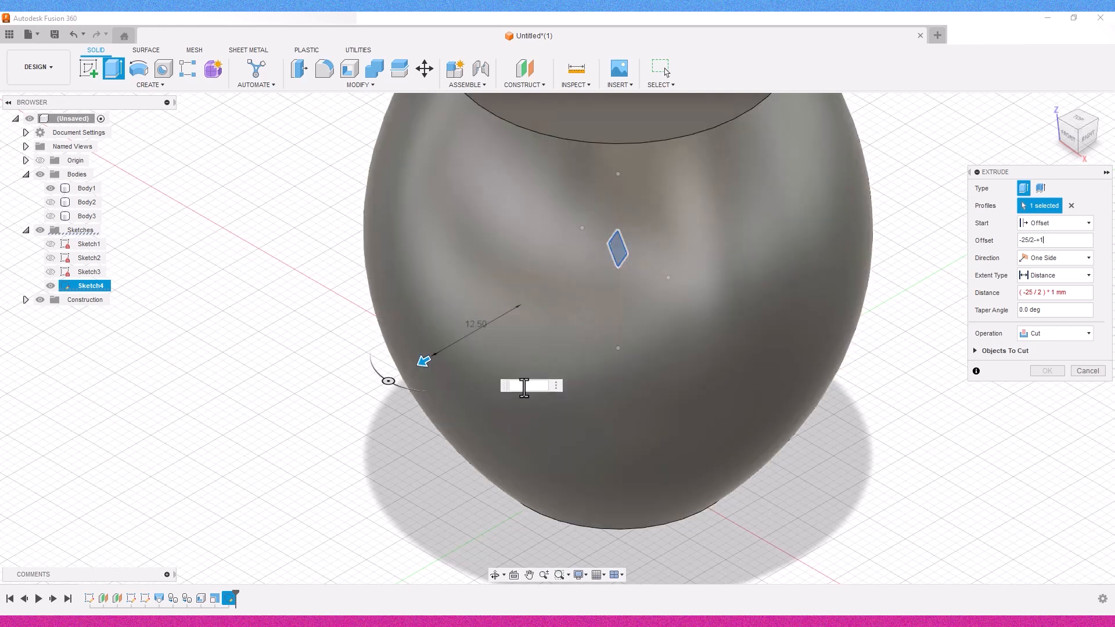
{"action": "left_click_drag", "start_coordinate": [418, 363], "coordinate": [398, 380]}
{"action": "left_click_drag", "start_coordinate": [1078, 144], "coordinate": [1078, 72]}
{"action": "left_click", "coordinate": [1076, 135]}
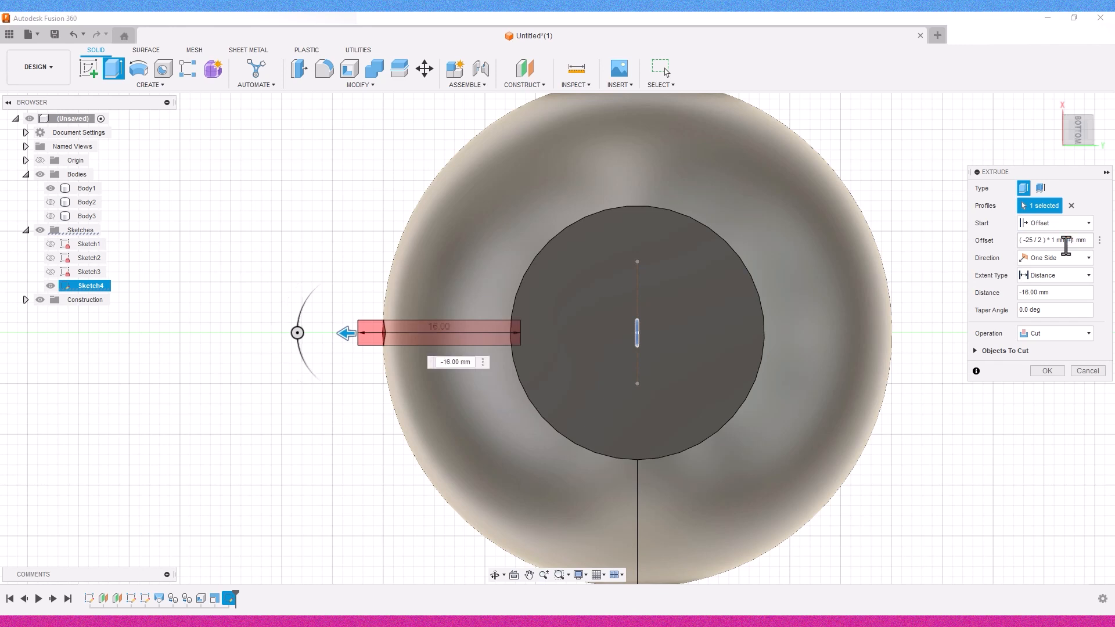
- Set the diamond extrusion's operation to New Body and complete it
{"action": "left_click", "coordinate": [1048, 339]}
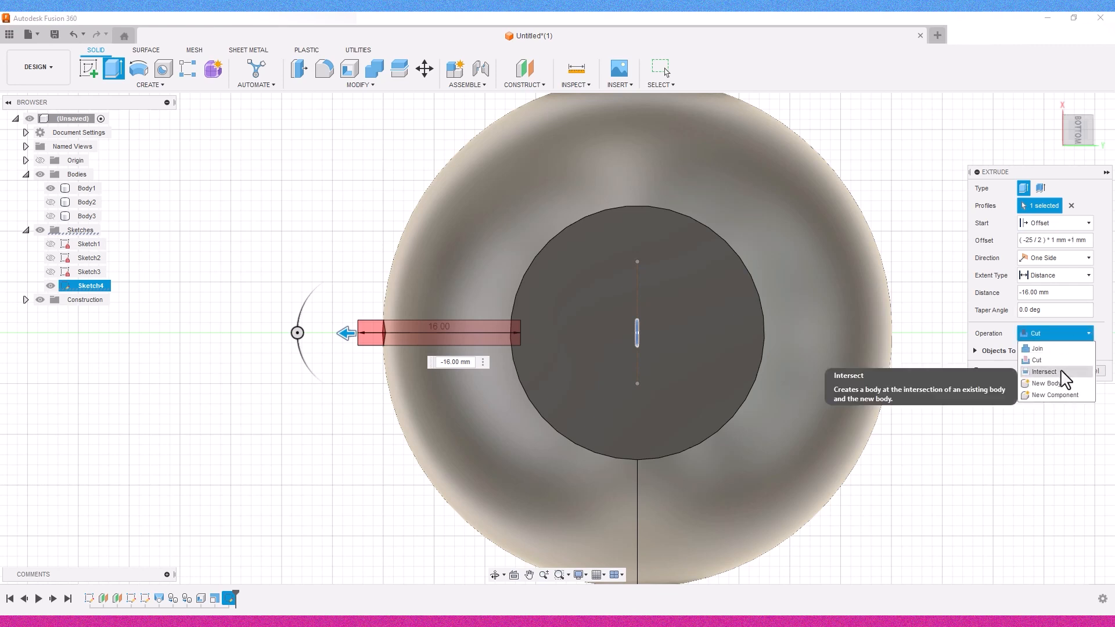
{"action": "left_click", "coordinate": [1050, 383]}
{"action": "left_click", "coordinate": [1045, 353]}
{"action": "mouse_move", "coordinate": [1073, 114]}
{"action": "left_mouse_down"}
{"action": "mouse_move", "coordinate": [1070, 198]}
{"action": "mouse_move", "coordinate": [1100, 175]}
{"action": "mouse_move", "coordinate": [1068, 188]}
{"action": "mouse_move", "coordinate": [1047, 153]}
{"action": "left_mouse_up"}
{"action": "scroll", "coordinate": [552, 279], "scroll_direction": "down", "scroll_amount": 2}
{"action": "scroll", "coordinate": [416, 419], "scroll_direction": "up", "scroll_amount": 1}
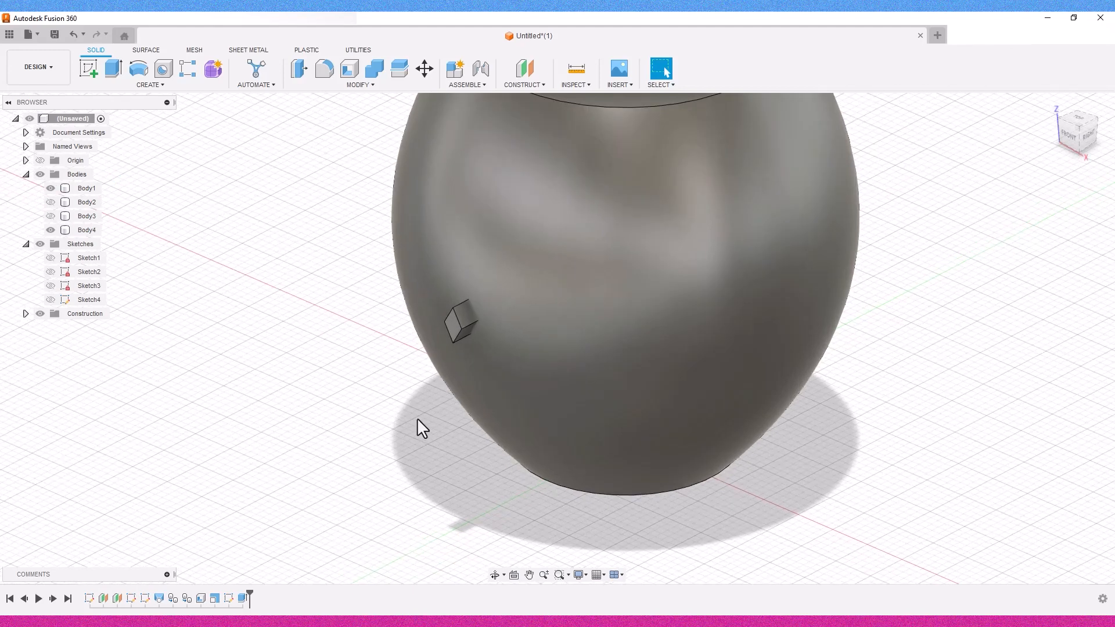
{"action": "left_click", "coordinate": [526, 571]}
{"action": "left_click_drag", "start_coordinate": [531, 508], "coordinate": [594, 555]}
{"action": "key", "text": "Escape"}
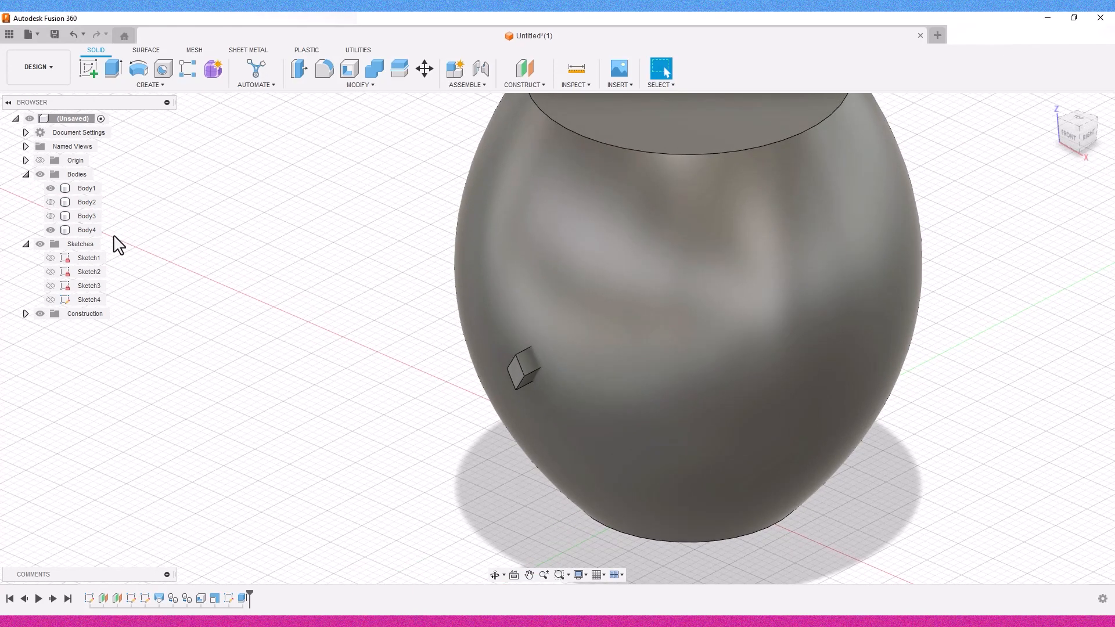
- Create a full circular pattern of the diamond body around the vertical Z axis with a quantity of 40
{"action": "left_click", "coordinate": [50, 230]}
{"action": "left_click", "coordinate": [1066, 135]}
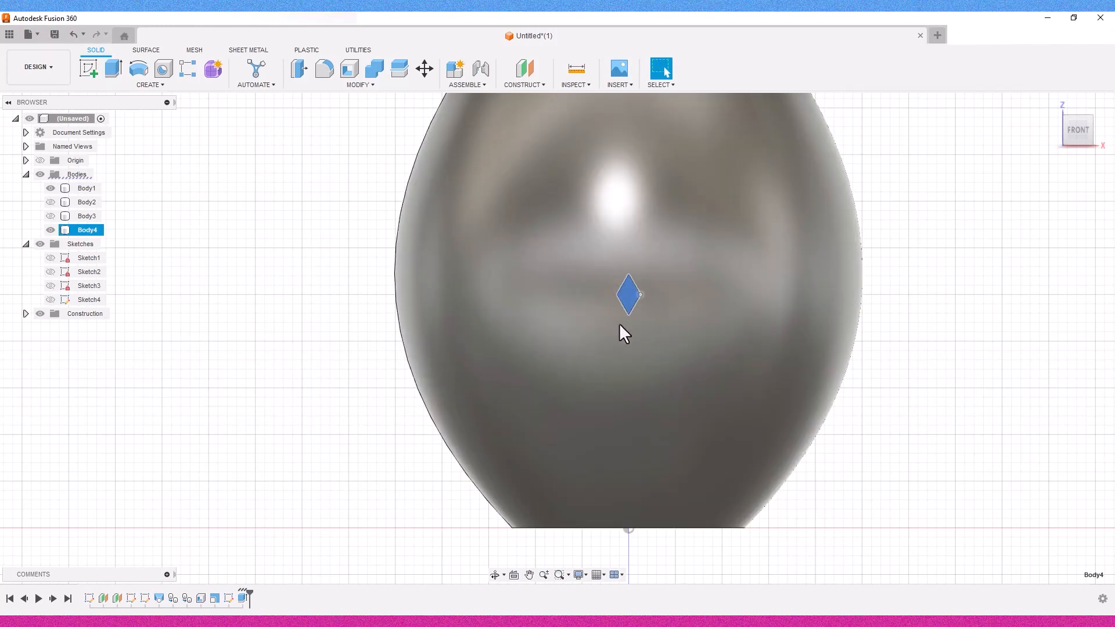
{"action": "left_click", "coordinate": [529, 575]}
{"action": "left_click_drag", "start_coordinate": [774, 395], "coordinate": [768, 443]}
{"action": "left_click_drag", "start_coordinate": [867, 414], "coordinate": [861, 391]}
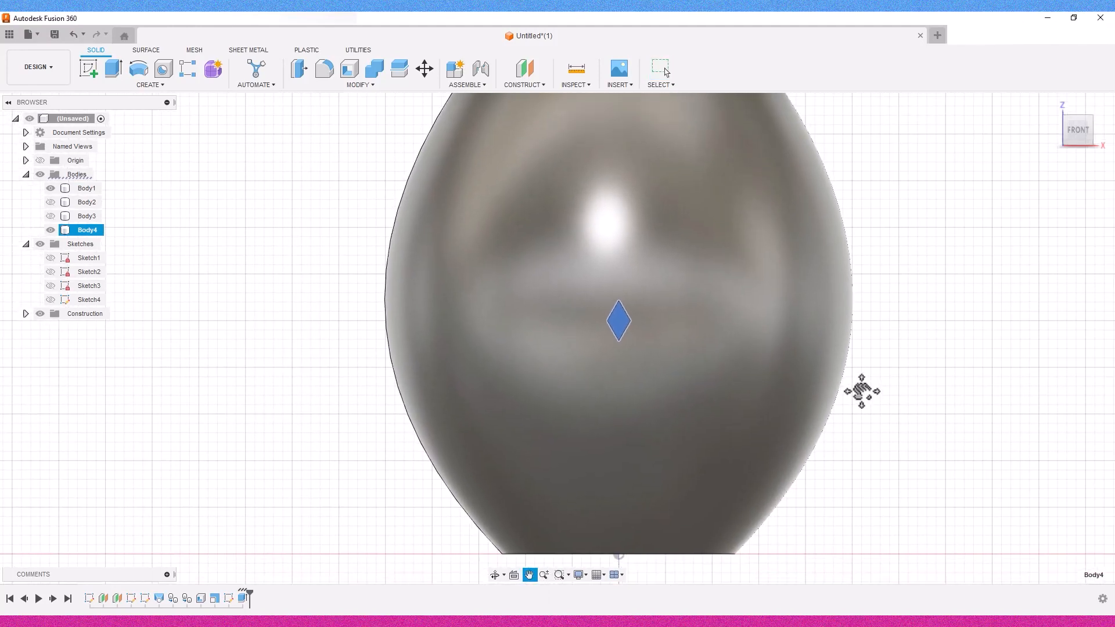
{"action": "scroll", "coordinate": [861, 390], "scroll_direction": "down", "scroll_amount": 2}
{"action": "key", "text": "Escape"}
{"action": "left_click", "coordinate": [185, 86]}
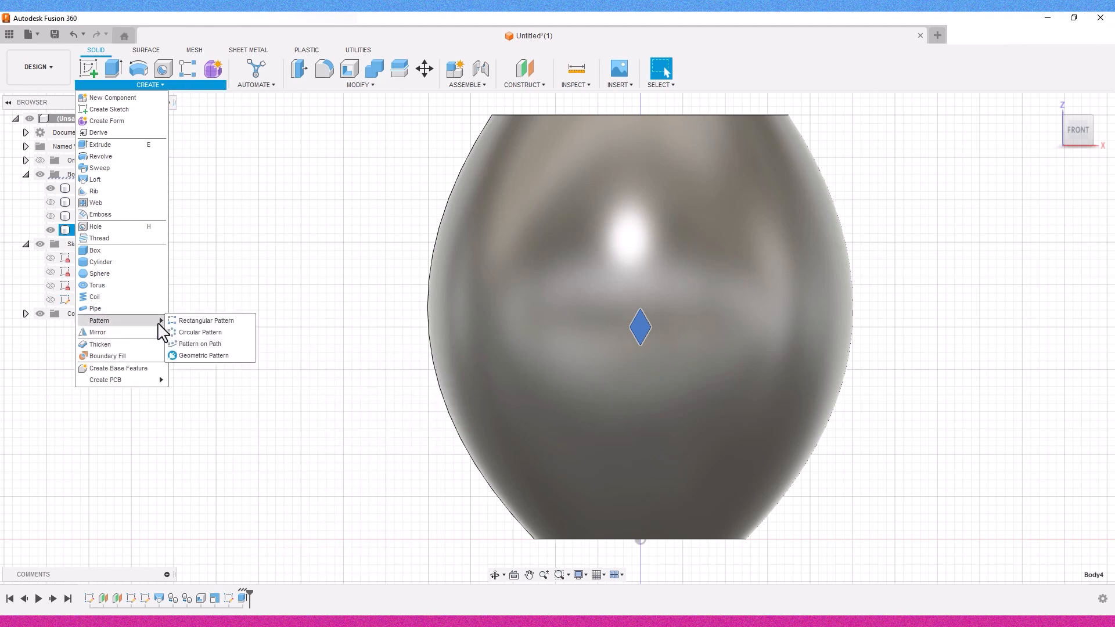
{"action": "left_click", "coordinate": [191, 332]}
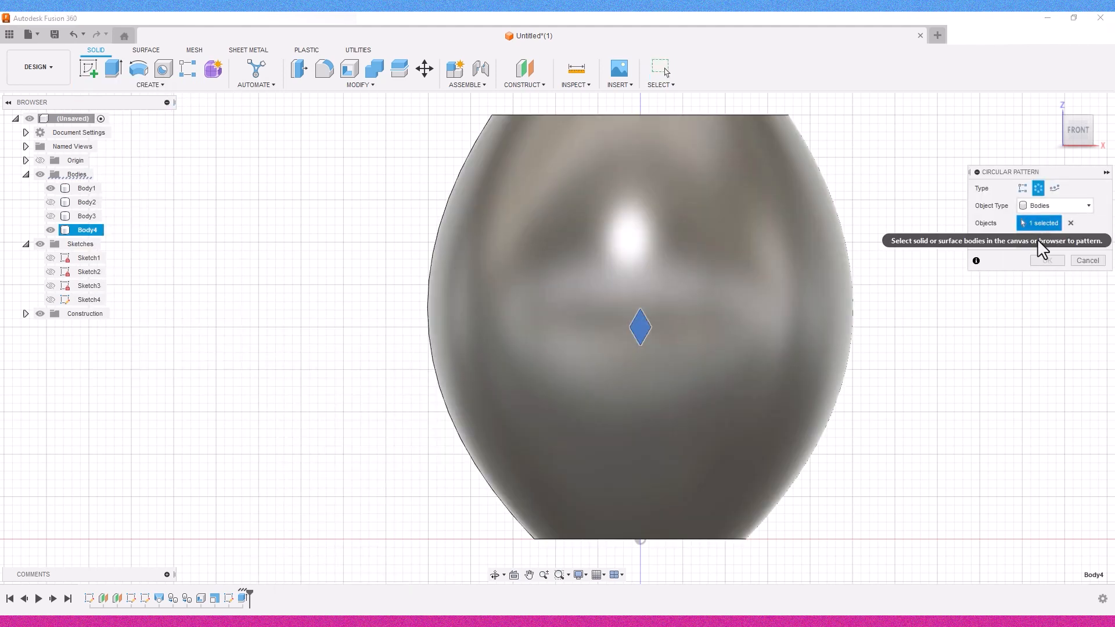
{"action": "left_click", "coordinate": [1031, 241]}
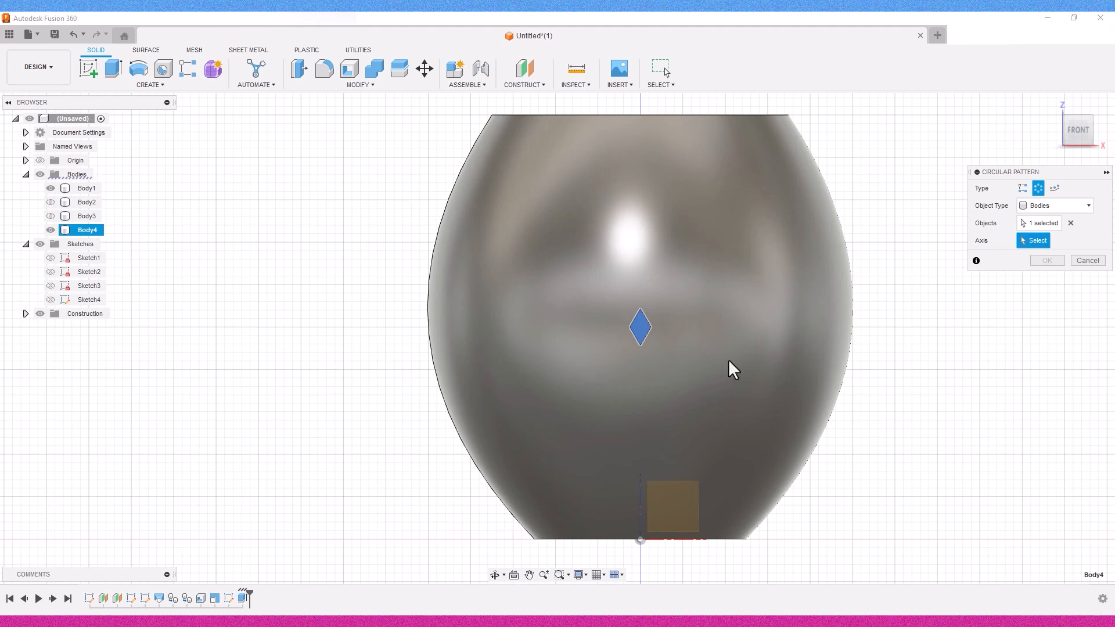
{"action": "left_click", "coordinate": [640, 503]}
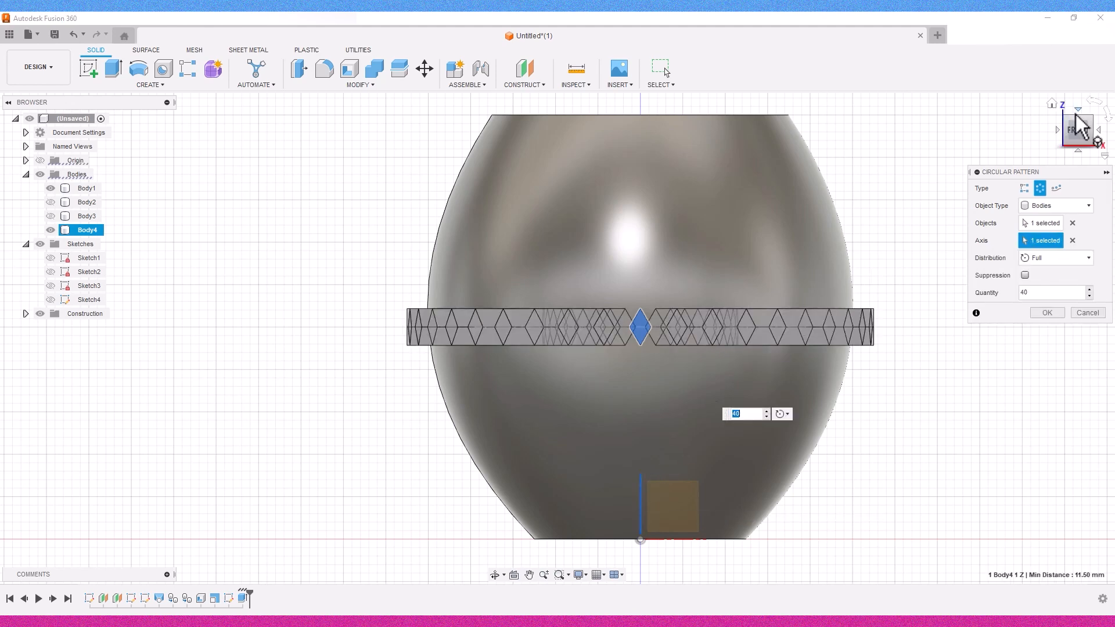
{"action": "left_click_drag", "start_coordinate": [1077, 129], "coordinate": [1053, 152]}
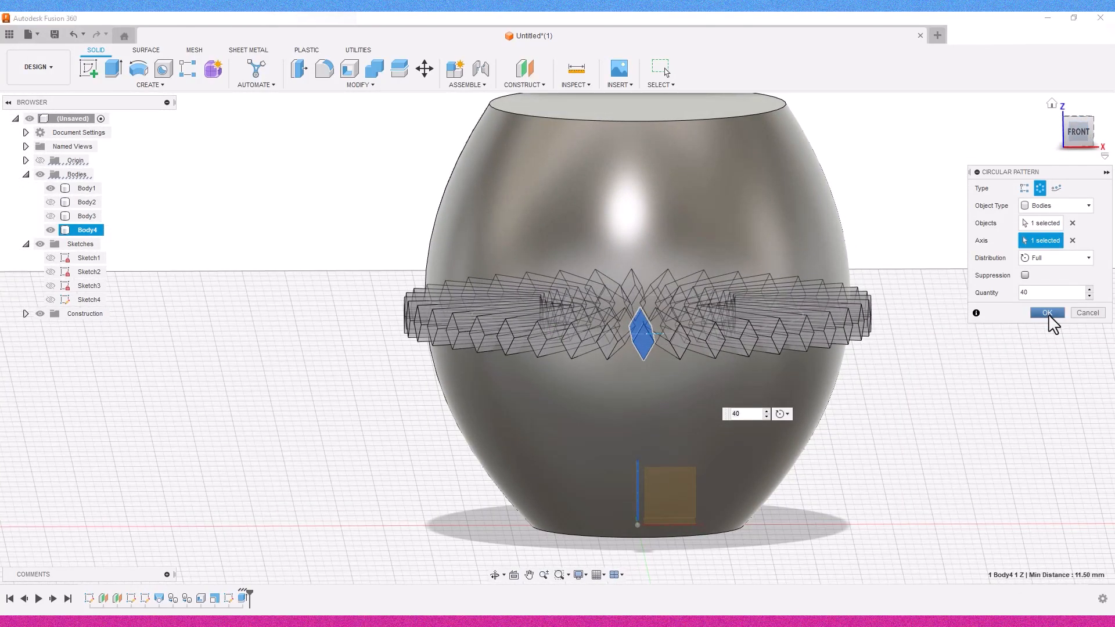
{"action": "left_click", "coordinate": [1048, 314]}
{"action": "left_click_drag", "start_coordinate": [1097, 116], "coordinate": [1090, 131]}
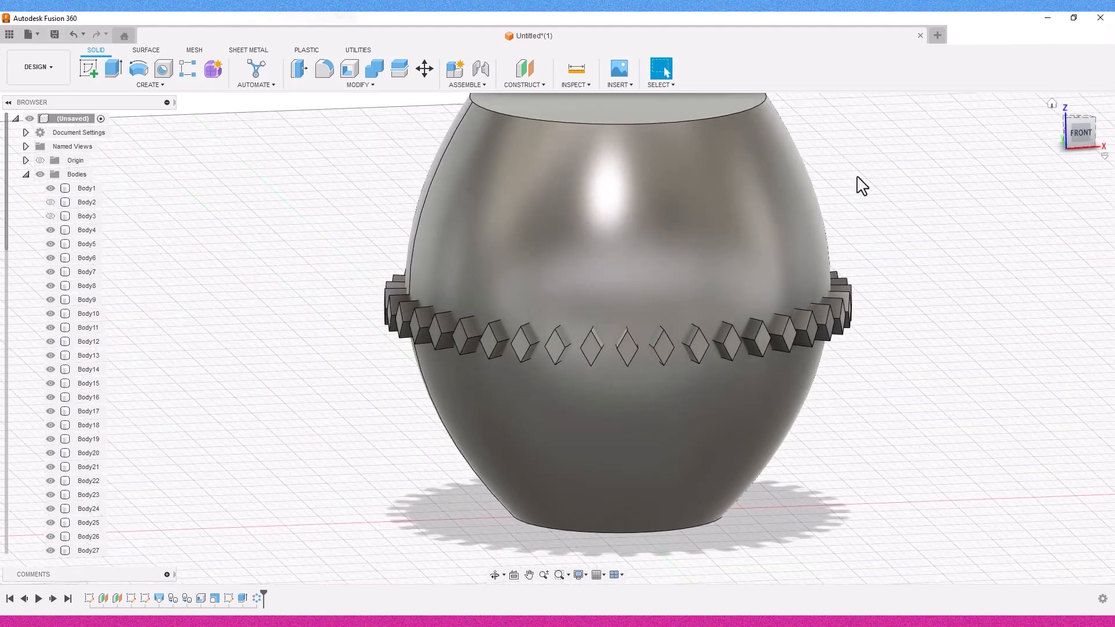
{"action": "left_click", "coordinate": [87, 230]}
{"action": "scroll", "coordinate": [55, 356], "scroll_direction": "down", "scroll_amount": 5}
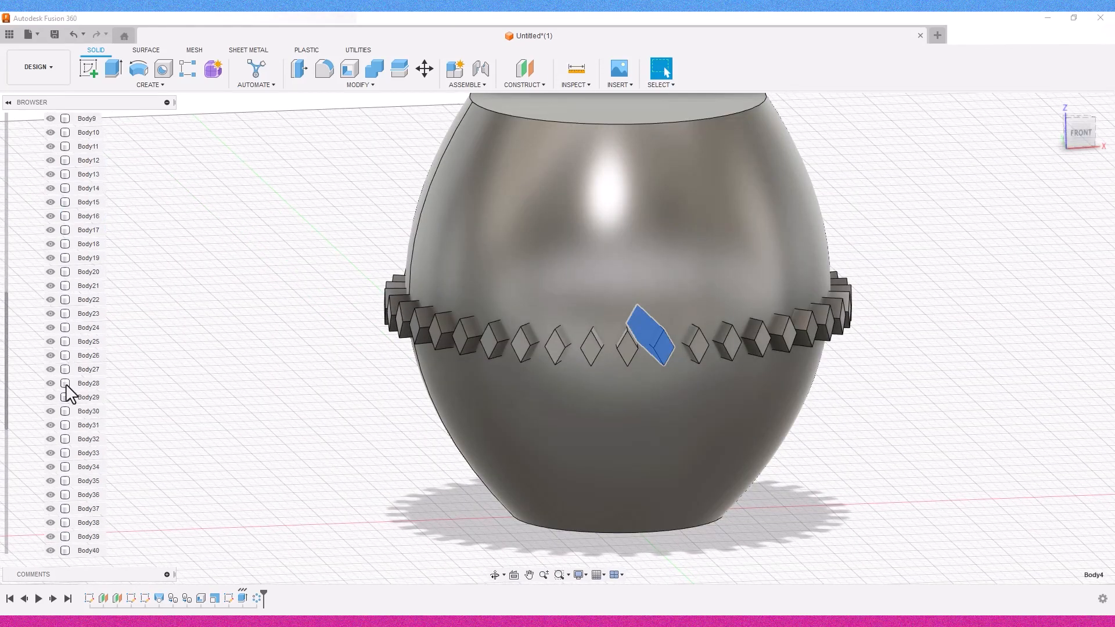
{"action": "scroll", "coordinate": [93, 500], "scroll_direction": "down", "scroll_amount": 2}
{"action": "left_click", "coordinate": [79, 465], "text": "shift"}
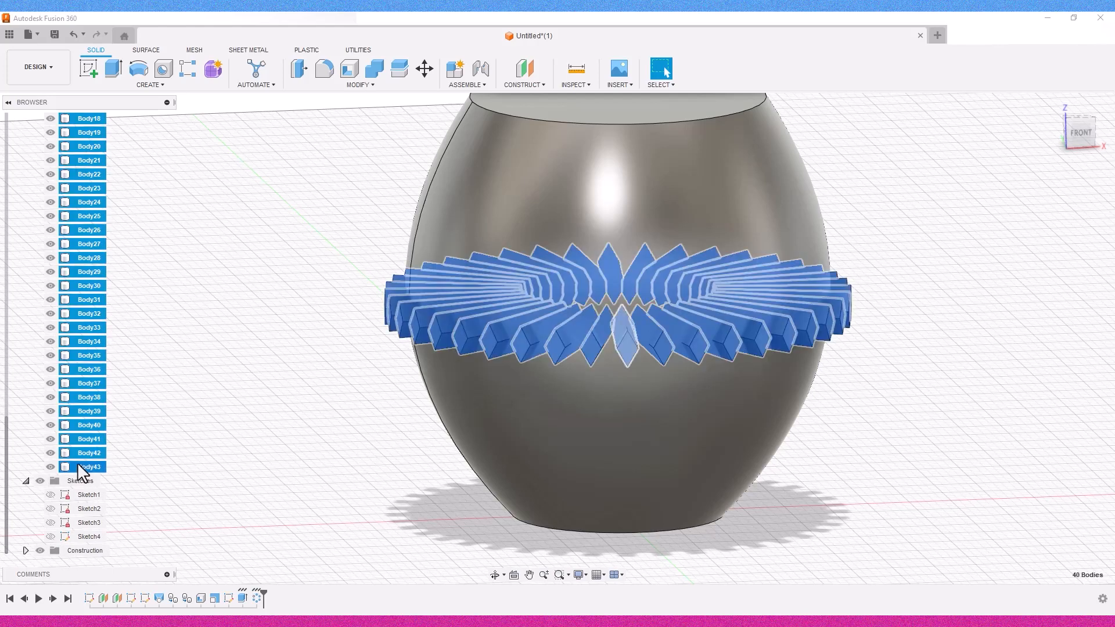
{"action": "right_click", "coordinate": [81, 397]}
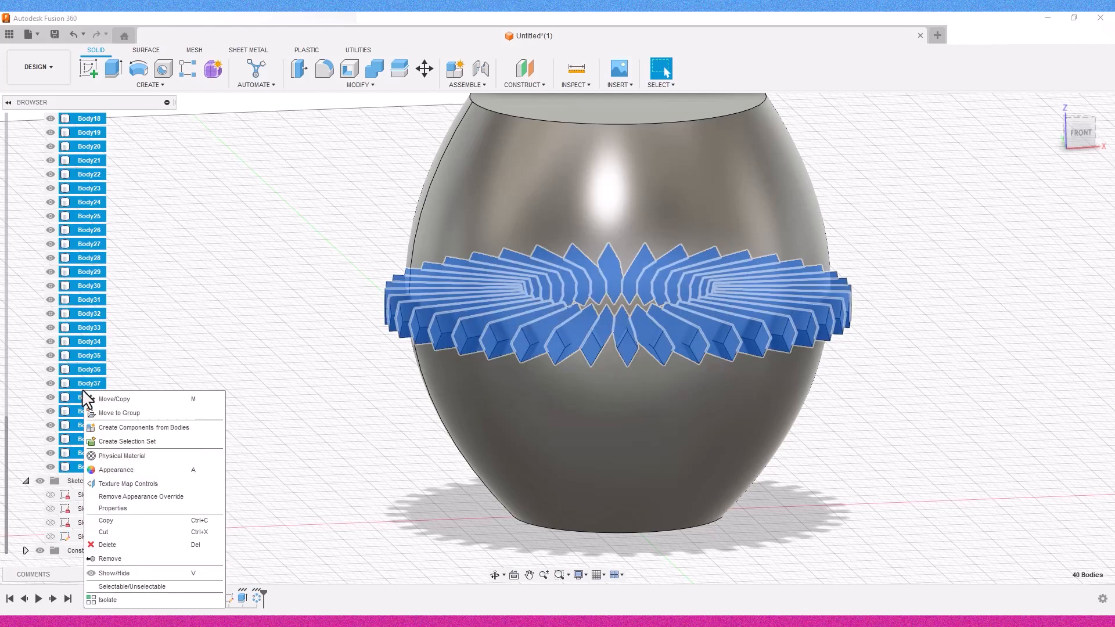
{"action": "left_click", "coordinate": [103, 532]}
{"action": "scroll", "coordinate": [81, 342], "scroll_direction": "up", "scroll_amount": 5}
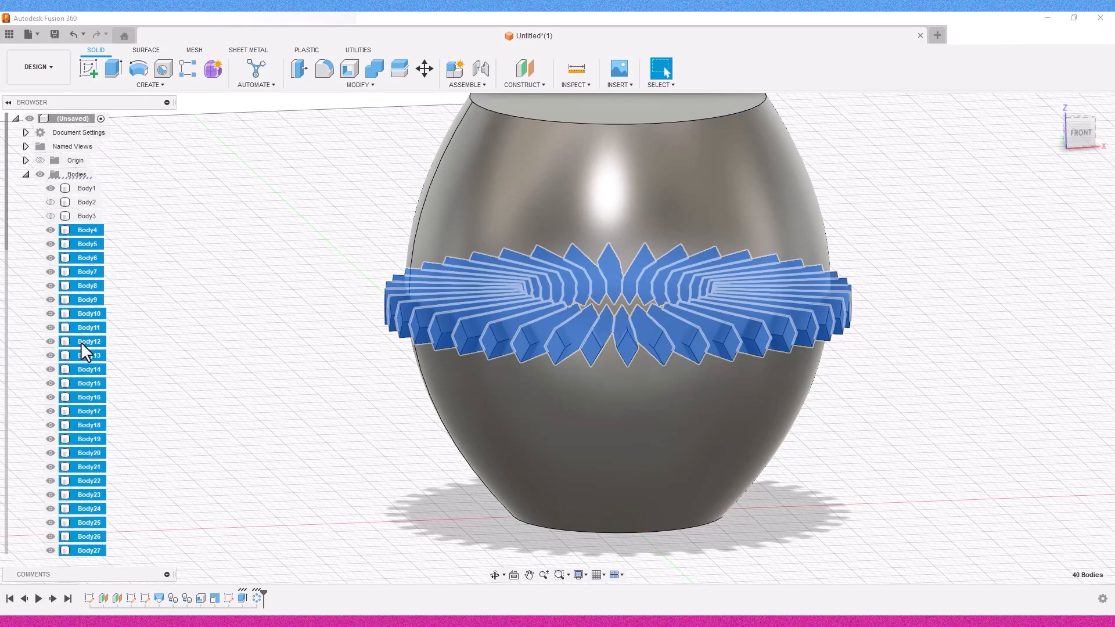
{"action": "mouse_move", "coordinate": [1087, 137]}
{"action": "left_mouse_down"}
{"action": "mouse_move", "coordinate": [1096, 152]}
{"action": "mouse_move", "coordinate": [1083, 145]}
{"action": "left_mouse_up"}
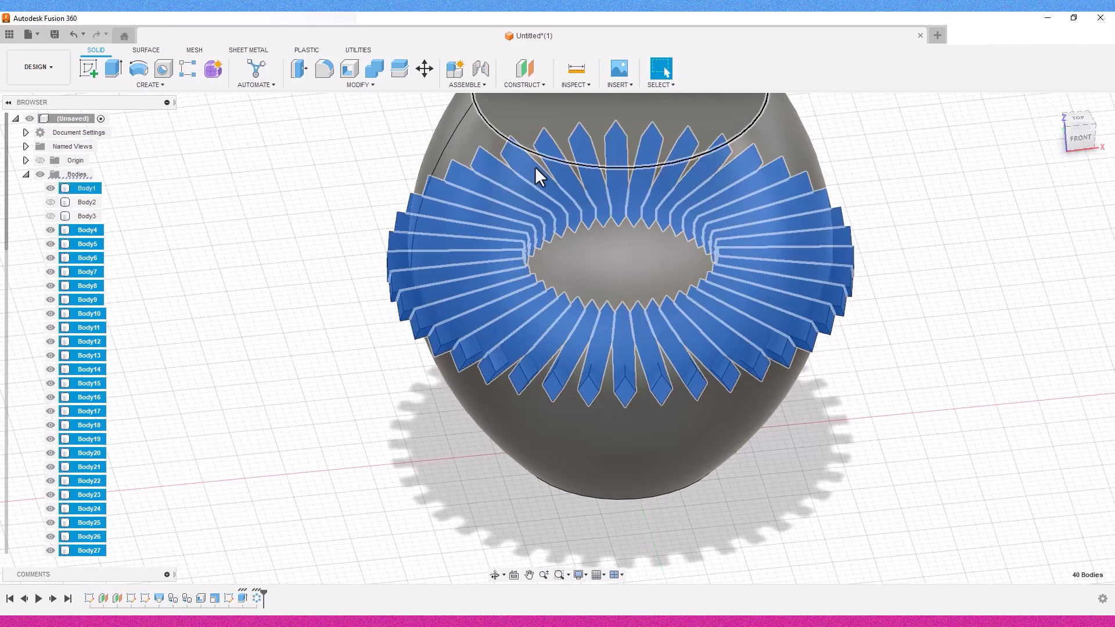
{"action": "left_click", "coordinate": [222, 240]}
- Combine Body4 with the other 39 diamond bodies, Body5 to Body43, using the Join operation with Keep Tools off
{"action": "left_click", "coordinate": [374, 68]}
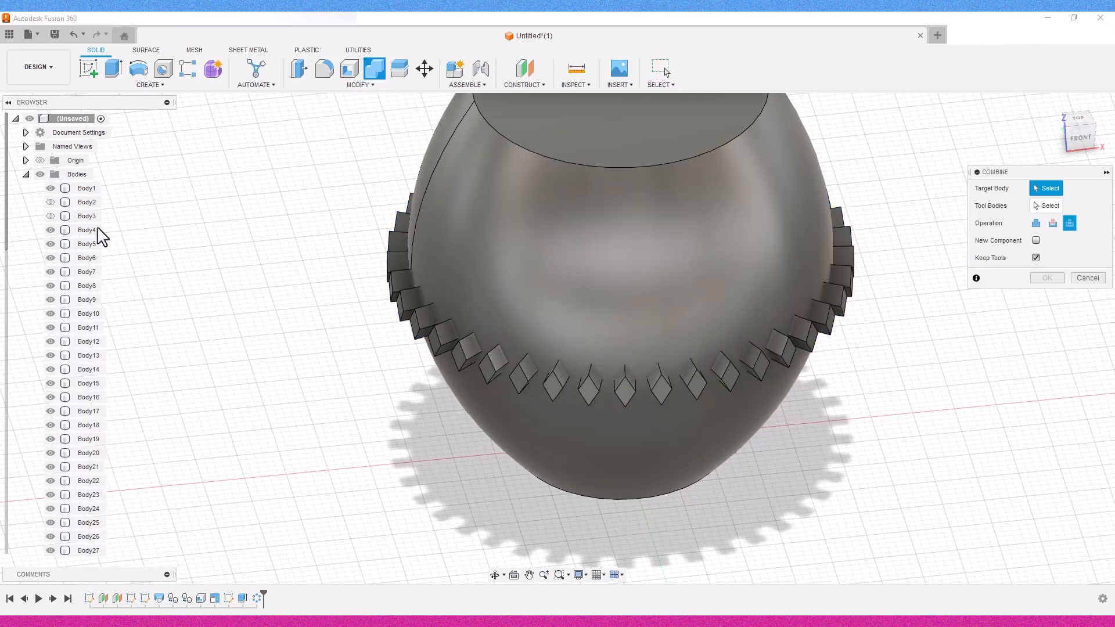
{"action": "left_click", "coordinate": [88, 230]}
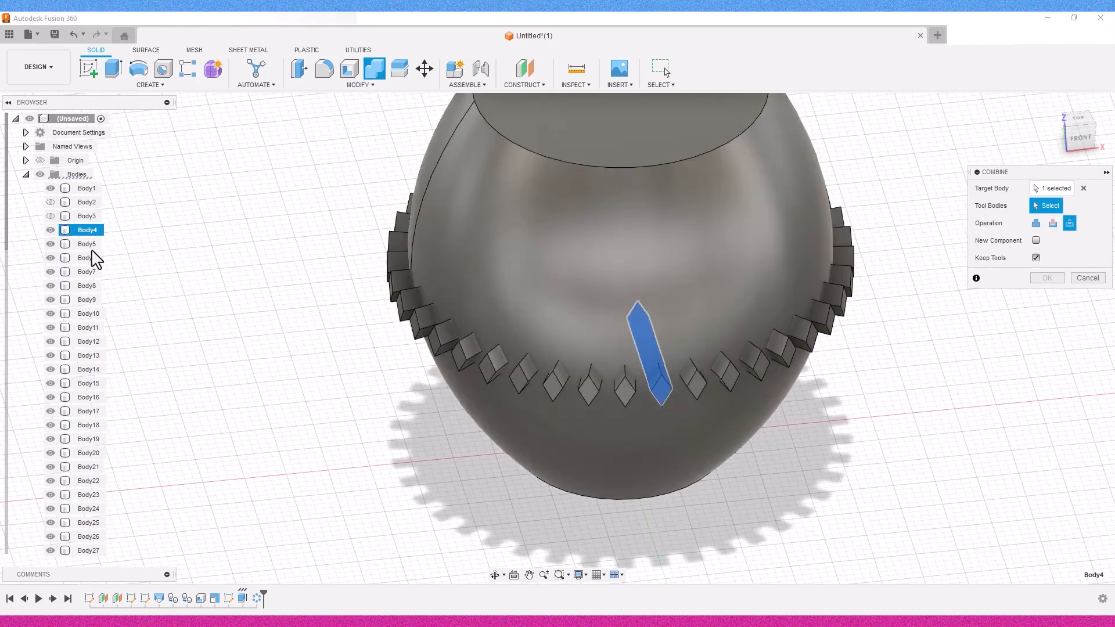
{"action": "left_click", "coordinate": [1036, 223]}
{"action": "left_click", "coordinate": [1036, 257]}
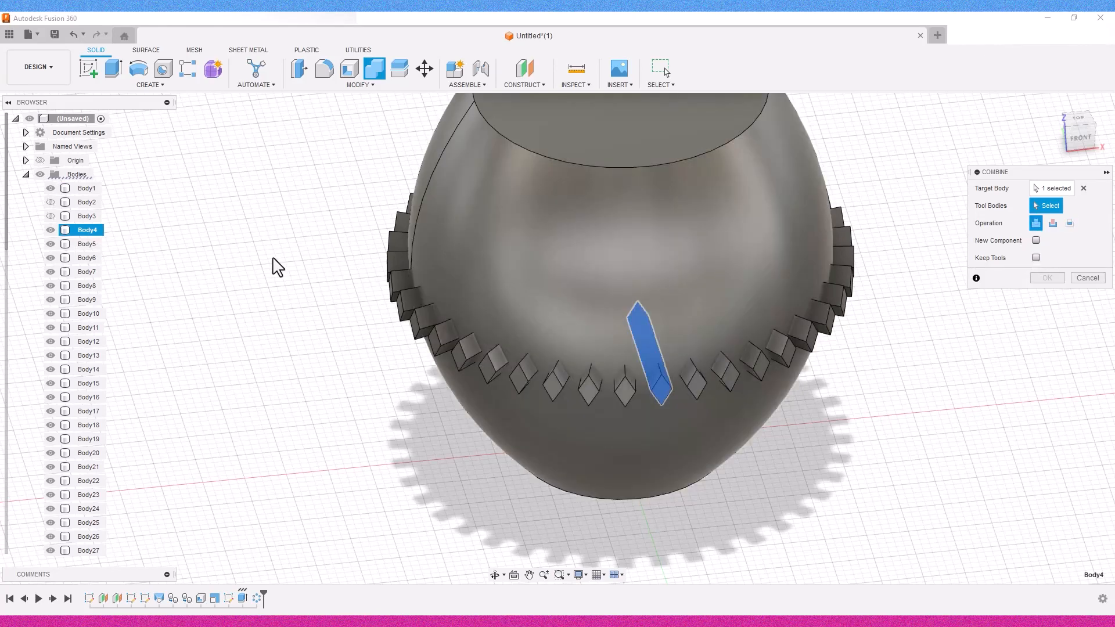
{"action": "left_click", "coordinate": [89, 244]}
{"action": "scroll", "coordinate": [81, 348], "scroll_direction": "down", "scroll_amount": 6}
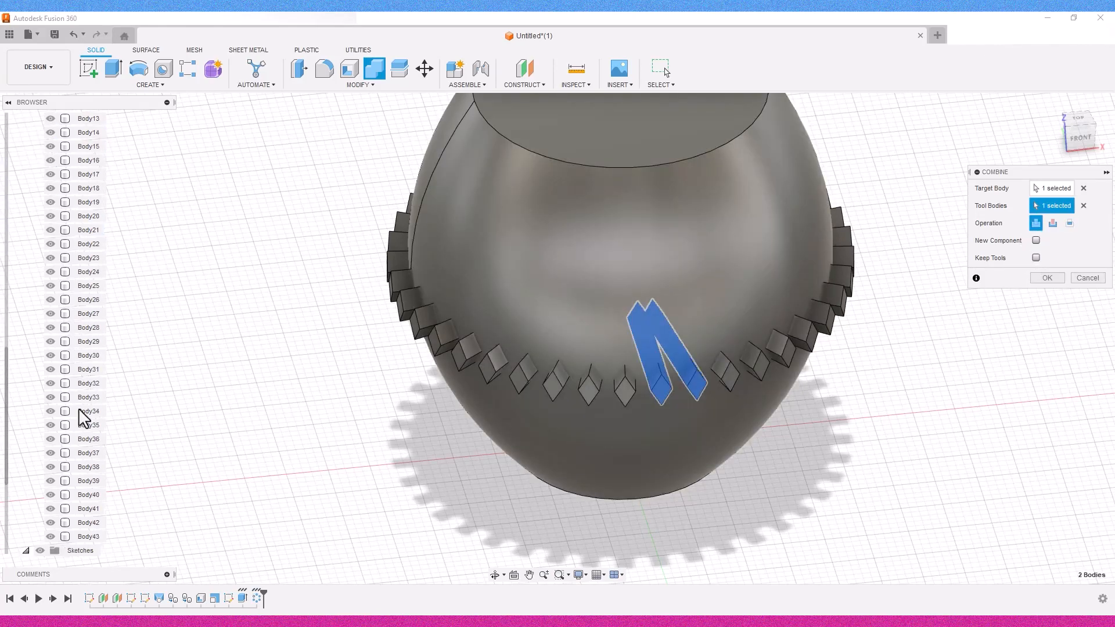
{"action": "left_click", "coordinate": [81, 467], "text": "shift"}
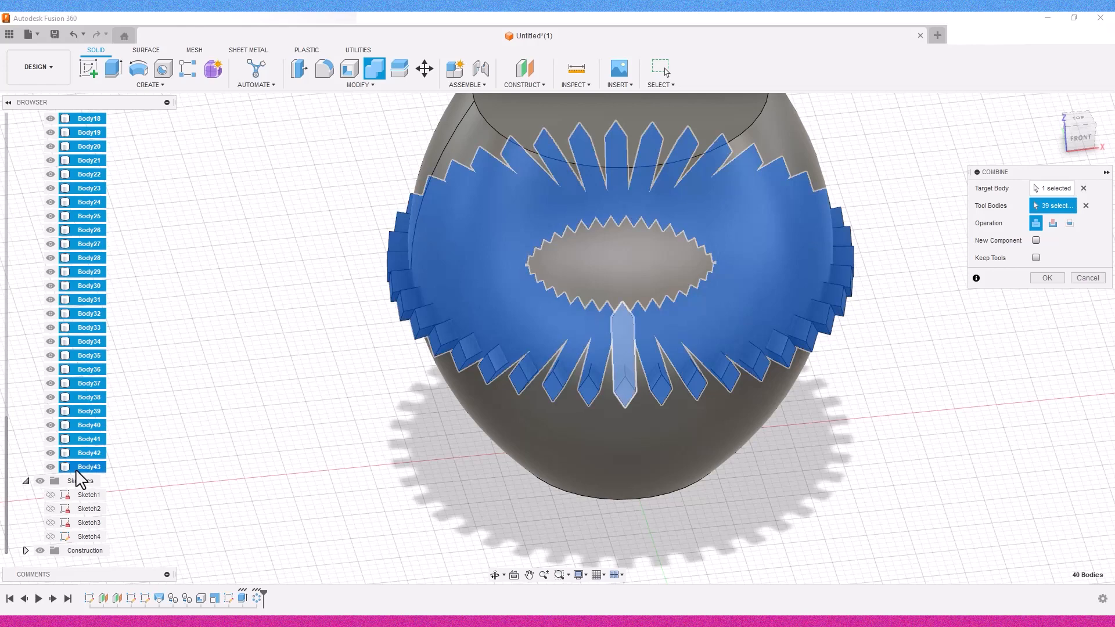
{"action": "left_click", "coordinate": [1042, 279]}
{"action": "left_click", "coordinate": [81, 231]}
{"action": "left_click", "coordinate": [289, 355]}
- Copy the combined diamond ring body and paste a duplicate of it for moving
{"action": "mouse_move", "coordinate": [1078, 131]}
{"action": "left_mouse_down"}
{"action": "mouse_move", "coordinate": [1079, 73]}
{"action": "mouse_move", "coordinate": [1072, 124]}
{"action": "left_mouse_up"}
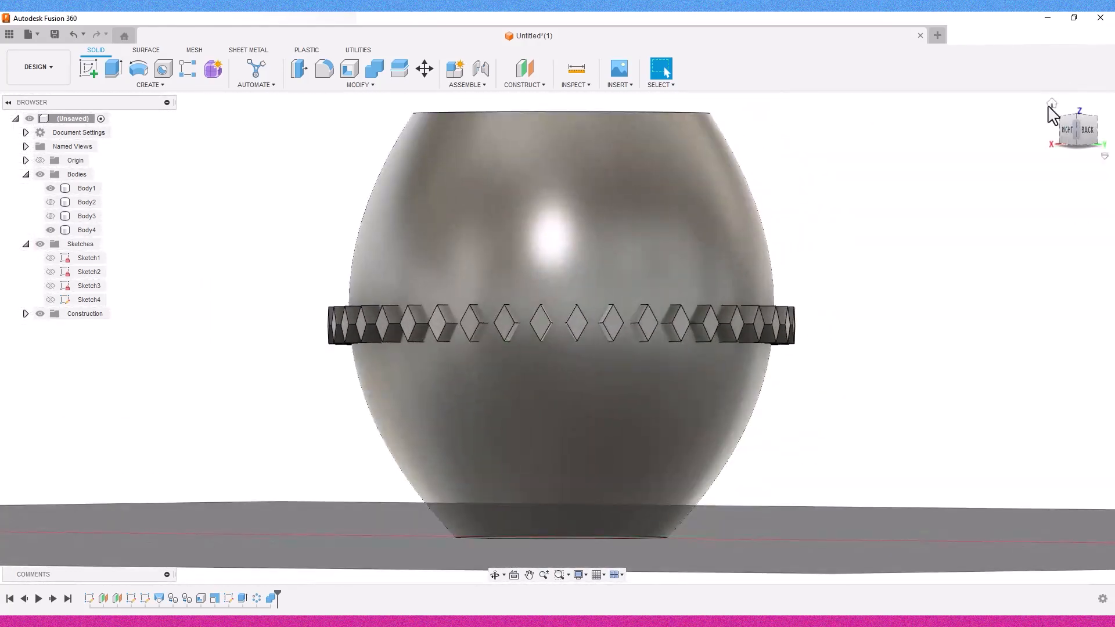
{"action": "left_click", "coordinate": [1050, 106]}
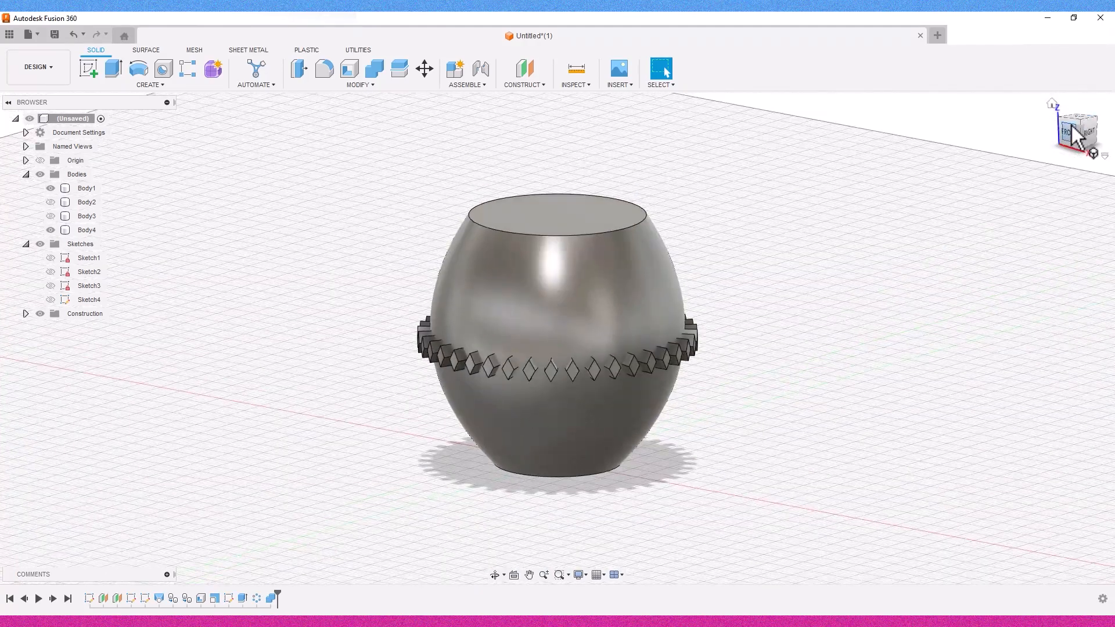
{"action": "left_click", "coordinate": [82, 230]}
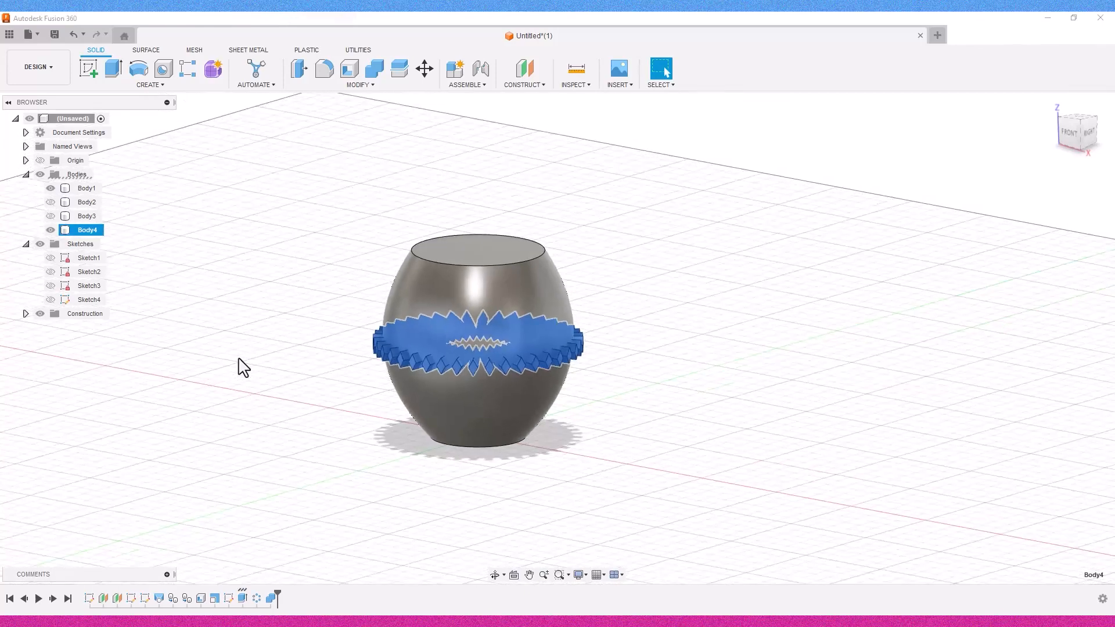
{"action": "scroll", "coordinate": [241, 368], "scroll_direction": "up", "scroll_amount": 3}
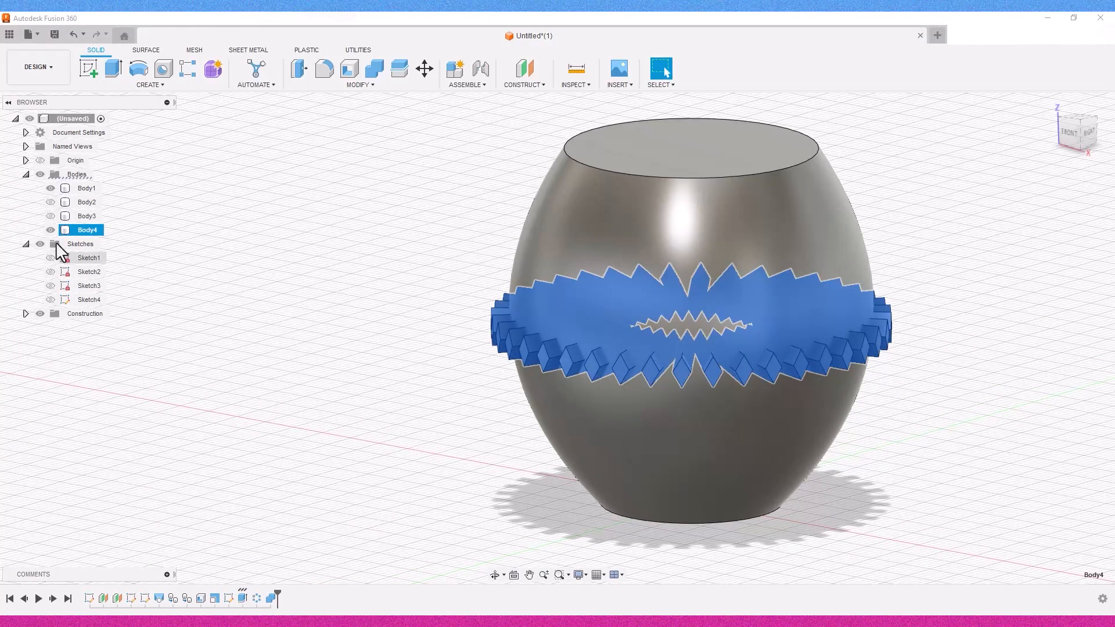
{"action": "right_click", "coordinate": [74, 231]}
{"action": "key", "text": "Escape"}
{"action": "right_click", "coordinate": [94, 230]}
{"action": "left_click", "coordinate": [119, 387]}
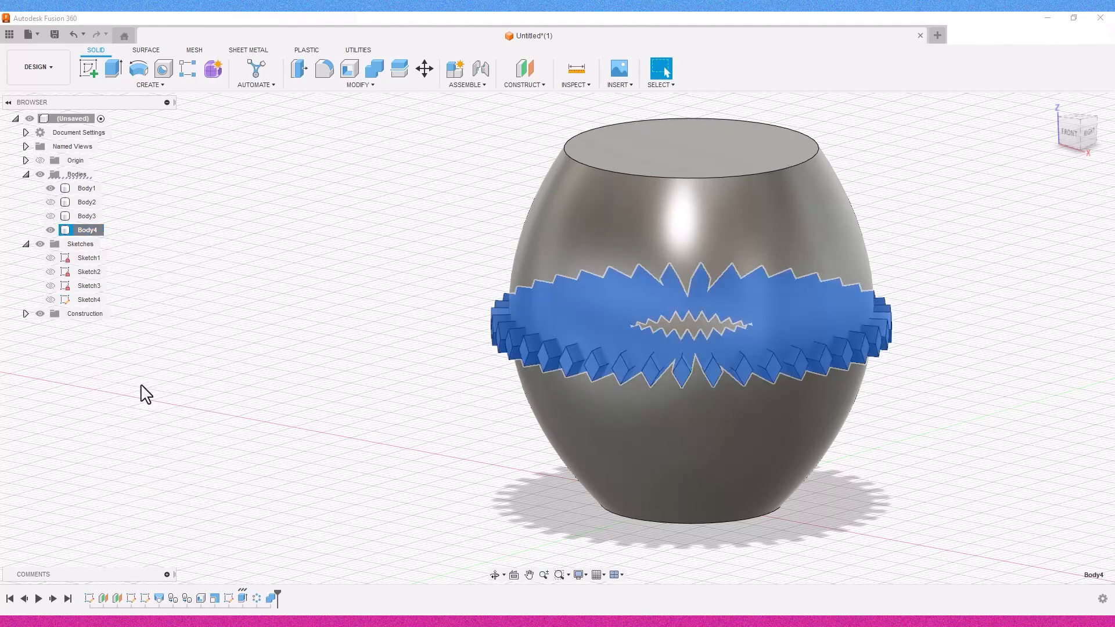
{"action": "left_click", "coordinate": [1073, 141]}
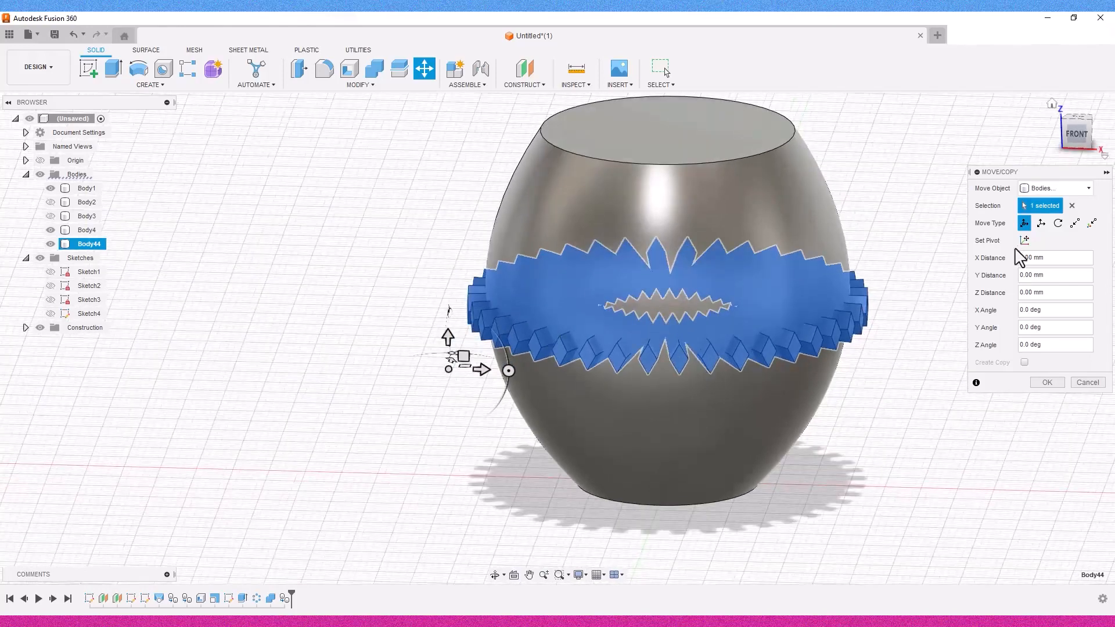
- Show Sketch2 and set the ring copy's move pivot to the sketch's centre point, leaving Sketch3 hidden
{"action": "left_click", "coordinate": [1024, 240]}
{"action": "left_click", "coordinate": [26, 328]}
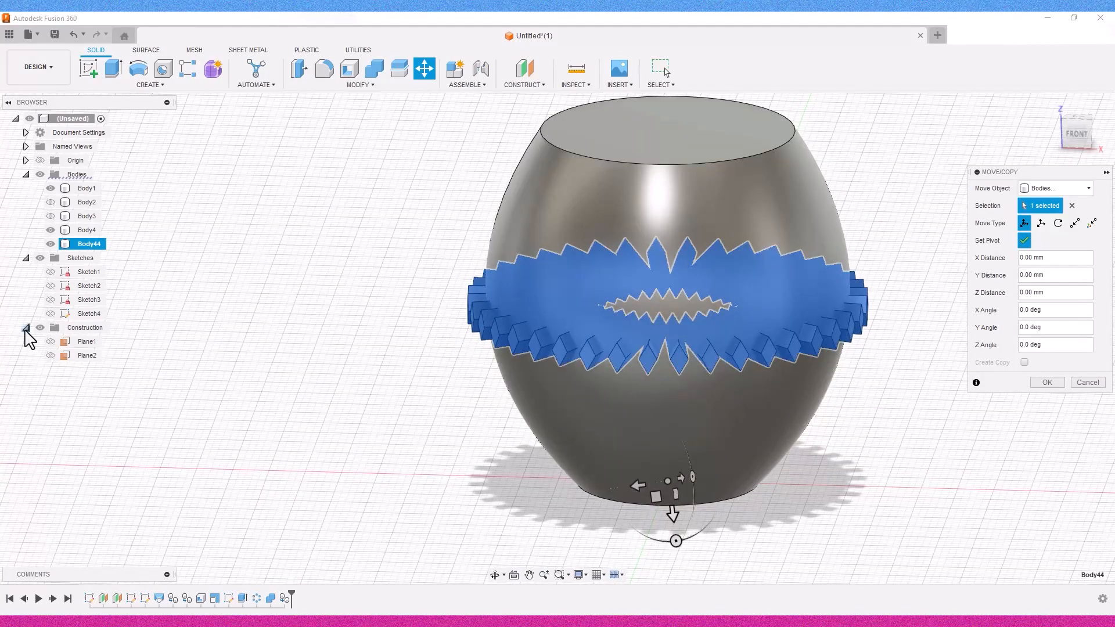
{"action": "left_click", "coordinate": [52, 299]}
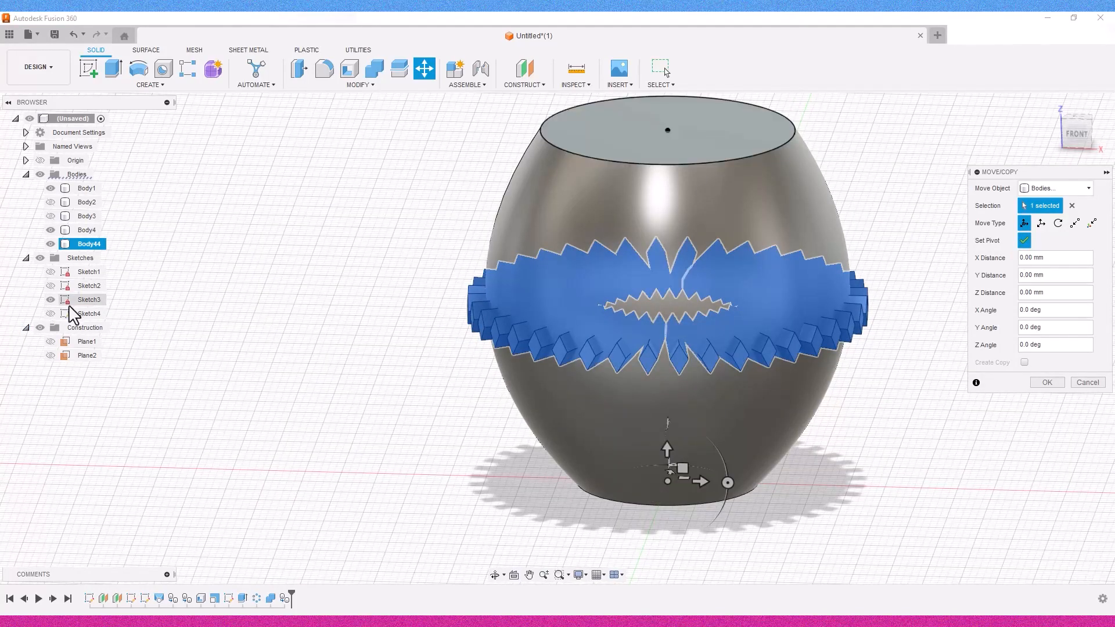
{"action": "left_click_drag", "start_coordinate": [1073, 133], "coordinate": [1072, 144]}
{"action": "left_click", "coordinate": [53, 287]}
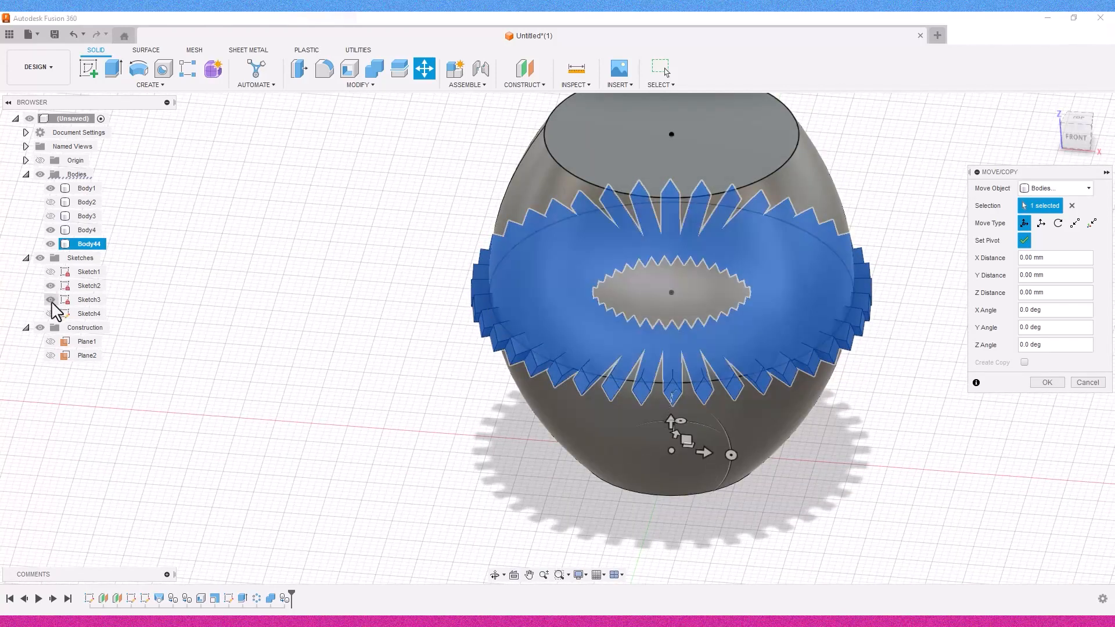
{"action": "left_click", "coordinate": [51, 301]}
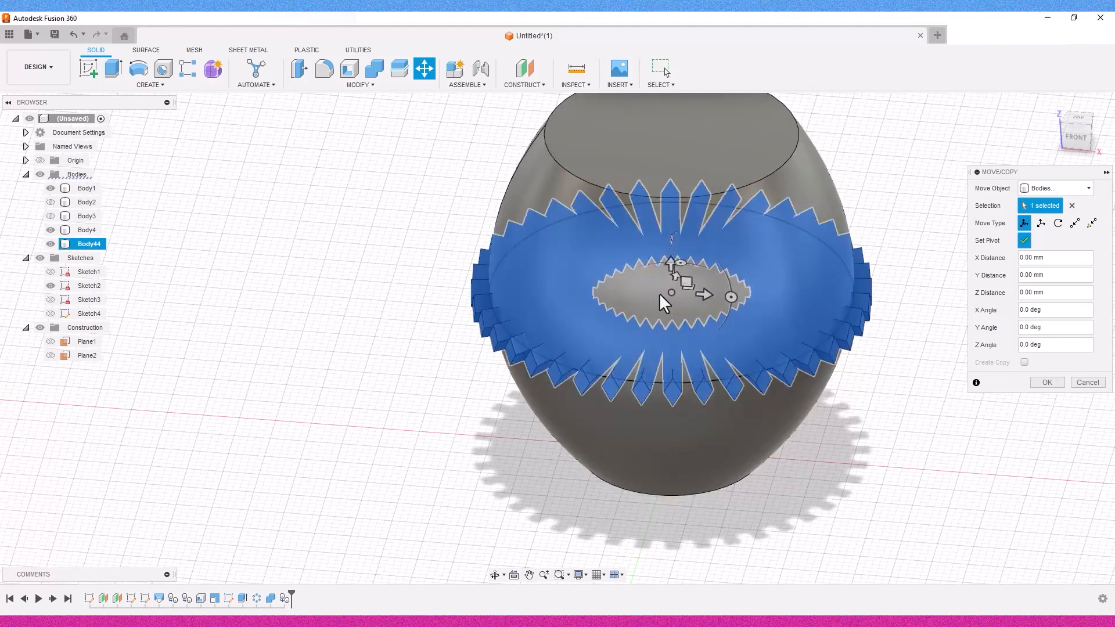
{"action": "left_click", "coordinate": [1024, 240]}
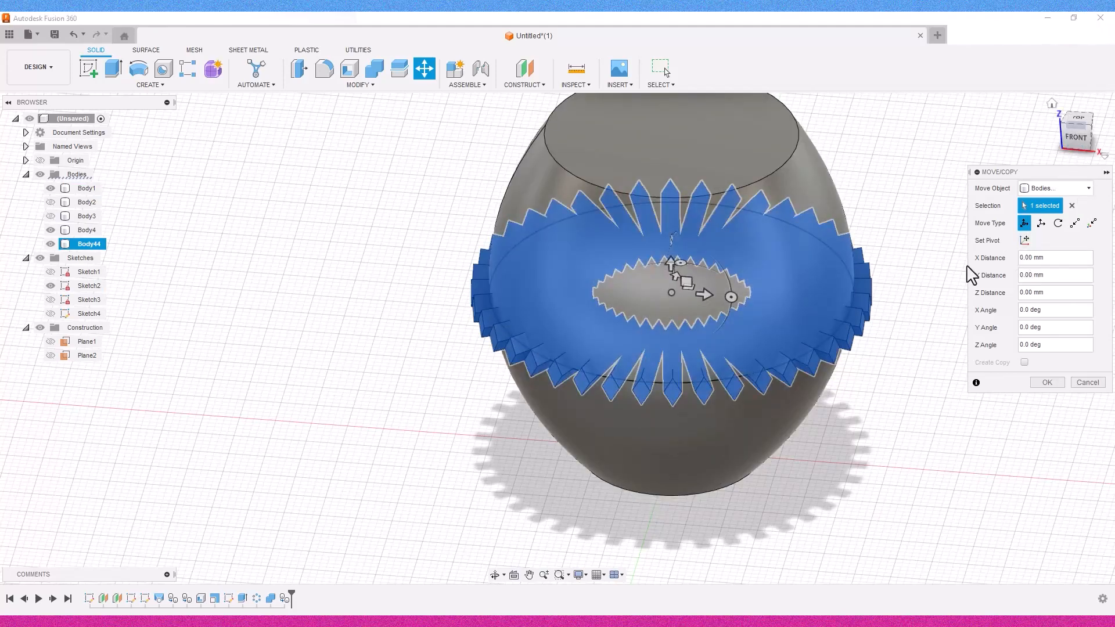
- Try rotating the ring copy 5 degrees about the vertical Z axis
{"action": "left_click", "coordinate": [1075, 141]}
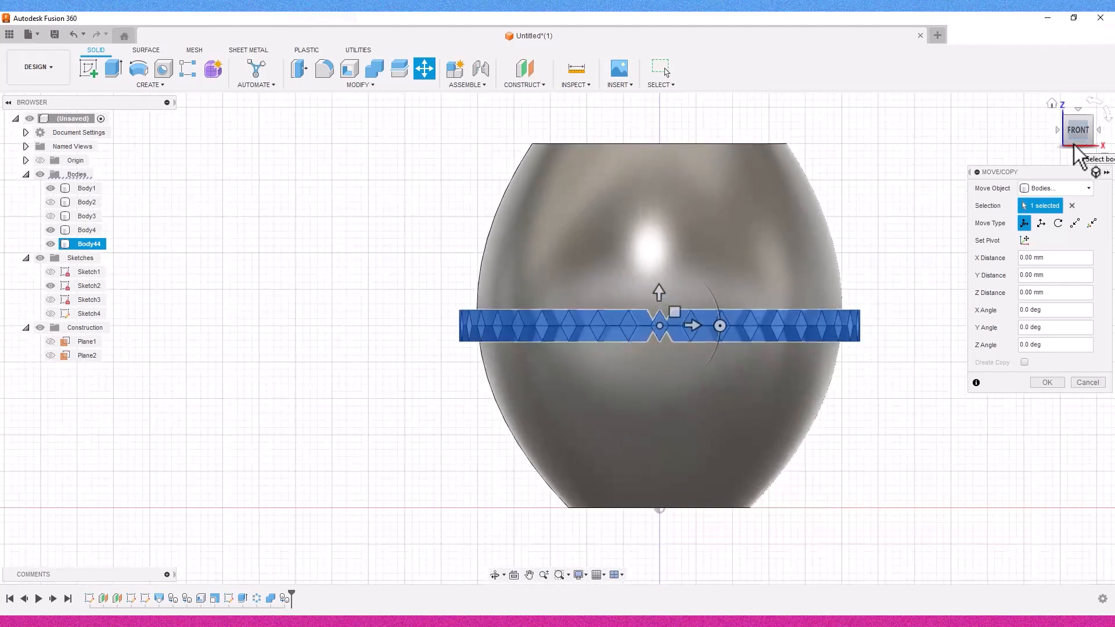
{"action": "left_click_drag", "start_coordinate": [1076, 128], "coordinate": [1074, 146]}
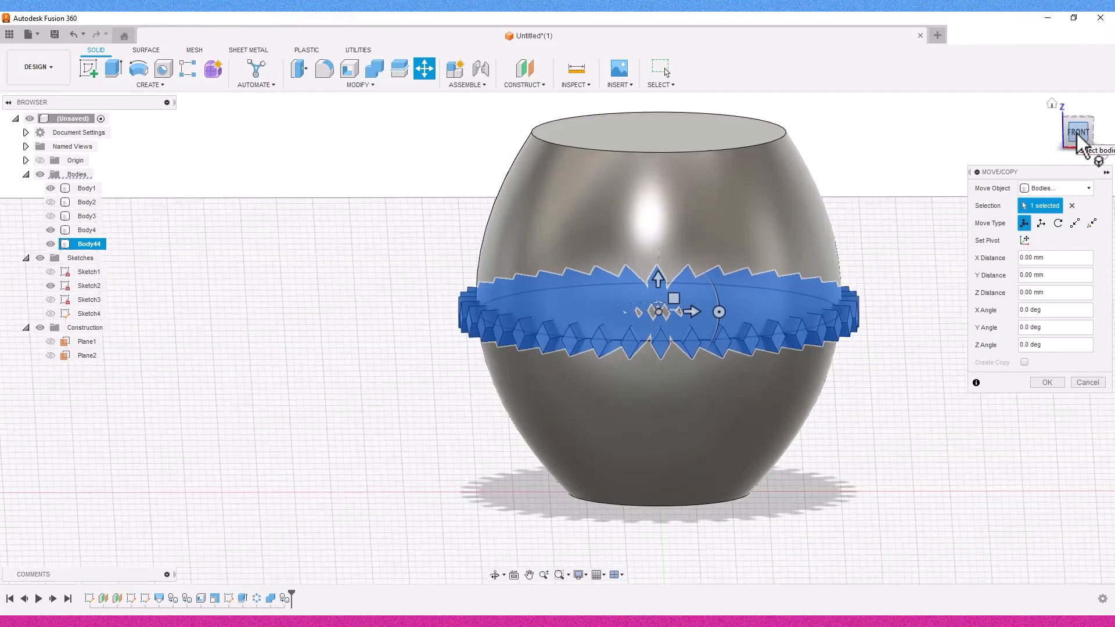
{"action": "left_click", "coordinate": [1080, 128]}
{"action": "scroll", "coordinate": [713, 340], "scroll_direction": "up", "scroll_amount": 4}
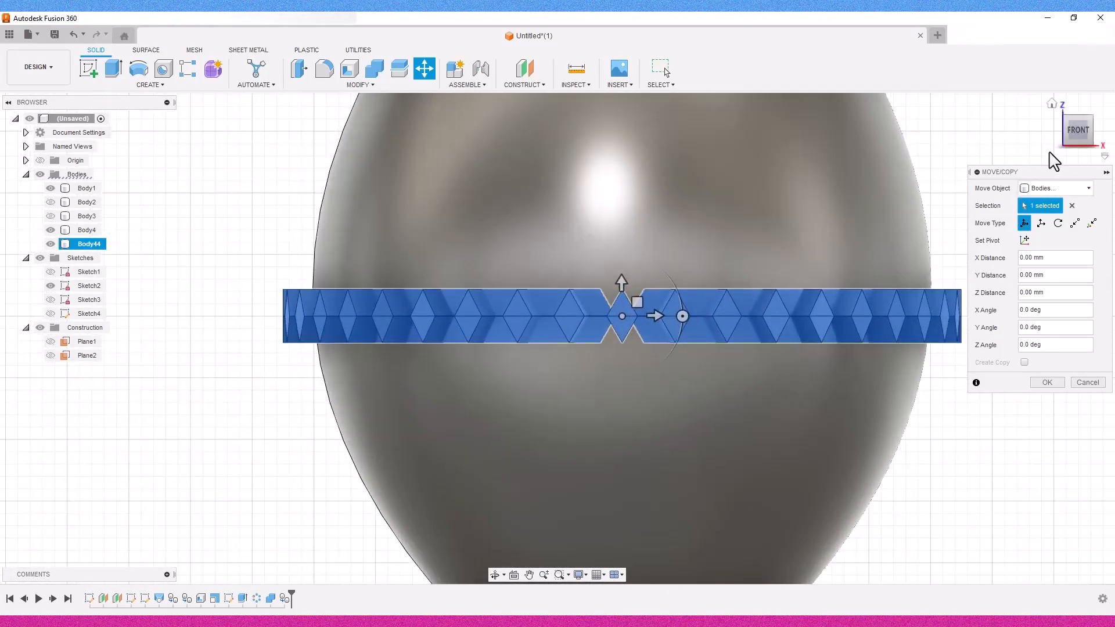
{"action": "left_click_drag", "start_coordinate": [1071, 154], "coordinate": [1073, 170]}
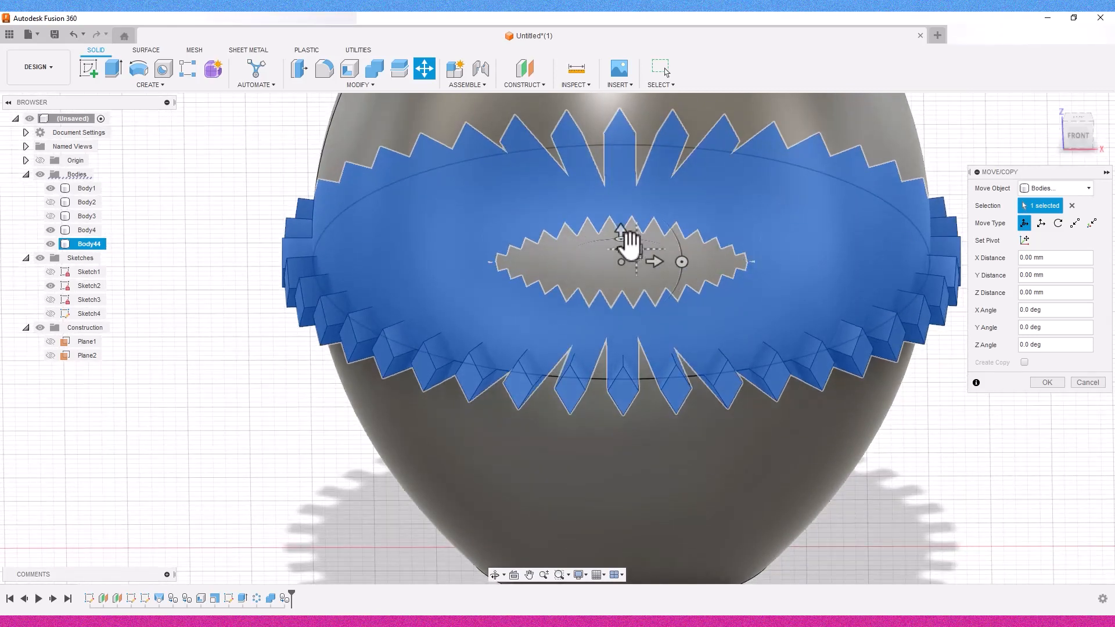
{"action": "left_click_drag", "start_coordinate": [612, 238], "coordinate": [615, 241]}
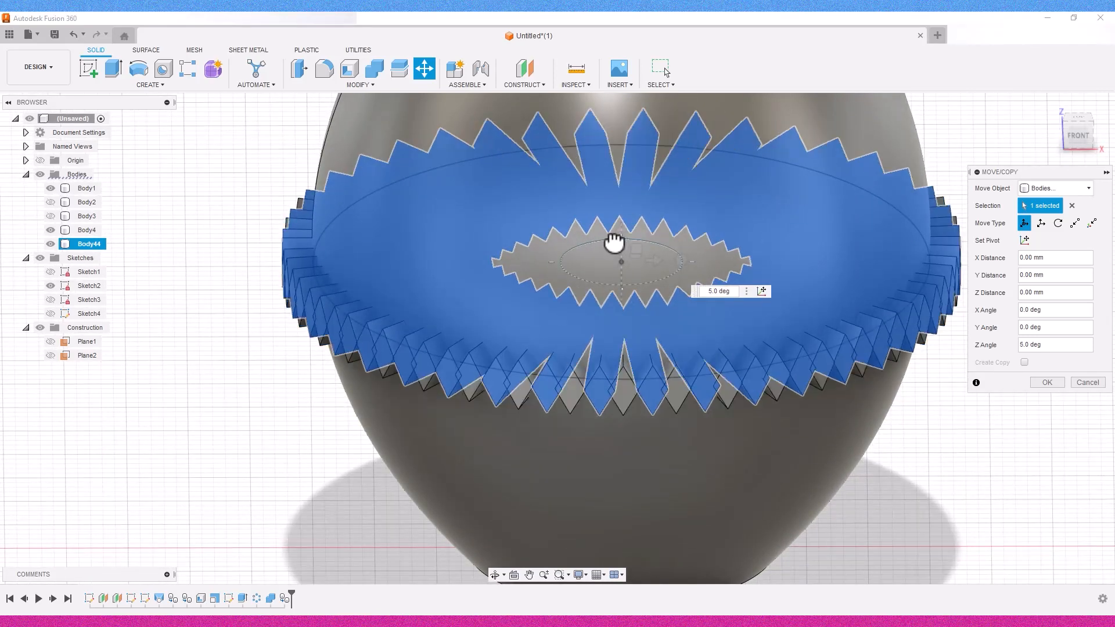
- Try Z angles of 10, 12, 15, 16, 14, 13 and 12 degrees for the ring copy in the front view
{"action": "left_click", "coordinate": [1071, 143]}
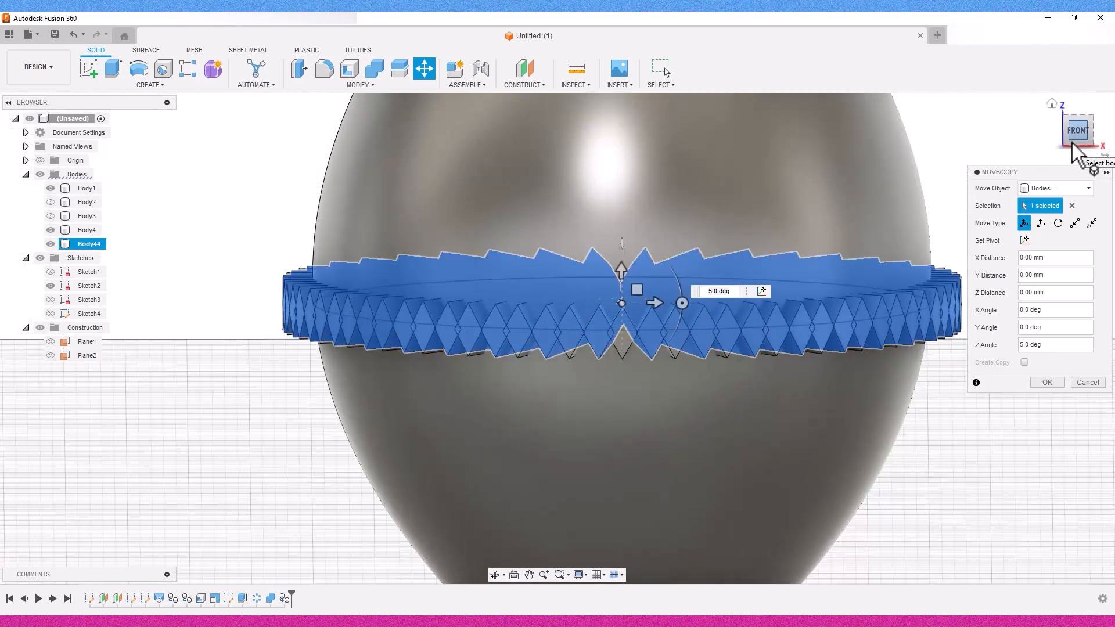
{"action": "left_click", "coordinate": [724, 291]}
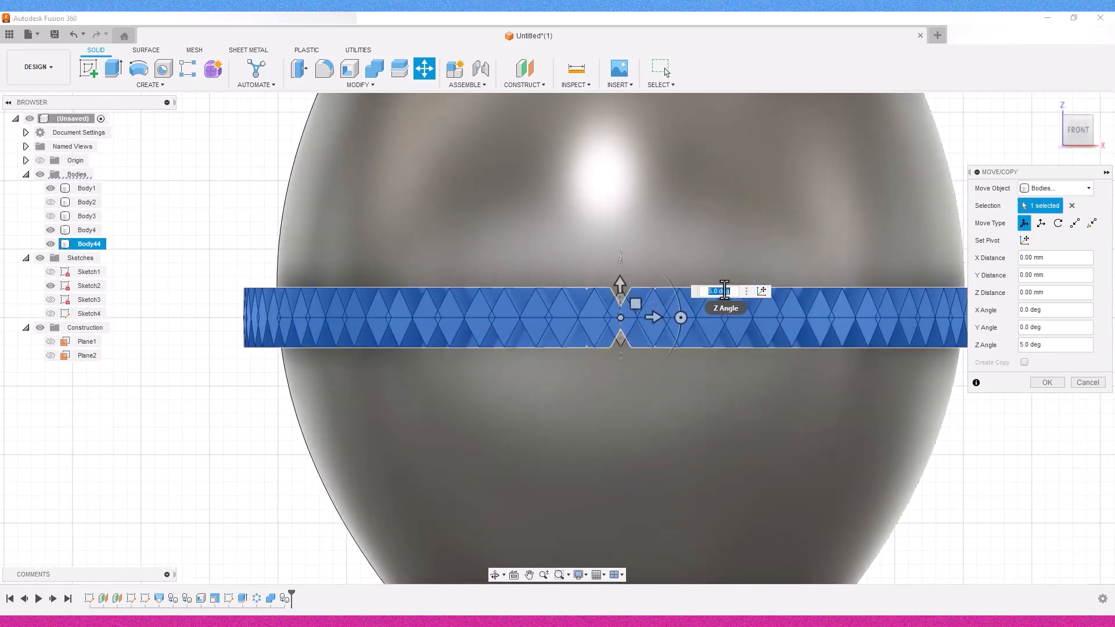
{"action": "type", "text": "10"}
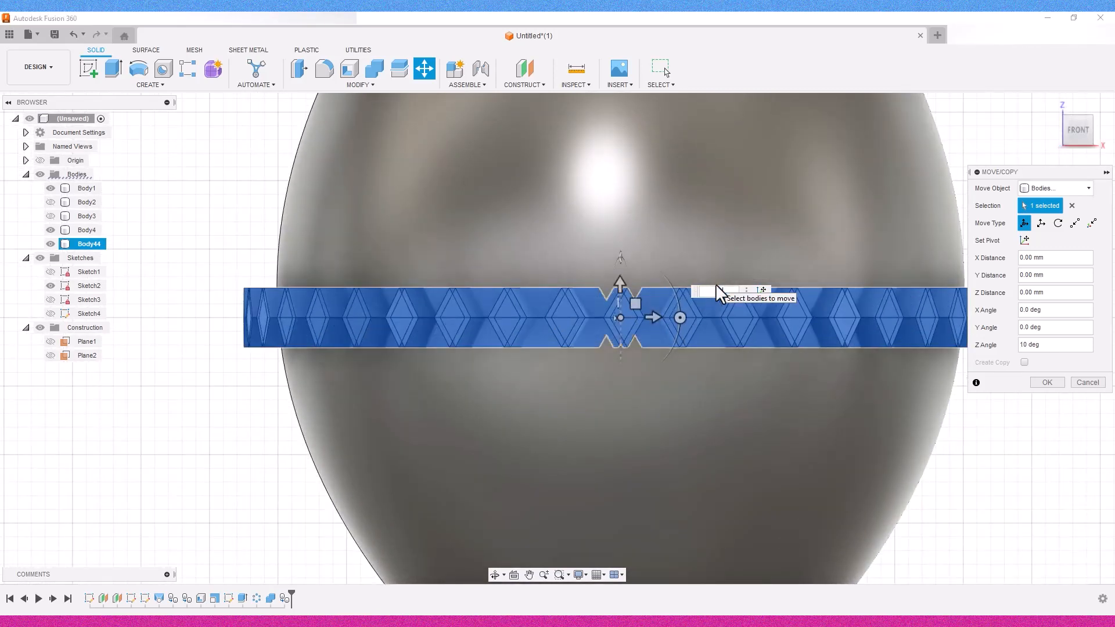
{"action": "key", "text": "BackSpace"}
{"action": "type", "text": "2"}
{"action": "key", "text": "BackSpace"}
{"action": "type", "text": "5"}
{"action": "key", "text": "BackSpace"}
{"action": "type", "text": "6"}
{"action": "key", "text": "BackSpace"}
{"action": "type", "text": "4"}
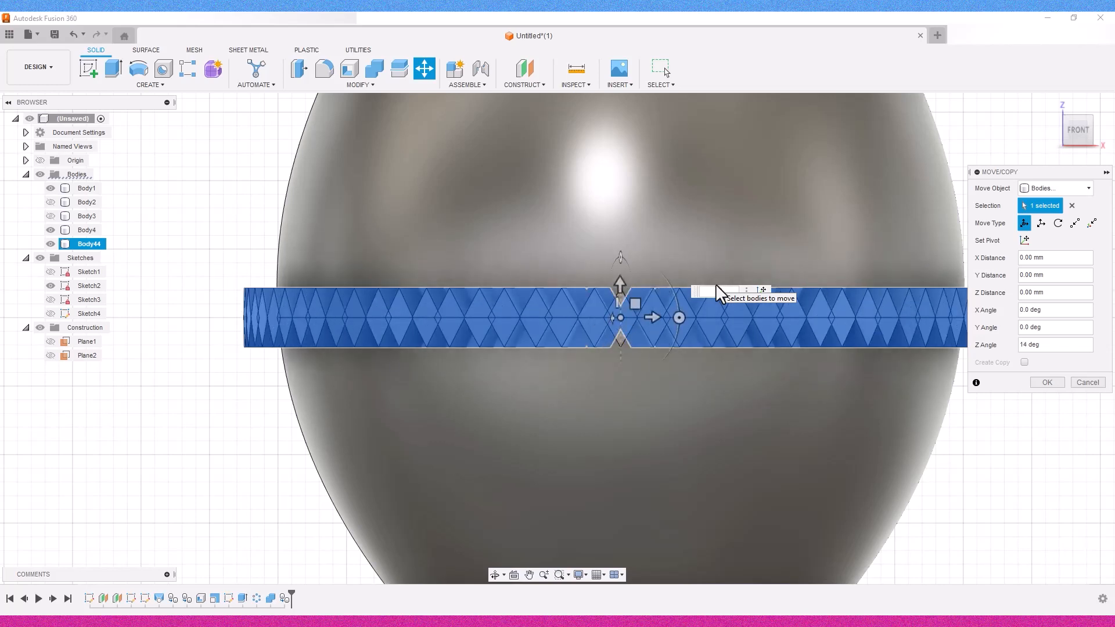
{"action": "key", "text": "BackSpace"}
{"action": "type", "text": "3"}
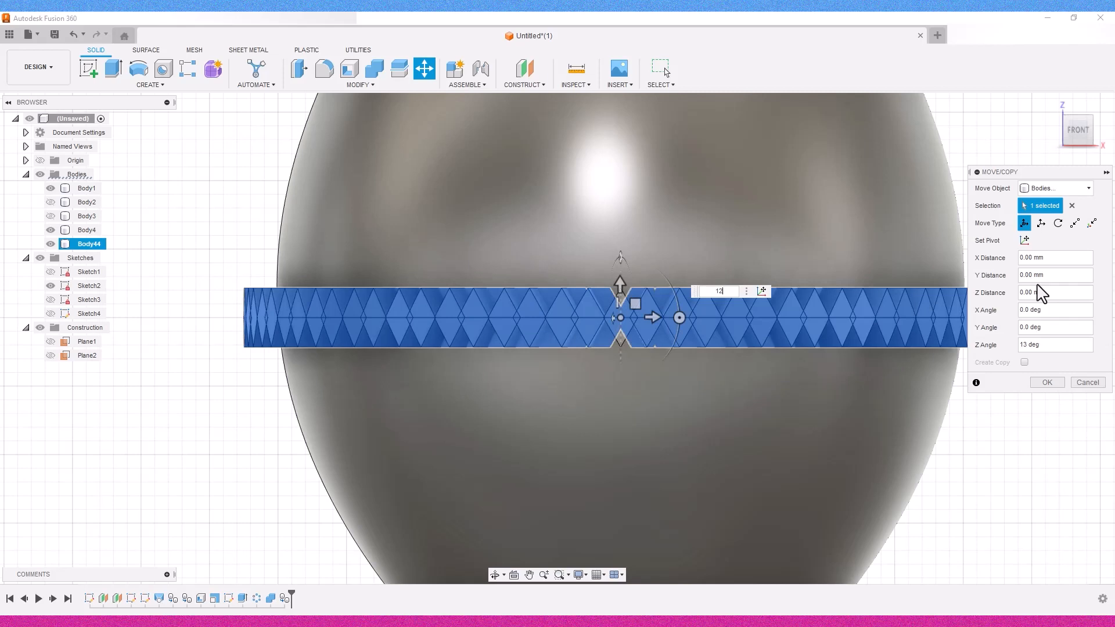
{"action": "key", "text": "BackSpace"}
{"action": "type", "text": "2"}
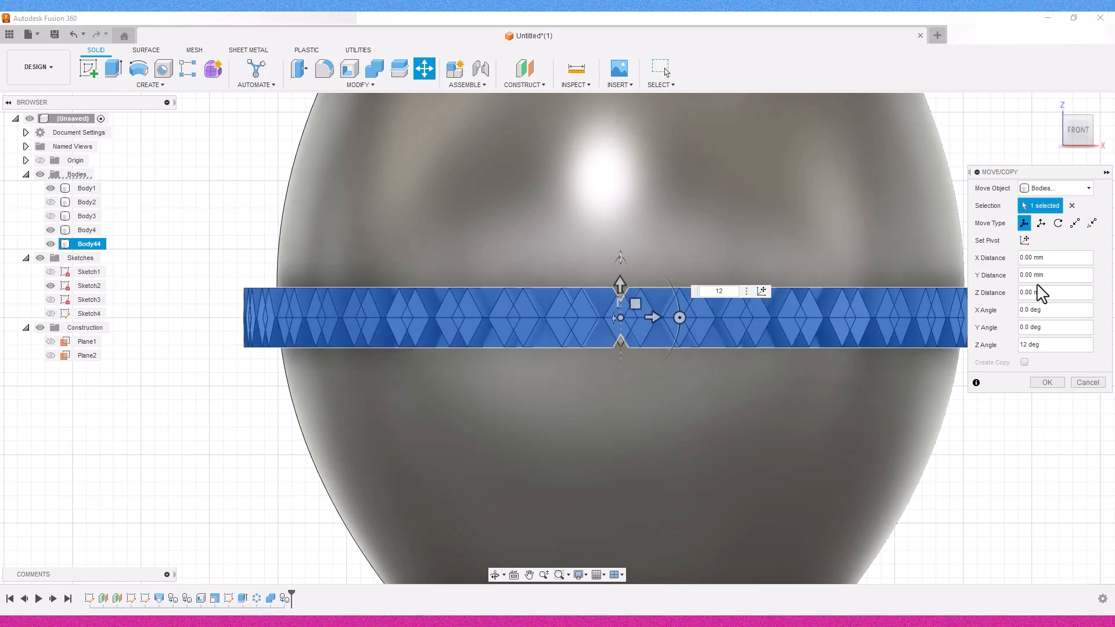
{"action": "scroll", "coordinate": [603, 334], "scroll_direction": "up", "scroll_amount": 2}
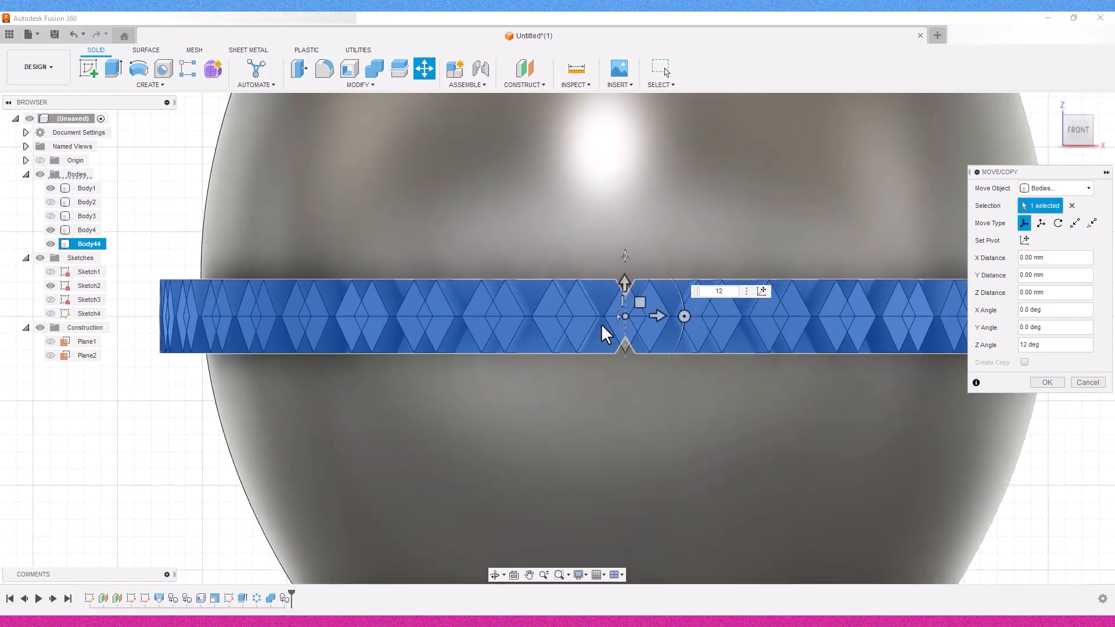
- Reset the ring copy's Z angle to 0 degrees
{"action": "left_click", "coordinate": [1074, 126]}
{"action": "double_click", "coordinate": [724, 291]}
{"action": "type", "text": "0"}
{"action": "key", "text": "Return"}
- Move the ring copy up 3 mm in Z and rotate it -5 degrees about Z, staggering its diamonds over the original ring
{"action": "left_click_drag", "start_coordinate": [625, 283], "coordinate": [627, 207]}
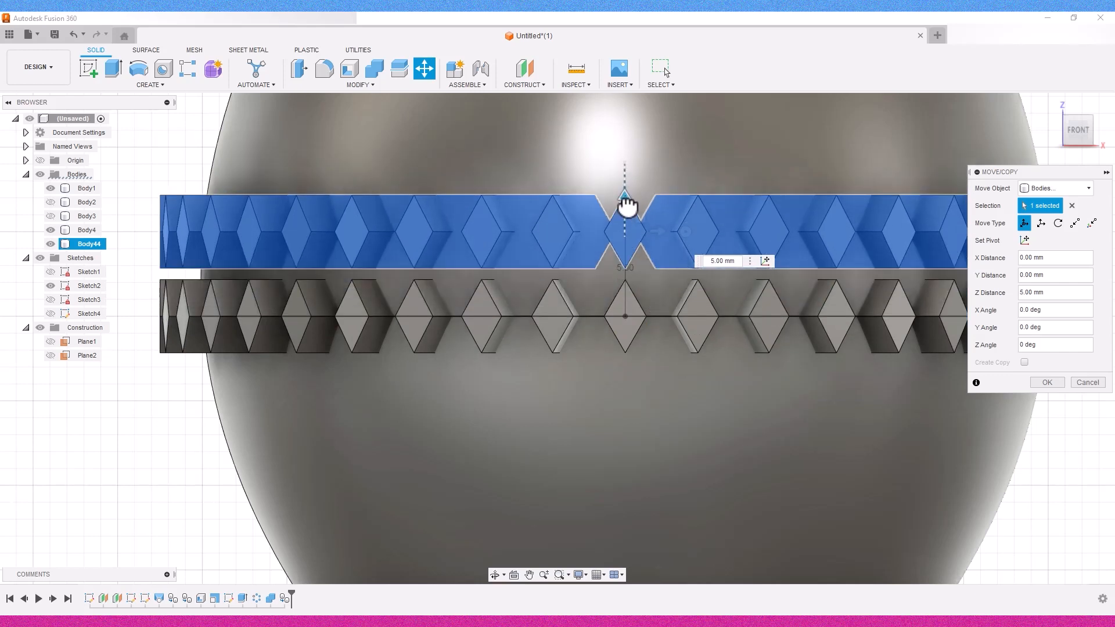
{"action": "left_click_drag", "start_coordinate": [627, 207], "coordinate": [633, 231]}
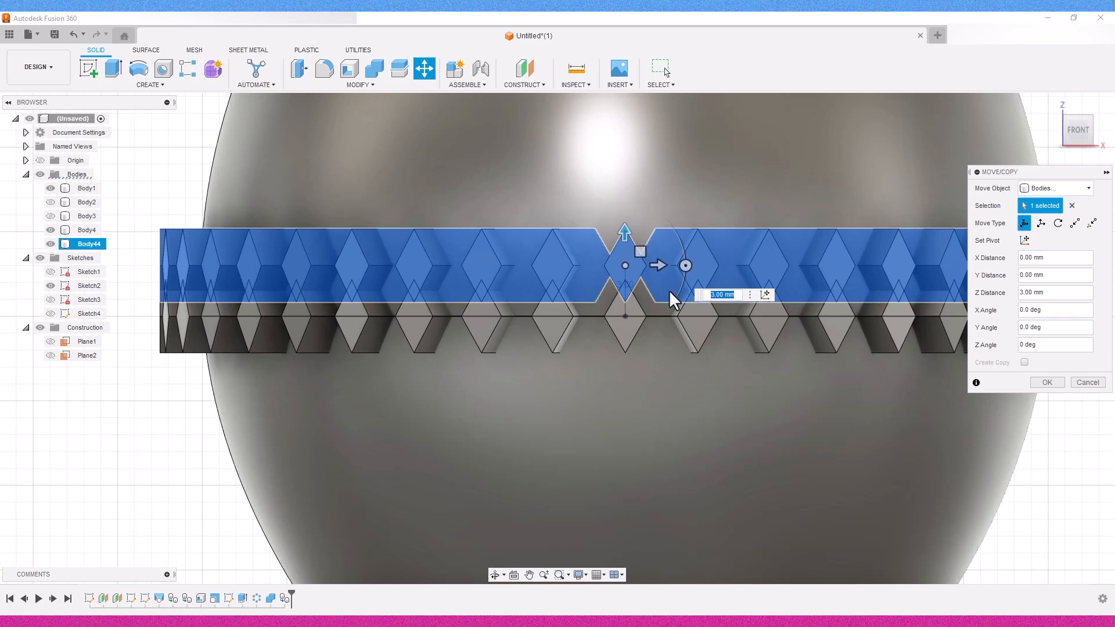
{"action": "left_click", "coordinate": [1076, 129]}
{"action": "left_click_drag", "start_coordinate": [1075, 127], "coordinate": [1053, 153]}
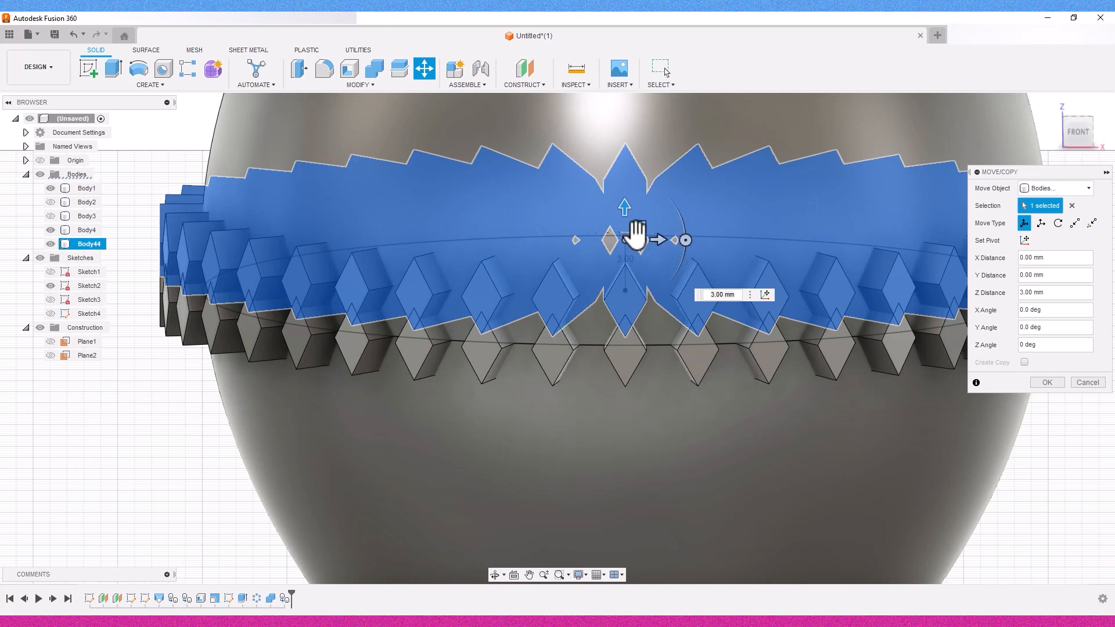
{"action": "left_click_drag", "start_coordinate": [629, 232], "coordinate": [630, 235]}
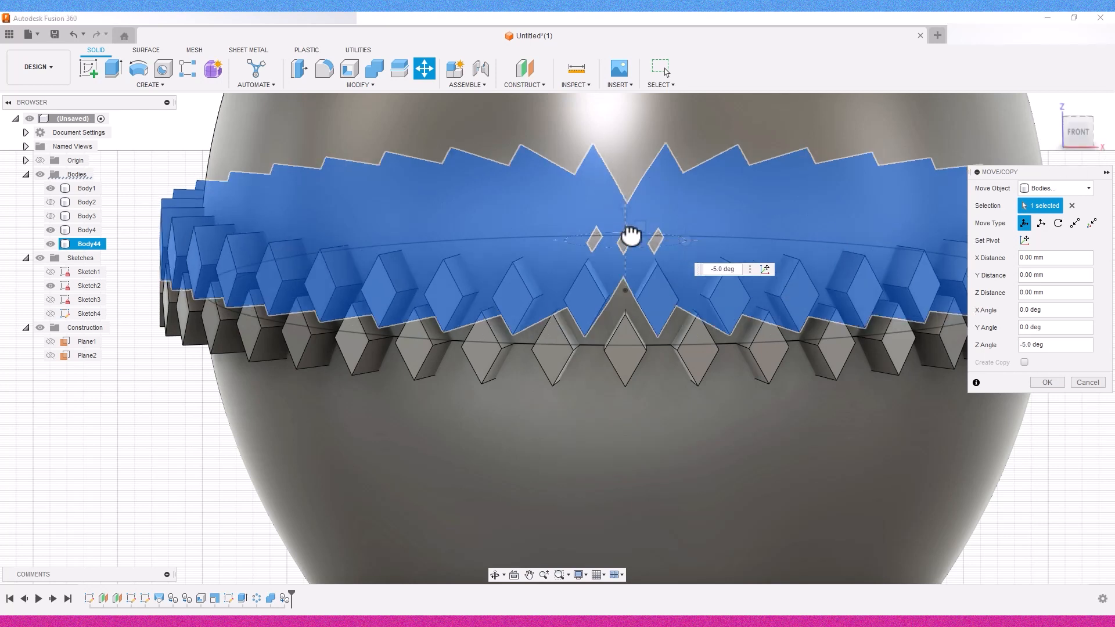
{"action": "left_click", "coordinate": [1080, 137]}
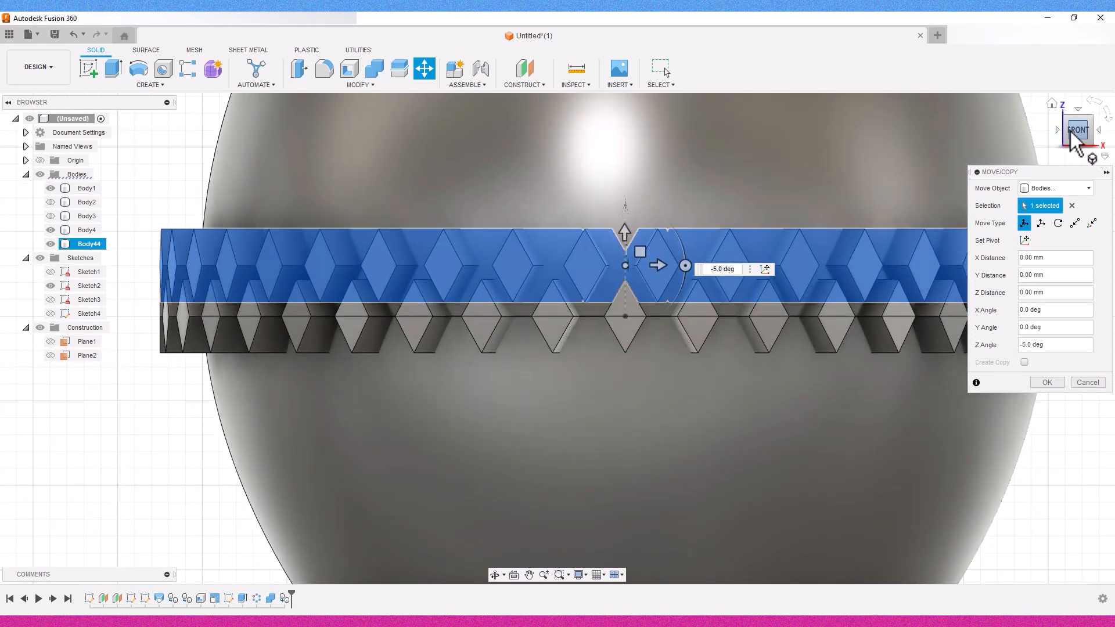
{"action": "left_click", "coordinate": [1098, 131]}
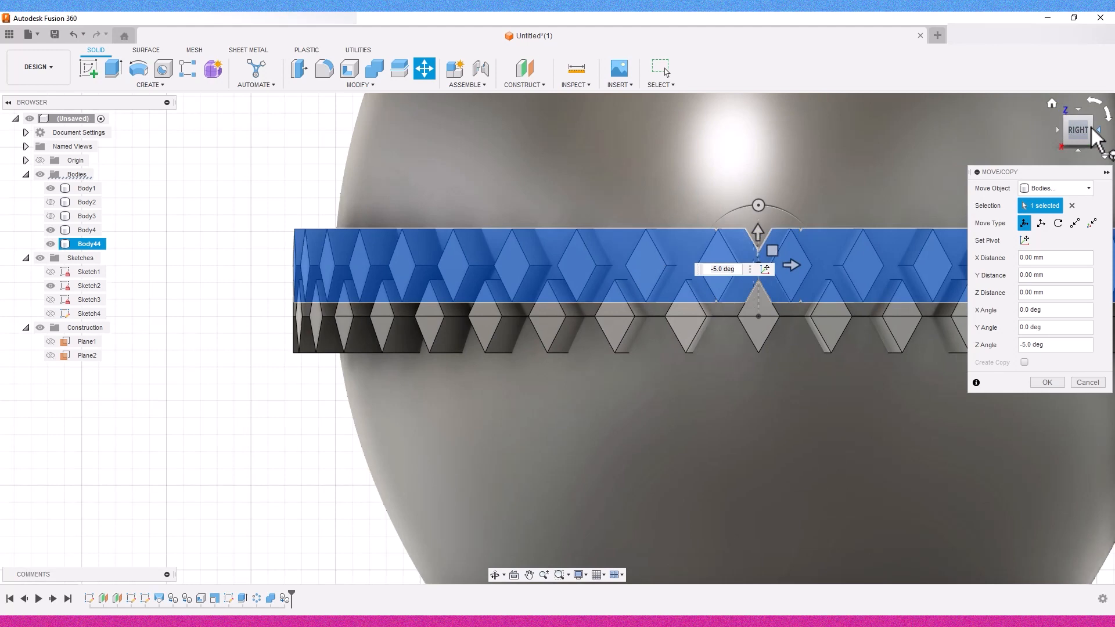
{"action": "left_click", "coordinate": [1092, 129]}
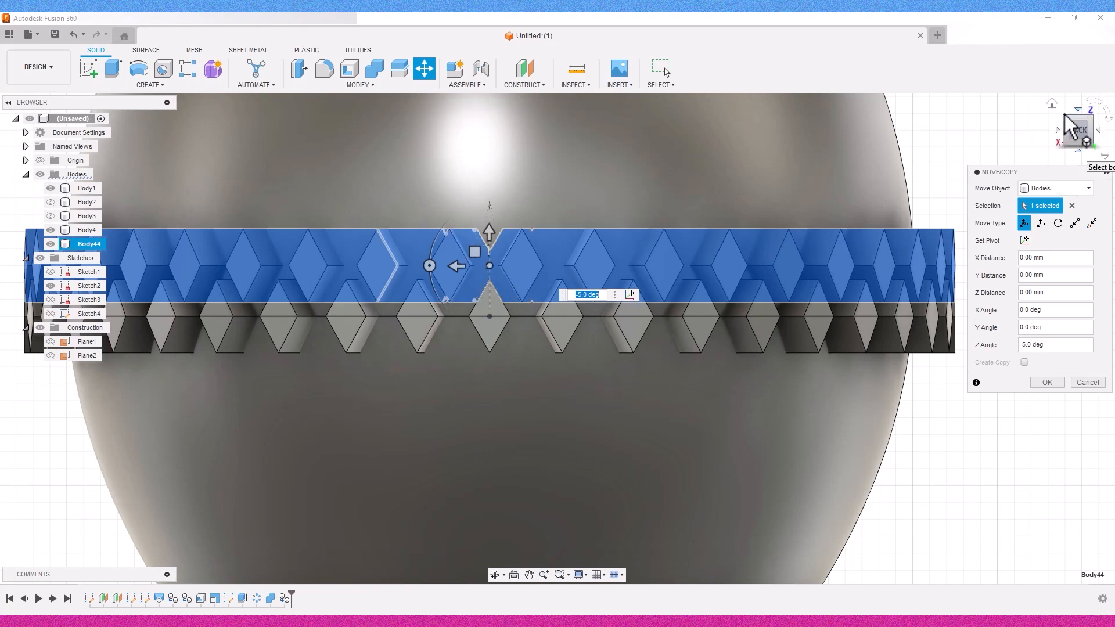
{"action": "left_click", "coordinate": [1051, 104]}
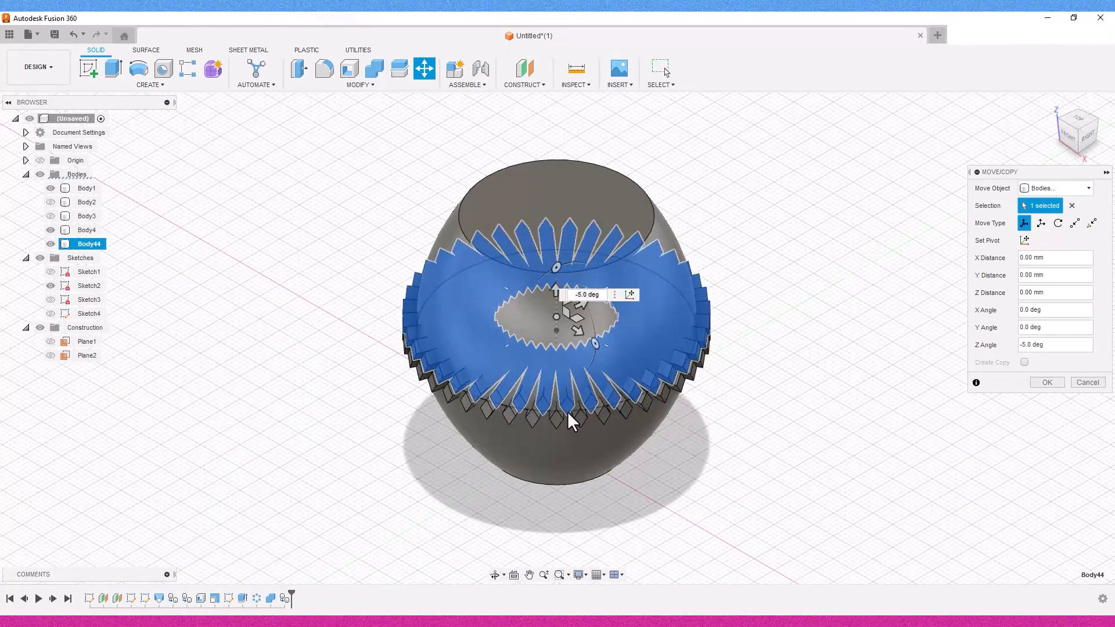
{"action": "scroll", "coordinate": [566, 415], "scroll_direction": "up", "scroll_amount": 5}
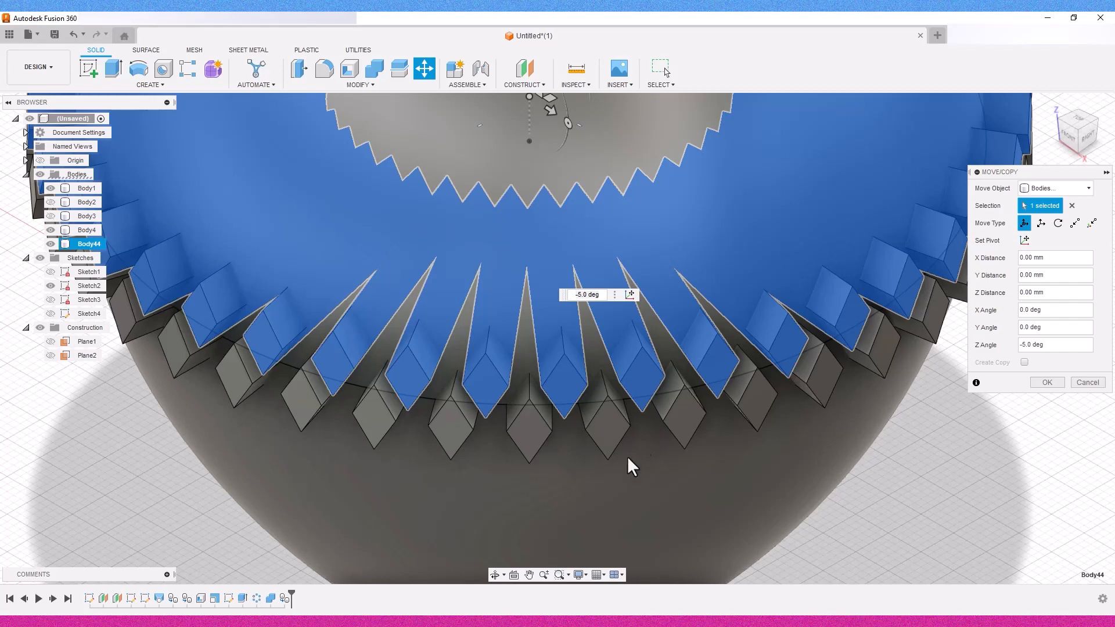
{"action": "left_click", "coordinate": [1047, 381]}
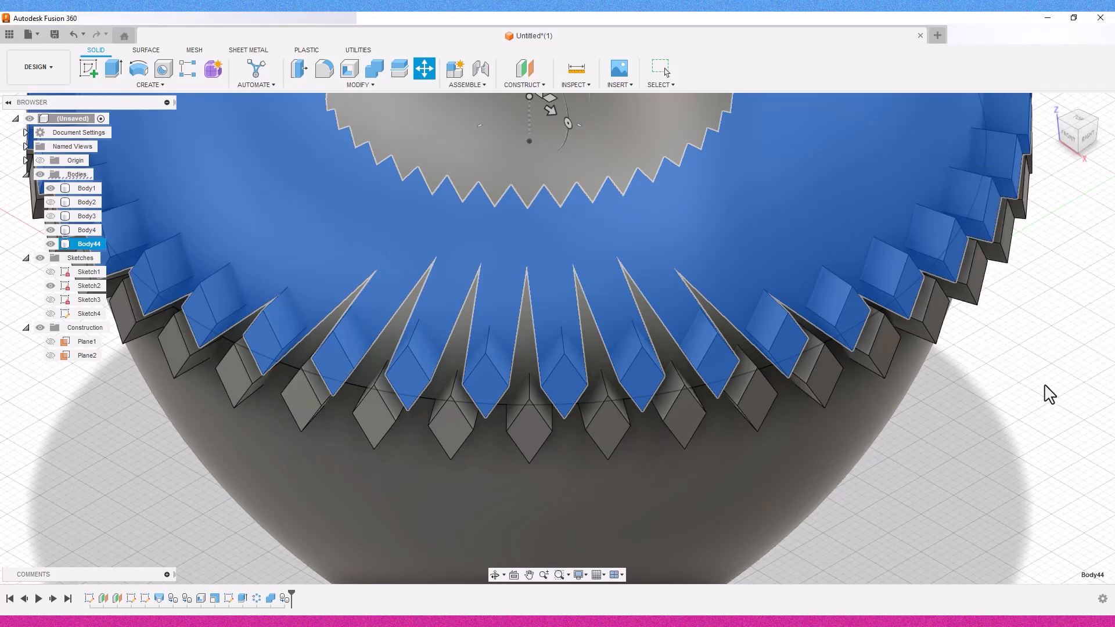
- Identify the ring bodies Body45 and Body46 in the front view and hide the duplicate Body46
{"action": "left_click", "coordinate": [643, 353]}
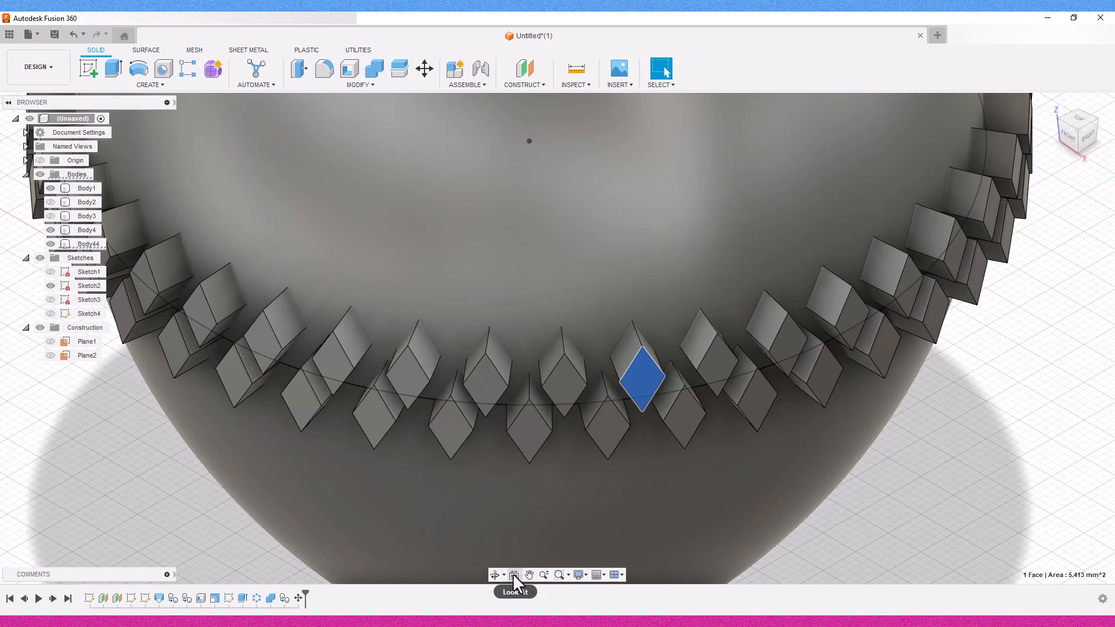
{"action": "left_click", "coordinate": [513, 575]}
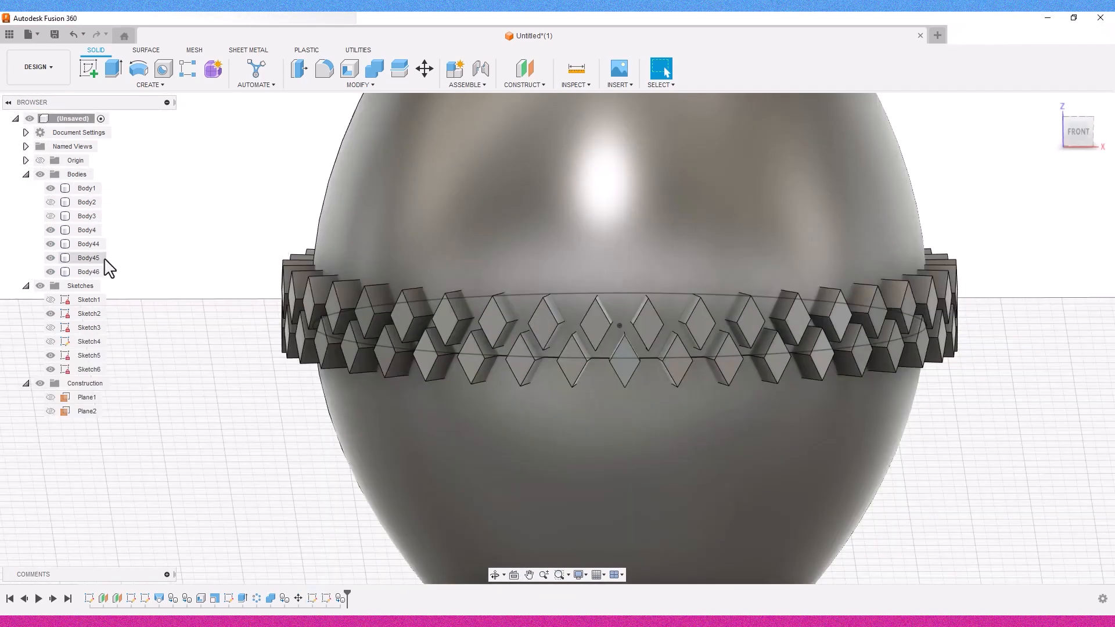
{"action": "left_click", "coordinate": [102, 260]}
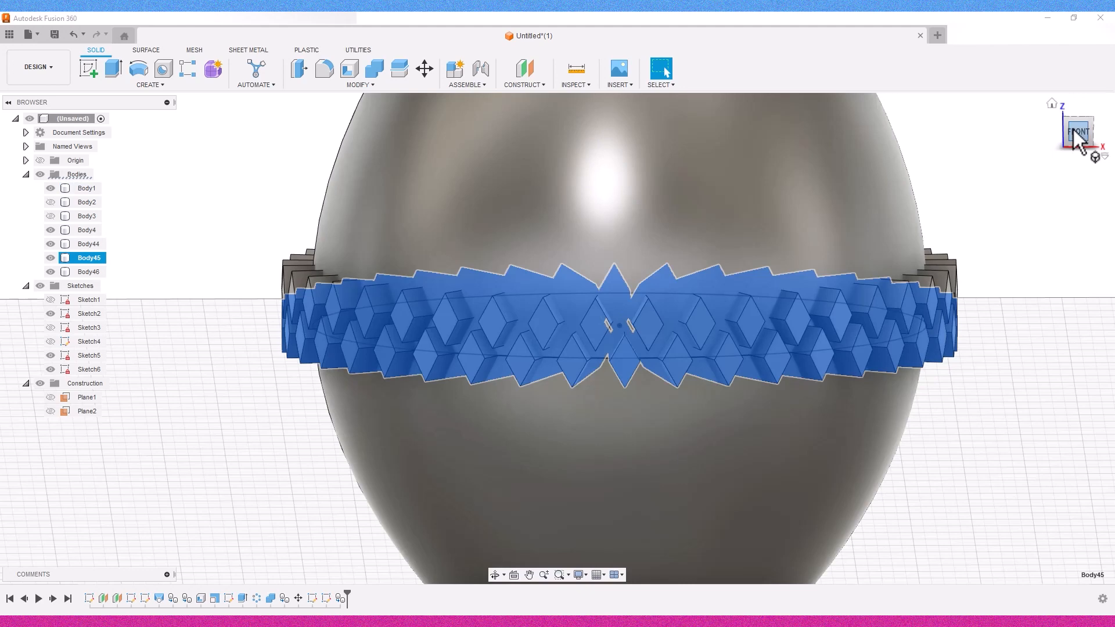
{"action": "left_click", "coordinate": [1077, 131]}
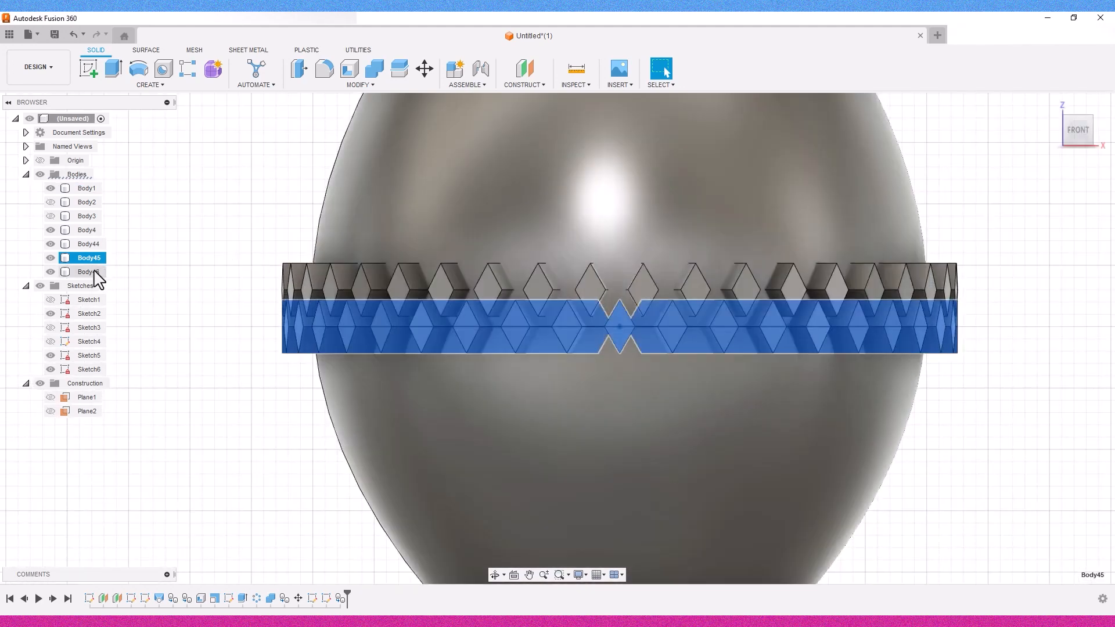
{"action": "left_click", "coordinate": [91, 268], "text": "ctrl"}
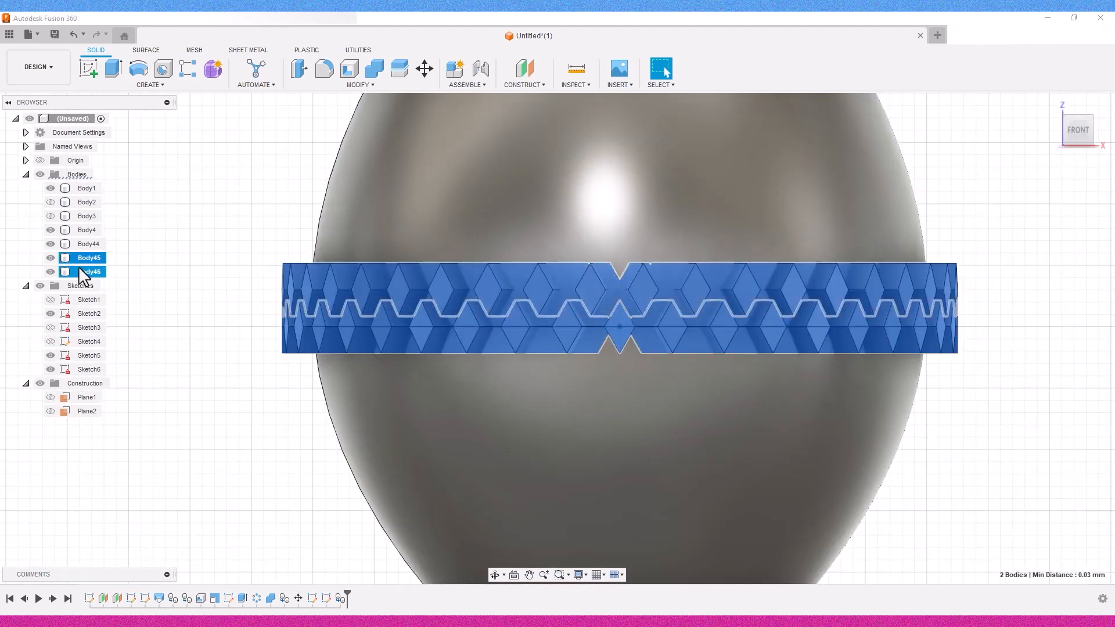
{"action": "left_click", "coordinate": [137, 319]}
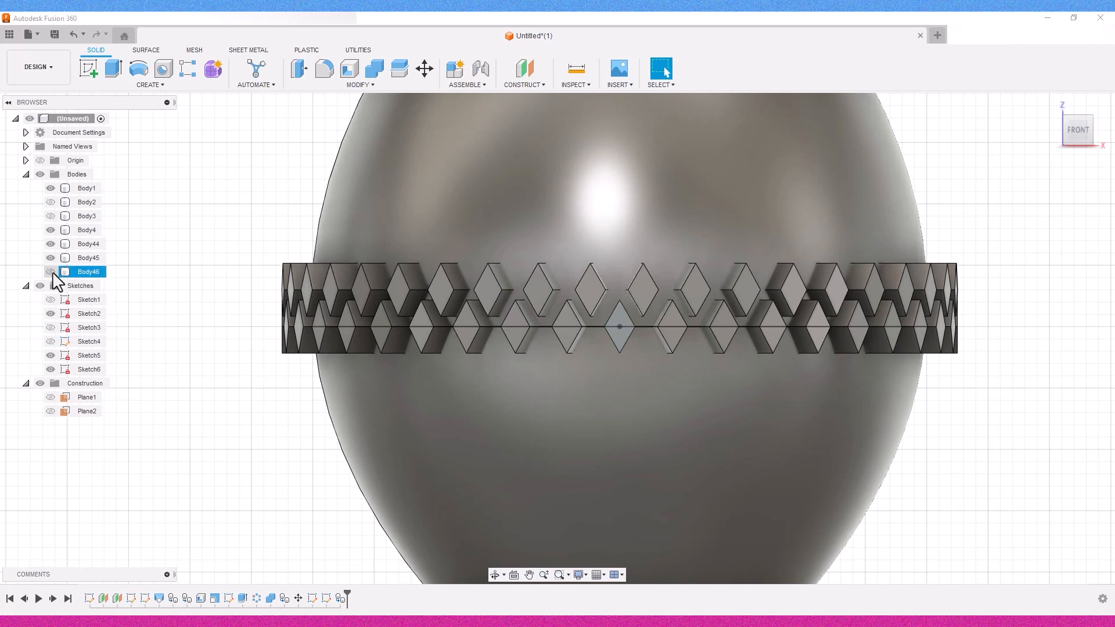
- Copy and paste the two ring bodies Body44 and Body45, moving the copies 6 mm up in Z
{"action": "left_click", "coordinate": [88, 258]}
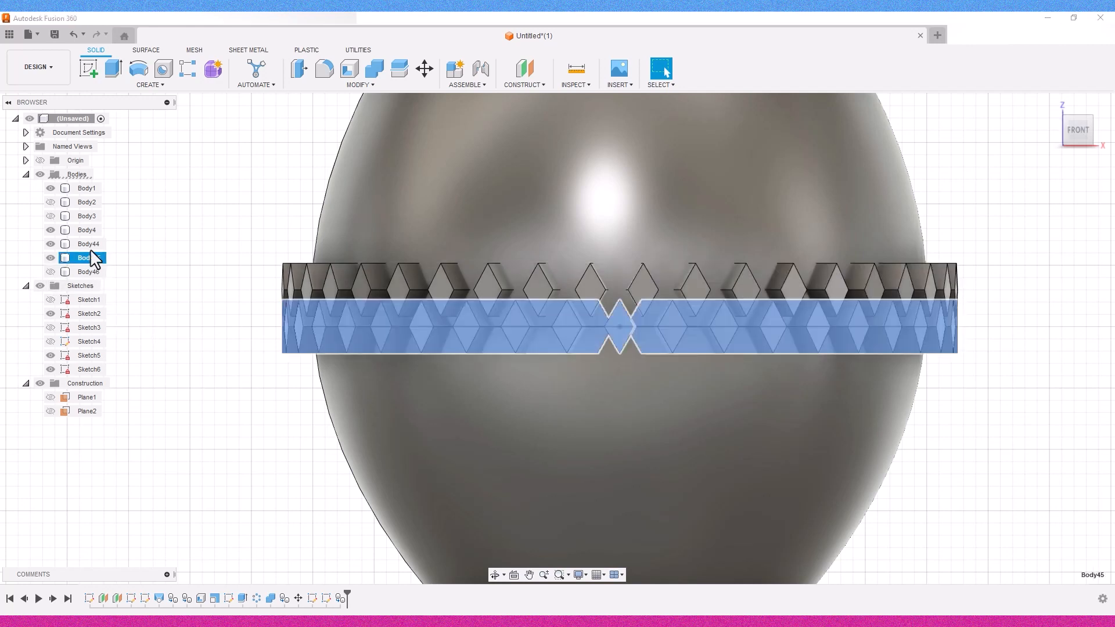
{"action": "left_click", "coordinate": [88, 243], "text": "ctrl"}
{"action": "key", "text": "ctrl+c"}
{"action": "key", "text": "ctrl+v"}
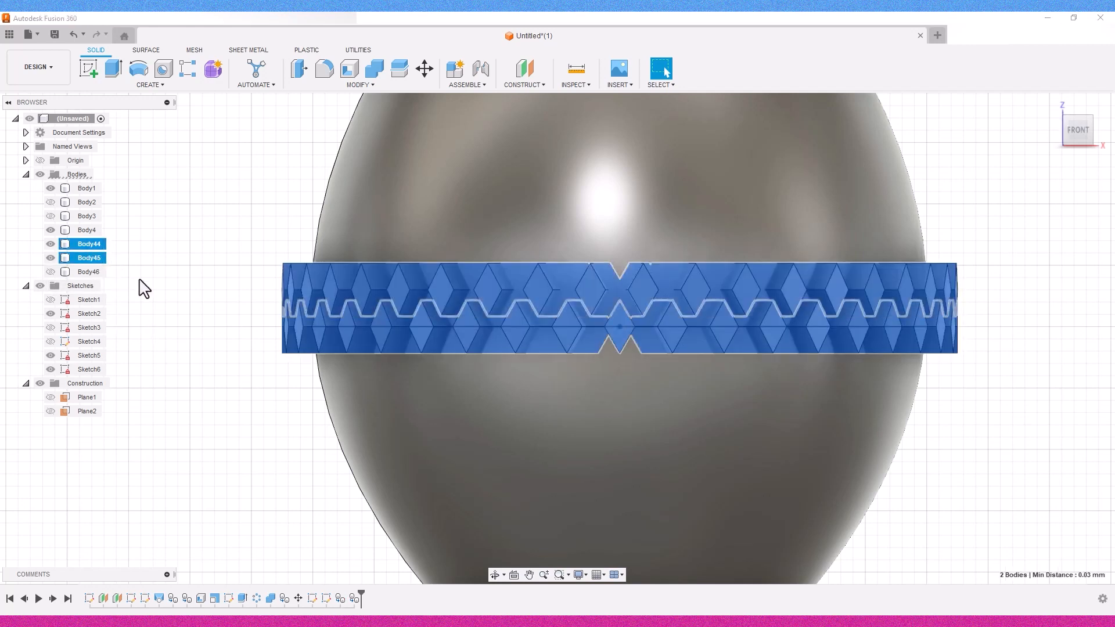
{"action": "left_click_drag", "start_coordinate": [279, 317], "coordinate": [296, 247]}
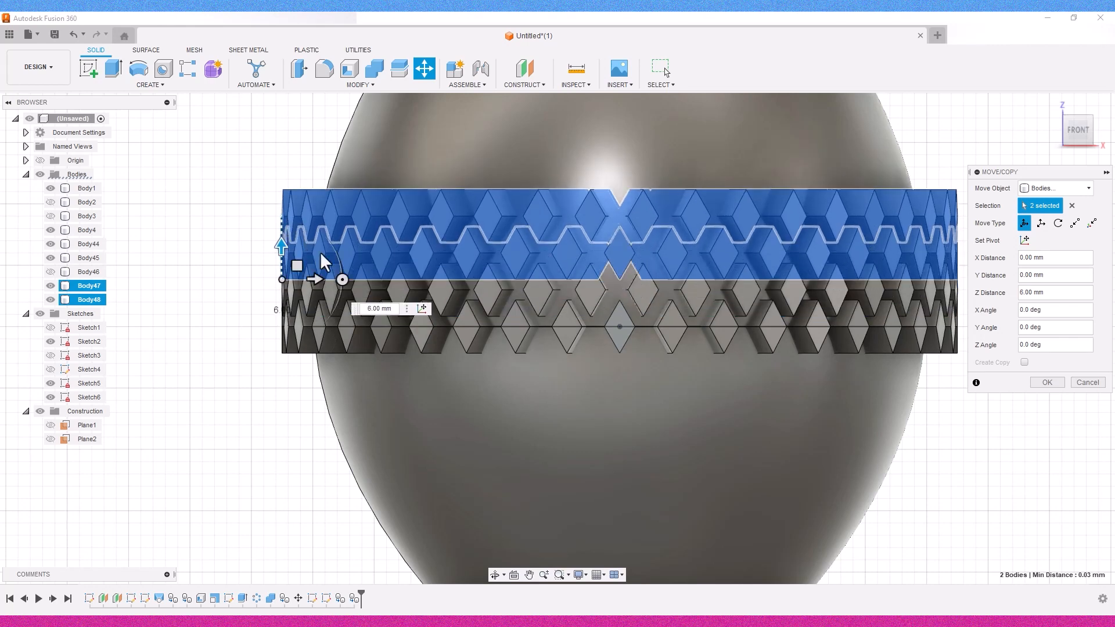
{"action": "left_click", "coordinate": [1054, 383]}
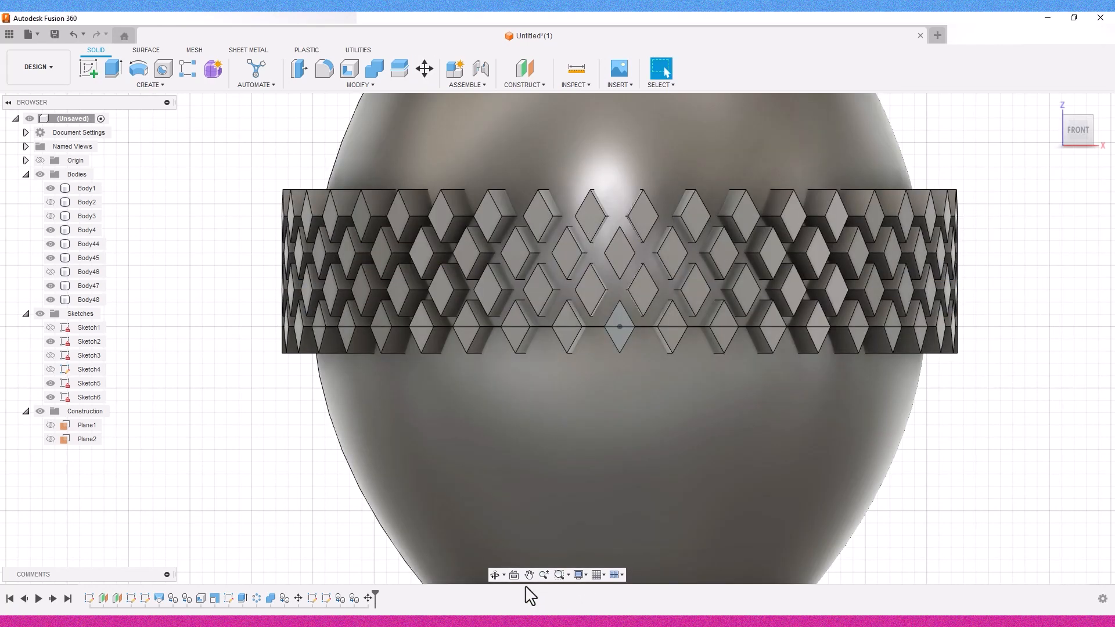
- Combine the vase Body1 with the ring bodies Body4 and Body44 as tool bodies, using the Join operation
{"action": "left_click", "coordinate": [529, 575]}
{"action": "left_click_drag", "start_coordinate": [580, 441], "coordinate": [465, 453]}
{"action": "scroll", "coordinate": [744, 460], "scroll_direction": "down", "scroll_amount": 3}
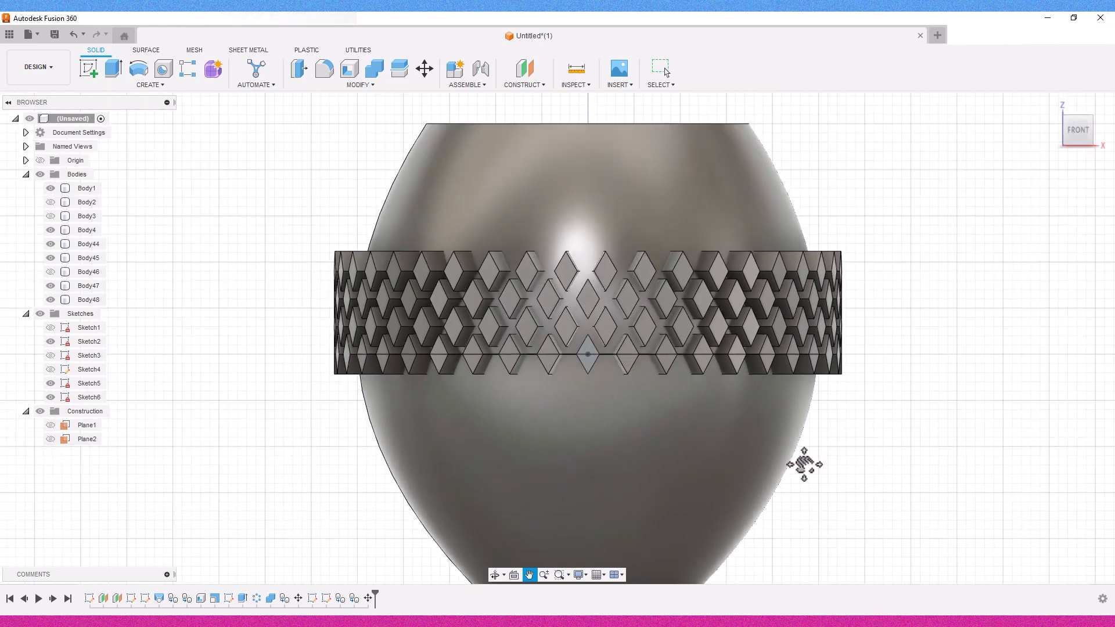
{"action": "key", "text": "Escape"}
{"action": "mouse_move", "coordinate": [1082, 124]}
{"action": "left_mouse_down"}
{"action": "mouse_move", "coordinate": [1099, 132]}
{"action": "mouse_move", "coordinate": [1085, 137]}
{"action": "left_mouse_up"}
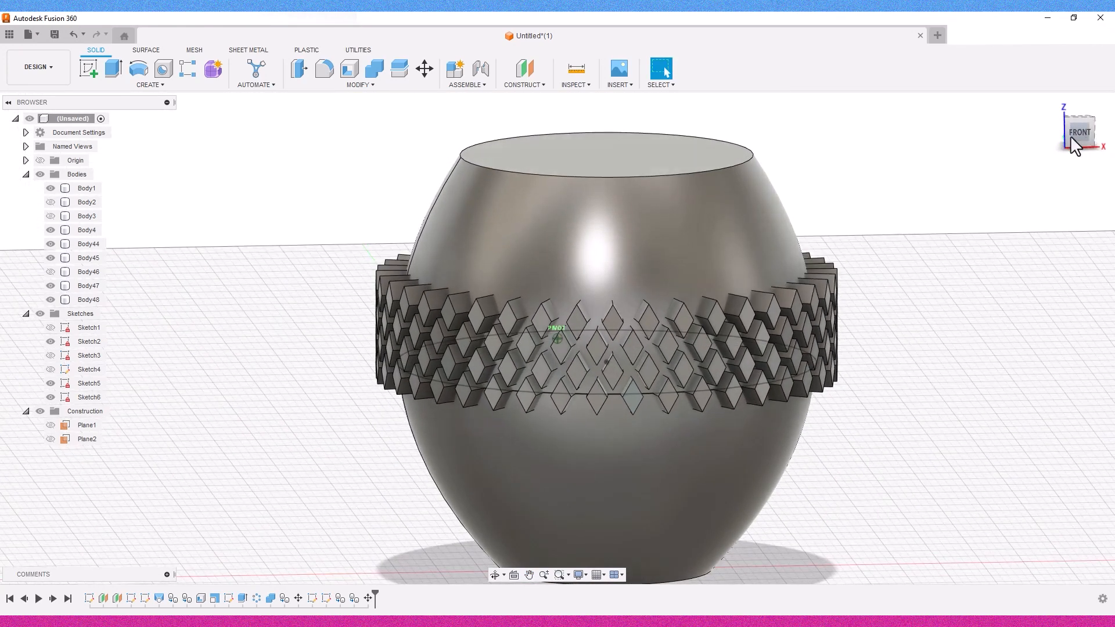
{"action": "left_click", "coordinate": [374, 68]}
{"action": "left_click", "coordinate": [547, 251]}
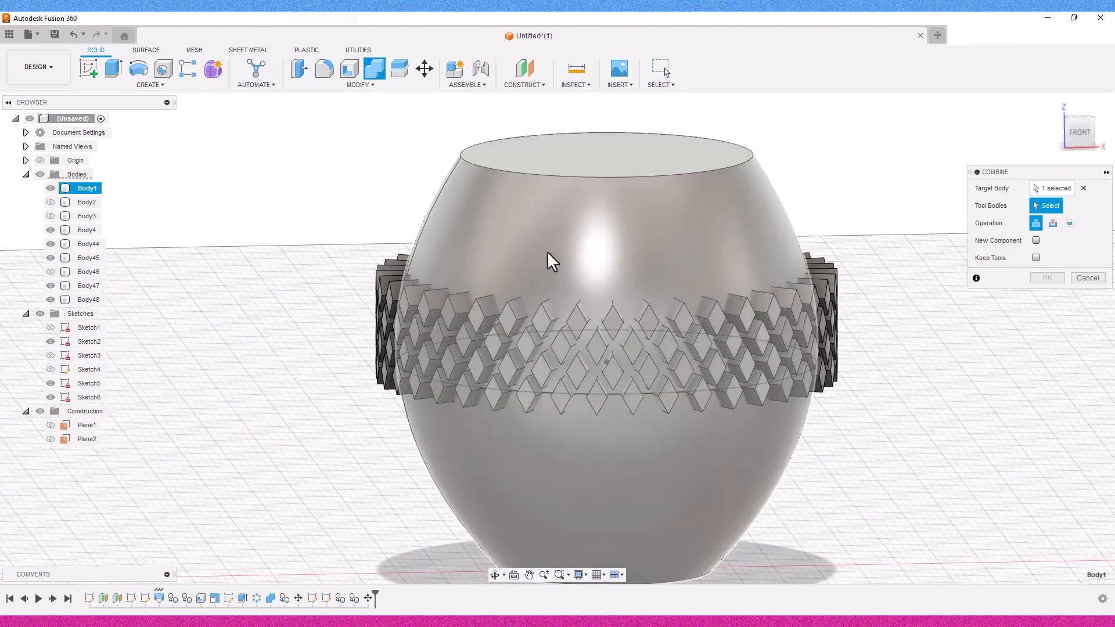
{"action": "left_click", "coordinate": [573, 326]}
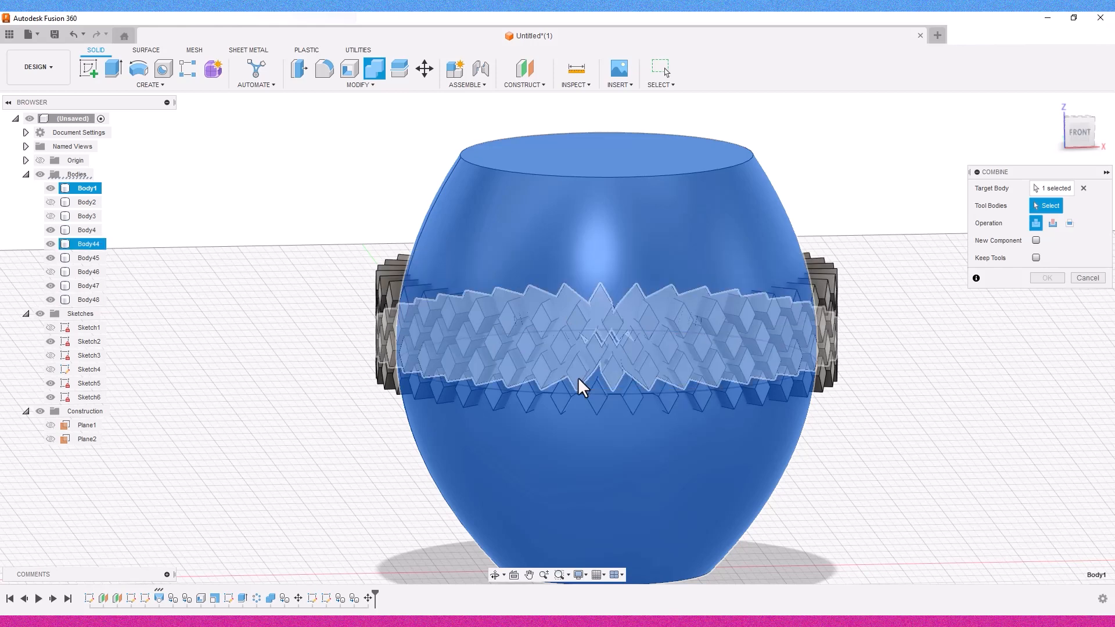
{"action": "left_click", "coordinate": [577, 378]}
{"action": "left_click", "coordinate": [567, 402]}
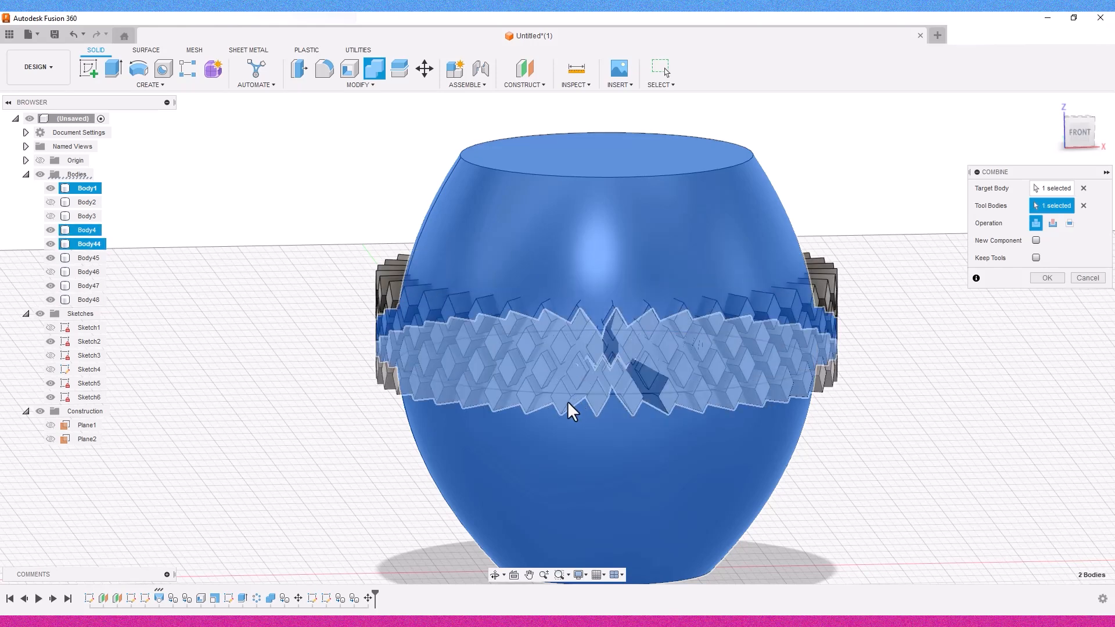
{"action": "left_click", "coordinate": [442, 356]}
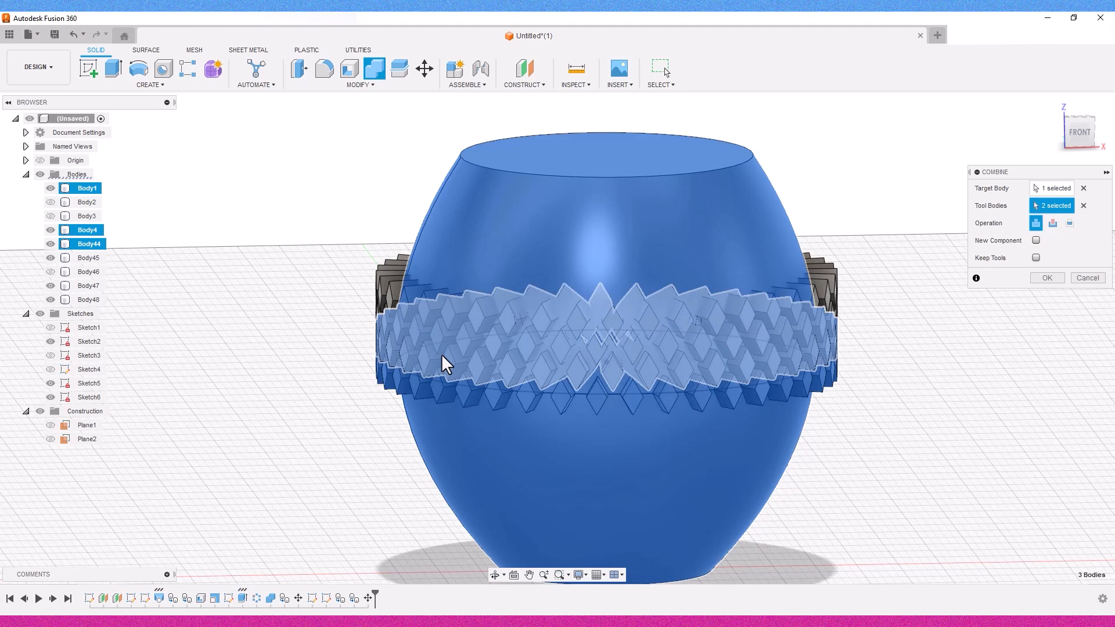
{"action": "left_click", "coordinate": [1046, 278]}
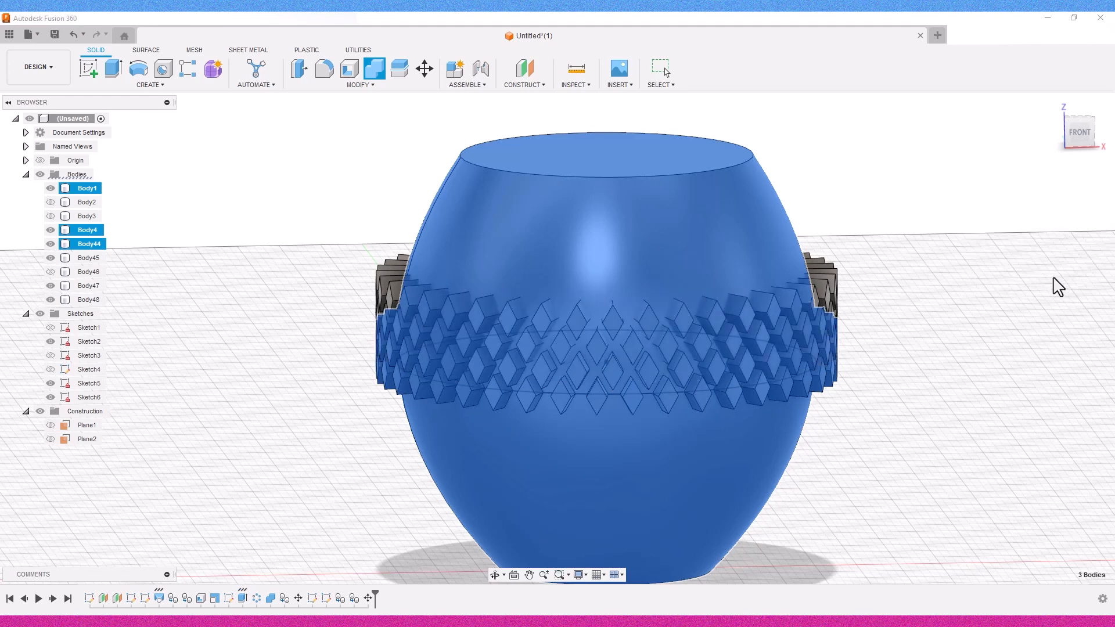
- Copy and paste the upper rings Body47 and Body48, moving the copies 6 mm up in Z
{"action": "scroll", "coordinate": [575, 327], "scroll_direction": "up", "scroll_amount": 2}
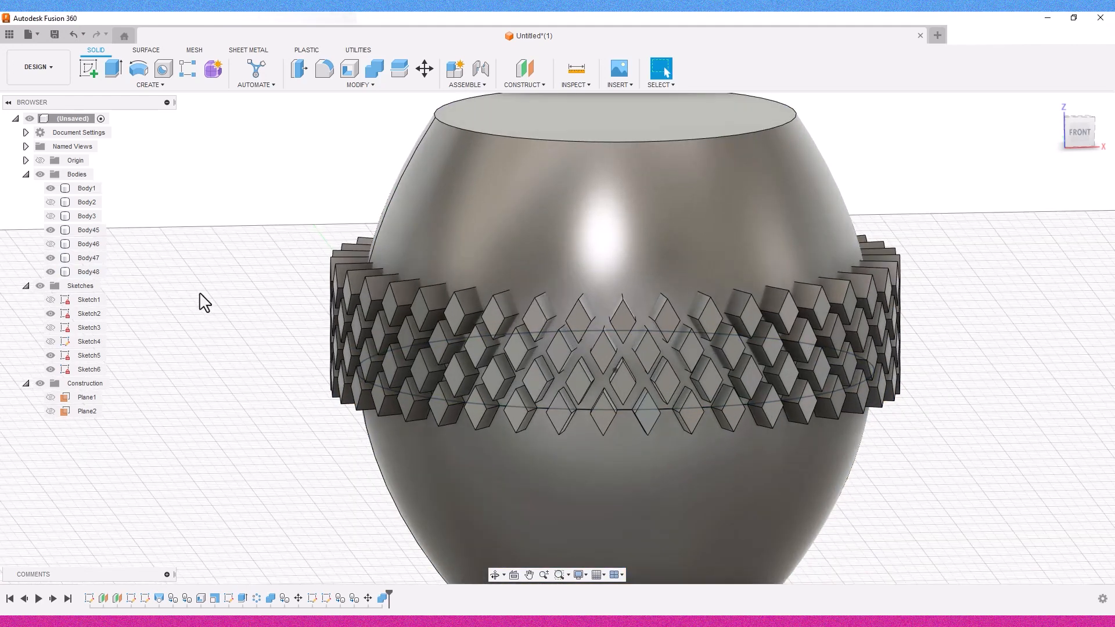
{"action": "left_click", "coordinate": [77, 257], "text": "ctrl"}
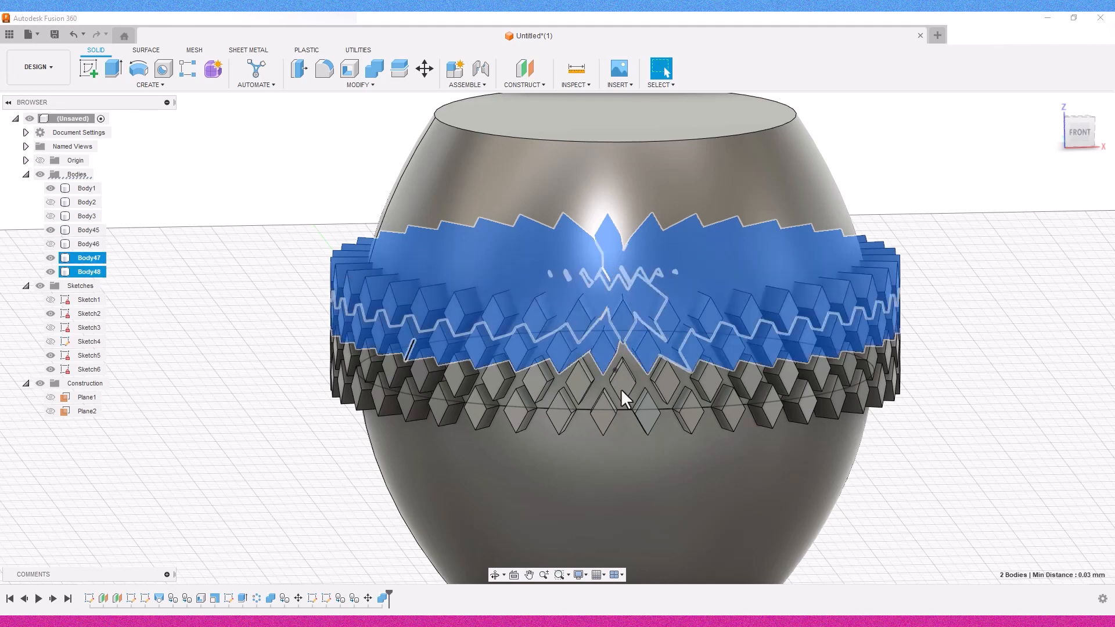
{"action": "key", "text": "ctrl+c"}
{"action": "key", "text": "ctrl+v"}
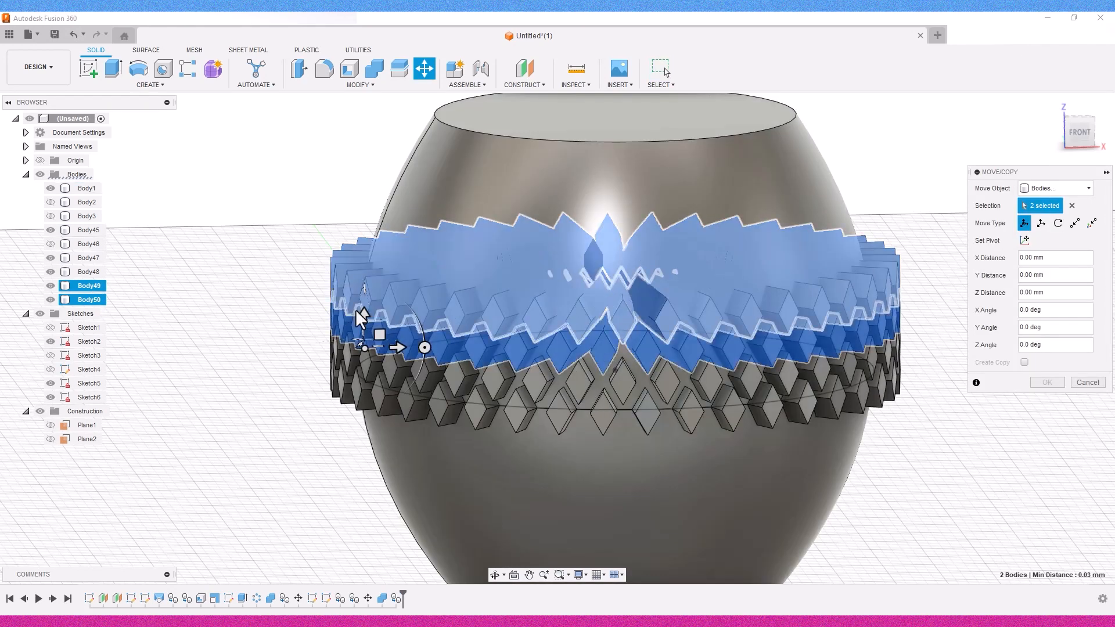
{"action": "left_click_drag", "start_coordinate": [368, 309], "coordinate": [374, 260]}
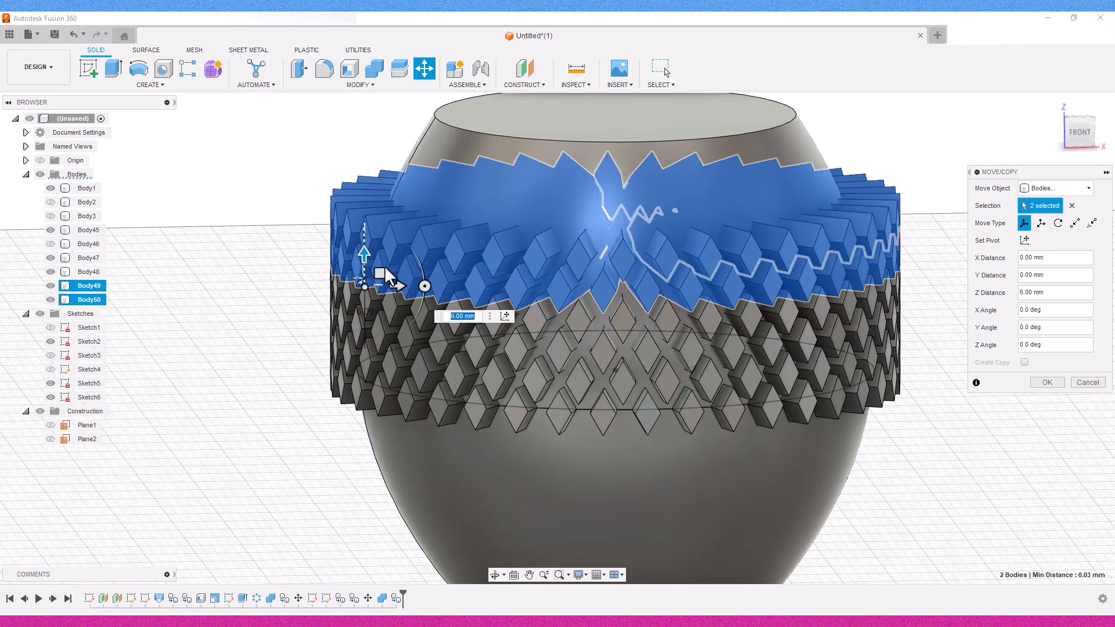
{"action": "left_click", "coordinate": [1046, 381]}
{"action": "left_click", "coordinate": [418, 132]}
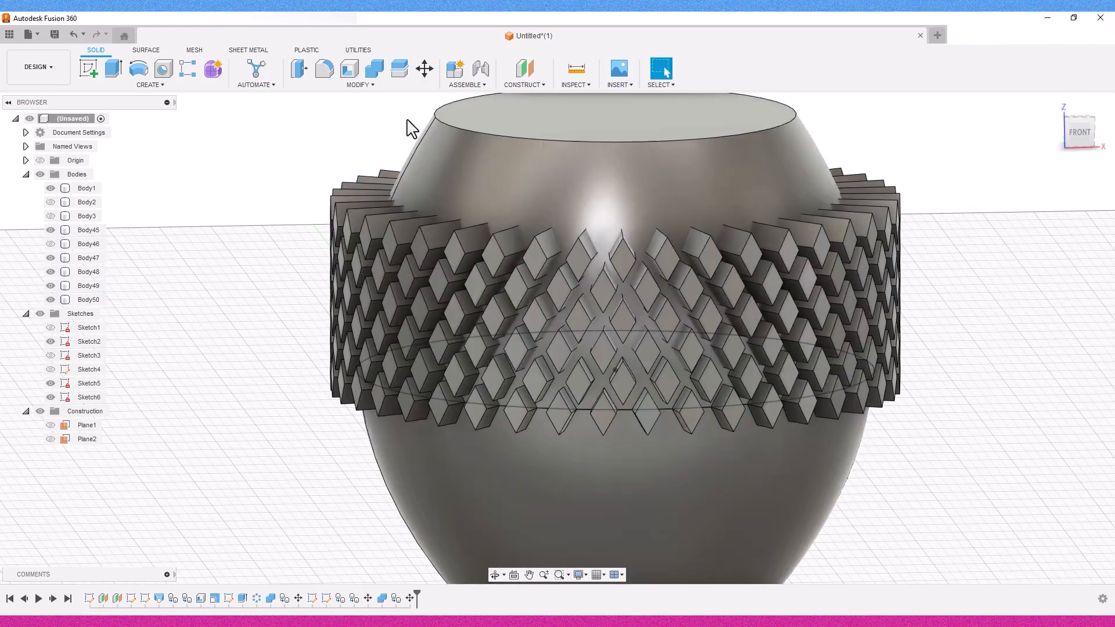
- Combine the ring bodies Body47 and Body48 with the vase Body1 using the Join operation
{"action": "left_click", "coordinate": [374, 68]}
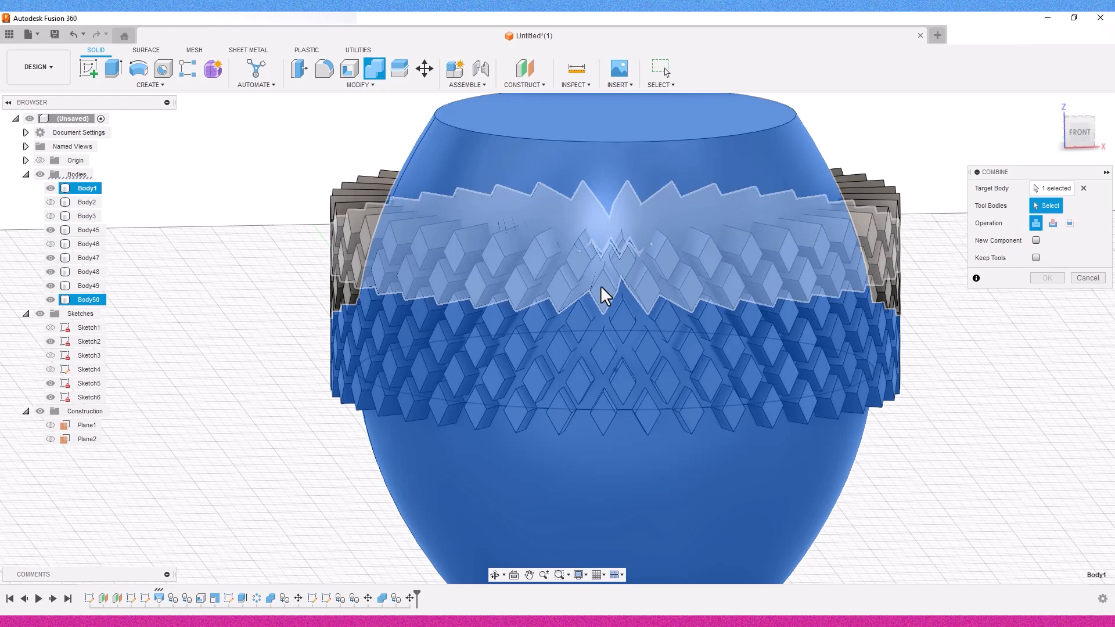
{"action": "left_click", "coordinate": [87, 259]}
{"action": "left_click", "coordinate": [88, 272]}
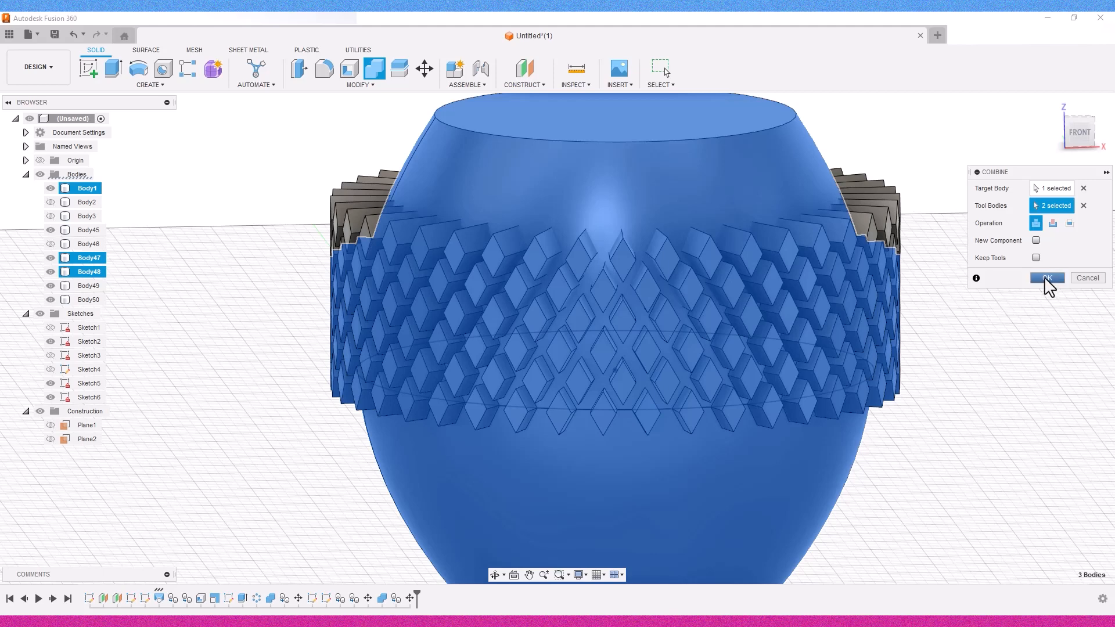
{"action": "left_click", "coordinate": [1042, 280]}
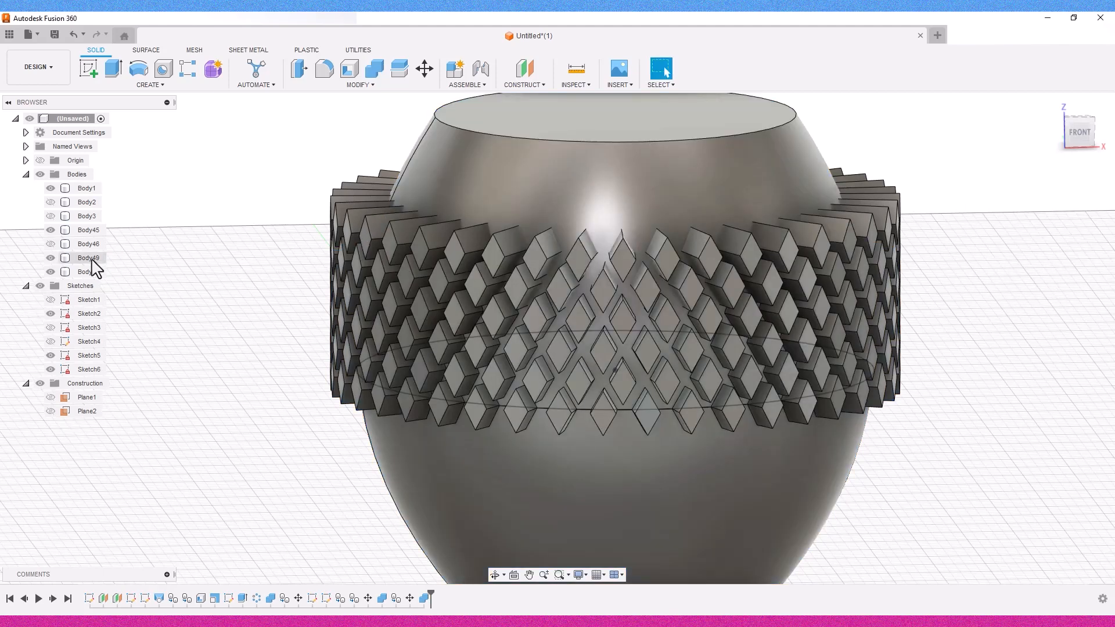
- Copy and paste the uppermost rings Body49 and Body50, moving the copies 6 mm up in Z
{"action": "left_click", "coordinate": [89, 259]}
{"action": "left_click", "coordinate": [89, 271], "text": "ctrl"}
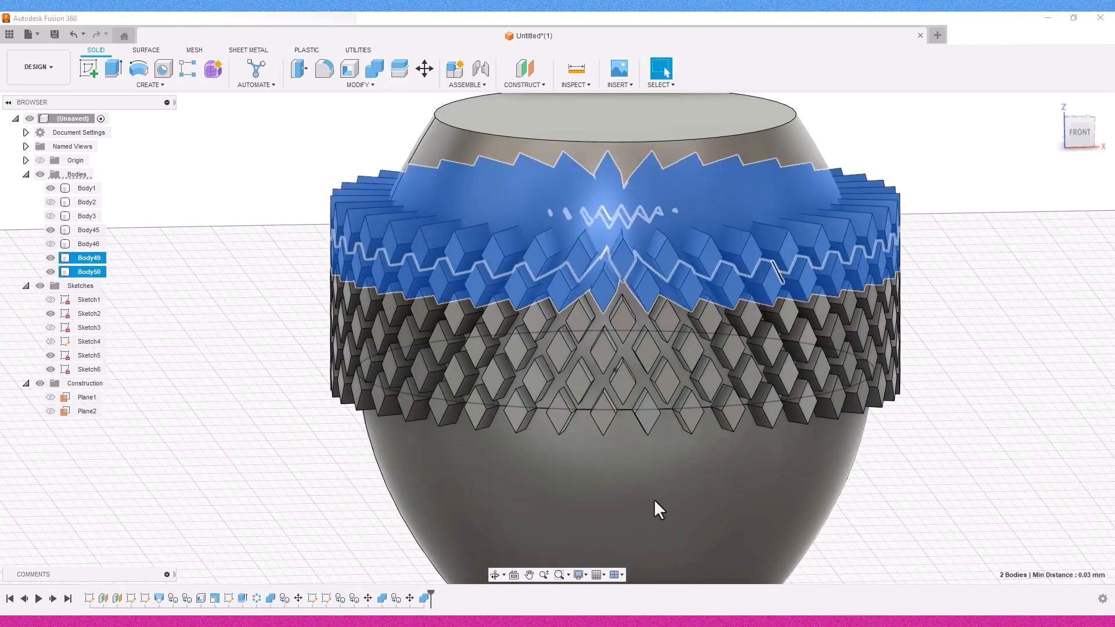
{"action": "key", "text": "m"}
{"action": "left_click", "coordinate": [529, 574]}
{"action": "left_click_drag", "start_coordinate": [883, 498], "coordinate": [857, 572]}
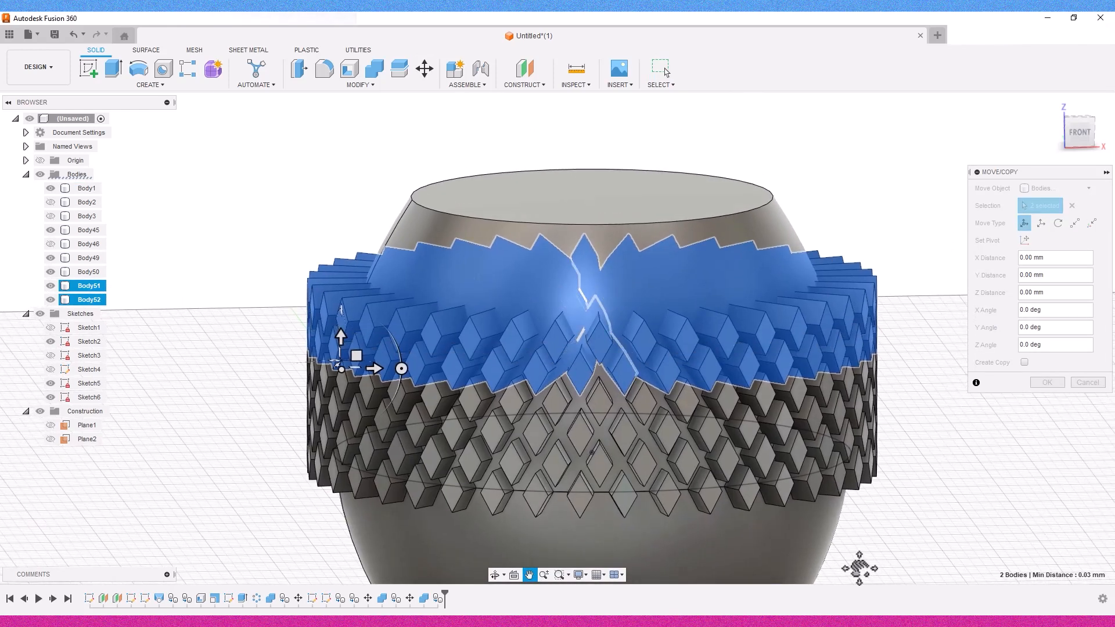
{"action": "left_click_drag", "start_coordinate": [341, 332], "coordinate": [356, 279]}
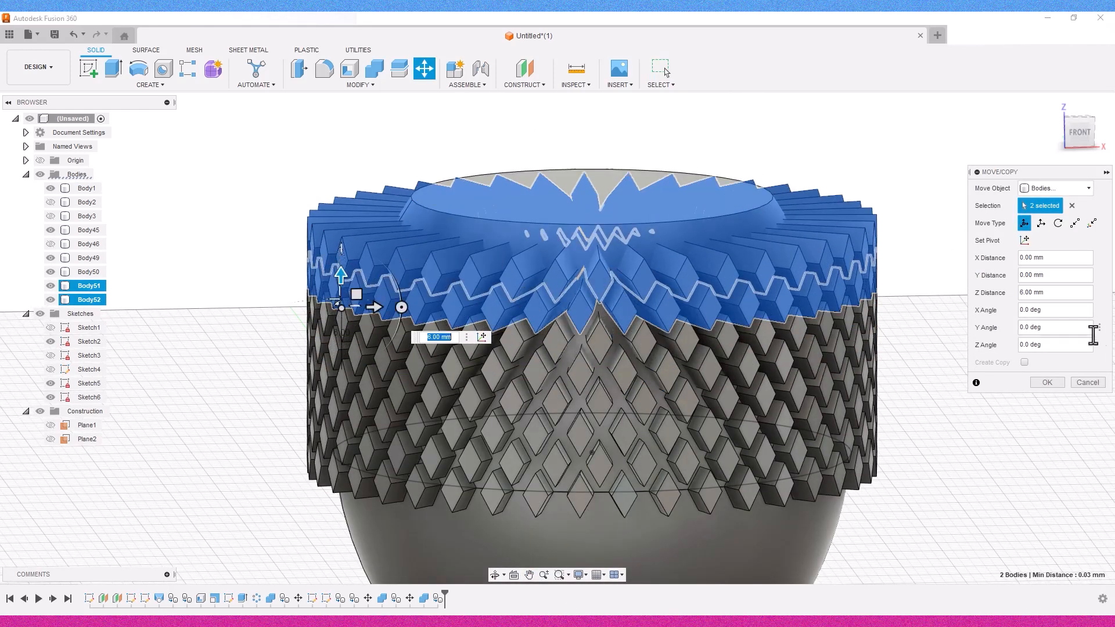
{"action": "left_click", "coordinate": [1047, 382]}
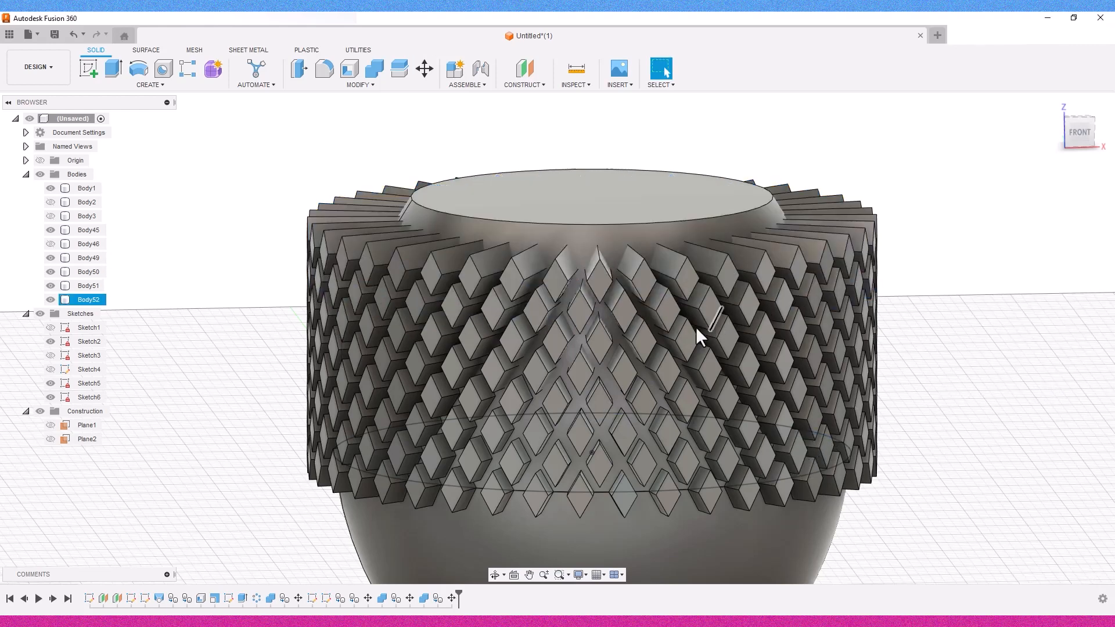
- Combine the vase Body1 with the ring bodies Body49, Body50 and Body52 using the Join operation
{"action": "left_click", "coordinate": [373, 69]}
{"action": "left_click", "coordinate": [522, 233]}
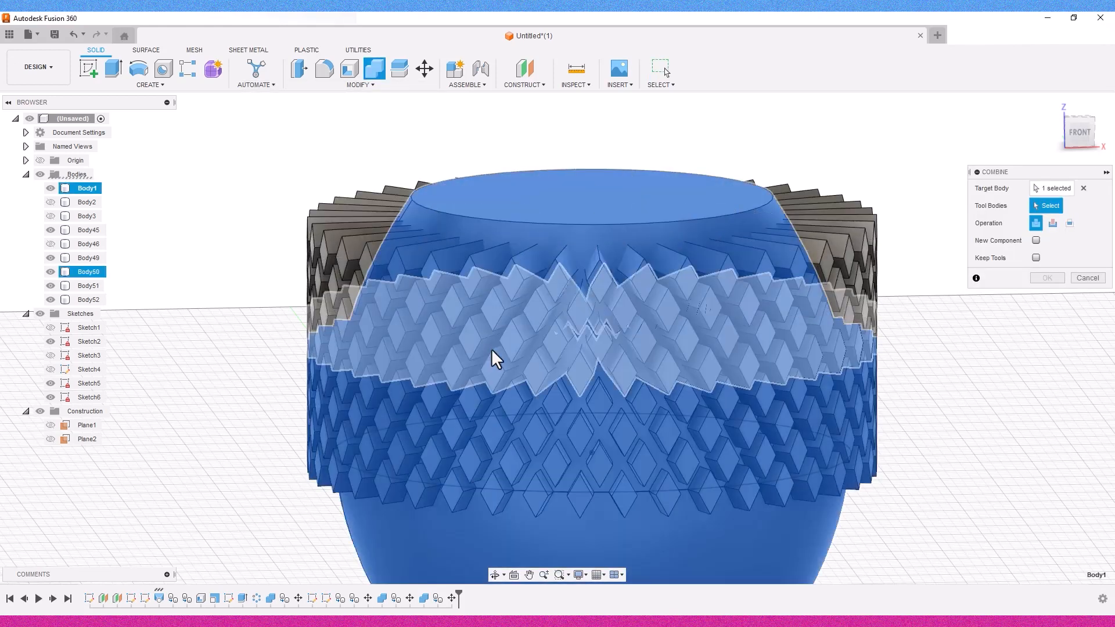
{"action": "left_click", "coordinate": [81, 256]}
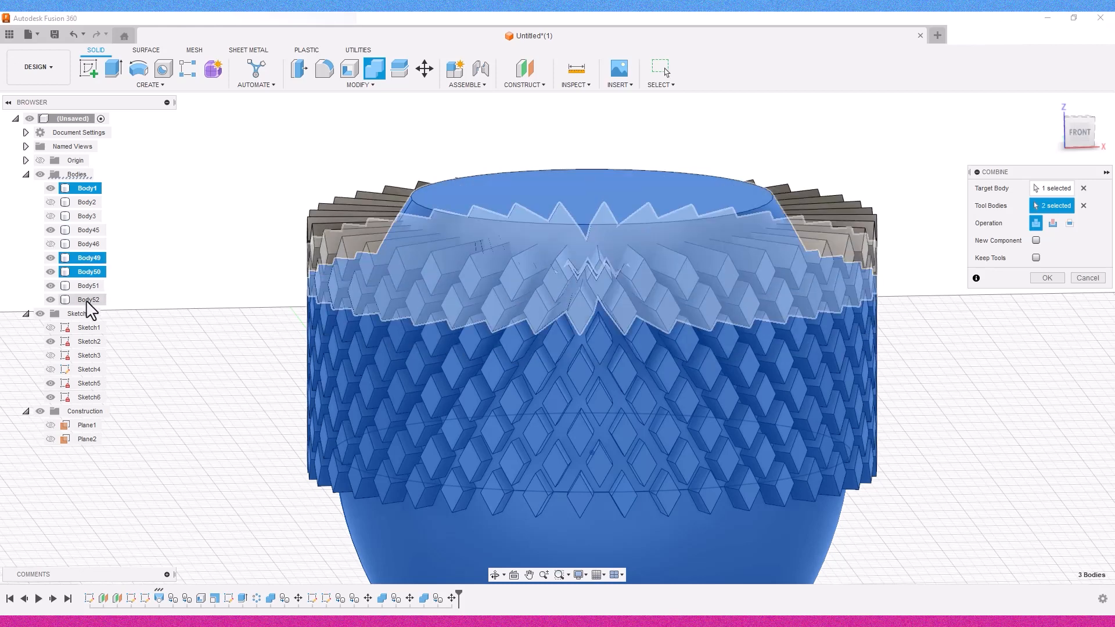
{"action": "left_click", "coordinate": [87, 300]}
{"action": "left_click", "coordinate": [1033, 276]}
- Paste a copy of the ring Body51 and try moving it 3 mm up in Z
{"action": "left_click", "coordinate": [88, 258]}
{"action": "left_click", "coordinate": [658, 211], "text": "ctrl"}
{"action": "key", "text": "ctrl+v"}
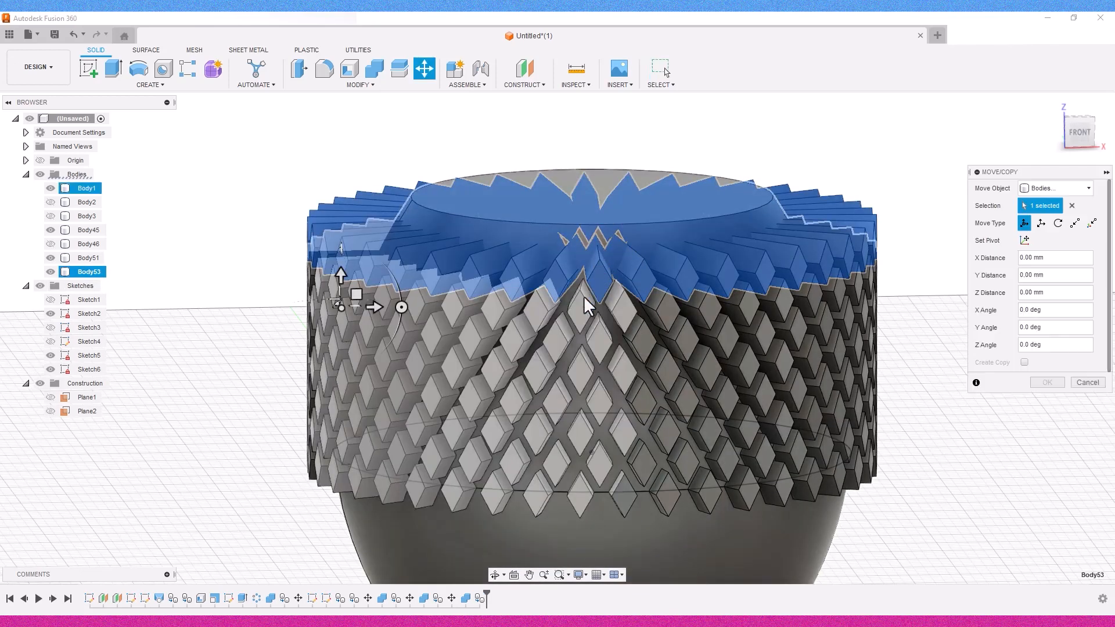
{"action": "left_click_drag", "start_coordinate": [343, 275], "coordinate": [353, 245]}
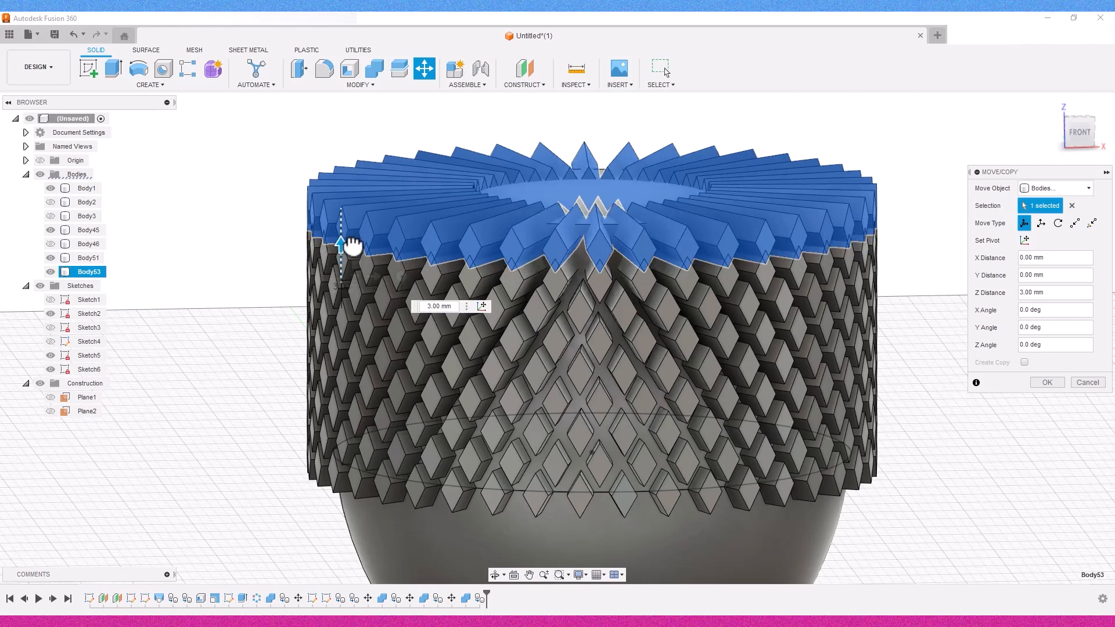
{"action": "left_click", "coordinate": [1088, 383]}
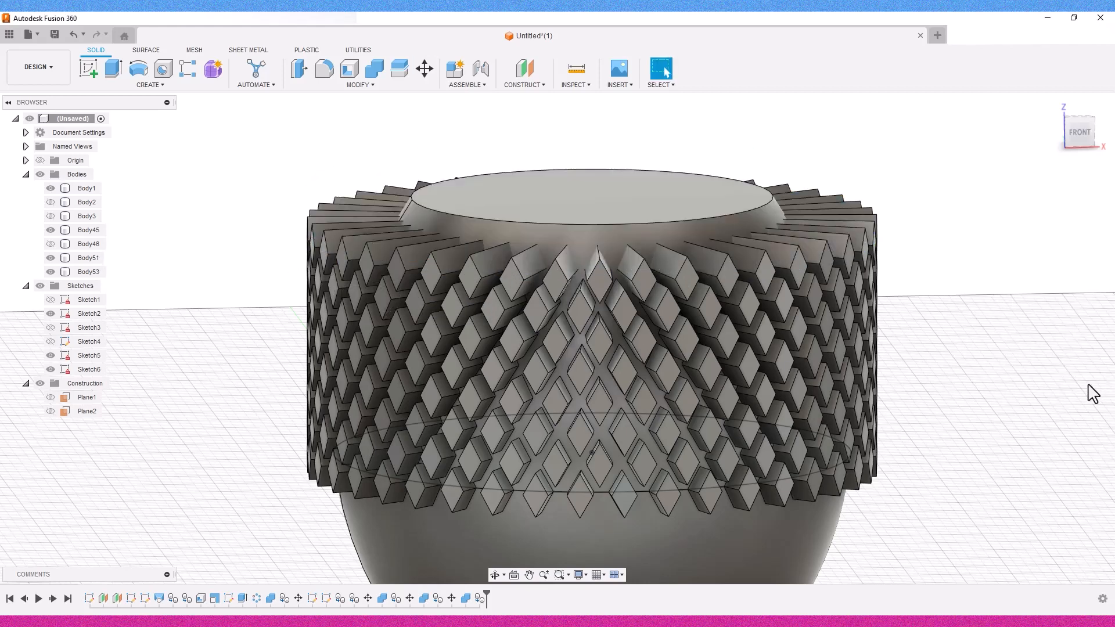
- Edit the last Combine feature, replacing the ring Body52 with Body51 among its tool bodies
{"action": "left_click", "coordinate": [1080, 132]}
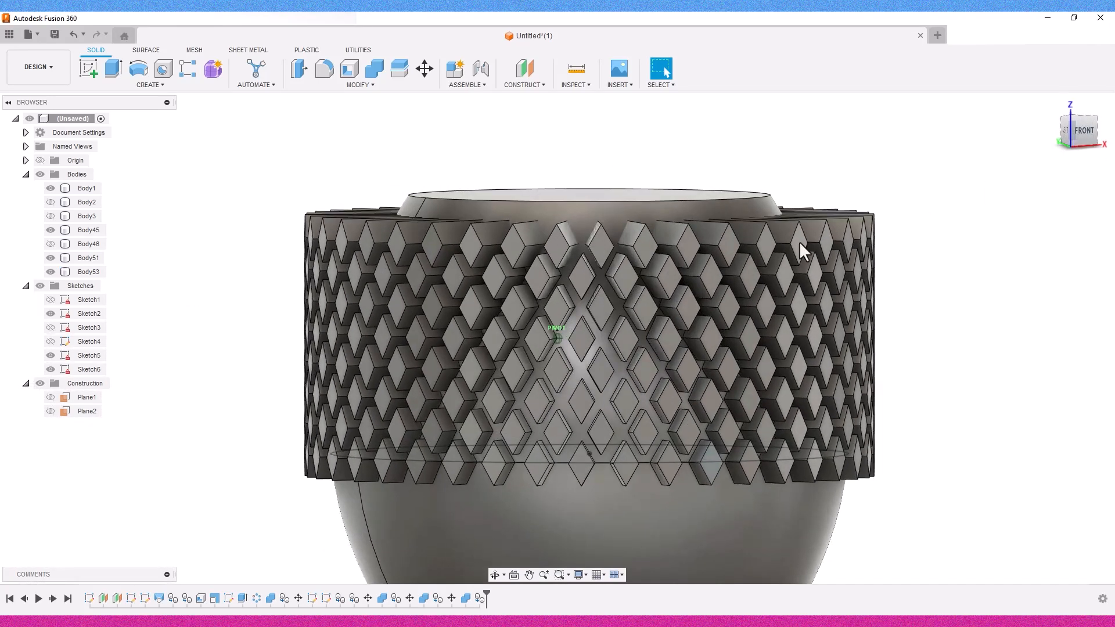
{"action": "double_click", "coordinate": [466, 598]}
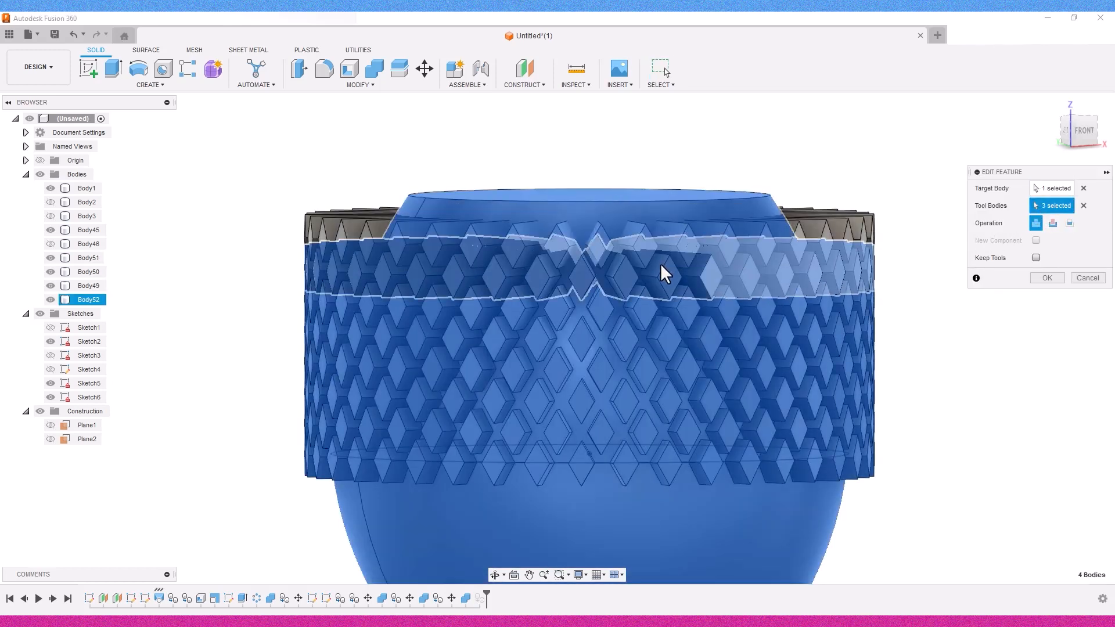
{"action": "left_click", "coordinate": [837, 229]}
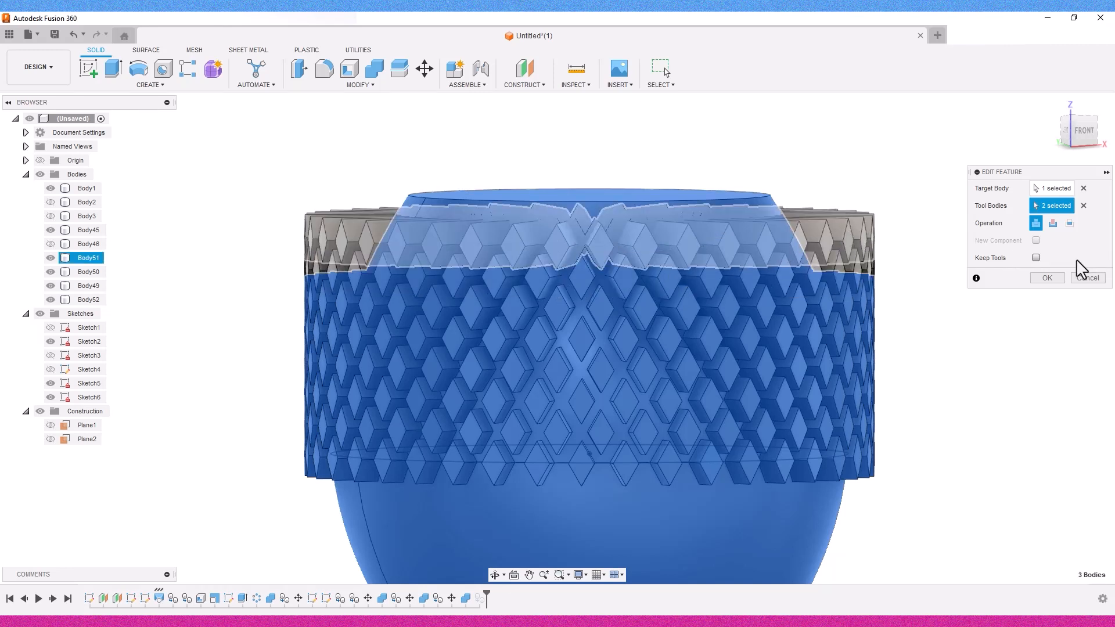
{"action": "left_click", "coordinate": [1046, 281]}
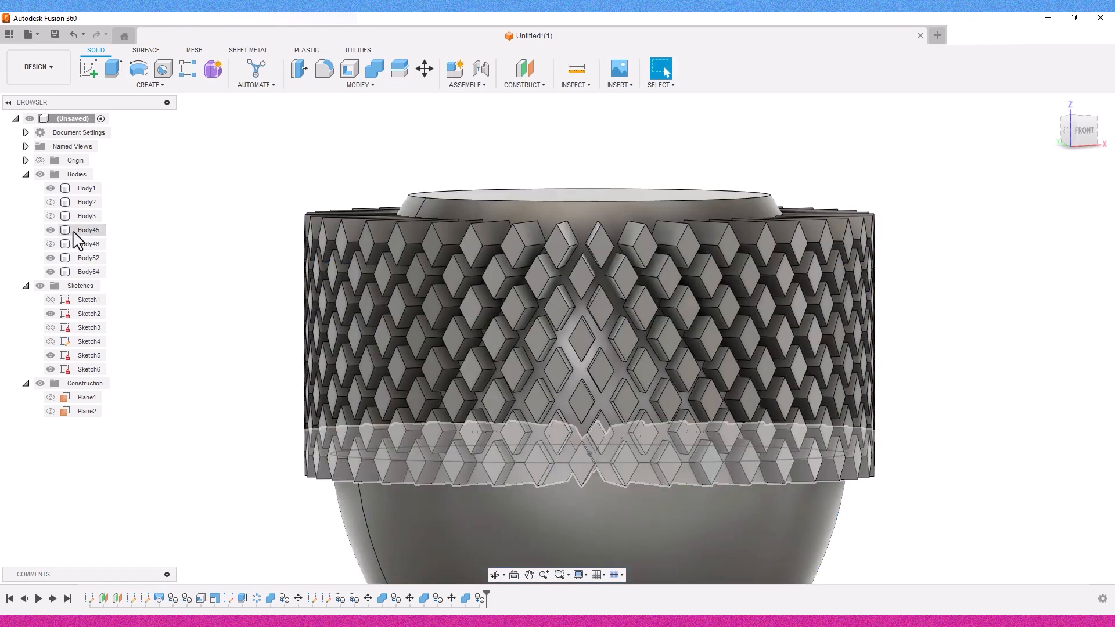
- Copy and paste the ring Body52, moving the copy 6 mm up in Z
{"action": "left_click", "coordinate": [75, 257]}
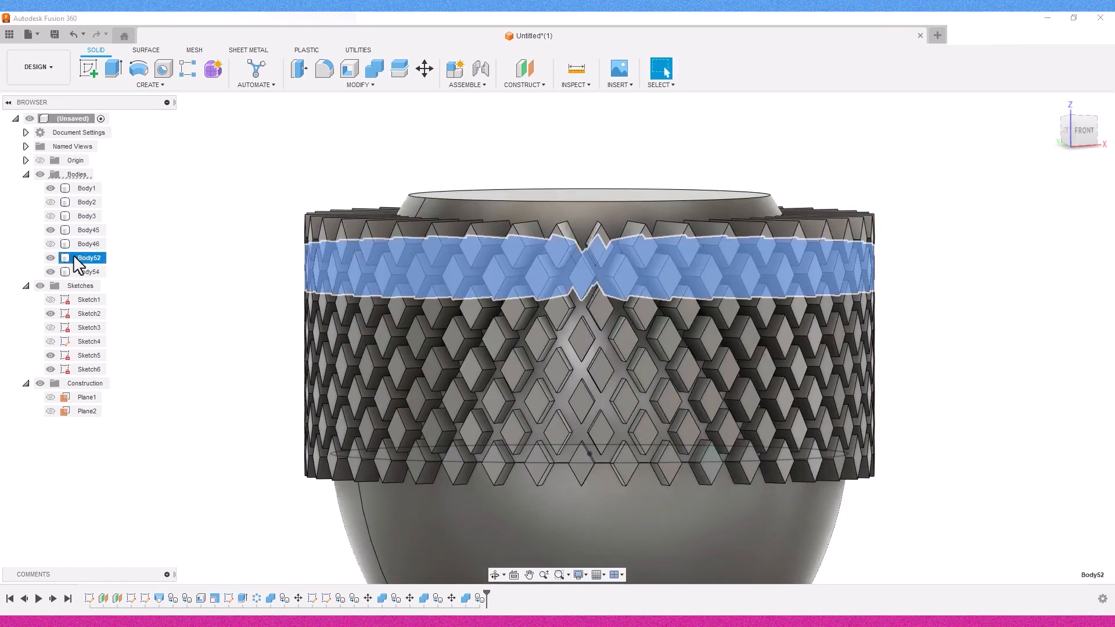
{"action": "key", "text": "ctrl+v"}
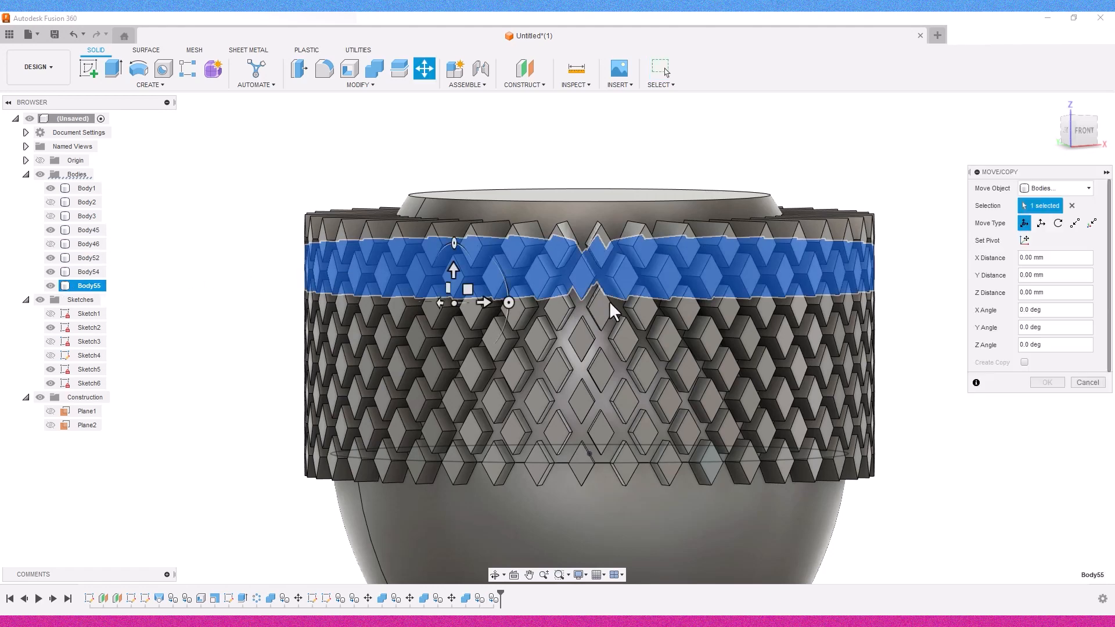
{"action": "left_click_drag", "start_coordinate": [452, 268], "coordinate": [447, 214]}
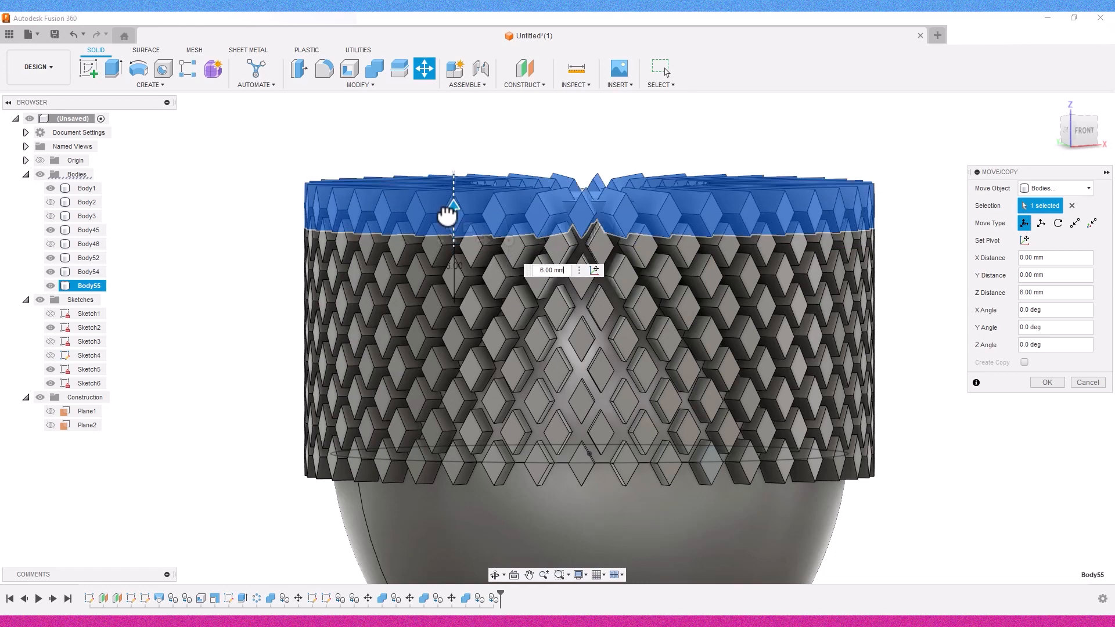
{"action": "left_click", "coordinate": [1045, 383]}
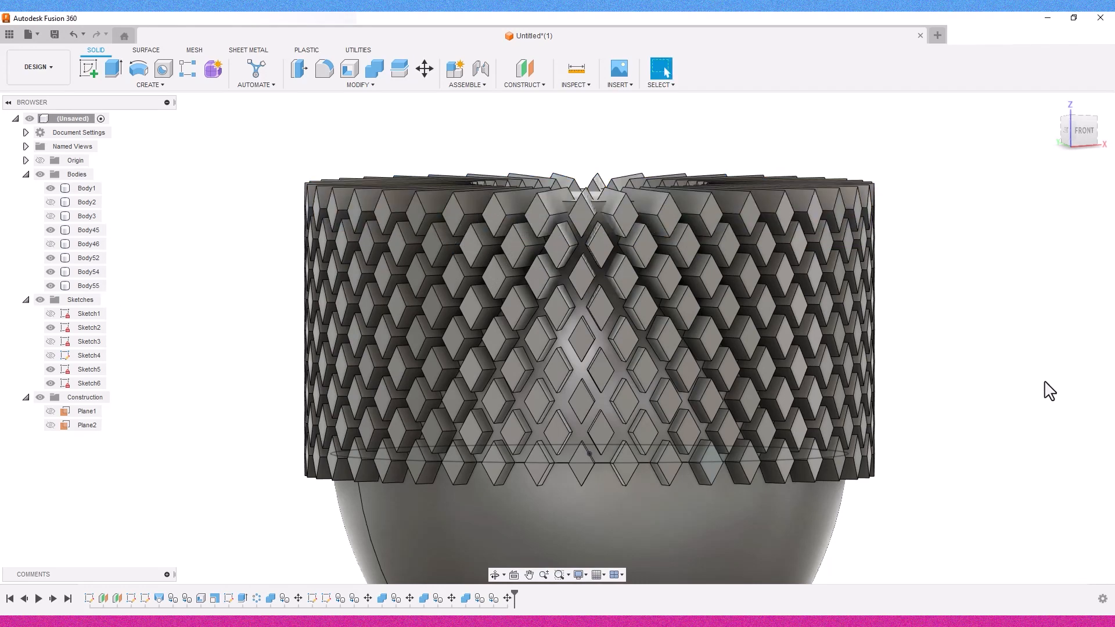
- Combine the vase Body1 with the topmost ring Body55 as tool body, using the Join operation
{"action": "mouse_move", "coordinate": [1100, 153]}
{"action": "left_mouse_down"}
{"action": "mouse_move", "coordinate": [1085, 146]}
{"action": "mouse_move", "coordinate": [1099, 153]}
{"action": "mouse_move", "coordinate": [1092, 134]}
{"action": "left_mouse_up"}
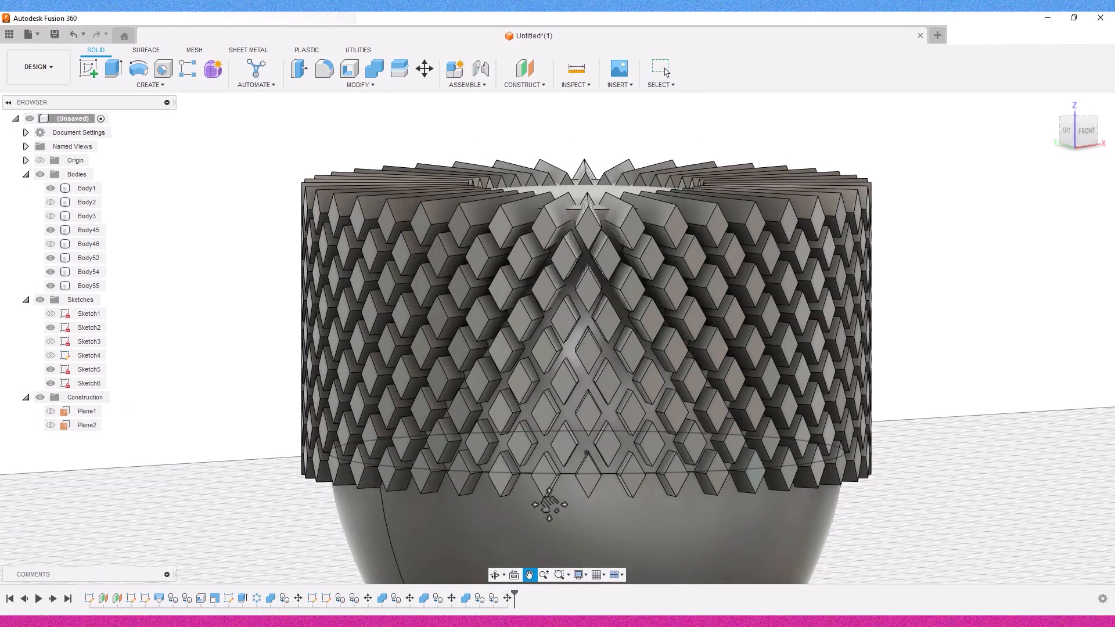
{"action": "left_click_drag", "start_coordinate": [552, 540], "coordinate": [515, 385]}
{"action": "scroll", "coordinate": [686, 449], "scroll_direction": "down", "scroll_amount": 2}
{"action": "left_click_drag", "start_coordinate": [764, 418], "coordinate": [766, 513]}
{"action": "key", "text": "Escape"}
{"action": "left_click_drag", "start_coordinate": [1083, 141], "coordinate": [1084, 180]}
{"action": "left_click", "coordinate": [380, 72]}
{"action": "left_click", "coordinate": [570, 249]}
{"action": "left_click", "coordinate": [568, 288]}
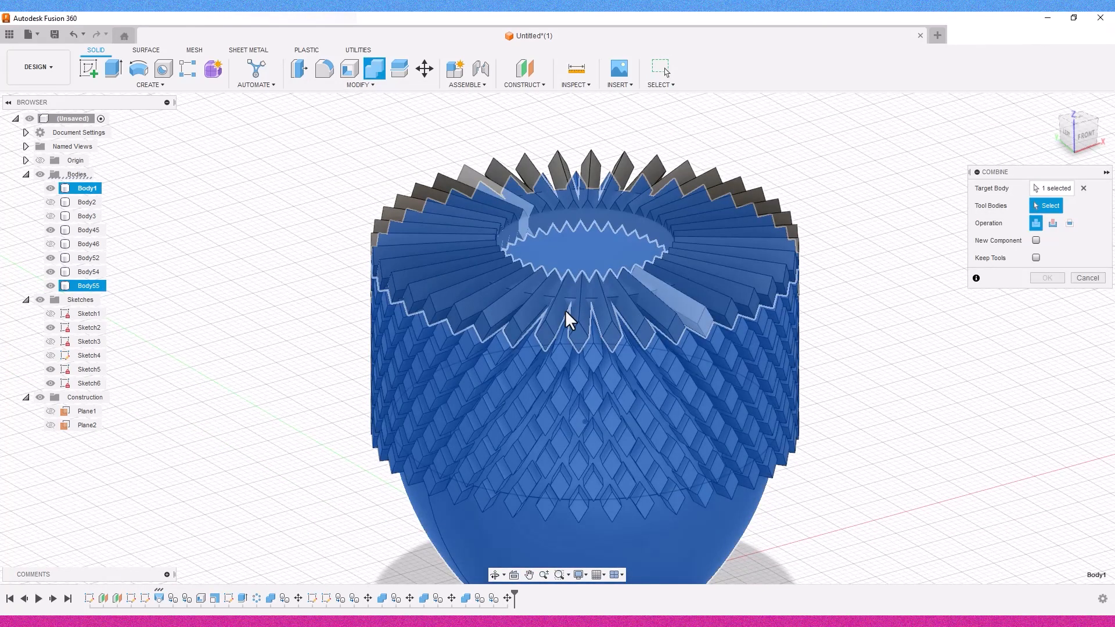
{"action": "left_click", "coordinate": [1045, 278]}
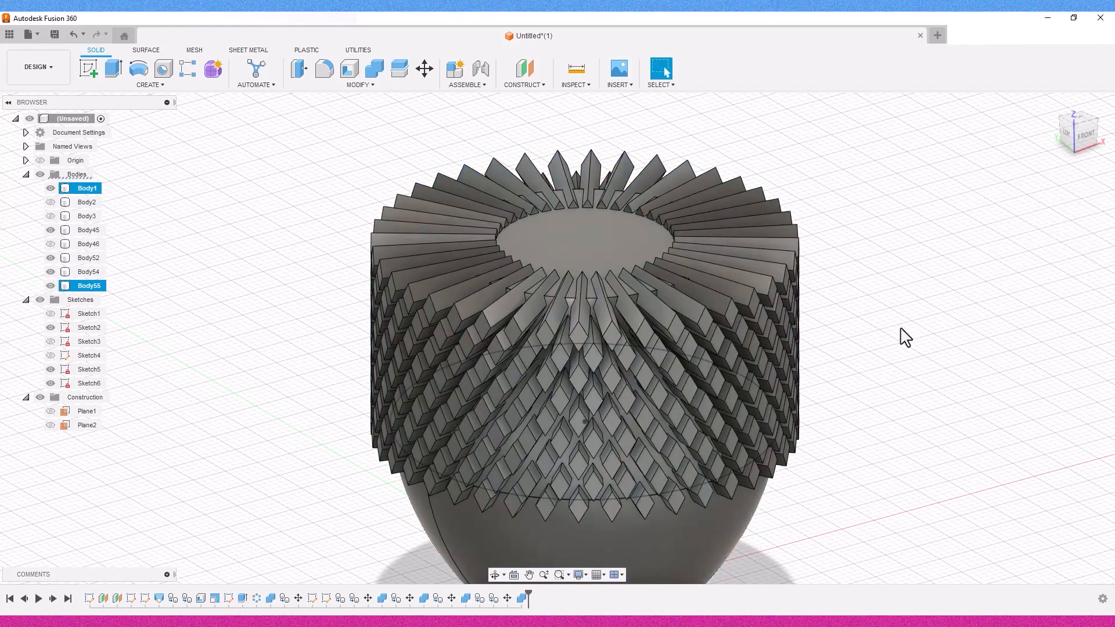
- Show the hidden ring Body46 and highlight it together with Body45 to identify the two lowest rings
{"action": "left_click", "coordinate": [529, 575]}
{"action": "left_click_drag", "start_coordinate": [598, 437], "coordinate": [637, 382]}
{"action": "key", "text": "Escape"}
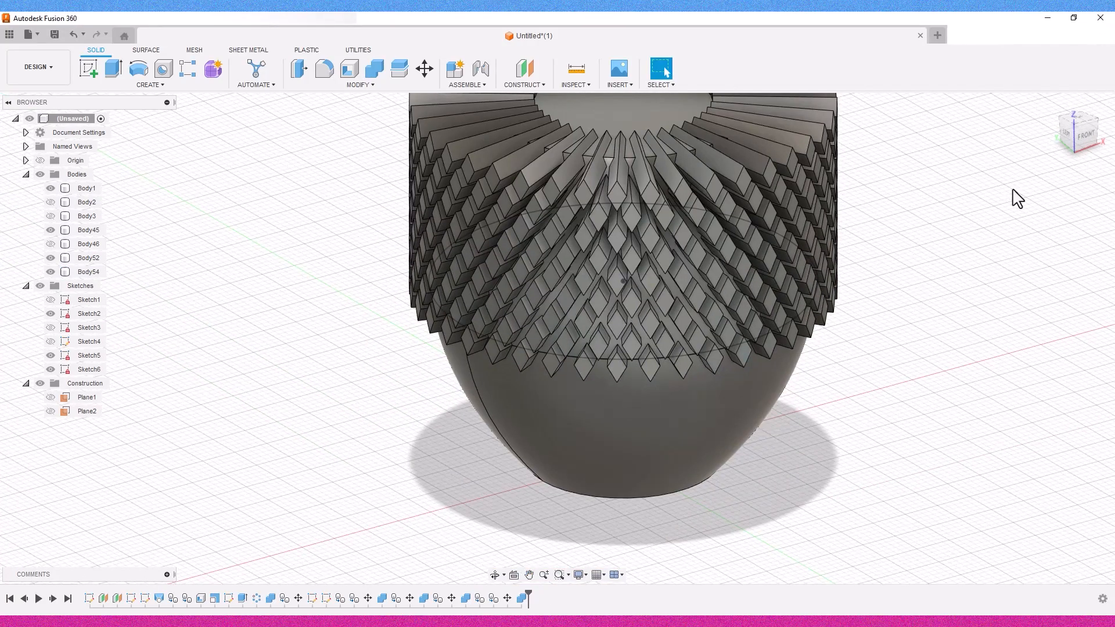
{"action": "left_click", "coordinate": [1084, 137]}
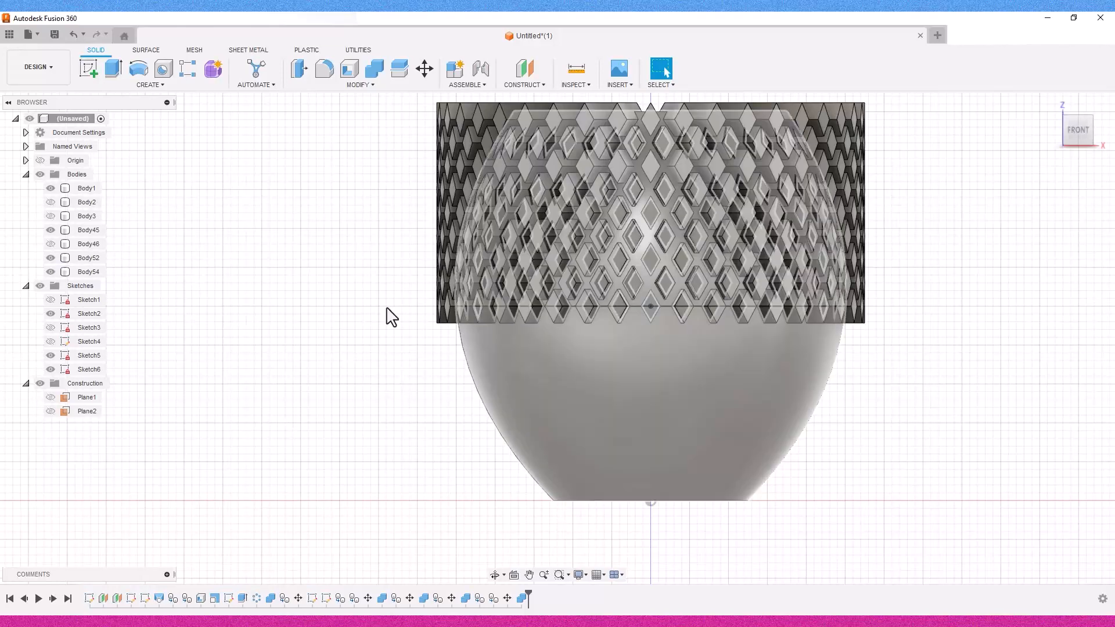
{"action": "left_click", "coordinate": [89, 259]}
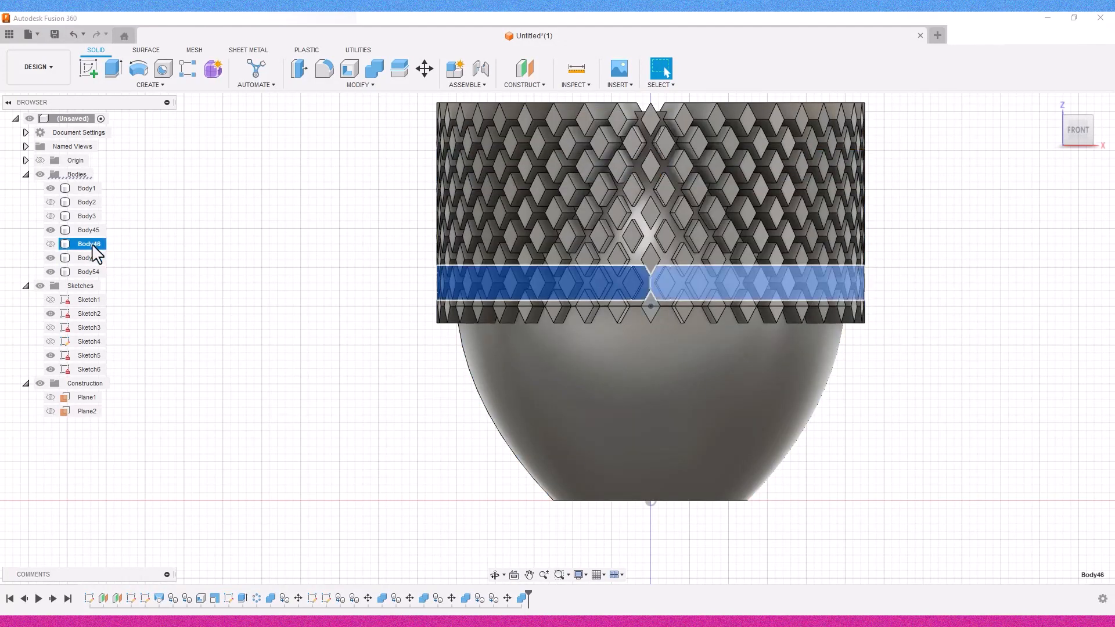
{"action": "left_click", "coordinate": [92, 228]}
{"action": "left_click", "coordinate": [51, 244]}
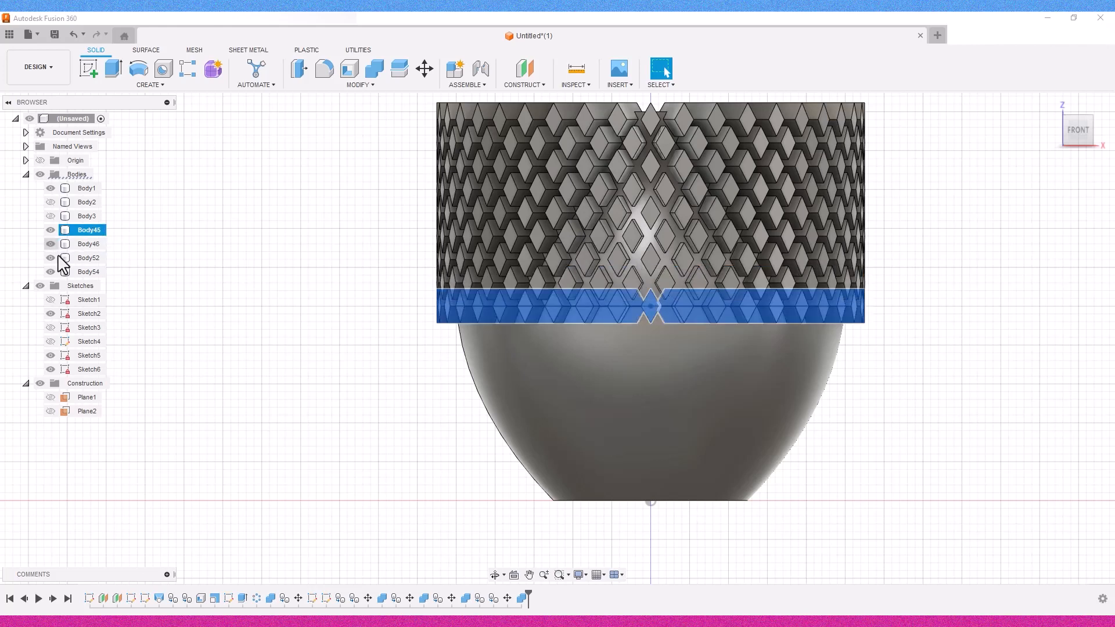
{"action": "left_click", "coordinate": [161, 296]}
{"action": "left_click", "coordinate": [84, 232]}
{"action": "left_click", "coordinate": [84, 243], "text": "ctrl"}
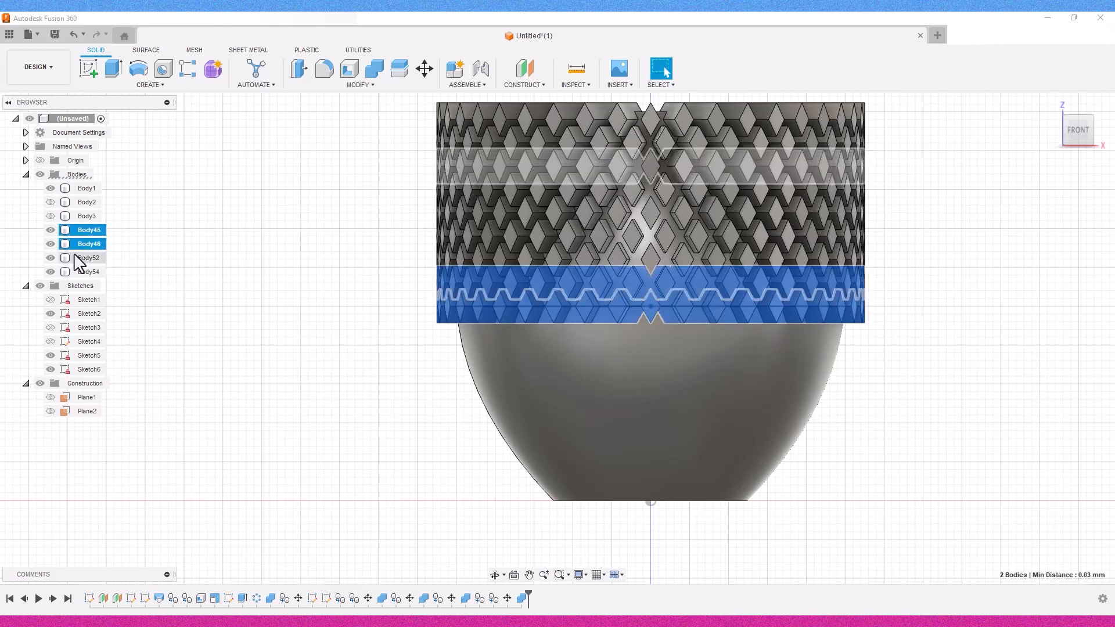
{"action": "left_click", "coordinate": [134, 302]}
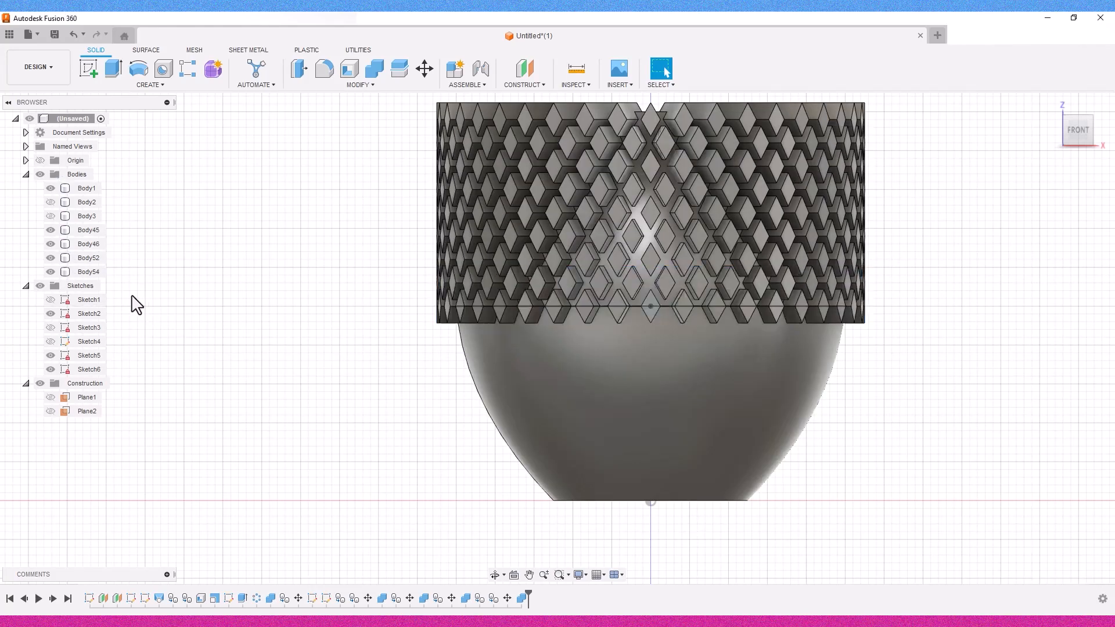
- Combine Body54 with the ring Body52 as tool body, using the Join operation
{"action": "left_click", "coordinate": [50, 257]}
{"action": "left_click", "coordinate": [55, 188]}
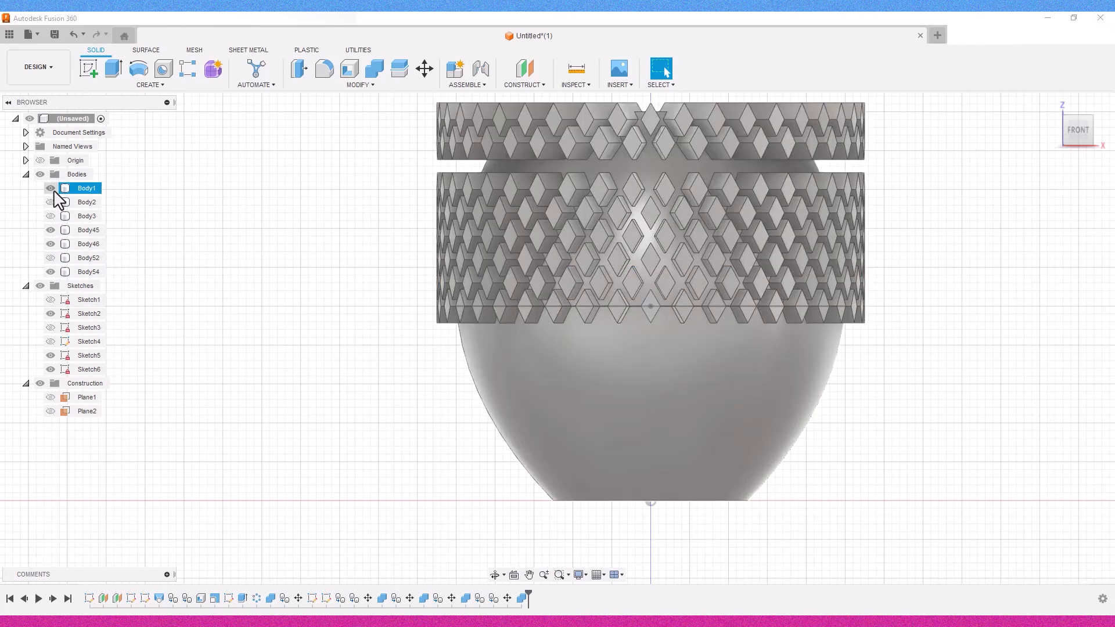
{"action": "left_click", "coordinate": [50, 257]}
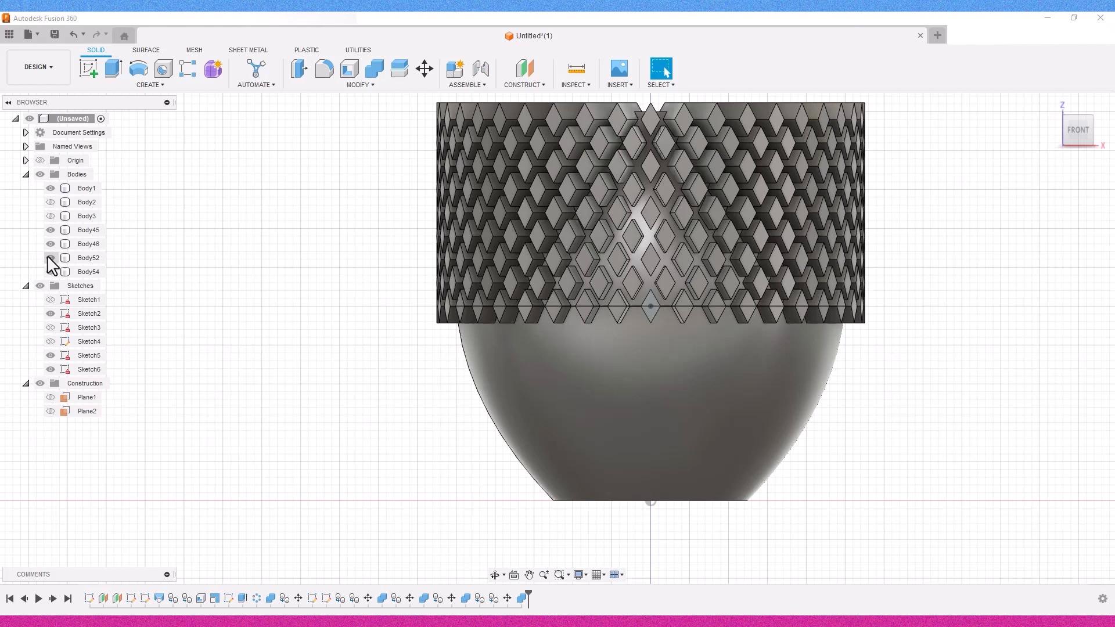
{"action": "left_click", "coordinate": [374, 69]}
{"action": "left_click", "coordinate": [586, 367]}
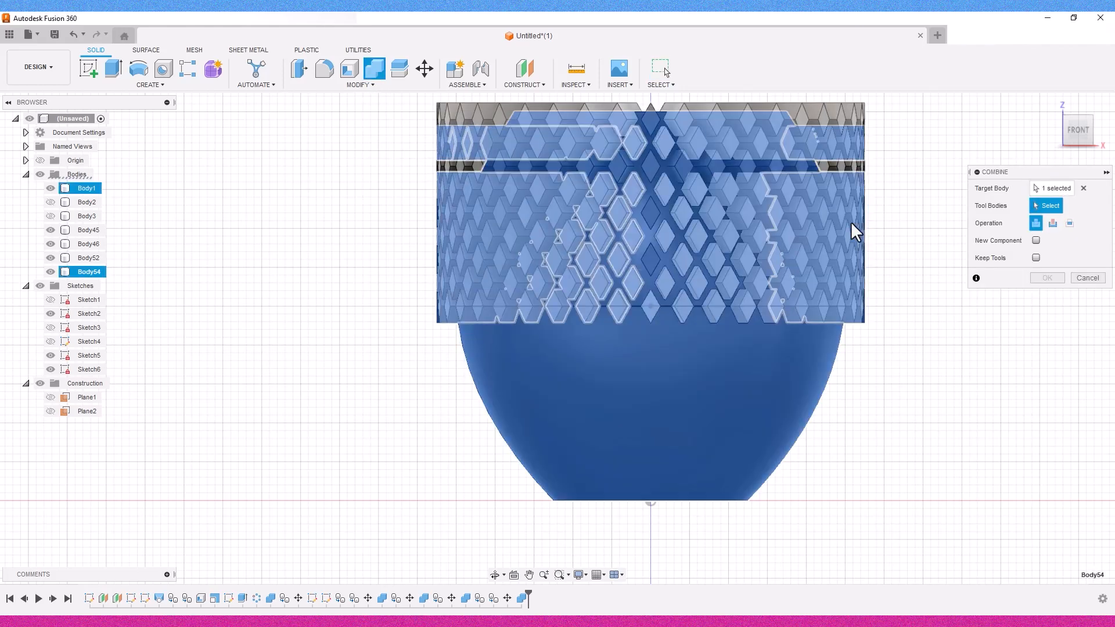
{"action": "left_click", "coordinate": [503, 171]}
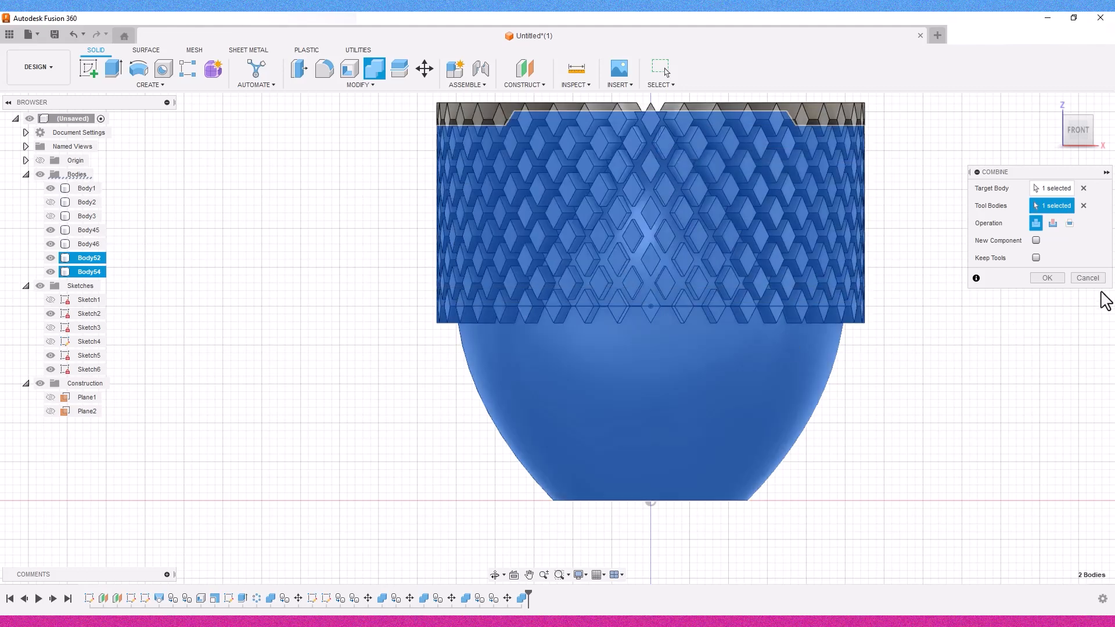
{"action": "left_click", "coordinate": [1039, 276]}
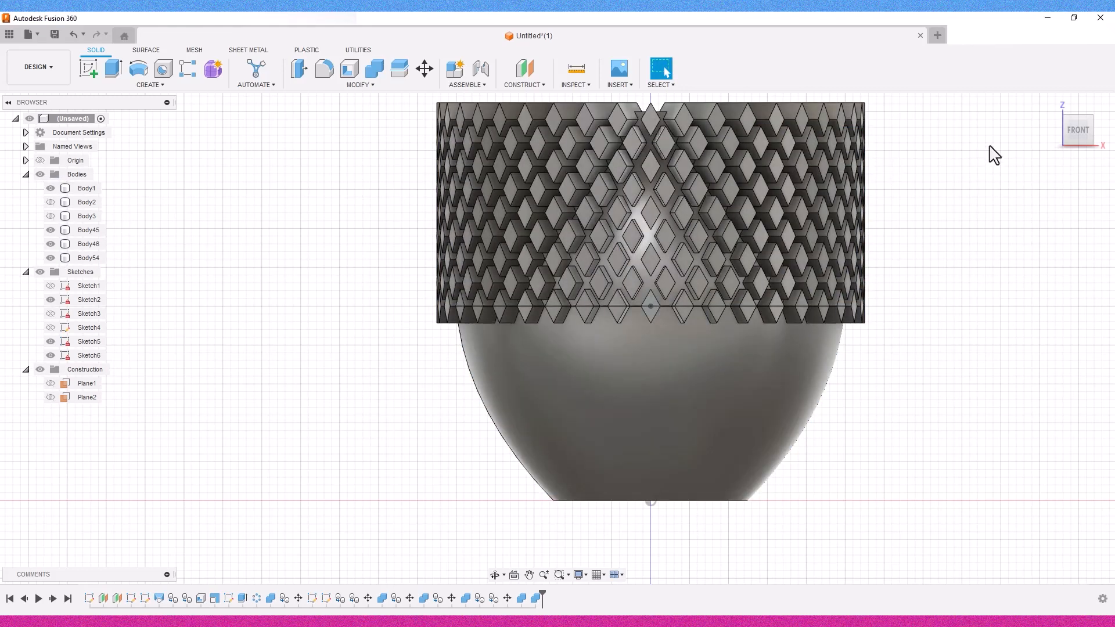
- Toggle the visibility of Body1 and Body54 to compare which parts of the vase and rings each contains
{"action": "left_click", "coordinate": [1078, 118]}
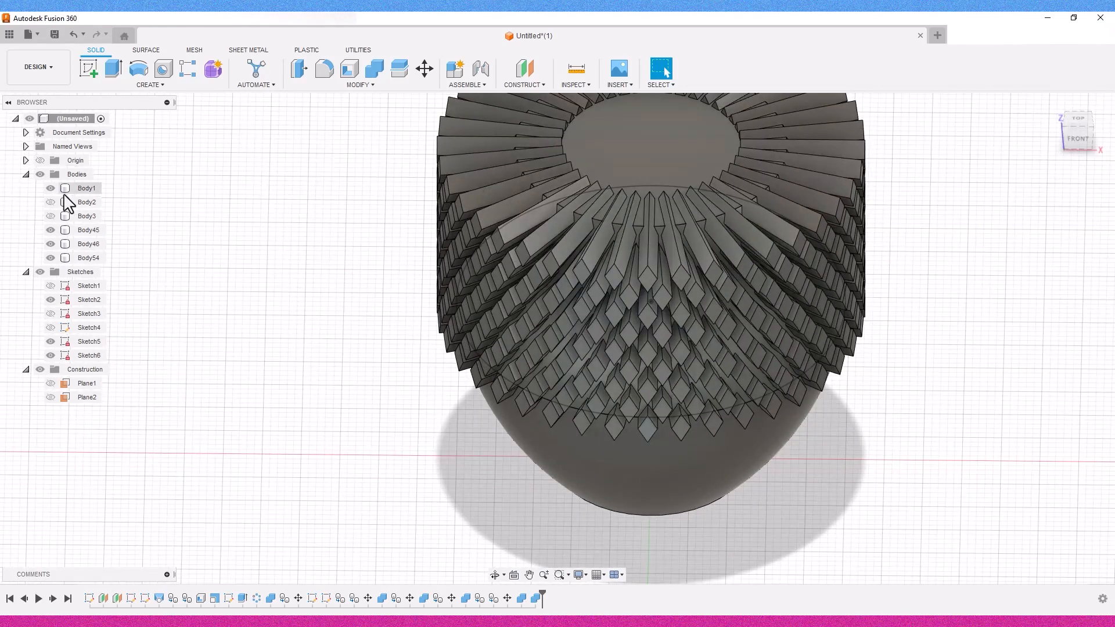
{"action": "left_click", "coordinate": [58, 191]}
{"action": "key", "text": "Escape"}
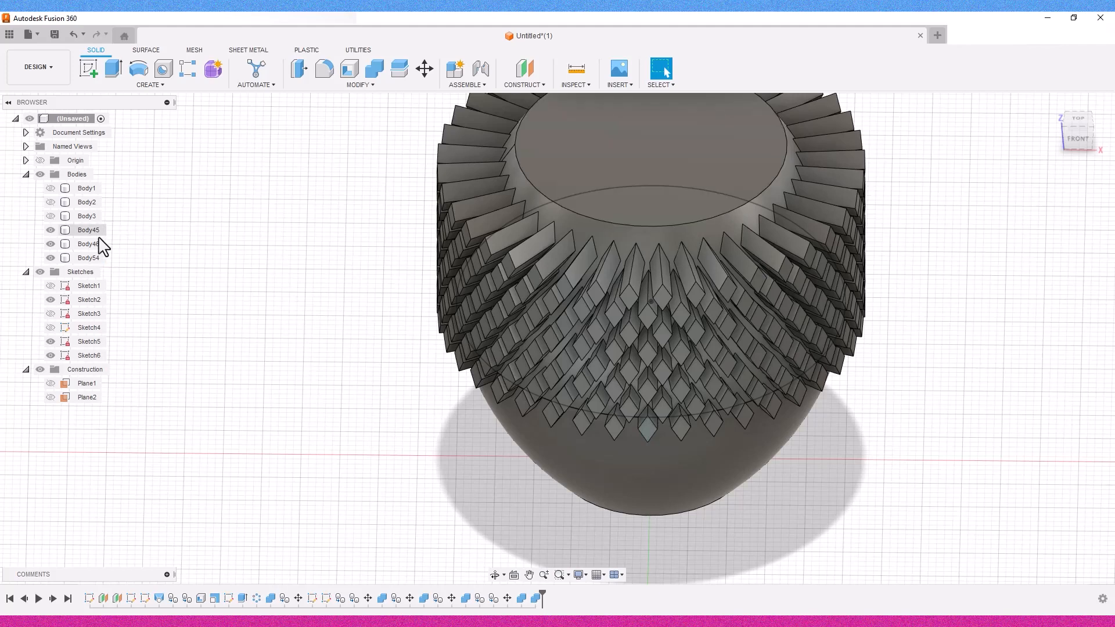
{"action": "left_click", "coordinate": [60, 261]}
{"action": "left_click", "coordinate": [57, 257]}
{"action": "left_click", "coordinate": [56, 257]}
{"action": "left_click", "coordinate": [57, 258]}
{"action": "left_click", "coordinate": [56, 257]}
{"action": "left_click", "coordinate": [56, 258]}
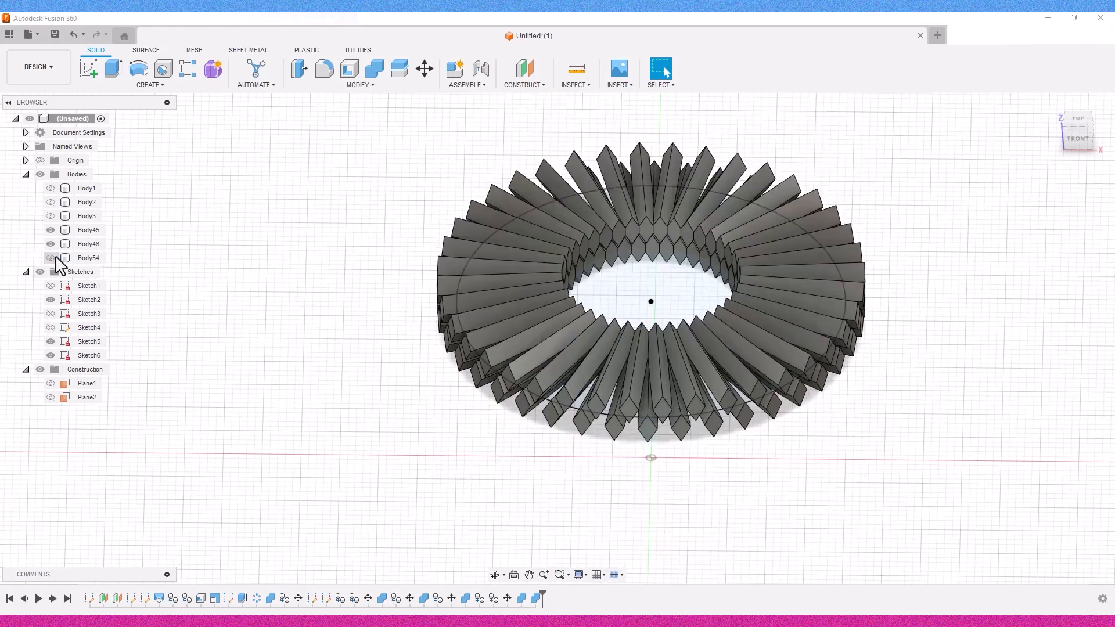
{"action": "left_click", "coordinate": [56, 257]}
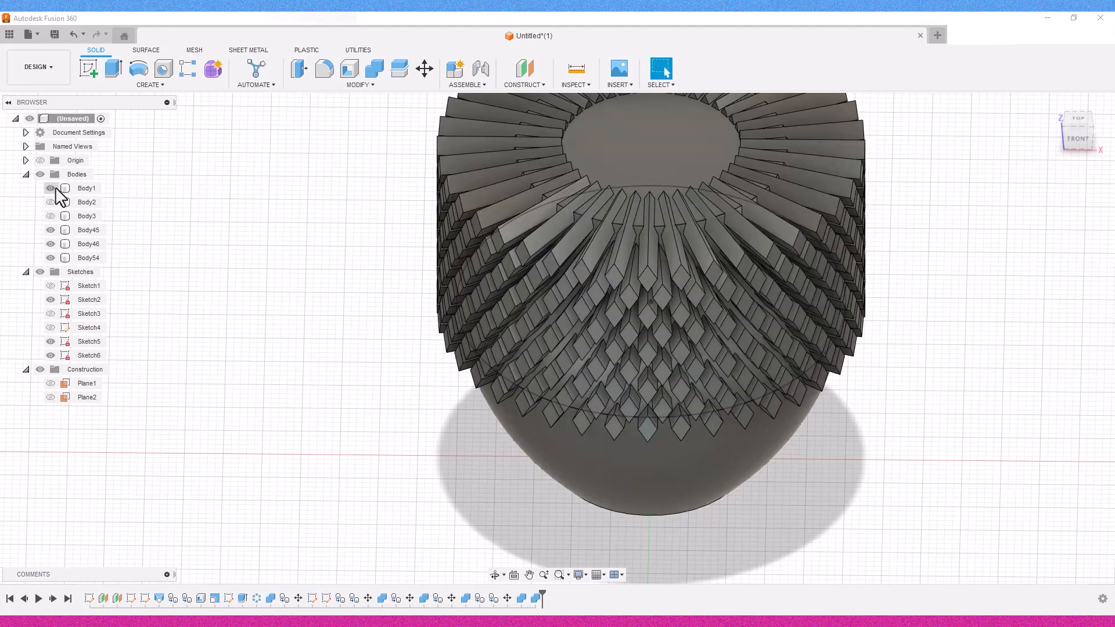
- Toggle the visibility of Body1, then combine it as tool body with the ring stack Body54, using the Join operation
{"action": "left_click", "coordinate": [56, 188]}
{"action": "left_click", "coordinate": [56, 188]}
{"action": "left_click", "coordinate": [56, 188]}
{"action": "left_click", "coordinate": [374, 69]}
{"action": "left_click", "coordinate": [656, 140]}
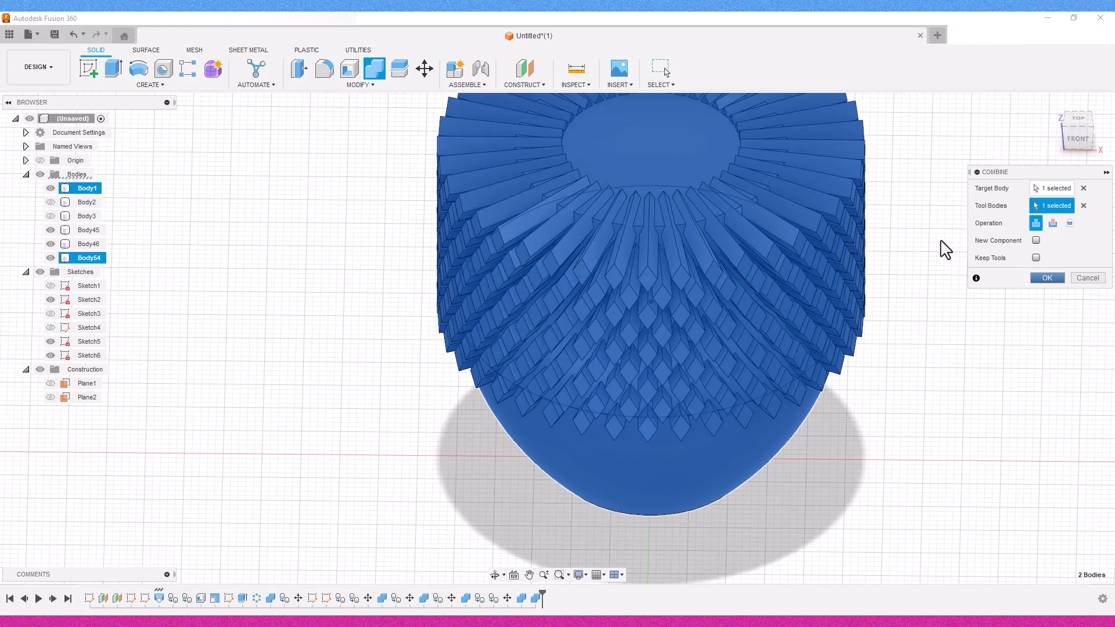
{"action": "key", "text": "Return"}
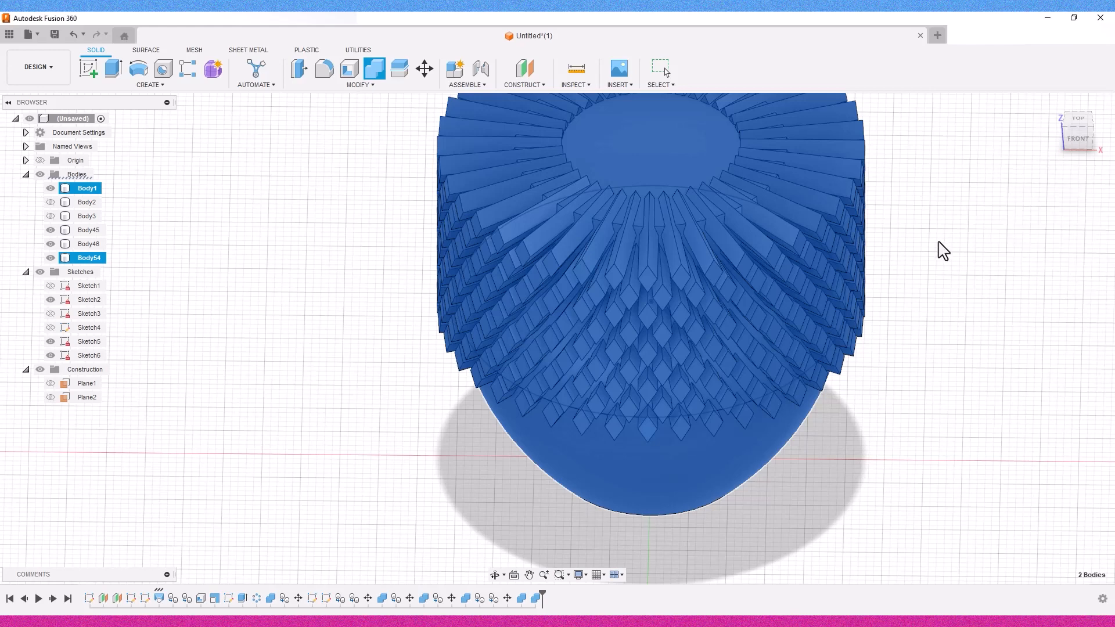
{"action": "mouse_move", "coordinate": [1072, 144]}
{"action": "left_mouse_down"}
{"action": "mouse_move", "coordinate": [1089, 104]}
{"action": "mouse_move", "coordinate": [1096, 122]}
{"action": "mouse_move", "coordinate": [1085, 143]}
{"action": "left_mouse_up"}
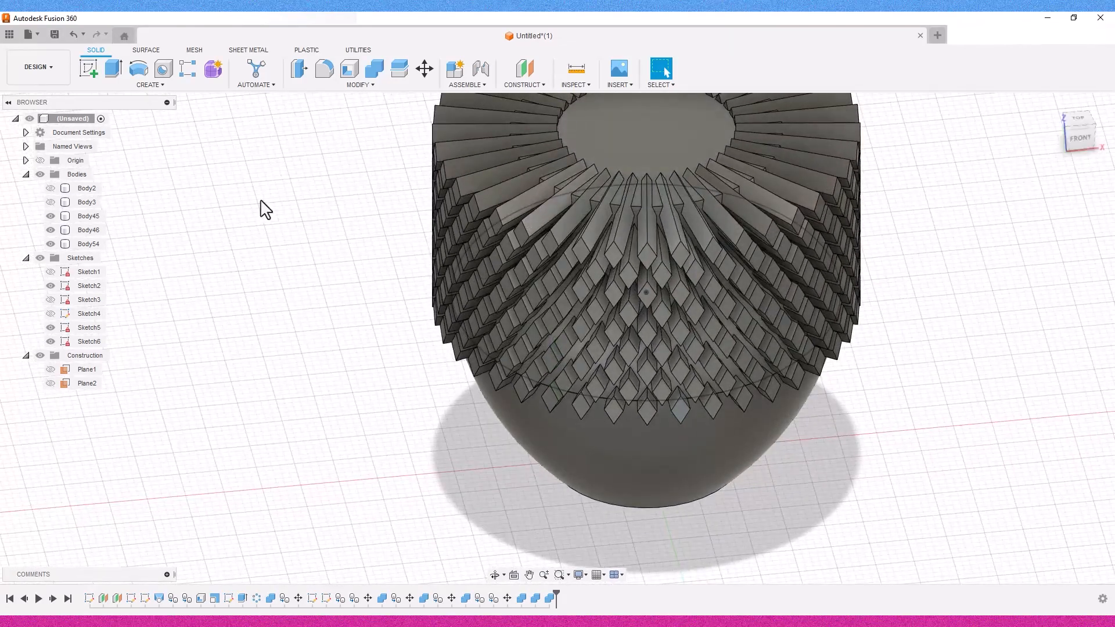
- Toggle the visibility of Body2, Body3 and Body54 to compare the hidden vase copies with the joined vase
{"action": "left_click", "coordinate": [51, 202]}
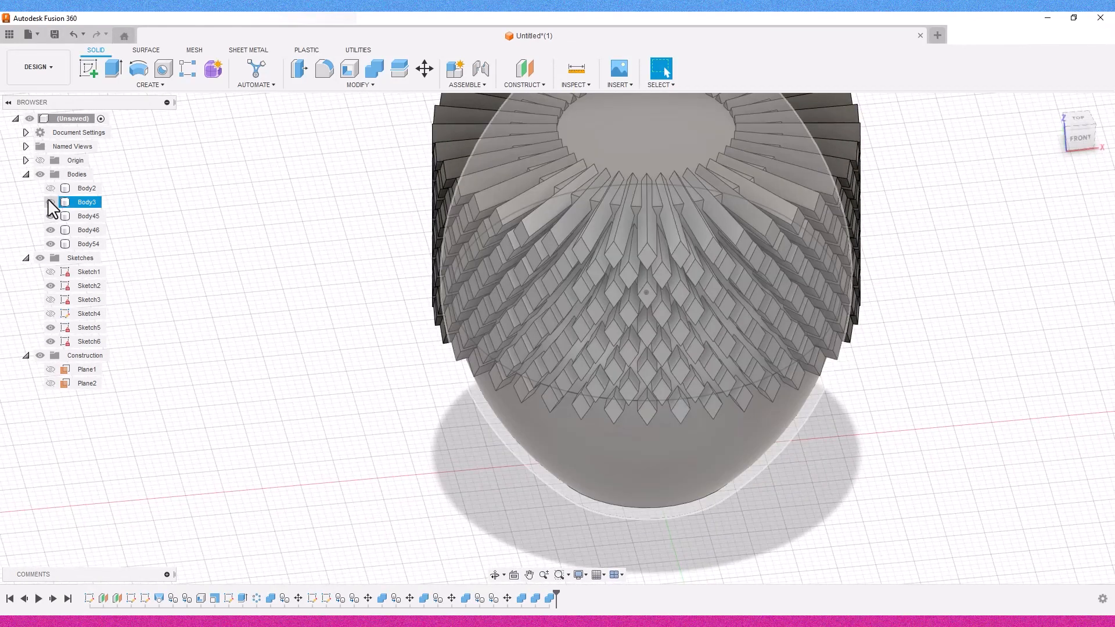
{"action": "left_click", "coordinate": [51, 188]}
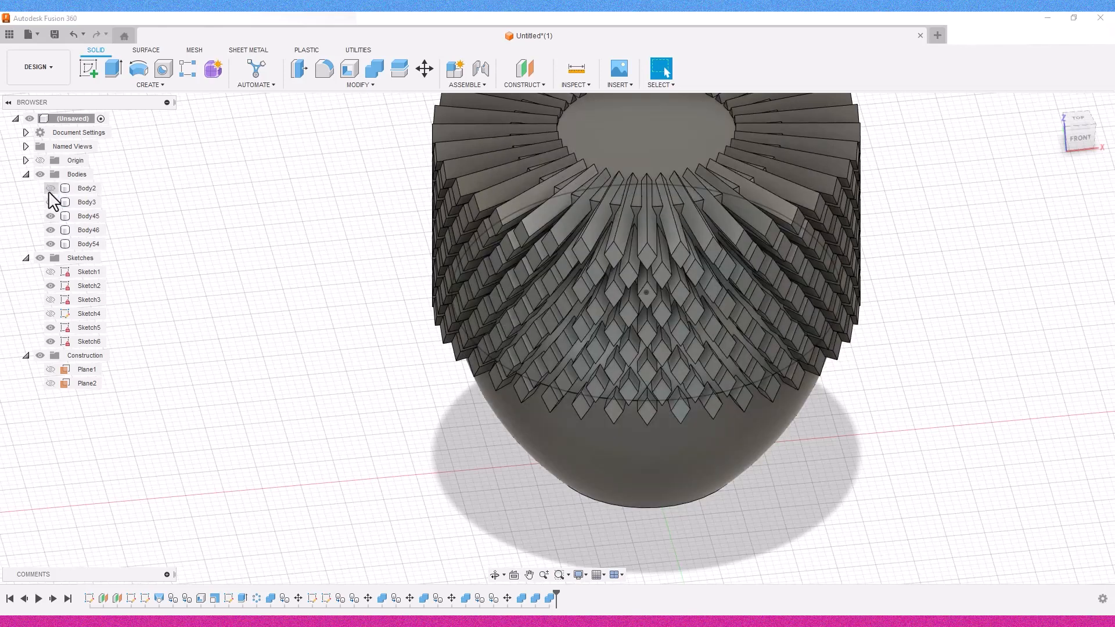
{"action": "left_click", "coordinate": [51, 244]}
{"action": "left_click", "coordinate": [50, 189]}
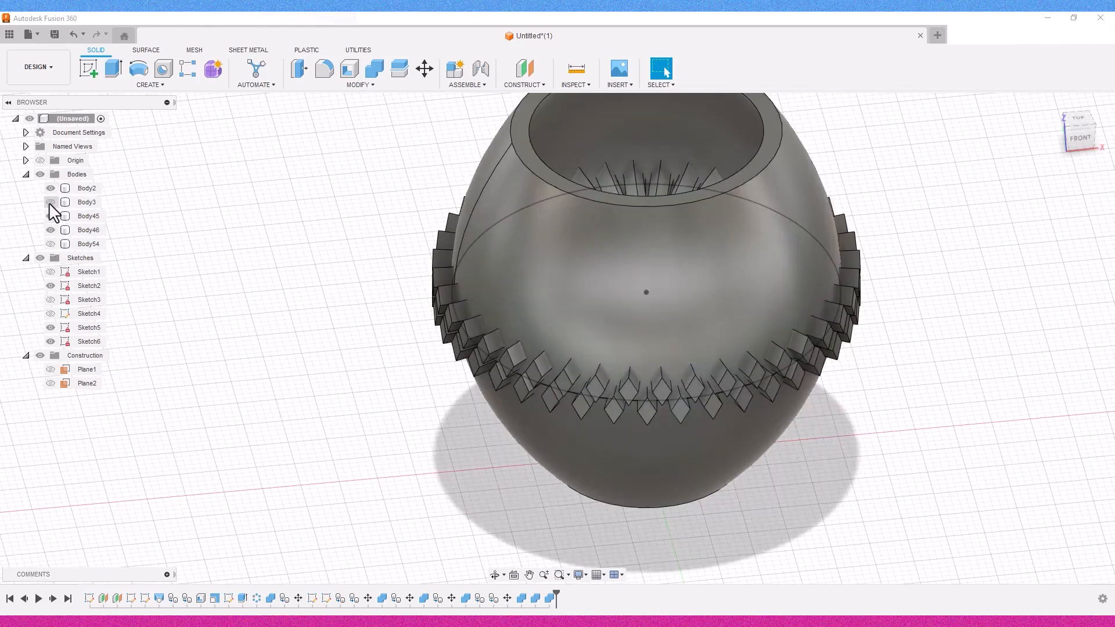
{"action": "left_click", "coordinate": [50, 202]}
{"action": "left_click", "coordinate": [51, 202]}
{"action": "left_click", "coordinate": [50, 189]}
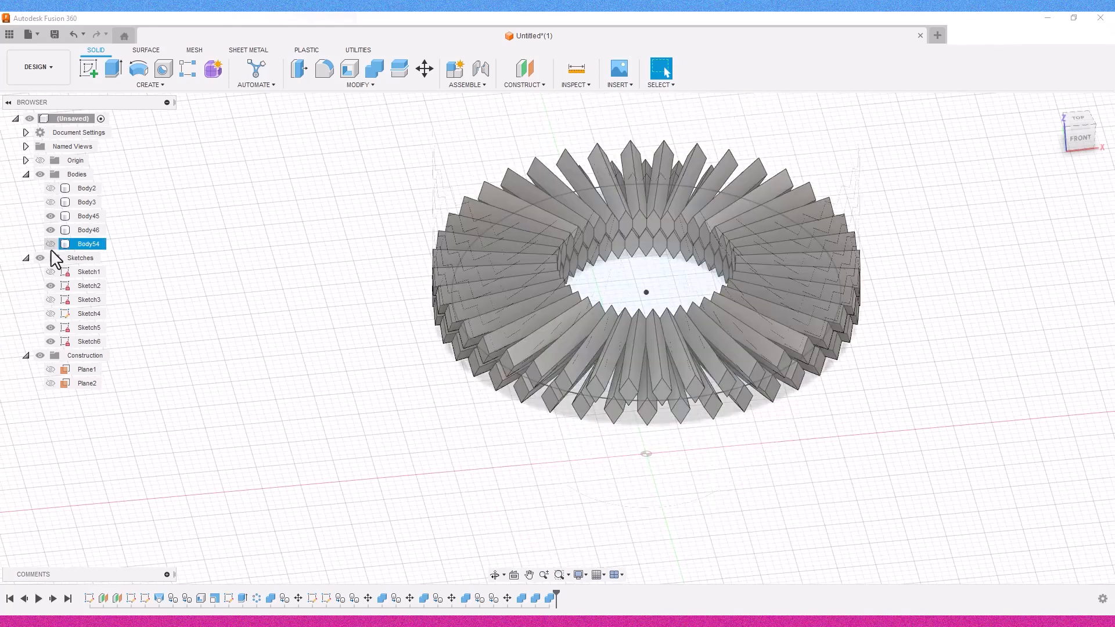
{"action": "left_click", "coordinate": [51, 244]}
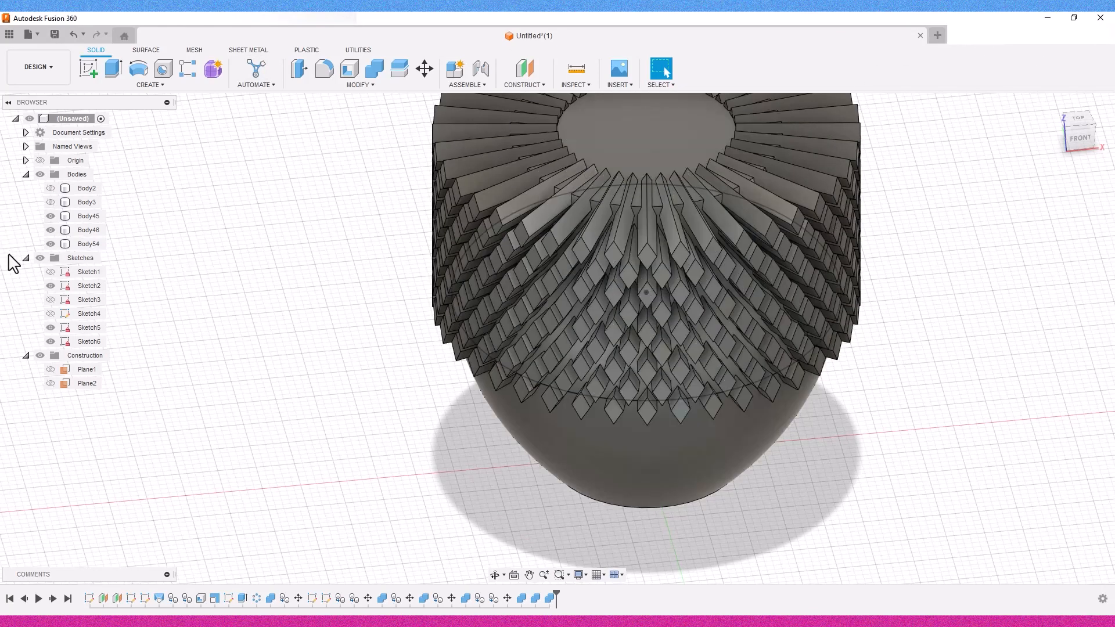
- Copy the two lowest rings, Body45 and Body46, and move the copies -6 mm along Z
{"action": "left_click", "coordinate": [80, 234]}
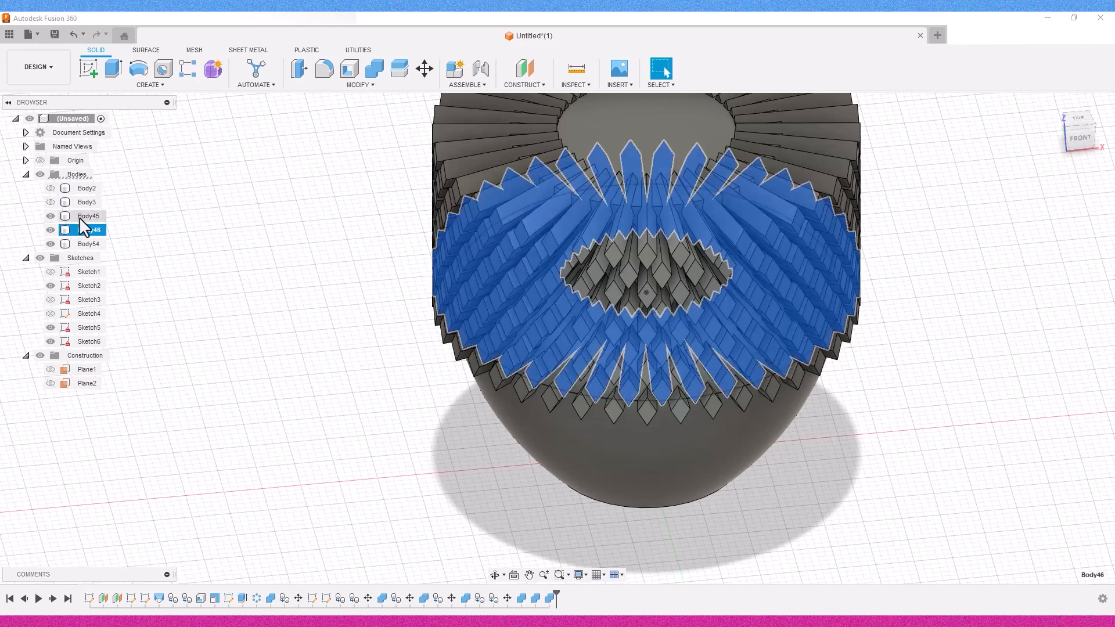
{"action": "left_click", "coordinate": [79, 218]}
{"action": "left_click", "coordinate": [121, 259]}
{"action": "left_click", "coordinate": [93, 220]}
{"action": "left_click", "coordinate": [92, 230], "text": "ctrl"}
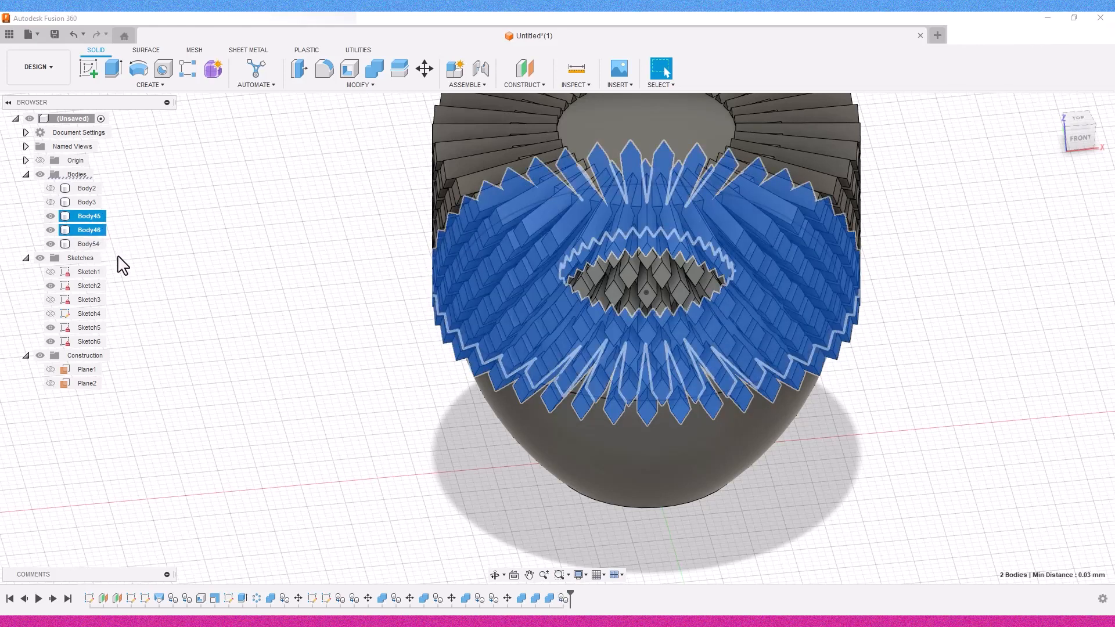
{"action": "key", "text": "ctrl+v"}
{"action": "left_click", "coordinate": [1078, 139]}
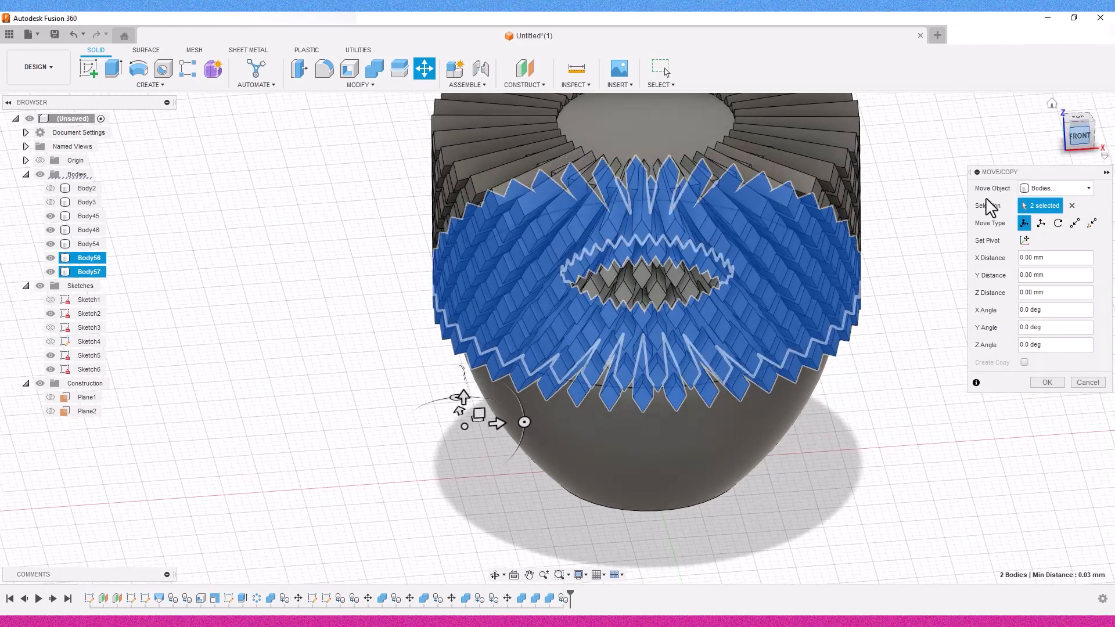
{"action": "left_click_drag", "start_coordinate": [432, 295], "coordinate": [432, 342]}
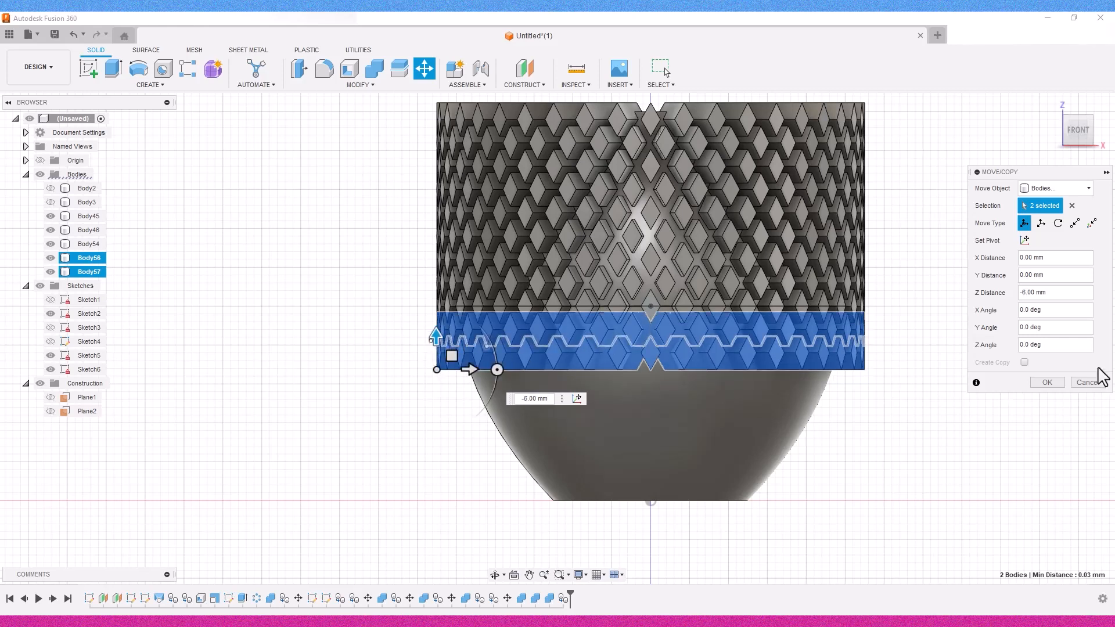
{"action": "left_click", "coordinate": [1047, 383]}
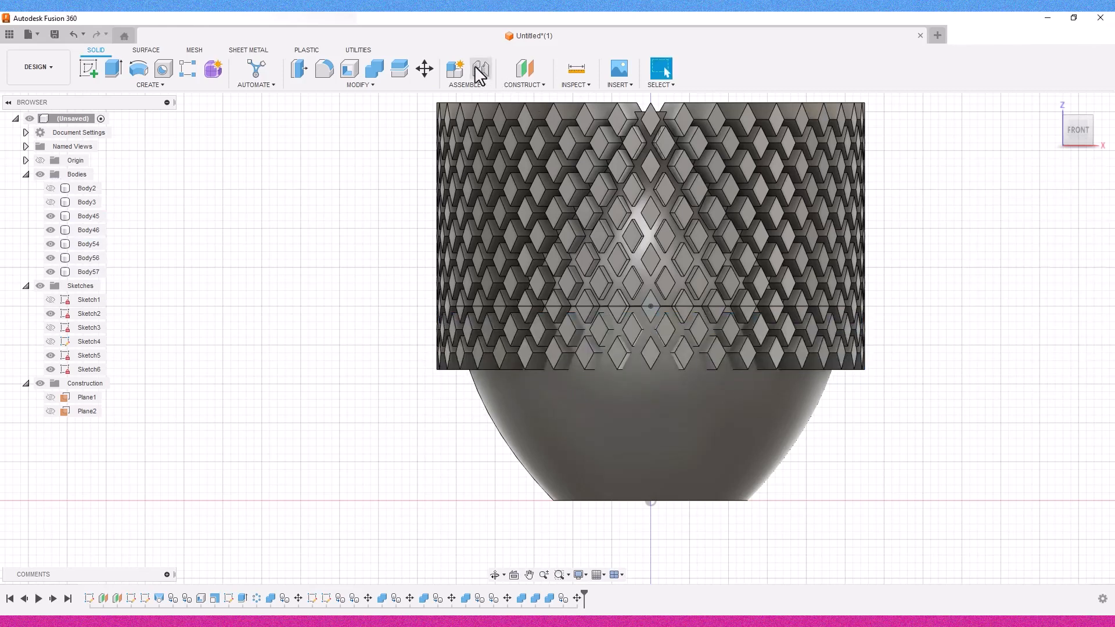
- Combine the vase Body54 with the rings Body45 and Body46 as tool bodies, using the Join operation
{"action": "left_click", "coordinate": [376, 70]}
{"action": "left_click", "coordinate": [636, 331]}
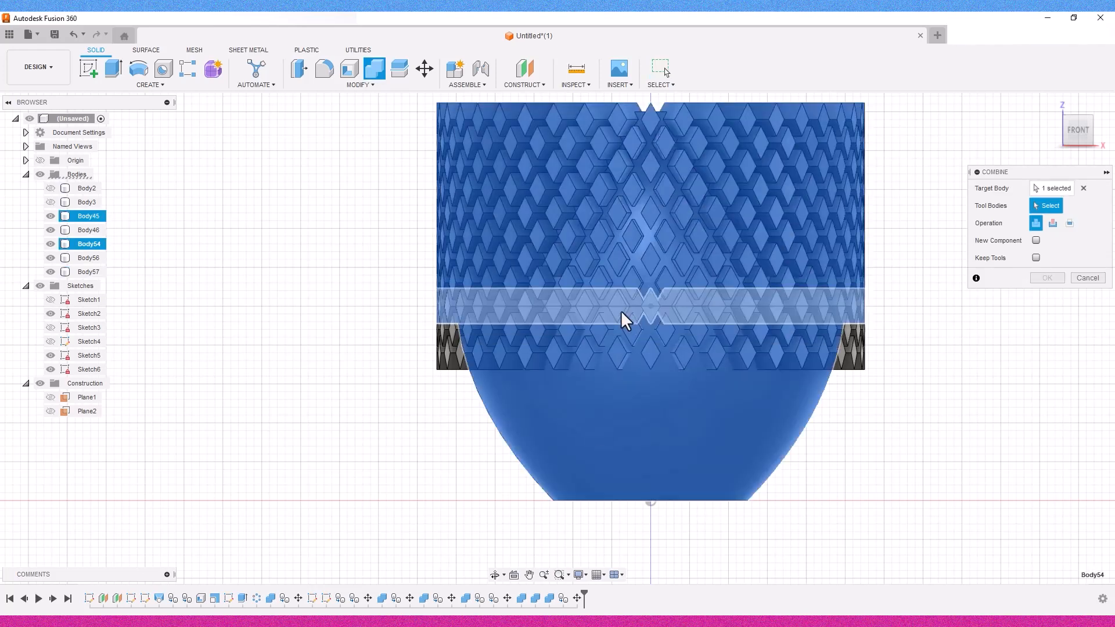
{"action": "left_click", "coordinate": [604, 280]}
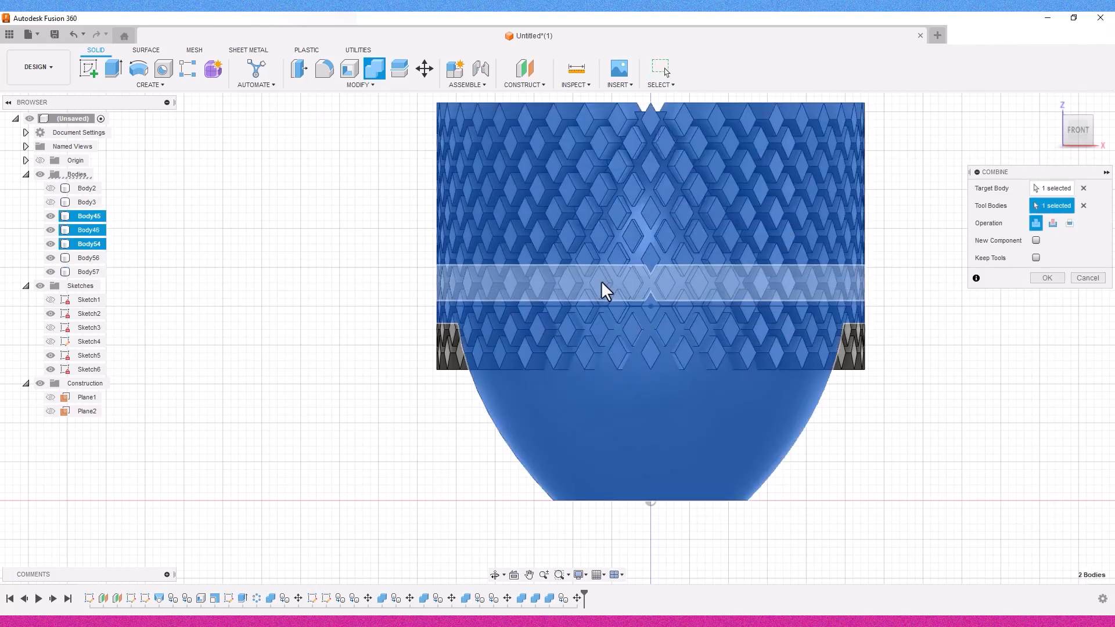
{"action": "left_click", "coordinate": [605, 281]}
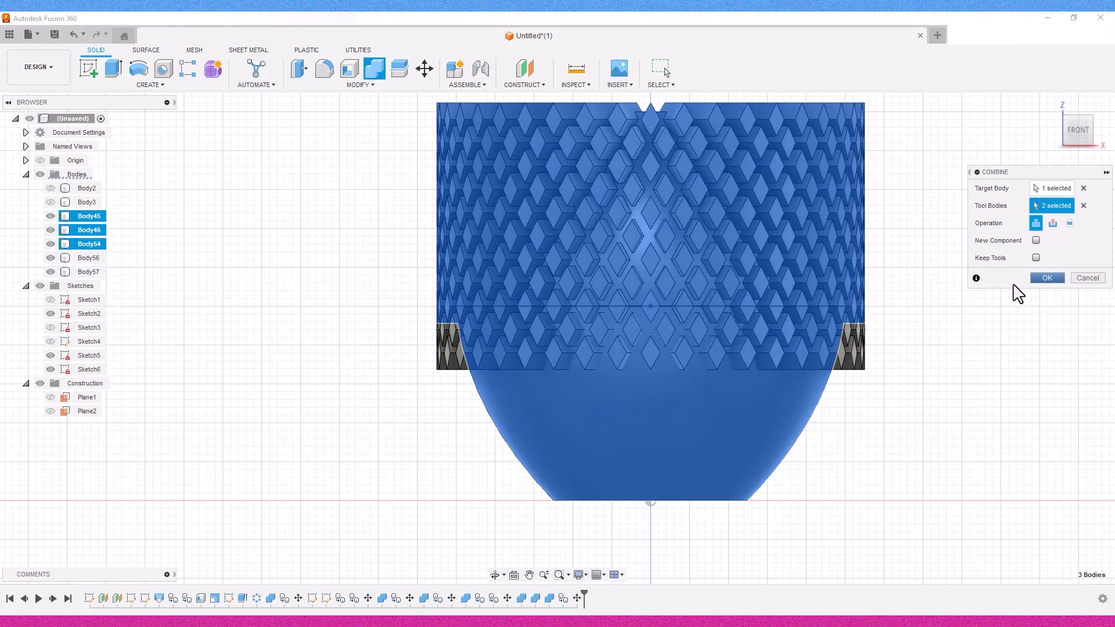
{"action": "key", "text": "Return"}
- Copy the two lowest rings, Body56 and Body57, and move the copies -6 mm along Z
{"action": "left_click", "coordinate": [88, 244]}
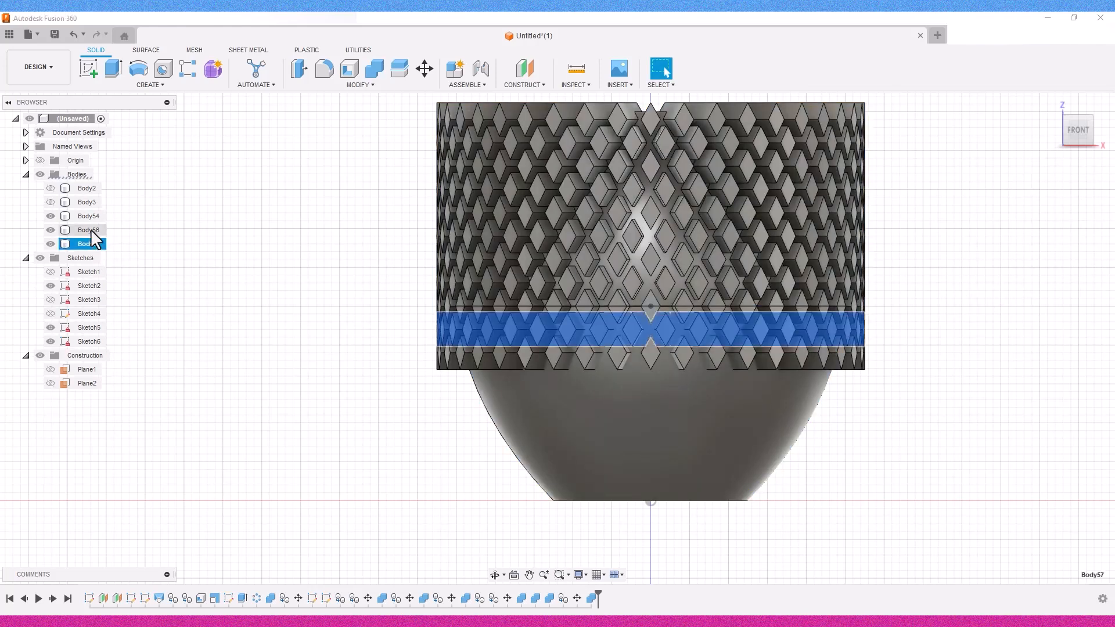
{"action": "key", "text": "m"}
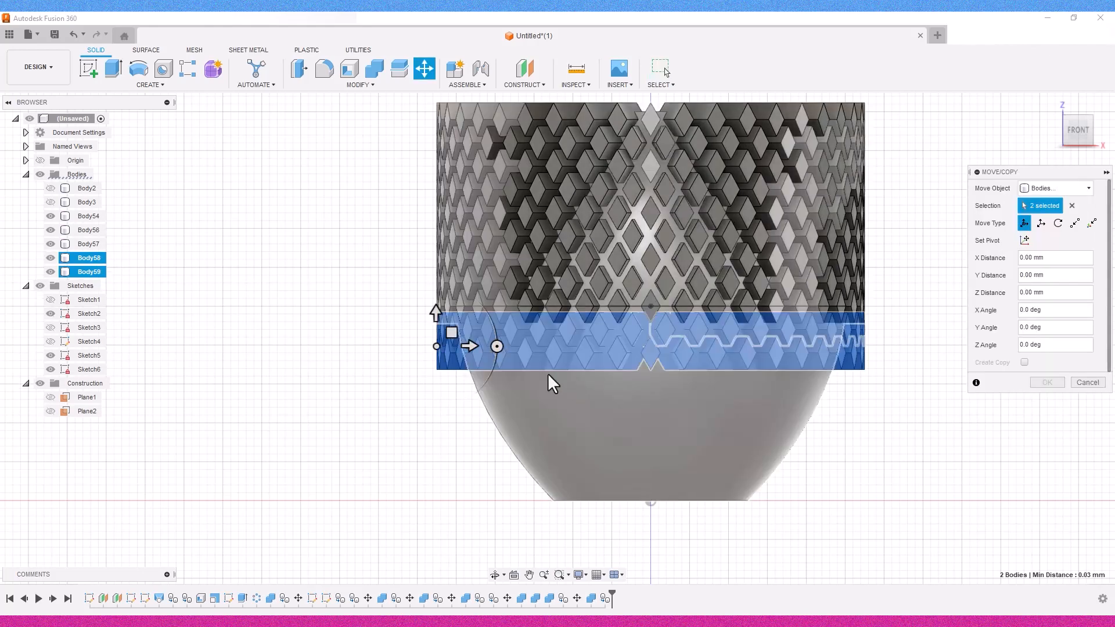
{"action": "left_click_drag", "start_coordinate": [430, 319], "coordinate": [436, 360]}
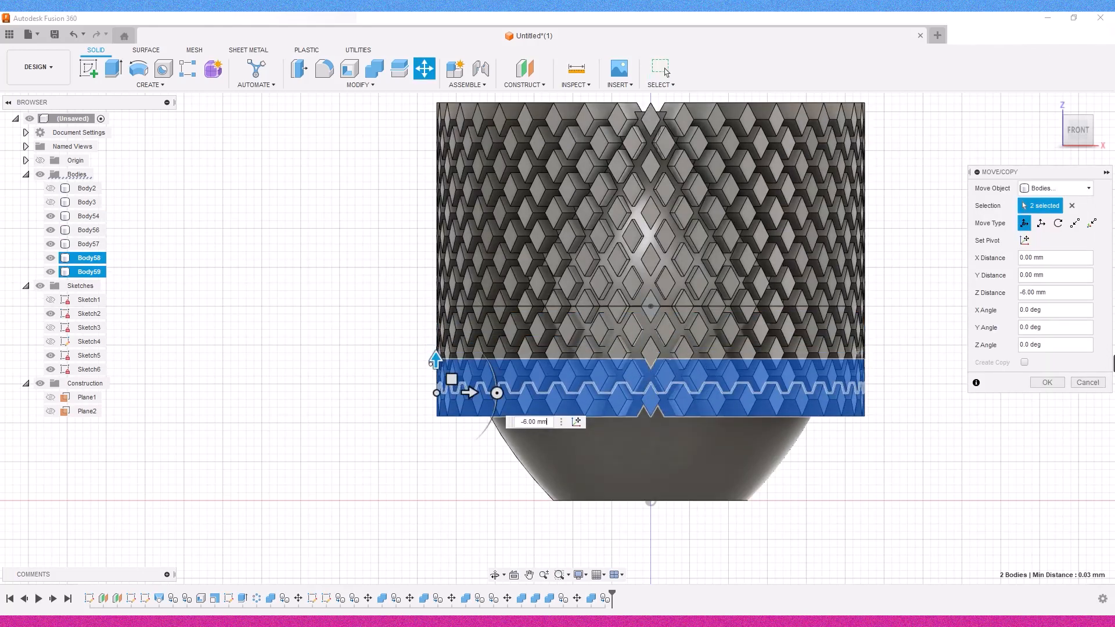
{"action": "left_click", "coordinate": [1049, 383]}
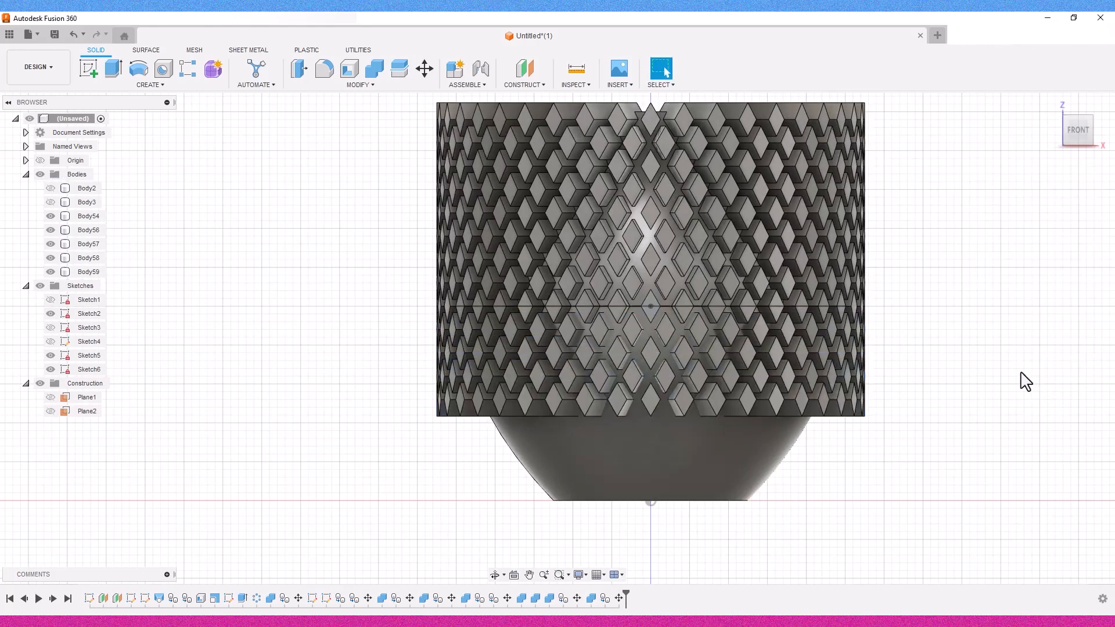
- Combine the ring Body56 with Body57 and the vase Body54 as tool bodies, using the Join operation
{"action": "left_click", "coordinate": [86, 256]}
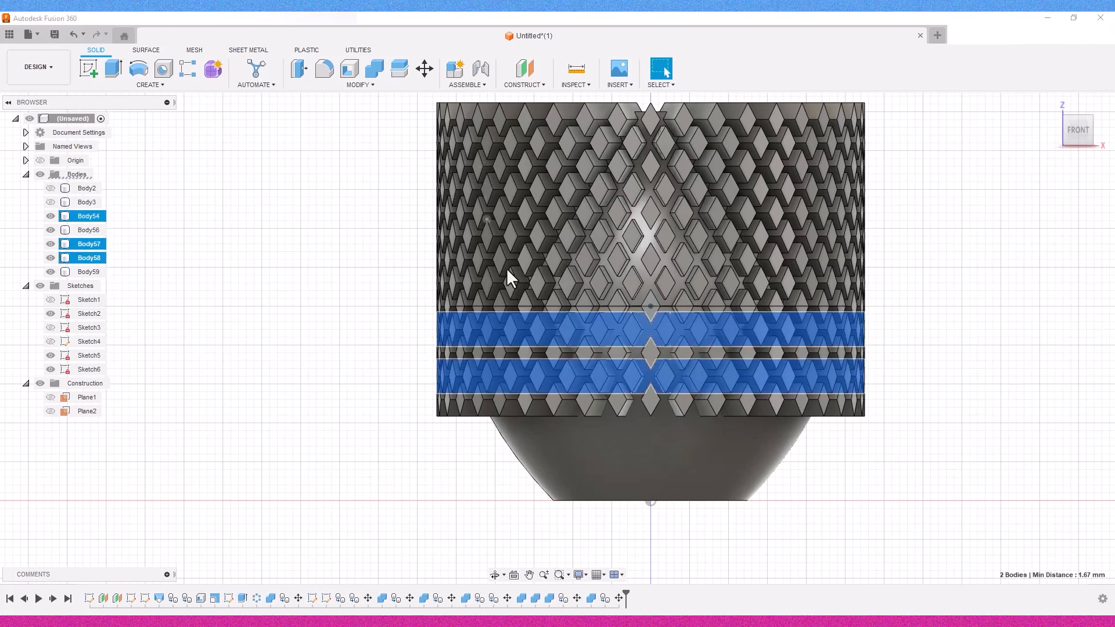
{"action": "left_click", "coordinate": [603, 336]}
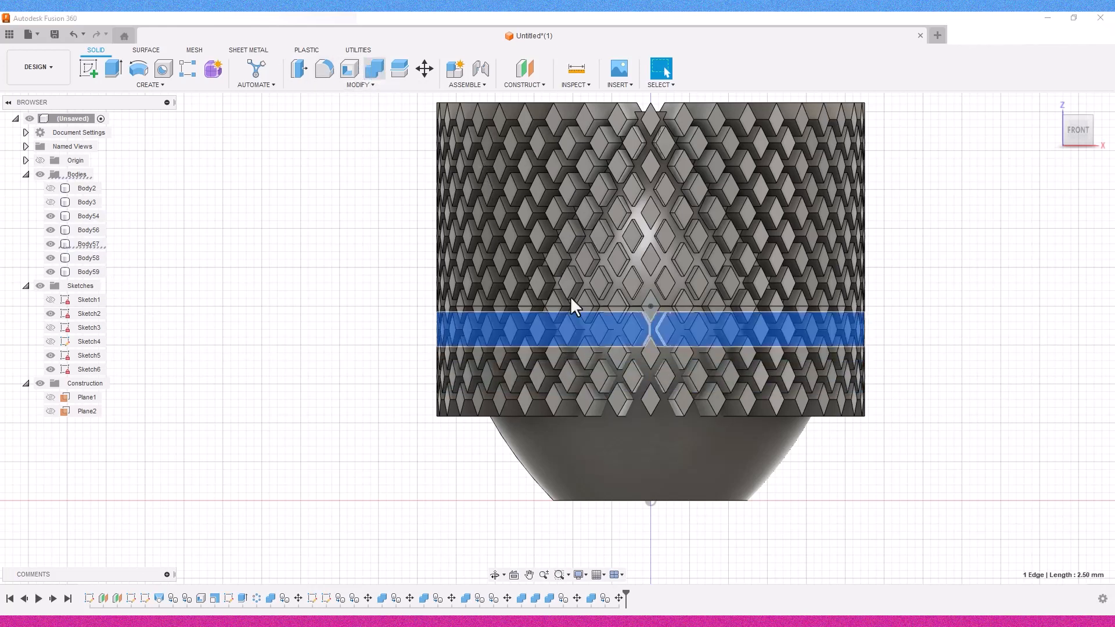
{"action": "left_click", "coordinate": [614, 352]}
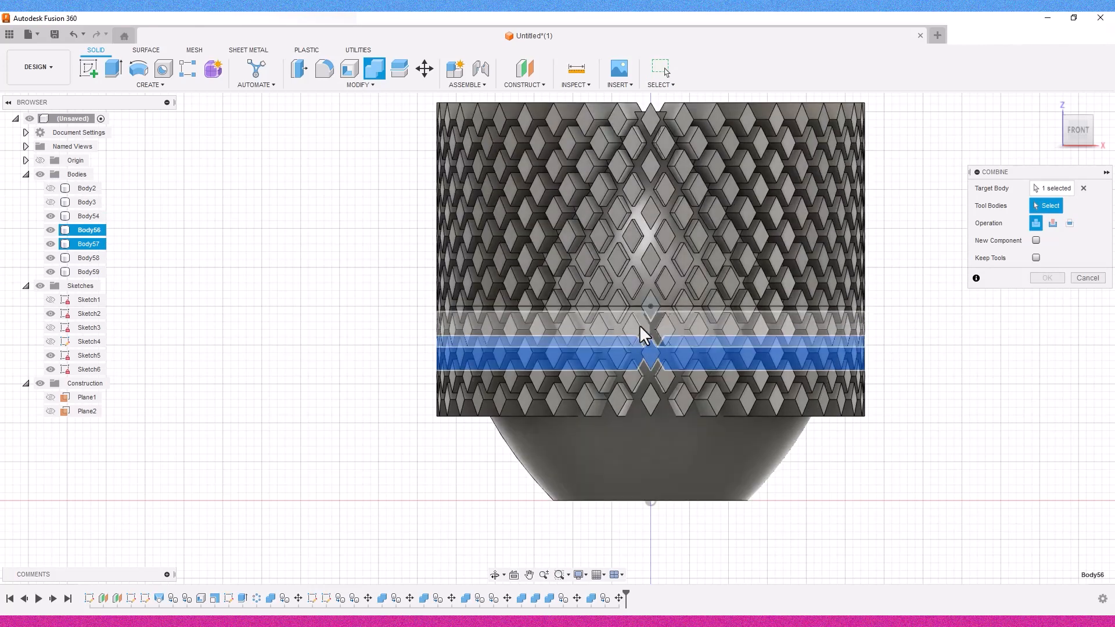
{"action": "left_click", "coordinate": [615, 331]}
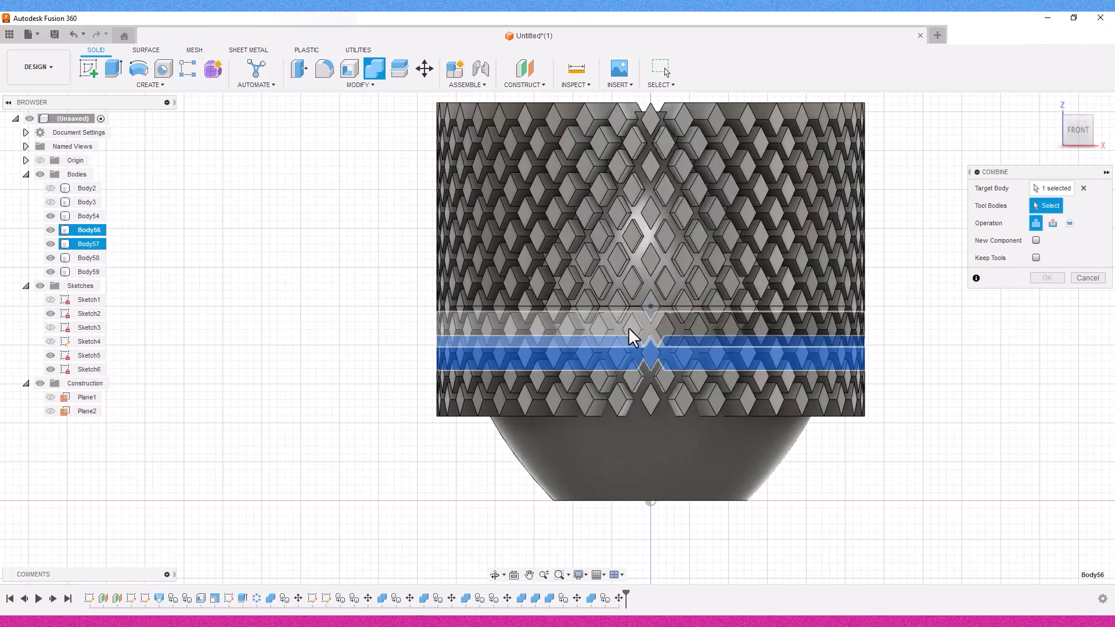
{"action": "left_click", "coordinate": [633, 468]}
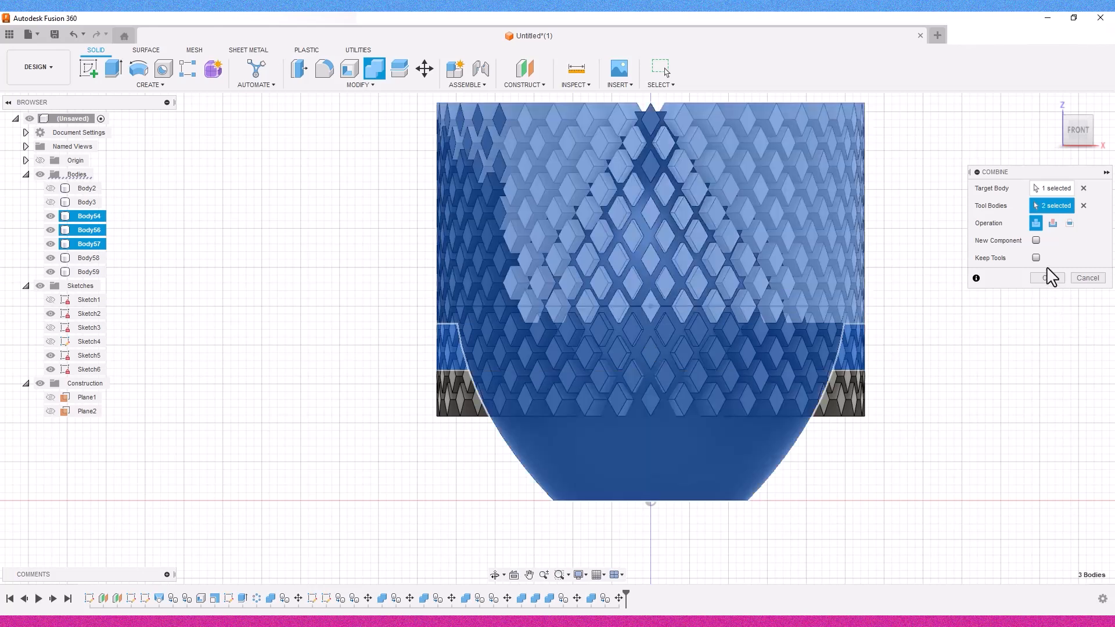
{"action": "left_click", "coordinate": [1047, 278]}
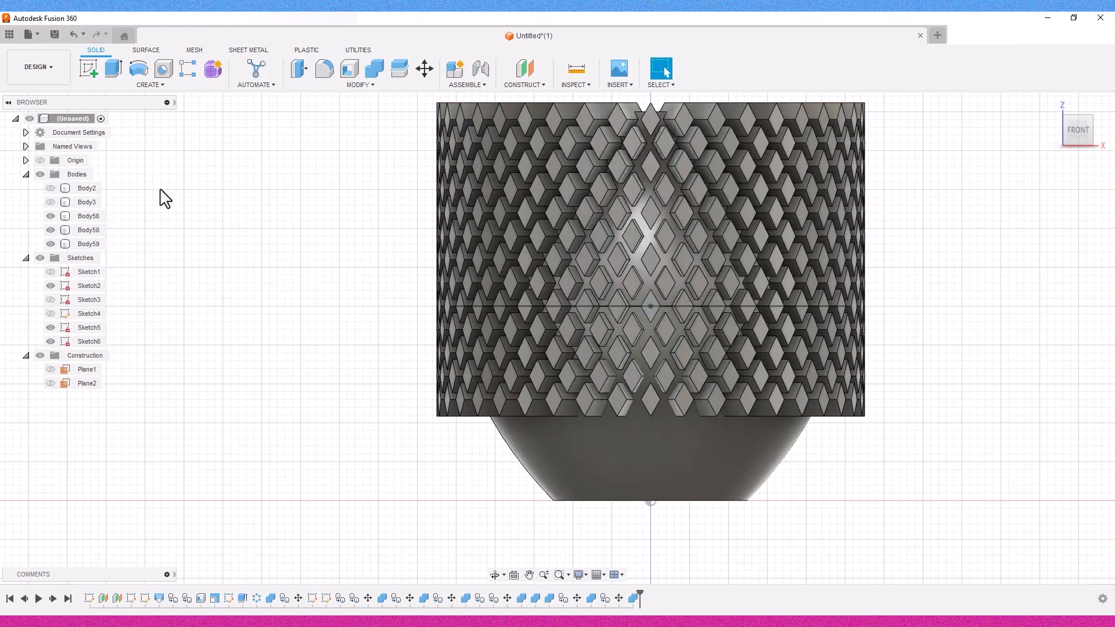
- Copy the two lowest rings, Body58 and Body59, and move the copies -6 mm along Z
{"action": "left_click", "coordinate": [82, 228]}
{"action": "left_click", "coordinate": [84, 244], "text": "shift"}
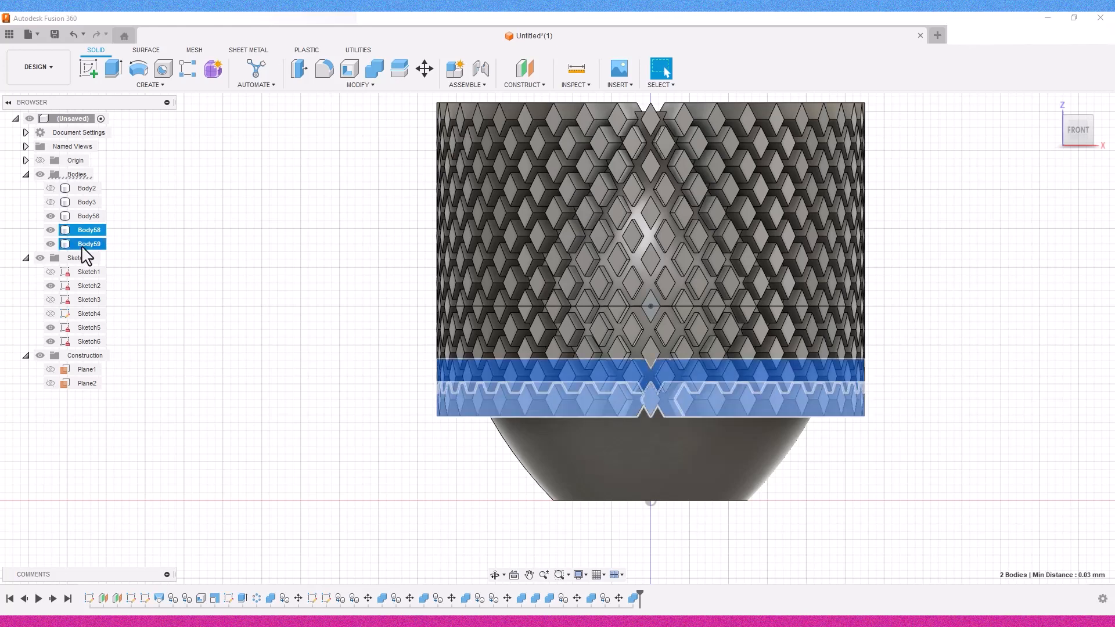
{"action": "key", "text": "m"}
{"action": "mouse_move", "coordinate": [441, 385]}
{"action": "left_mouse_down"}
{"action": "mouse_move", "coordinate": [444, 415]}
{"action": "mouse_move", "coordinate": [438, 405]}
{"action": "left_mouse_up"}
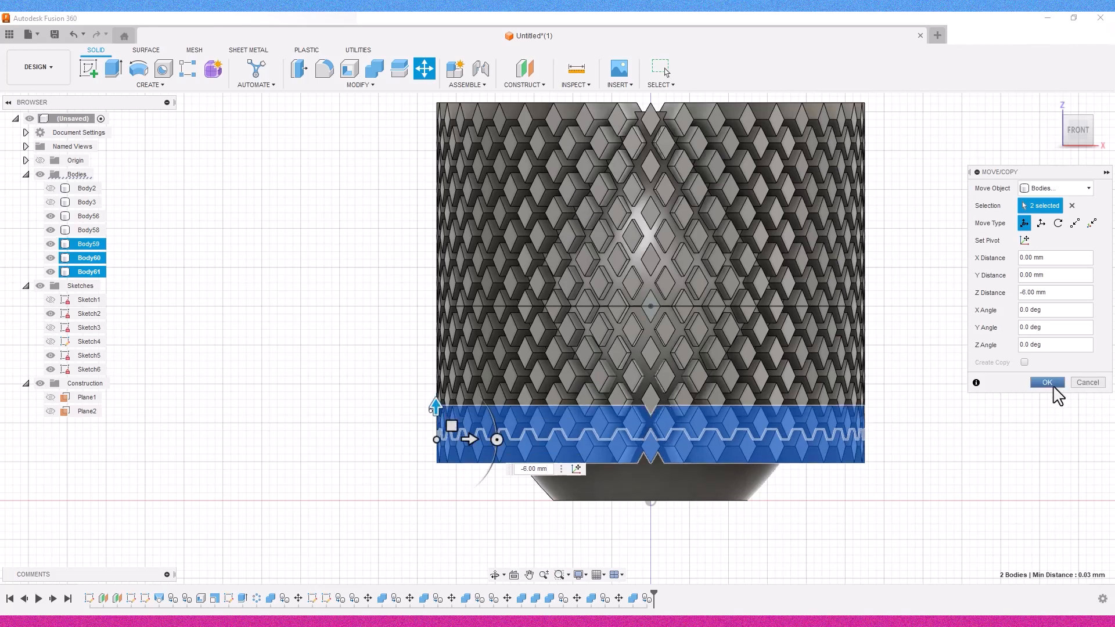
{"action": "left_click", "coordinate": [1048, 383]}
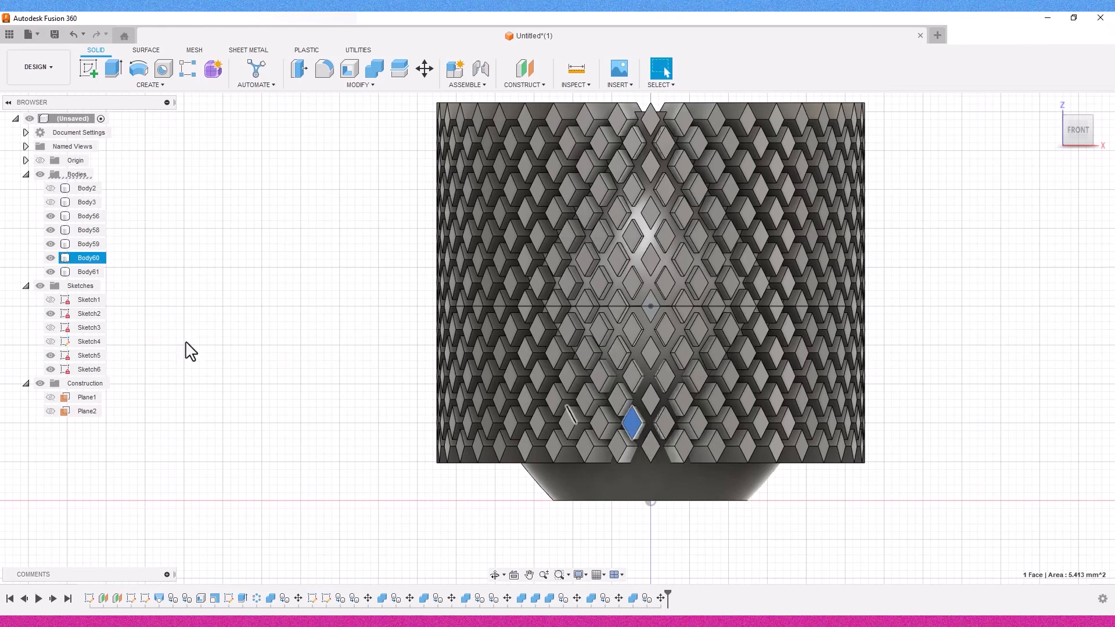
- Copy the second-lowest ring, Body60, and move the copy -6 mm along Z
{"action": "left_click", "coordinate": [90, 258]}
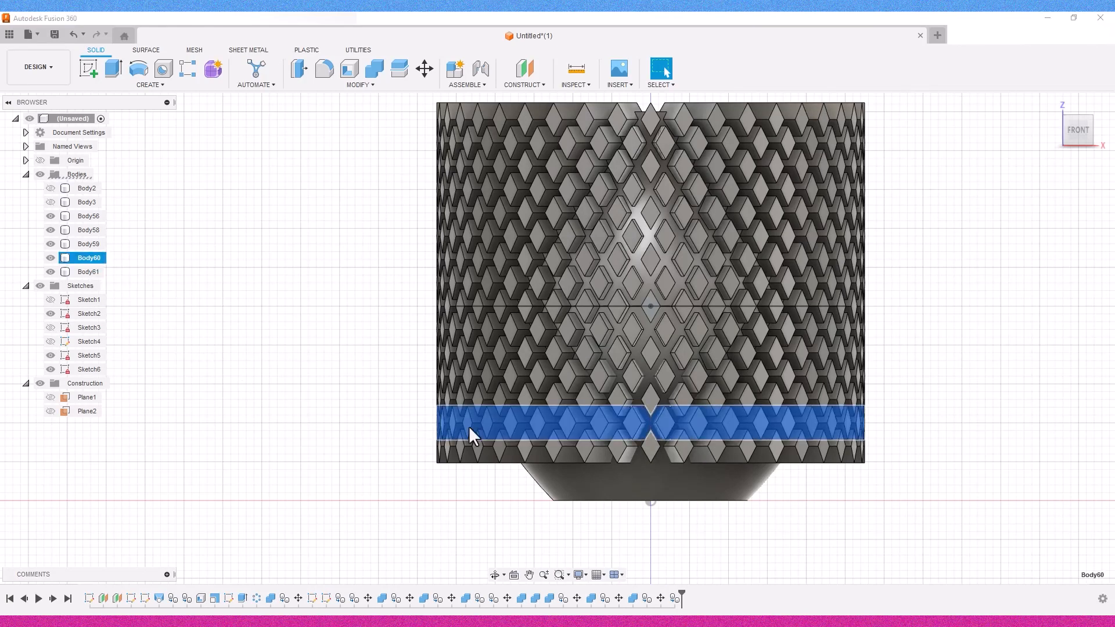
{"action": "key", "text": "ctrl+c"}
{"action": "key", "text": "ctrl+v"}
{"action": "left_click_drag", "start_coordinate": [438, 416], "coordinate": [437, 465]}
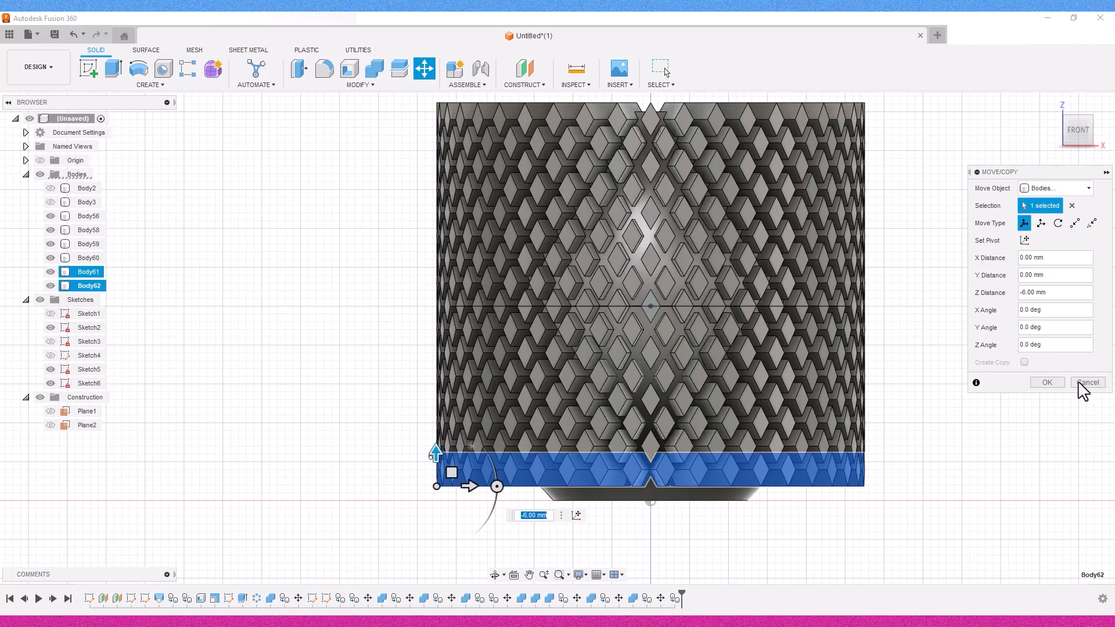
{"action": "left_click", "coordinate": [1044, 383]}
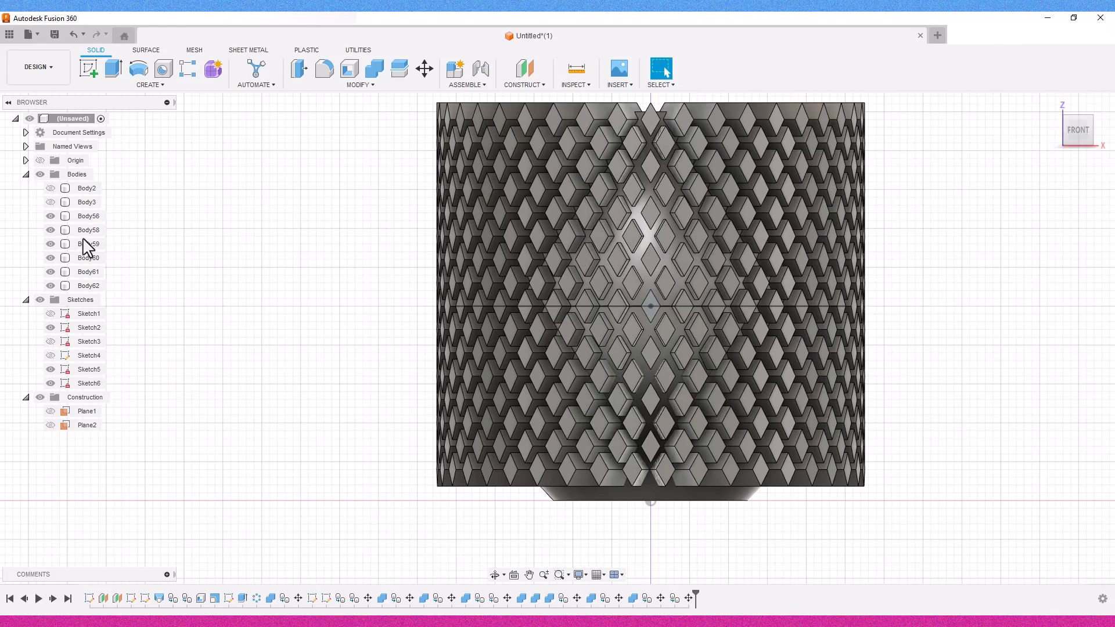
- Copy the second-lowest ring, Body61, and move the copy -6 mm along Z
{"action": "left_click", "coordinate": [84, 262]}
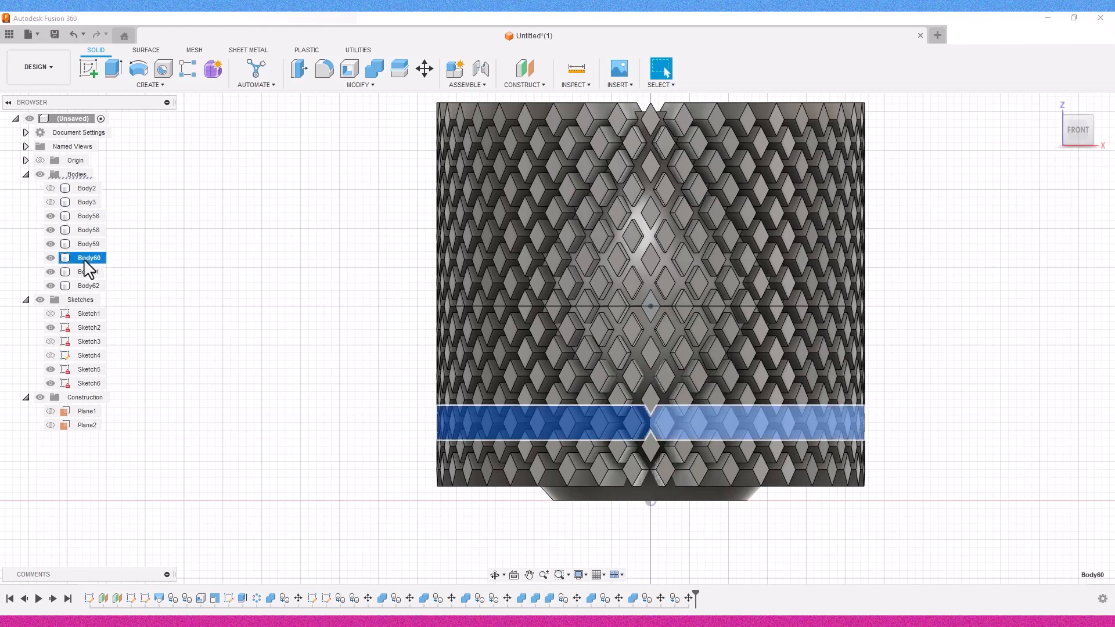
{"action": "left_click", "coordinate": [87, 271]}
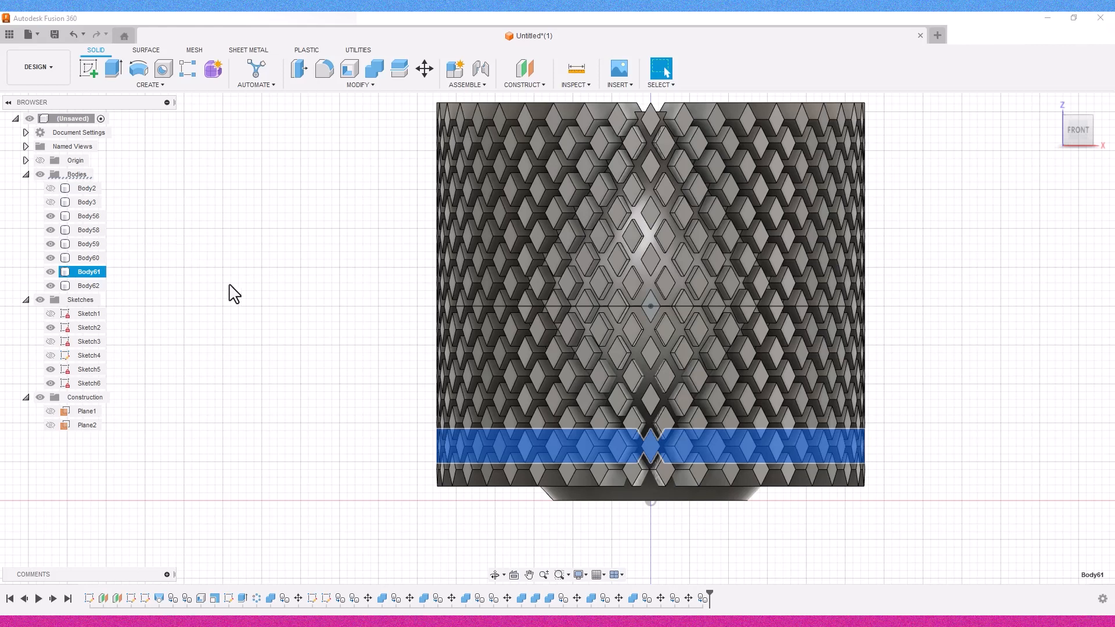
{"action": "key", "text": "ctrl+v"}
{"action": "left_click_drag", "start_coordinate": [438, 430], "coordinate": [437, 473]}
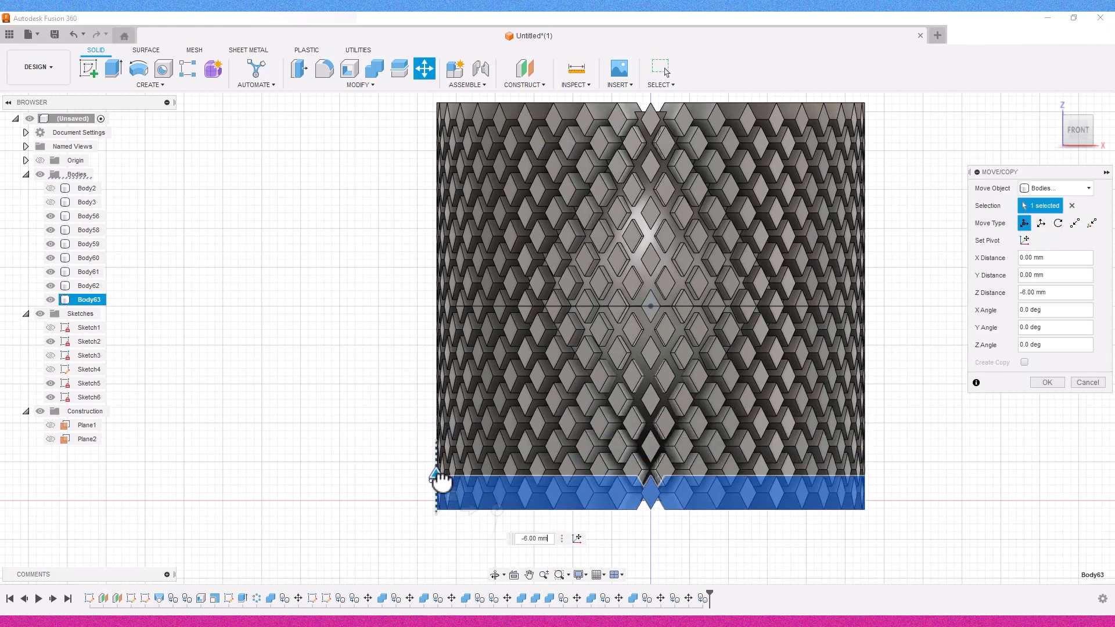
{"action": "left_click", "coordinate": [1047, 382]}
- Combine the vase body Body56 with all remaining rings, Body58 to Body63, as tool bodies, using the Join operation
{"action": "left_click", "coordinate": [1079, 119]}
{"action": "left_click_drag", "start_coordinate": [1079, 70], "coordinate": [1075, 134]}
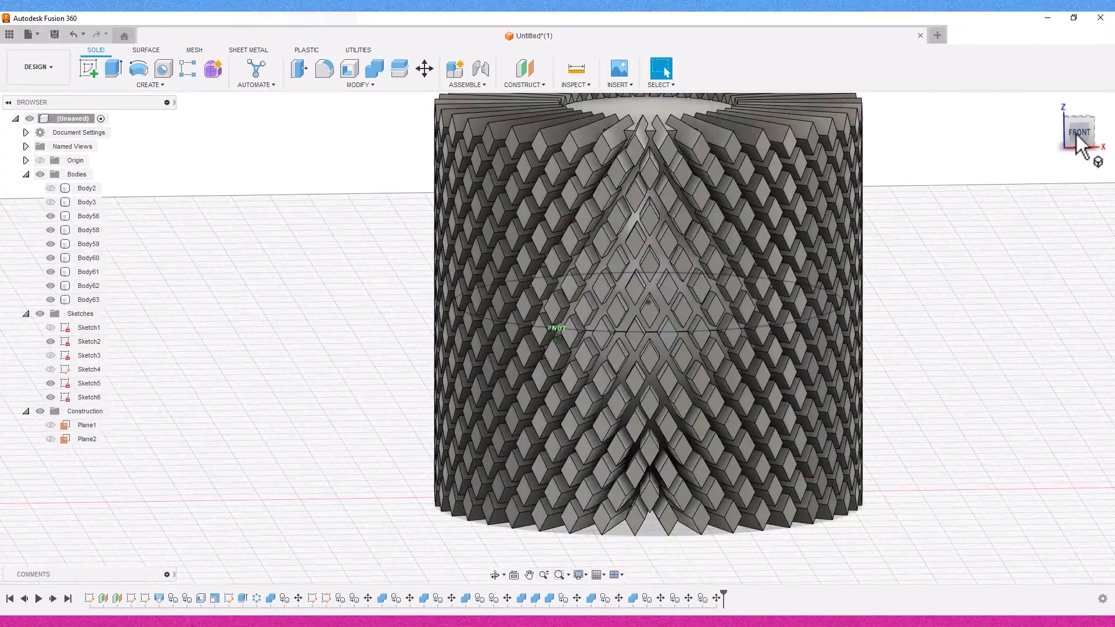
{"action": "left_click", "coordinate": [1075, 134]}
{"action": "left_click", "coordinate": [733, 96]}
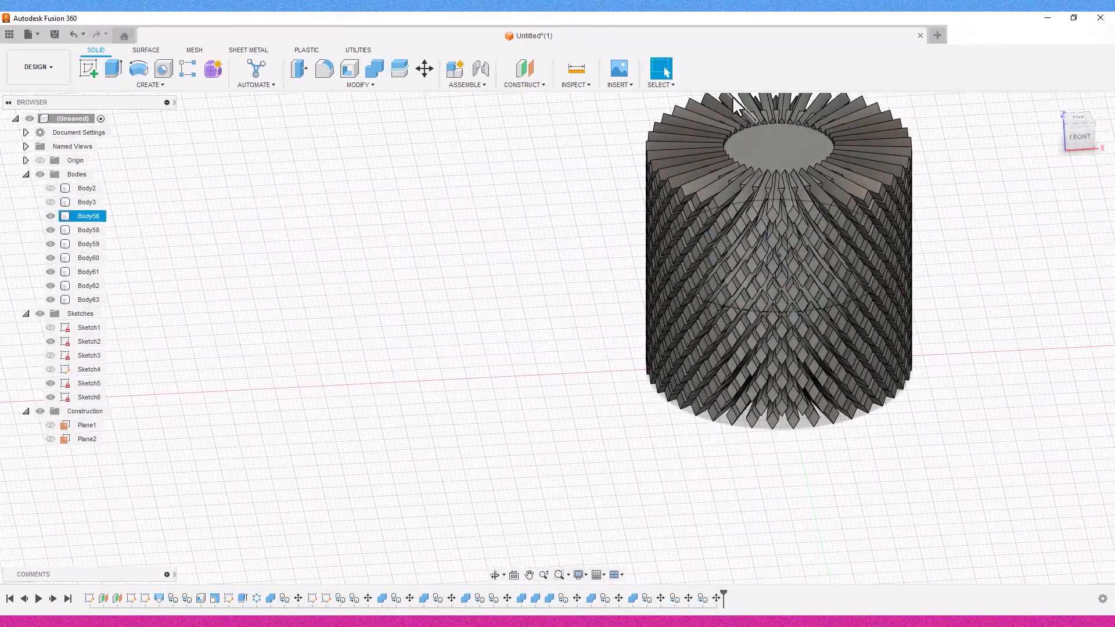
{"action": "left_click", "coordinate": [375, 69]}
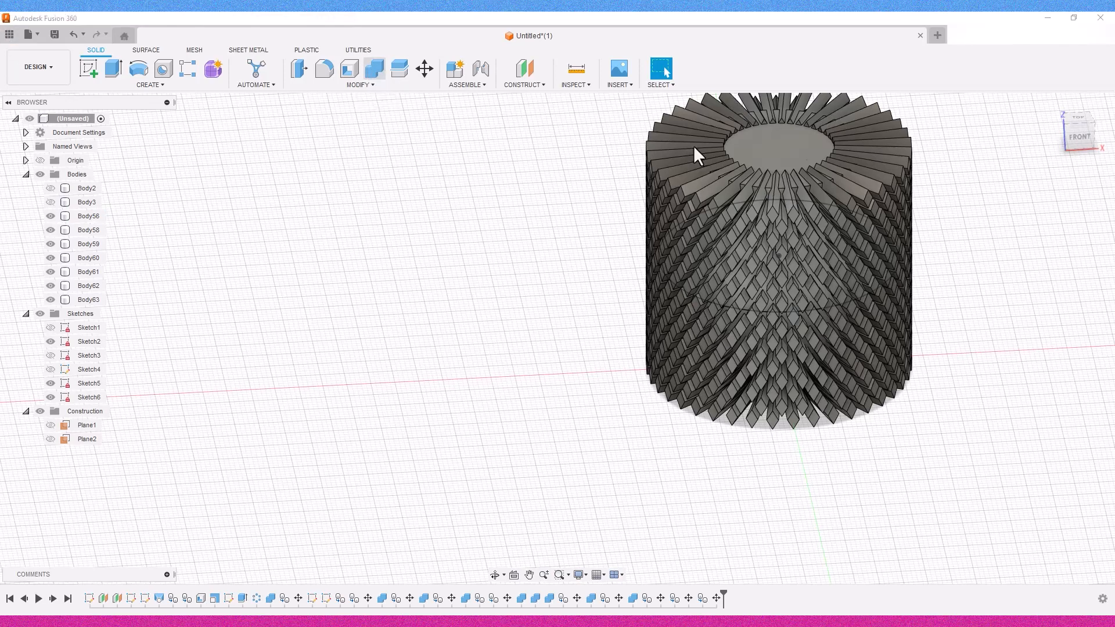
{"action": "left_click", "coordinate": [785, 168]}
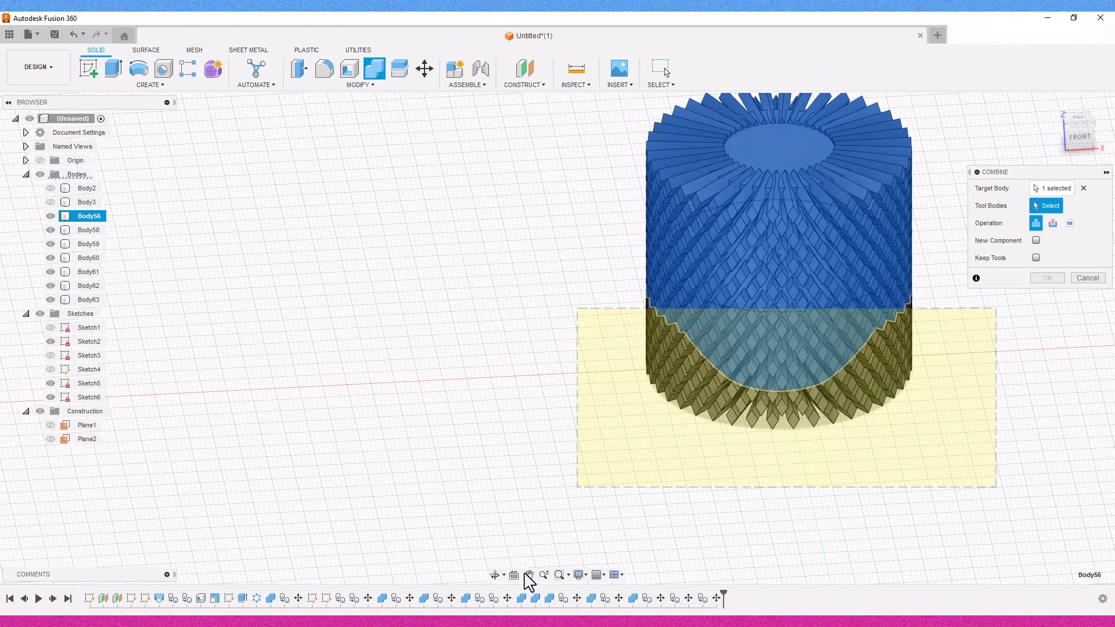
{"action": "key", "text": "ctrl+a"}
{"action": "left_click", "coordinate": [1046, 278]}
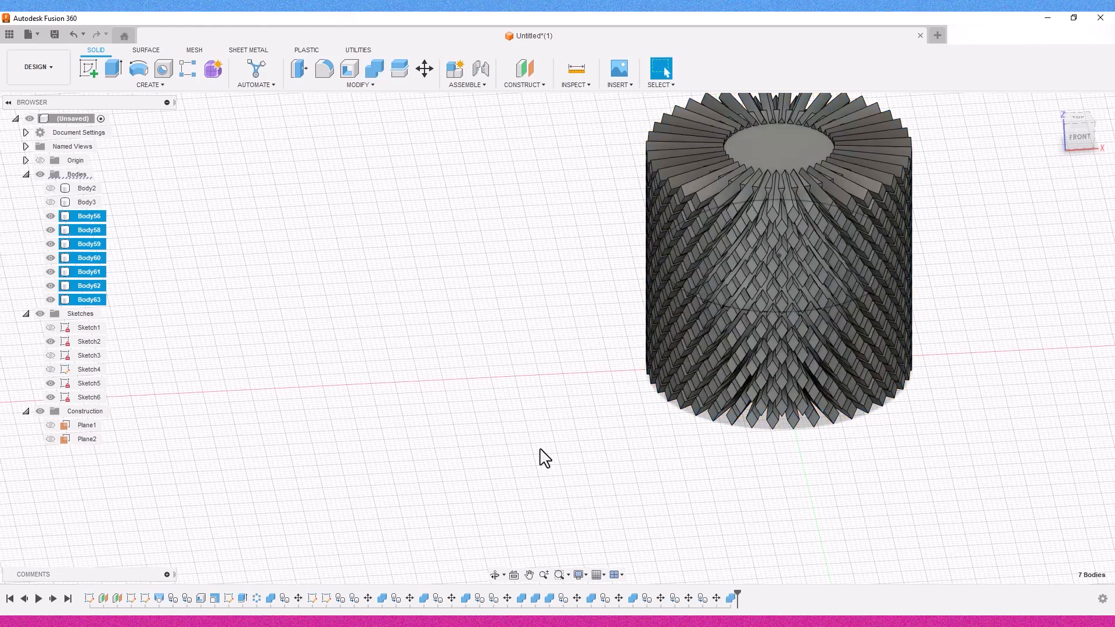
- Split Body56 using the vase's flat upper rim face as the extended splitting tool
{"action": "middle_click_drag", "start_coordinate": [683, 453], "coordinate": [488, 520]}
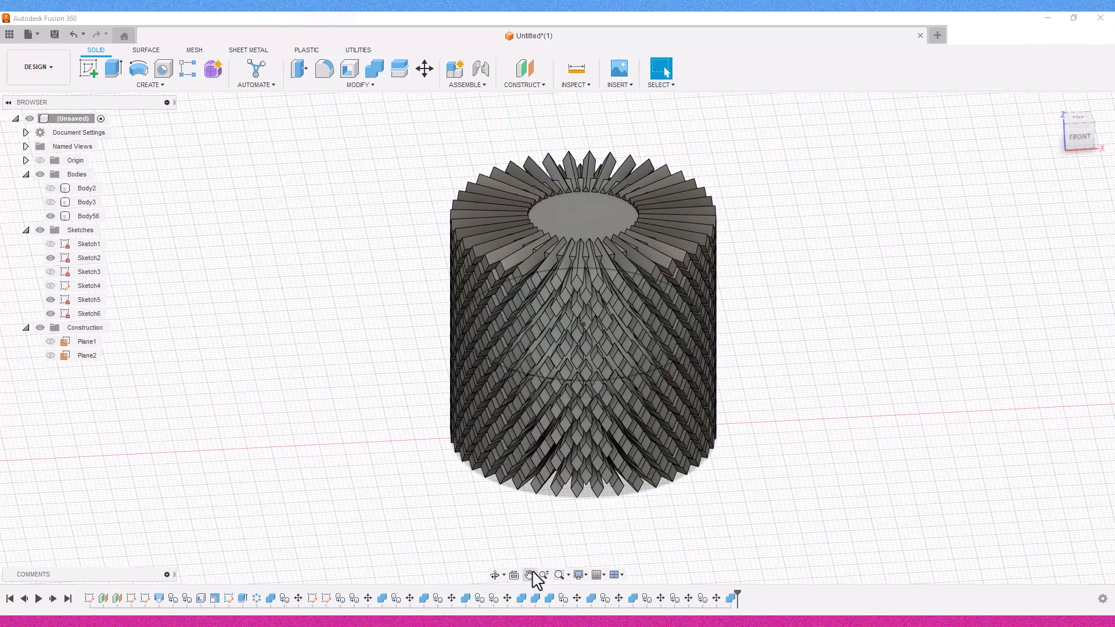
{"action": "middle_click_drag", "start_coordinate": [545, 540], "coordinate": [610, 520]}
{"action": "left_click", "coordinate": [681, 214]}
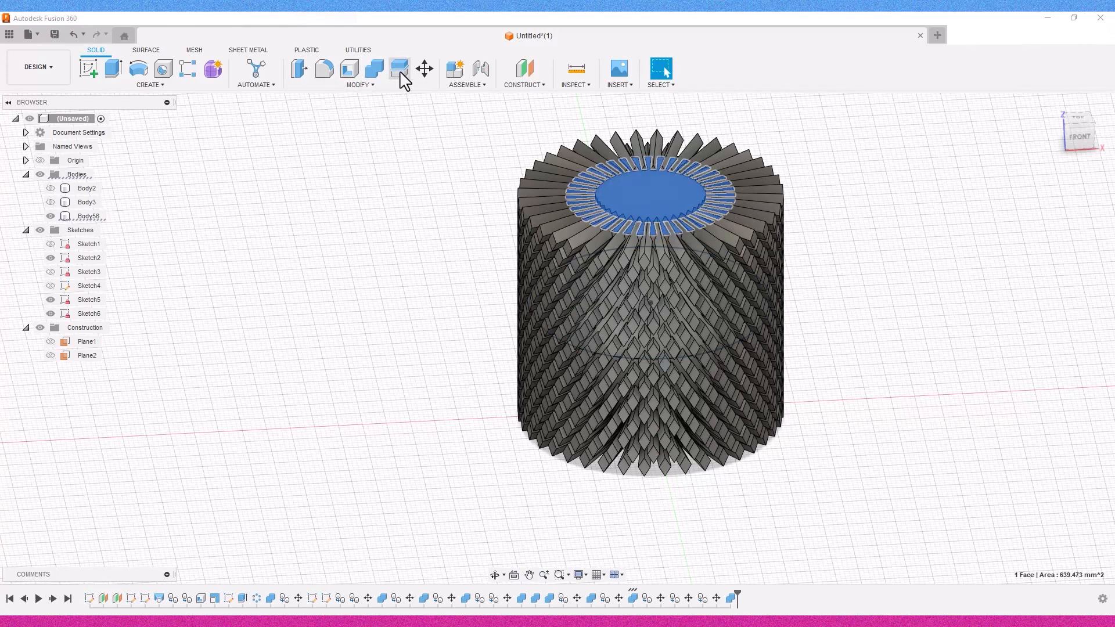
{"action": "left_click", "coordinate": [400, 70]}
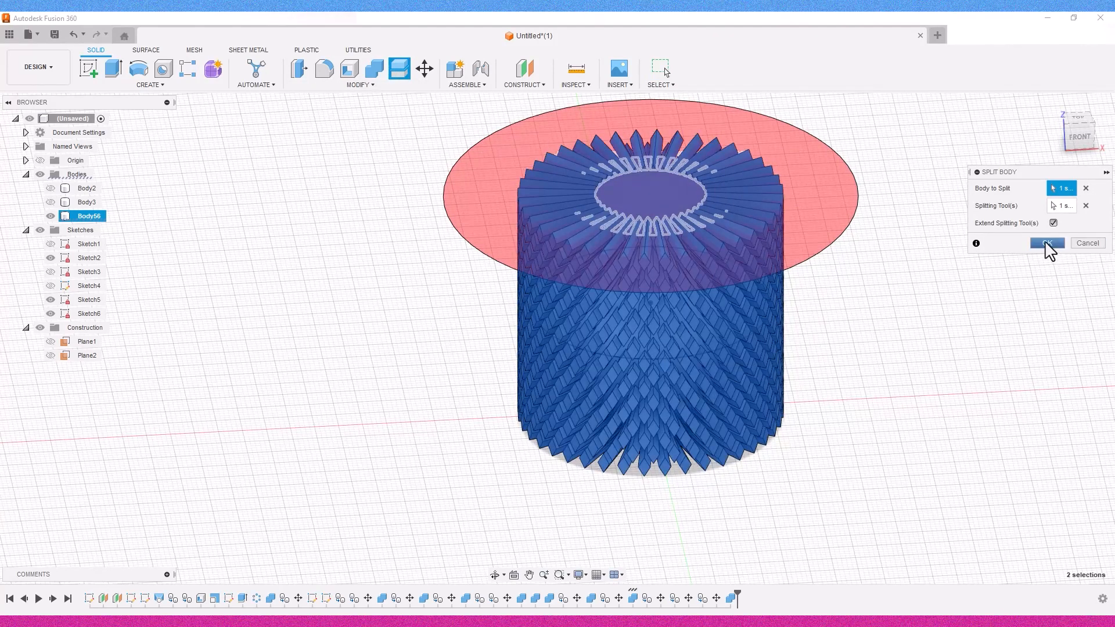
{"action": "left_click", "coordinate": [1048, 244]}
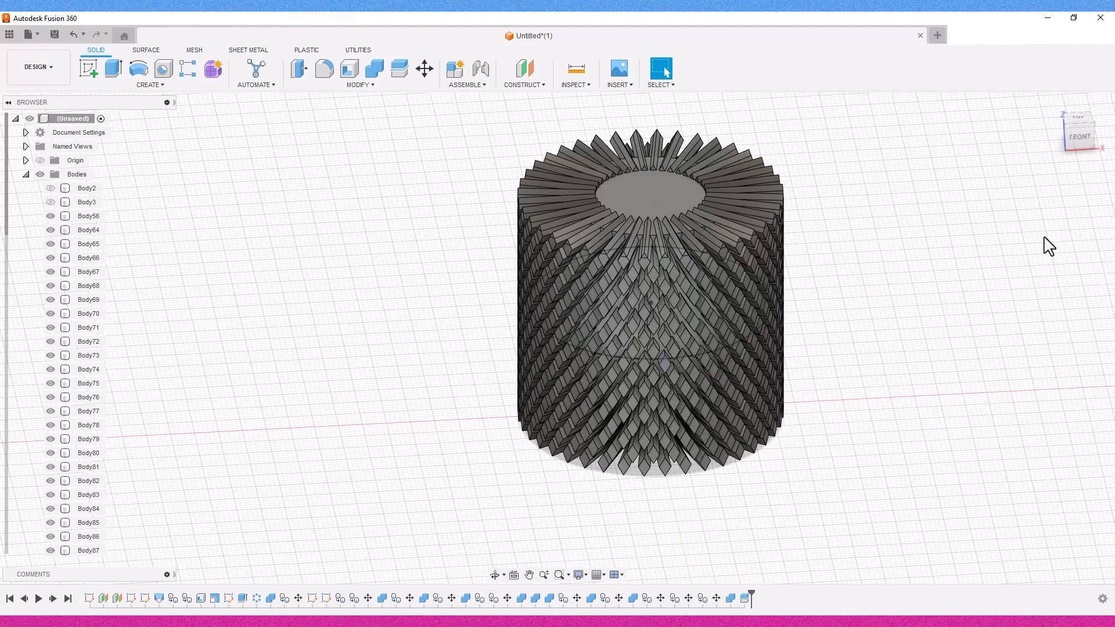
- Remove the split-off pieces above the rim, Body64 through Body103
{"action": "left_click", "coordinate": [92, 217]}
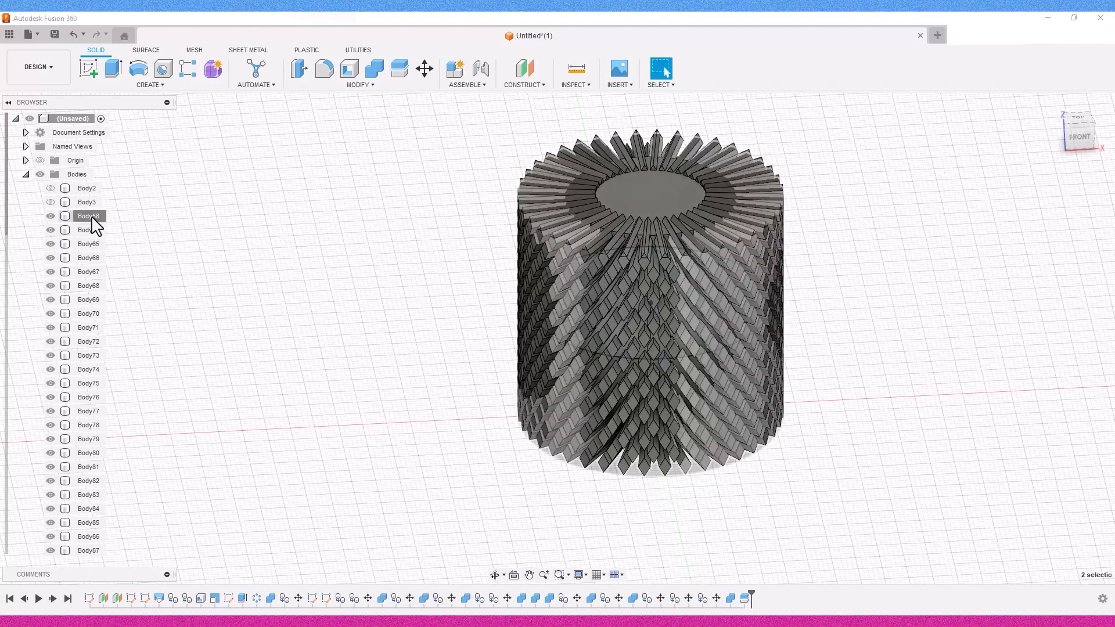
{"action": "left_click", "coordinate": [92, 231]}
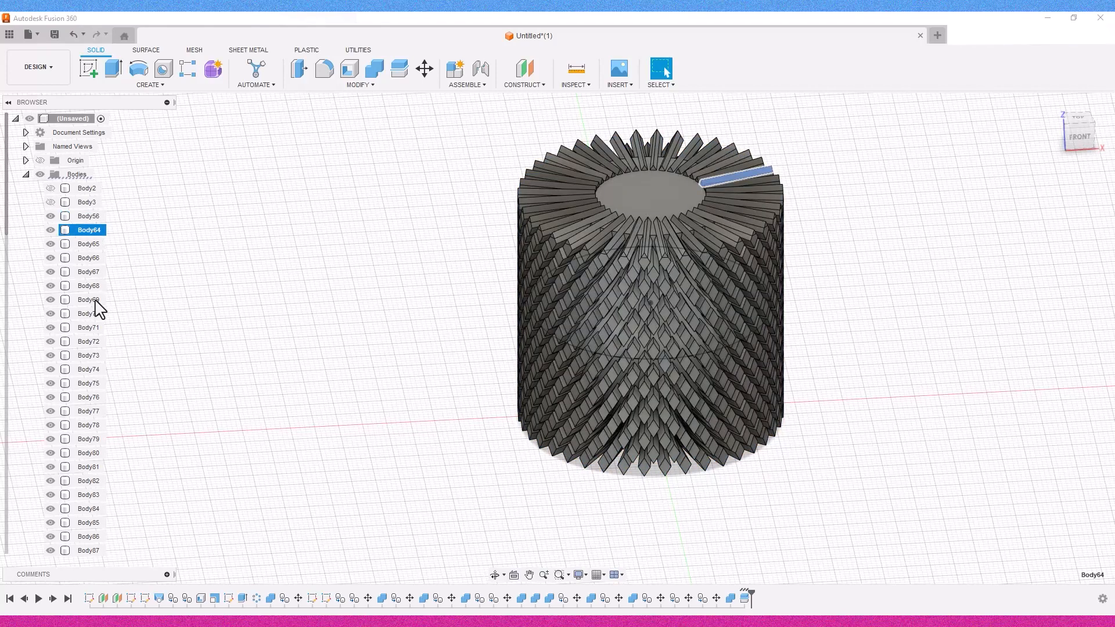
{"action": "scroll", "coordinate": [78, 348], "scroll_direction": "down", "scroll_amount": 2}
{"action": "scroll", "coordinate": [79, 378], "scroll_direction": "down", "scroll_amount": 6}
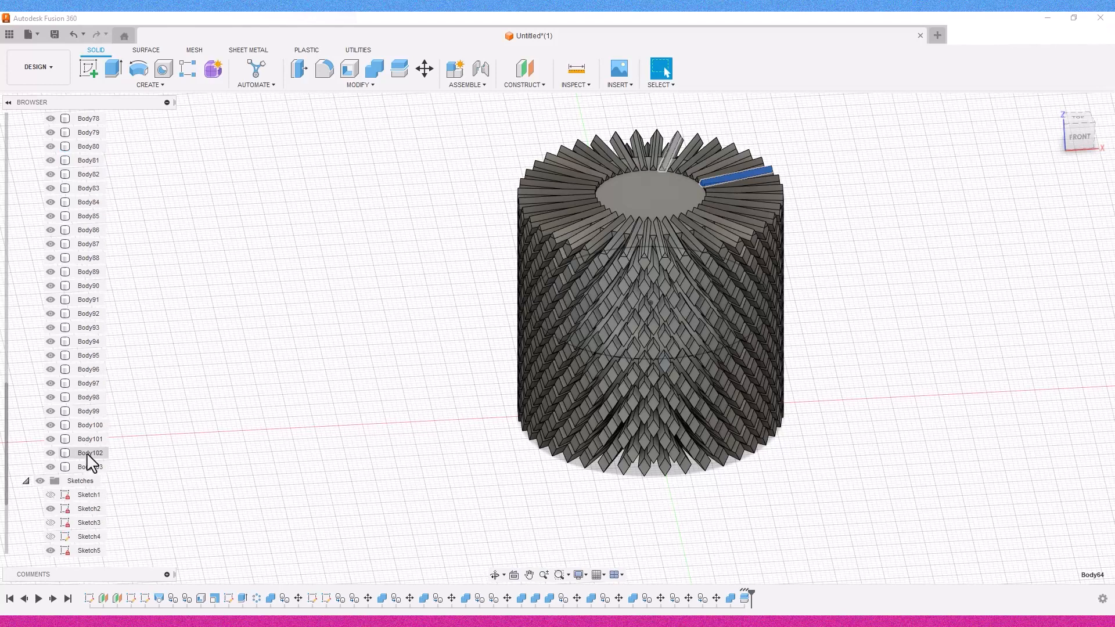
{"action": "left_click", "coordinate": [91, 464], "text": "shift"}
{"action": "right_click", "coordinate": [91, 462]}
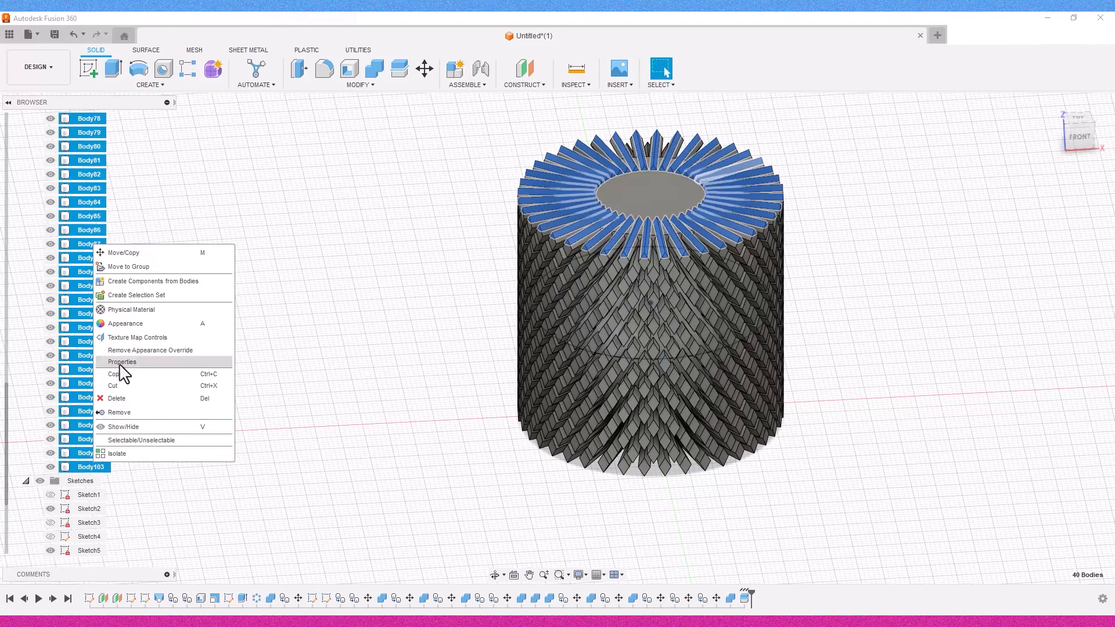
{"action": "left_click", "coordinate": [127, 413]}
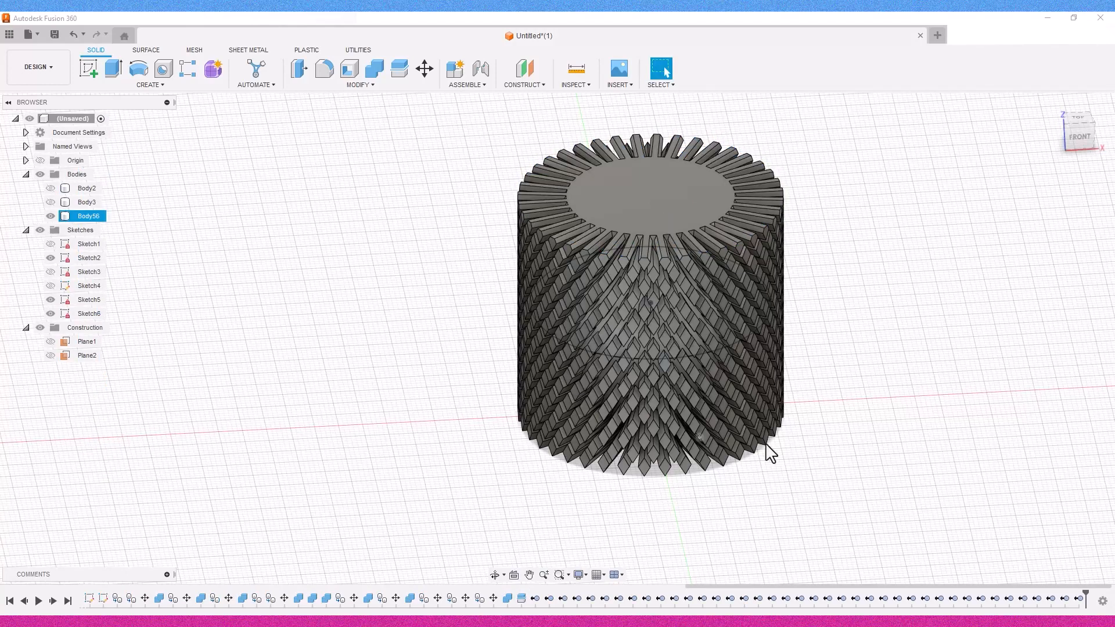
- Split Body56 using the vase's flat underside face as the extended splitting tool
{"action": "left_click_drag", "start_coordinate": [1082, 155], "coordinate": [1083, 97]}
{"action": "left_click", "coordinate": [685, 411]}
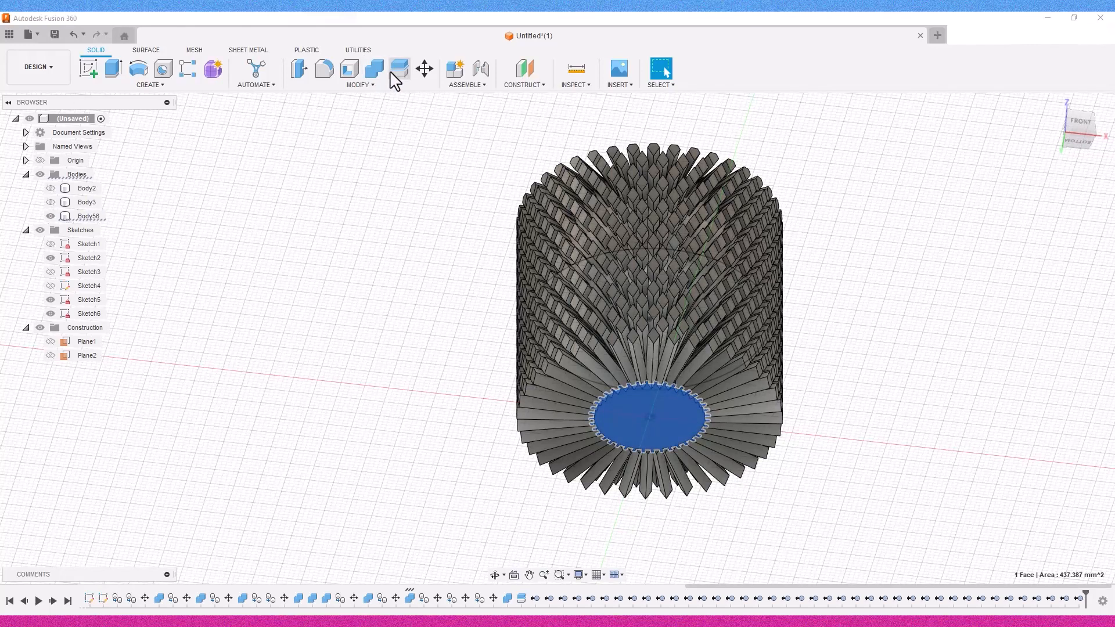
{"action": "left_click", "coordinate": [395, 71]}
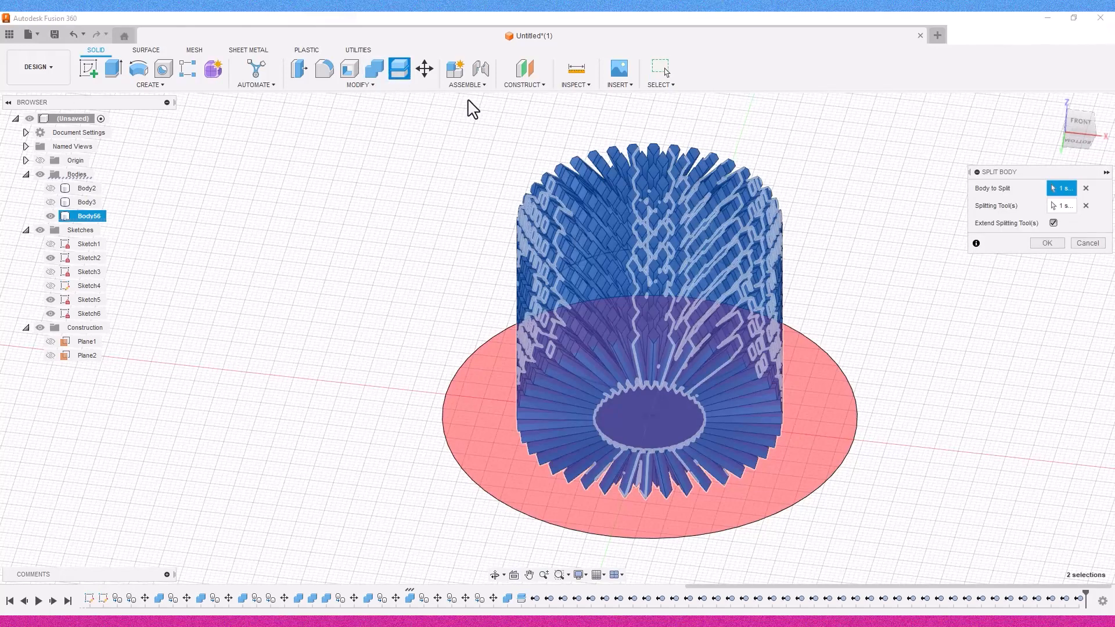
{"action": "left_click", "coordinate": [1049, 243]}
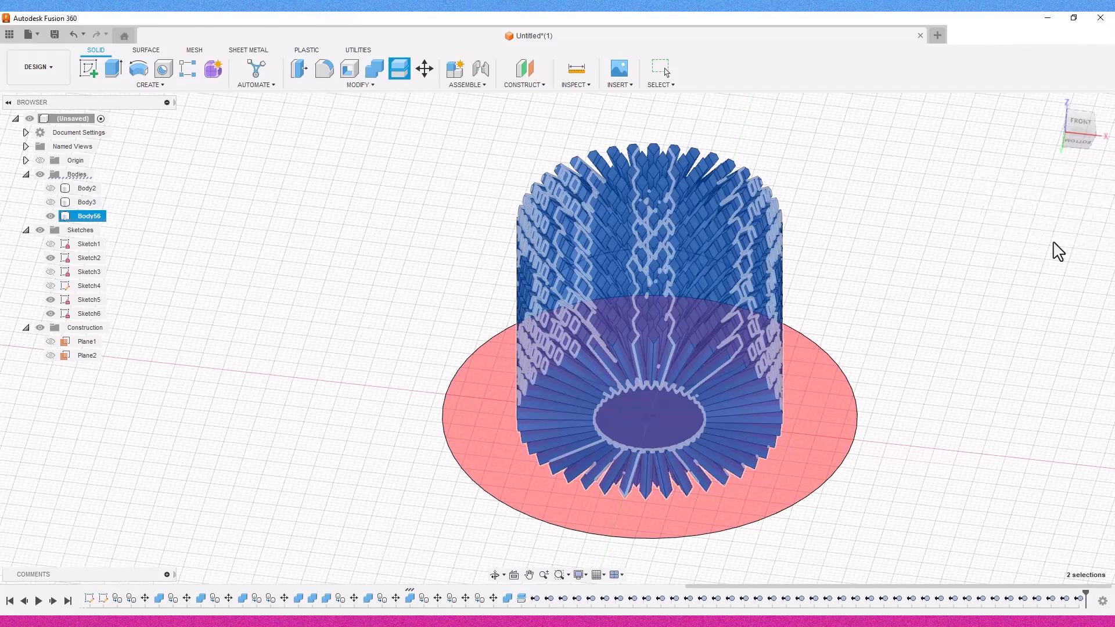
- Remove the split-off pieces below the base, Body104 through Body143
{"action": "left_click", "coordinate": [96, 230]}
{"action": "scroll", "coordinate": [89, 475], "scroll_direction": "down", "scroll_amount": 9}
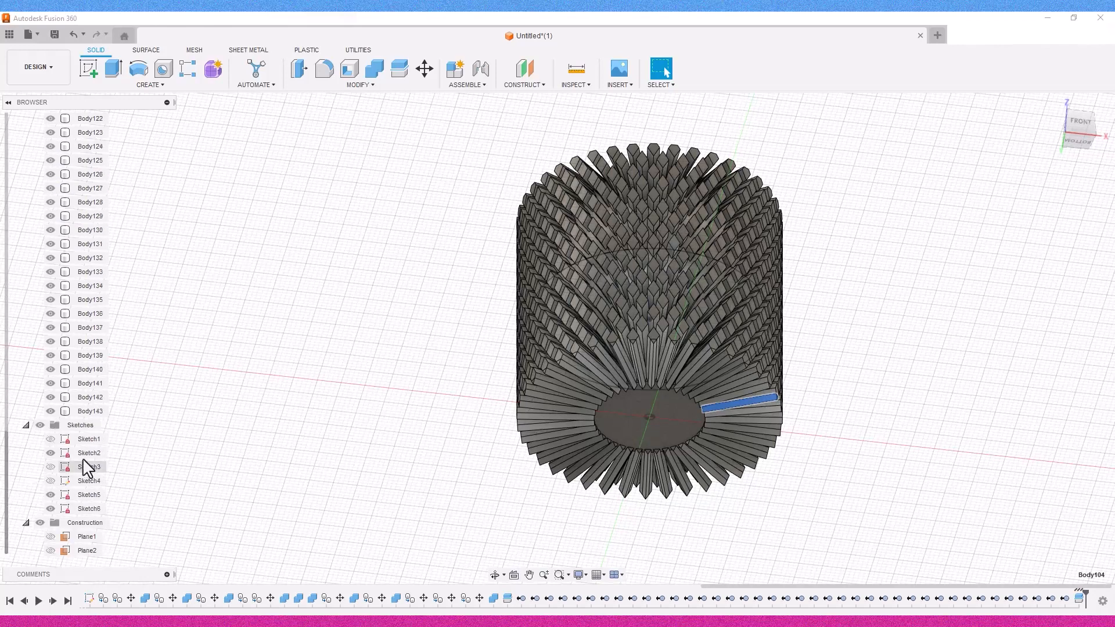
{"action": "left_click", "coordinate": [91, 411], "text": "shift"}
{"action": "right_click", "coordinate": [97, 413]}
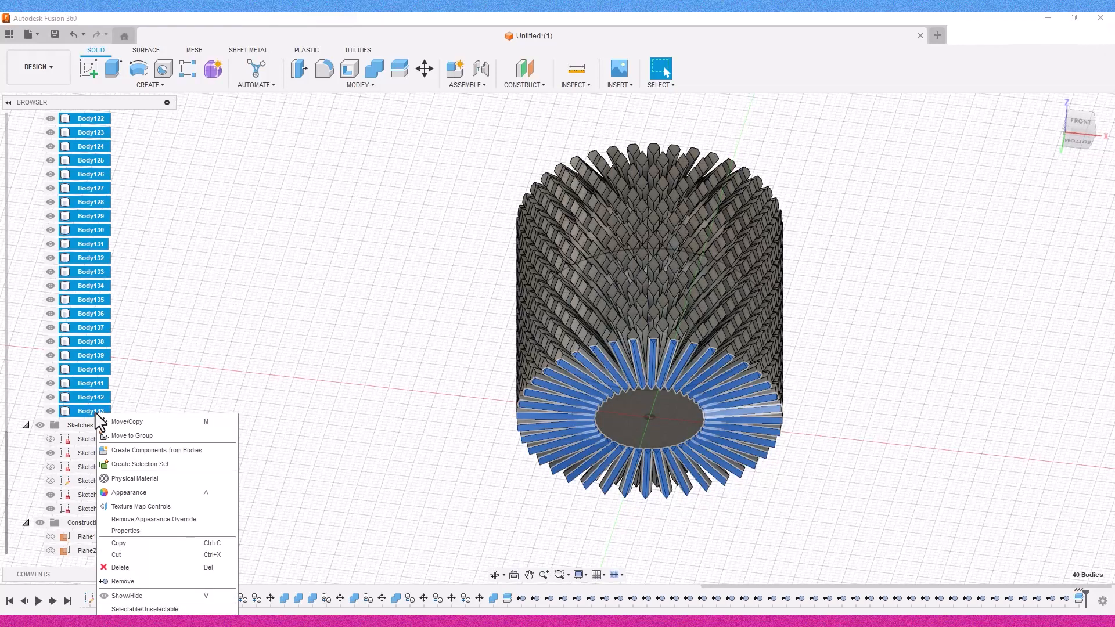
{"action": "left_click", "coordinate": [165, 582]}
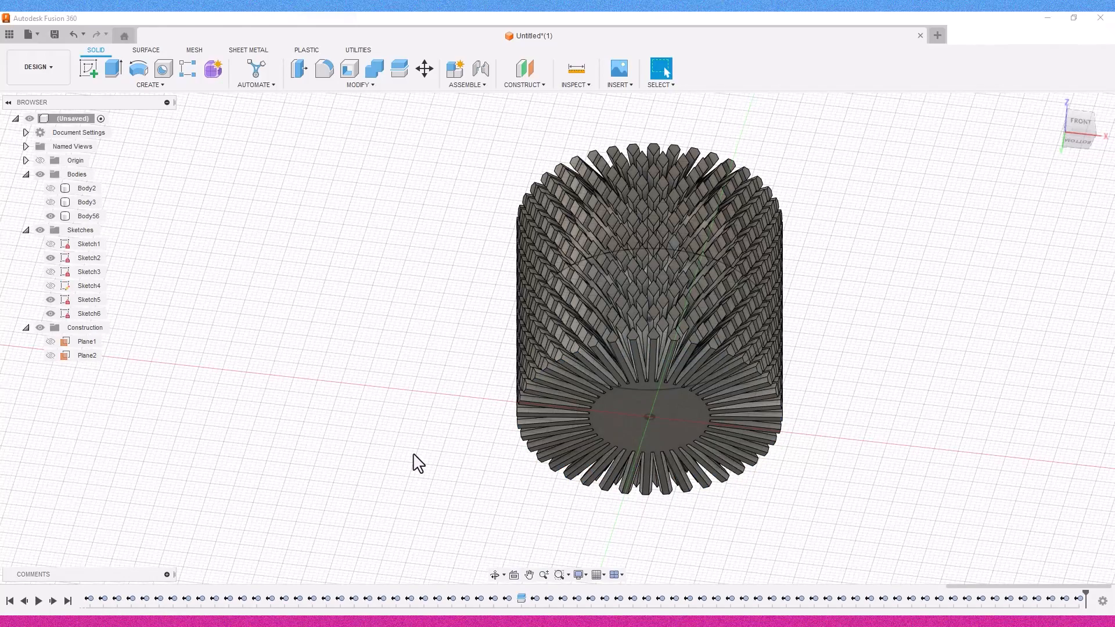
- Combine the enlarged vase Body3 as target with the diamond-covered Body56 as tool, using the Intersect operation
{"action": "mouse_move", "coordinate": [1084, 124]}
{"action": "left_mouse_down"}
{"action": "mouse_move", "coordinate": [1074, 229]}
{"action": "mouse_move", "coordinate": [1081, 95]}
{"action": "mouse_move", "coordinate": [1083, 123]}
{"action": "left_mouse_up"}
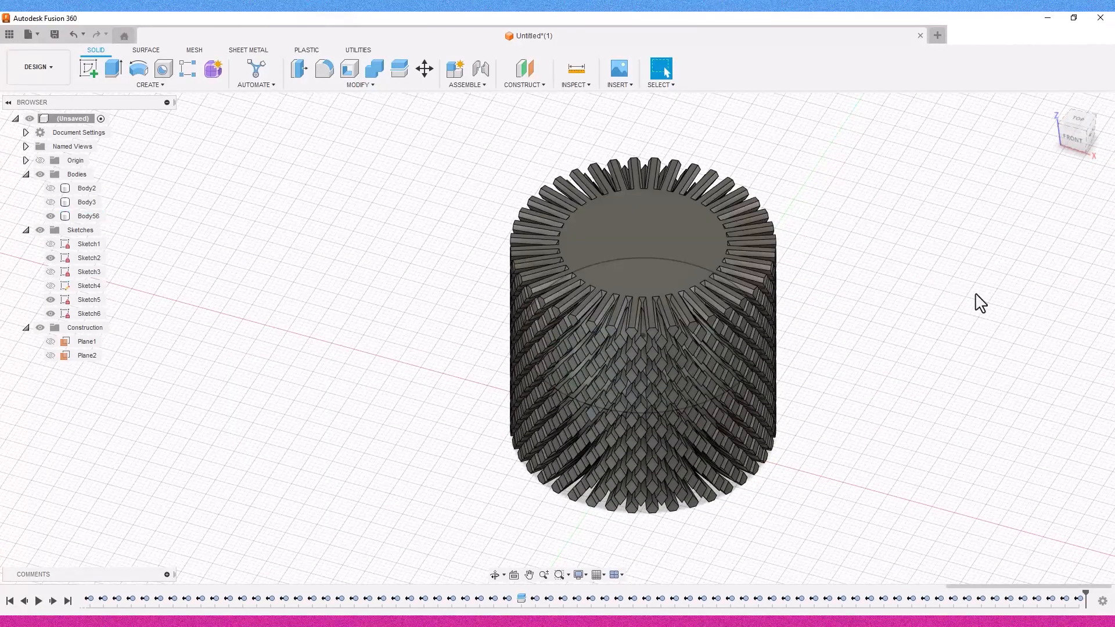
{"action": "left_click", "coordinate": [49, 202]}
{"action": "left_click", "coordinate": [50, 202]}
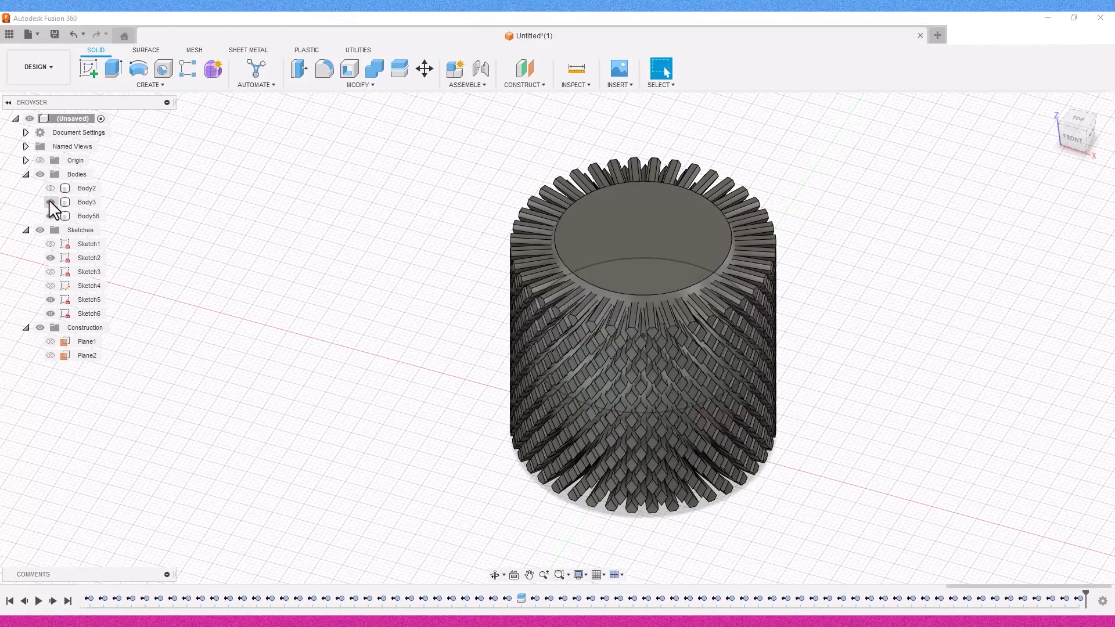
{"action": "left_click", "coordinate": [51, 202]}
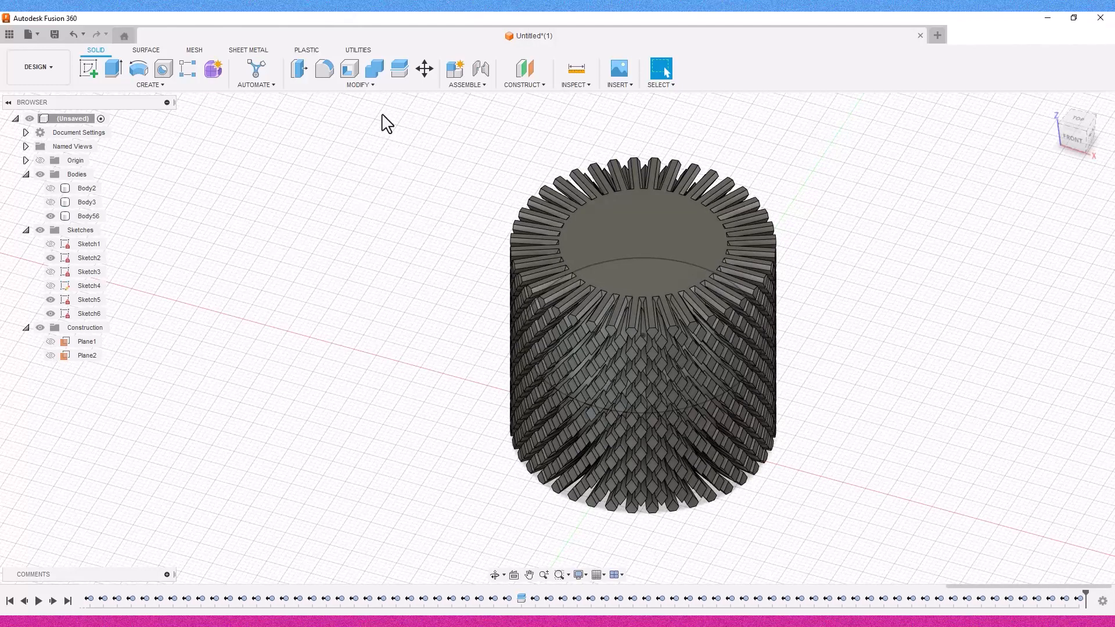
{"action": "left_click", "coordinate": [375, 70]}
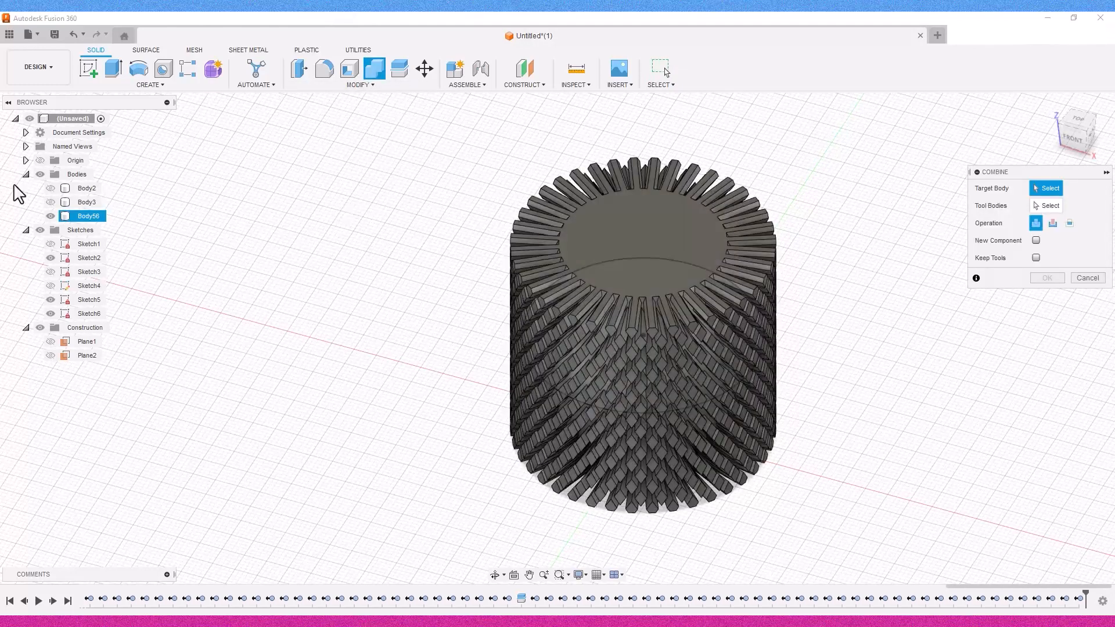
{"action": "left_click", "coordinate": [60, 203]}
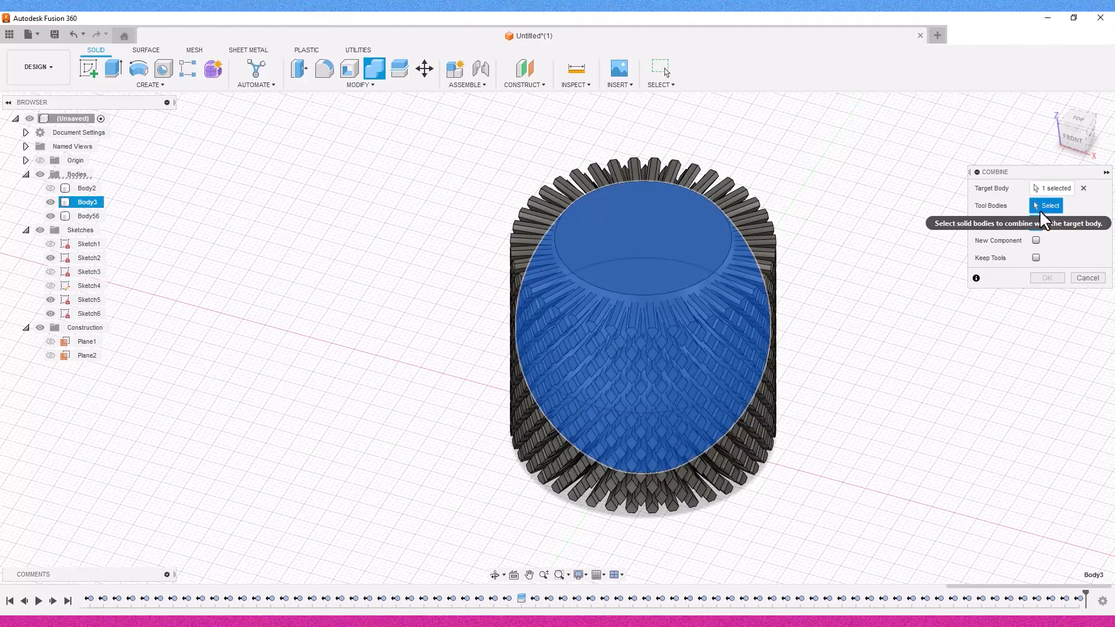
{"action": "left_click", "coordinate": [622, 244]}
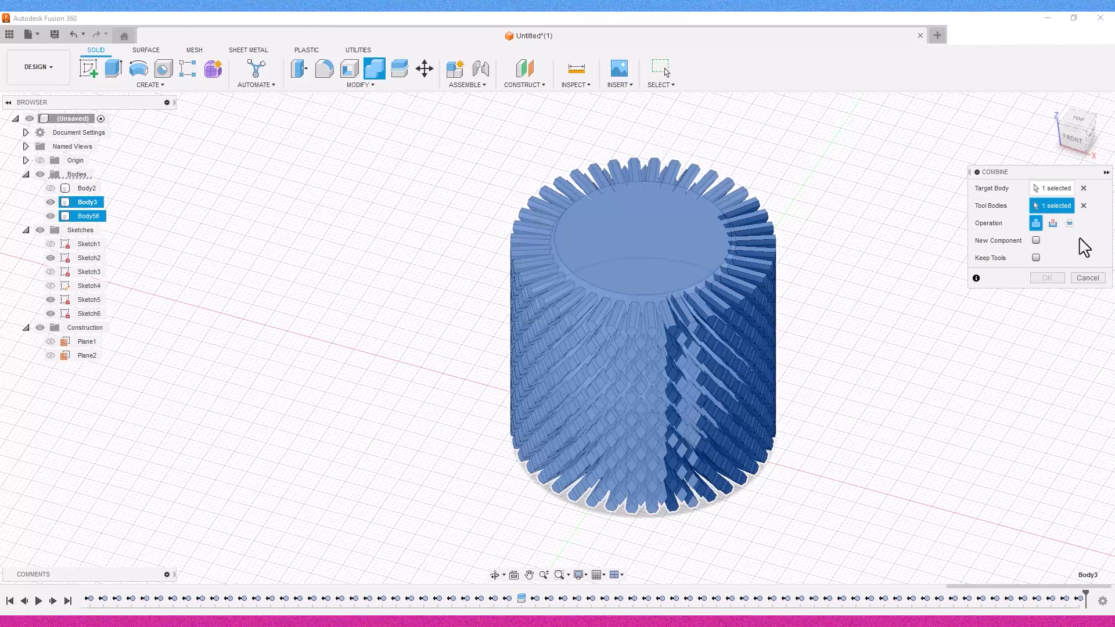
{"action": "left_click", "coordinate": [1069, 223]}
{"action": "left_click", "coordinate": [1047, 278]}
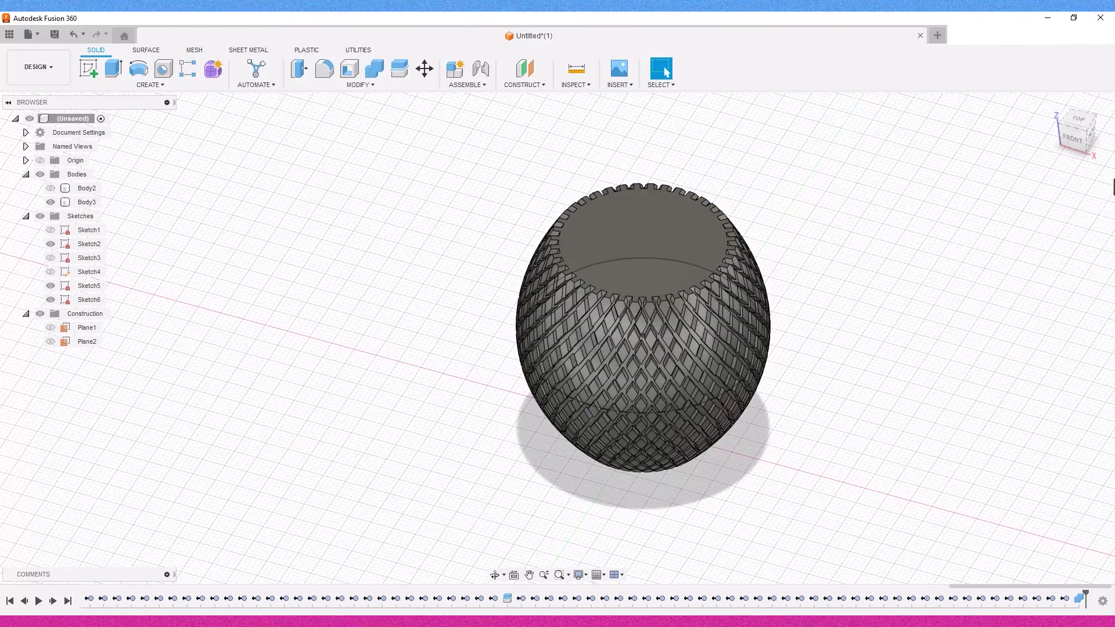
- Show the hidden vase body Body2 and inspect it together with the diamond-textured body
{"action": "left_click_drag", "start_coordinate": [1077, 142], "coordinate": [1030, 154]}
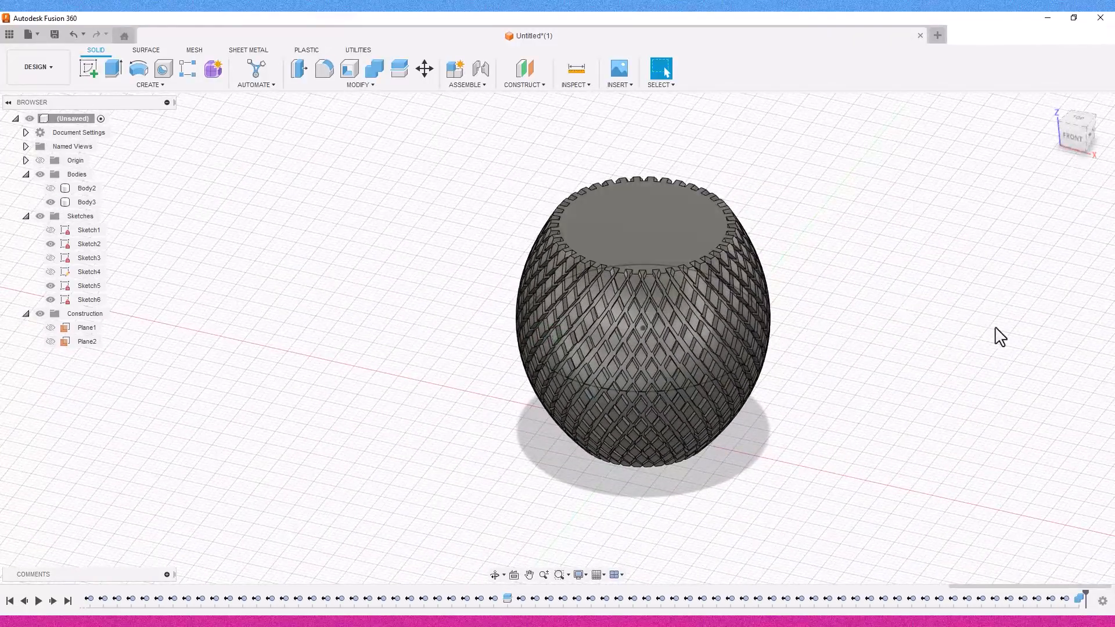
{"action": "left_click", "coordinate": [50, 189]}
{"action": "scroll", "coordinate": [520, 268], "scroll_direction": "up", "scroll_amount": 2}
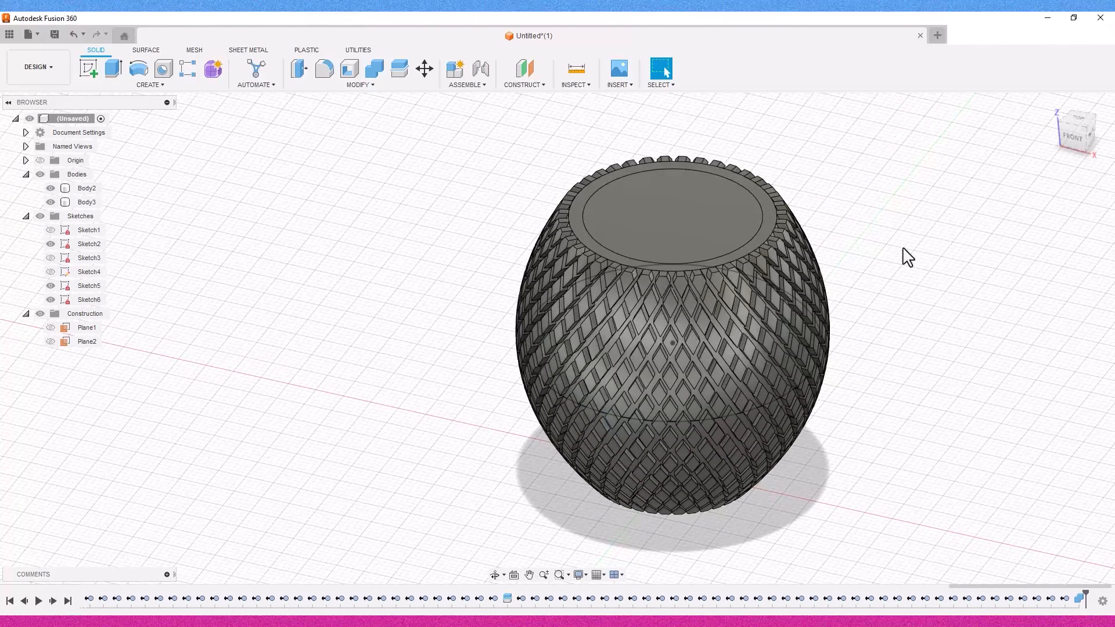
{"action": "scroll", "coordinate": [904, 250], "scroll_direction": "down", "scroll_amount": 2}
{"action": "left_click_drag", "start_coordinate": [1087, 127], "coordinate": [1091, 144]}
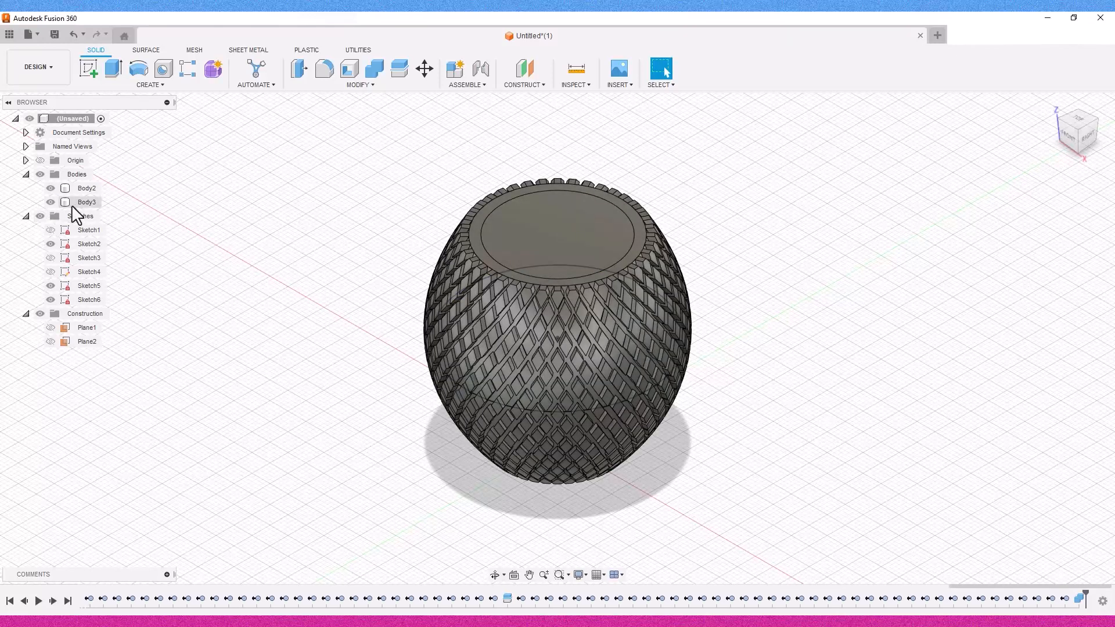
- Cut the vase Body2 out of the textured Body3 with Keep Tools enabled, and hide the leftover inner core Body144
{"action": "left_click", "coordinate": [376, 72]}
{"action": "left_click", "coordinate": [87, 202]}
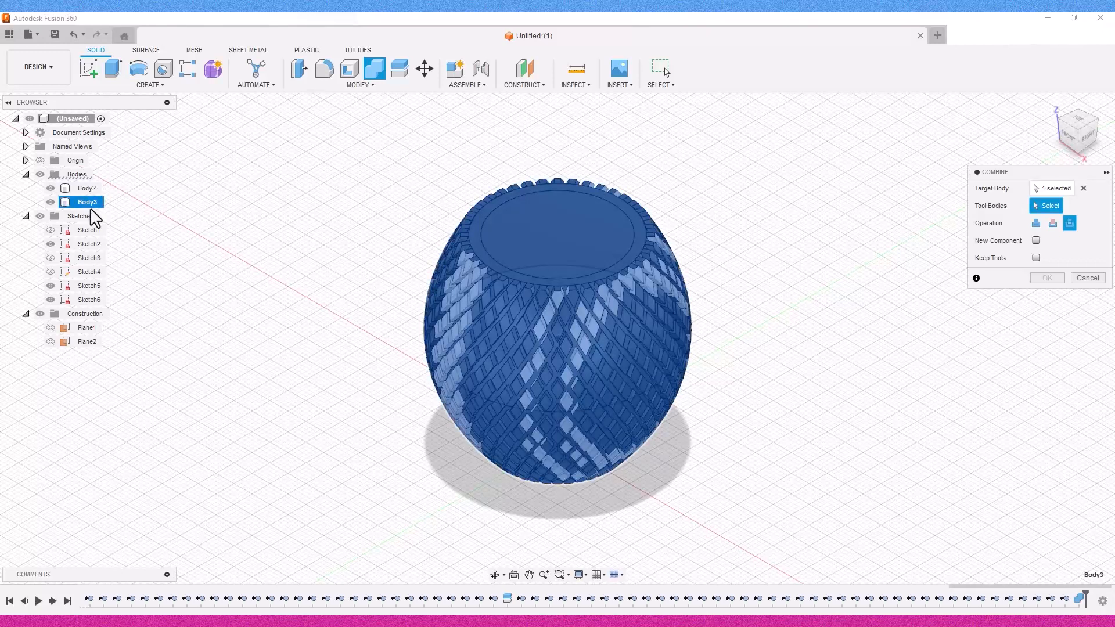
{"action": "left_click", "coordinate": [1052, 223]}
{"action": "left_click", "coordinate": [467, 258]}
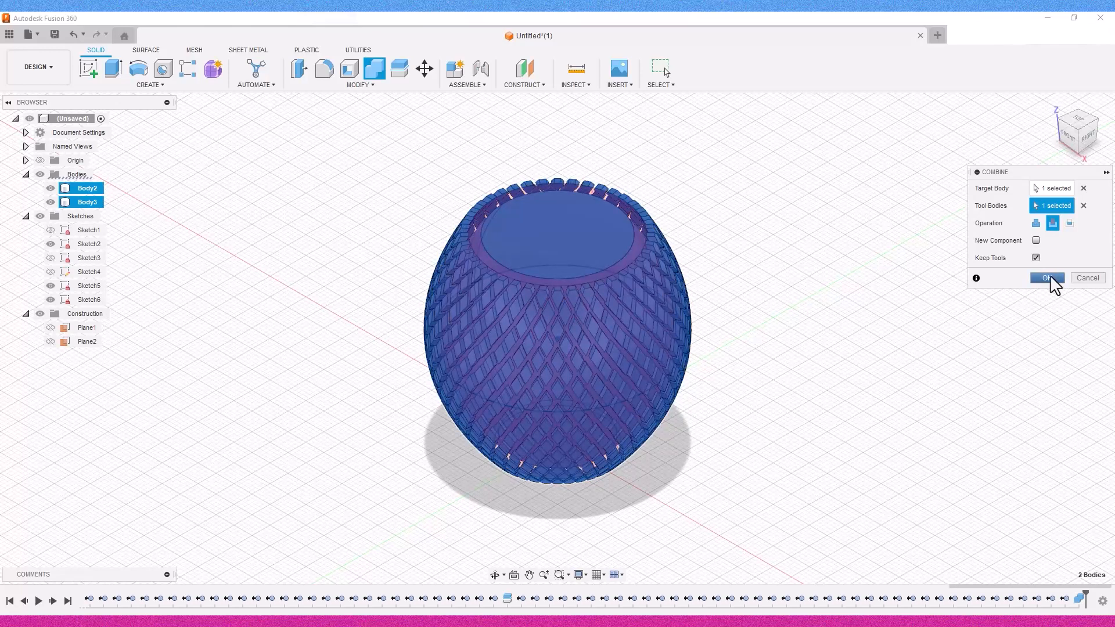
{"action": "left_click", "coordinate": [1050, 277]}
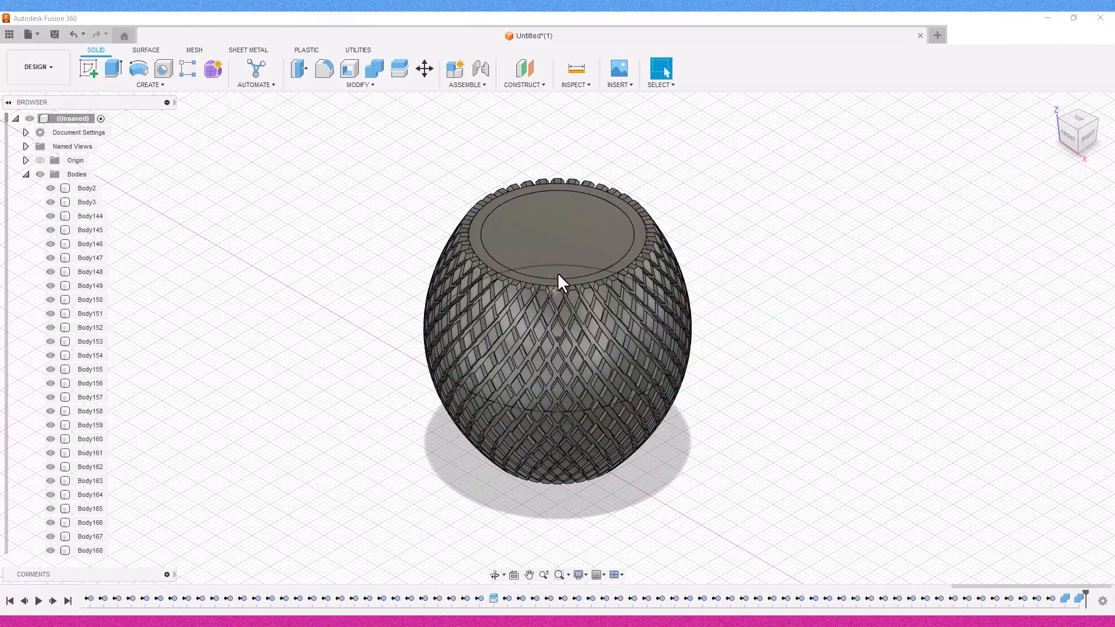
{"action": "left_click", "coordinate": [558, 239]}
{"action": "left_click", "coordinate": [51, 216]}
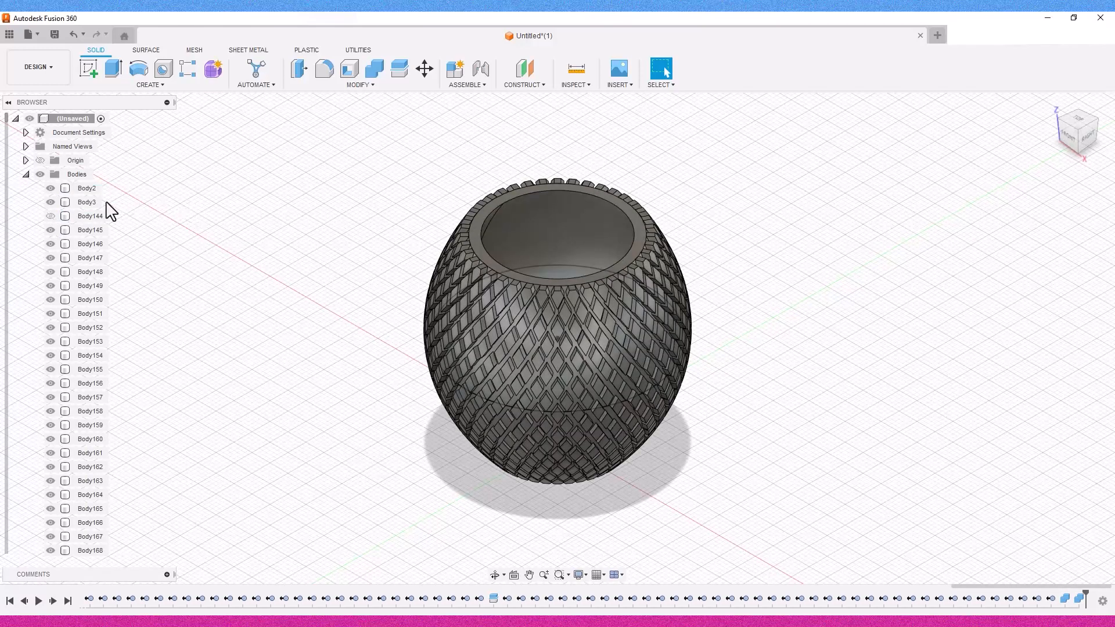
- Combine the vase Body2 with all the visible diamond pieces using the Join operation, with Keep Tools disabled
{"action": "left_click", "coordinate": [87, 189]}
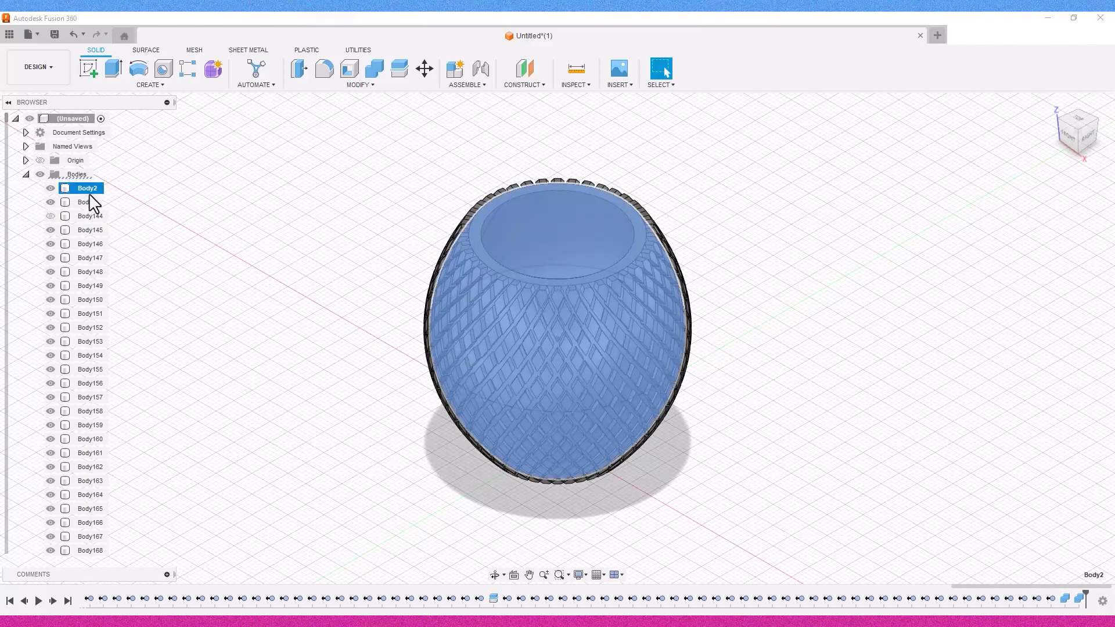
{"action": "left_click", "coordinate": [375, 71]}
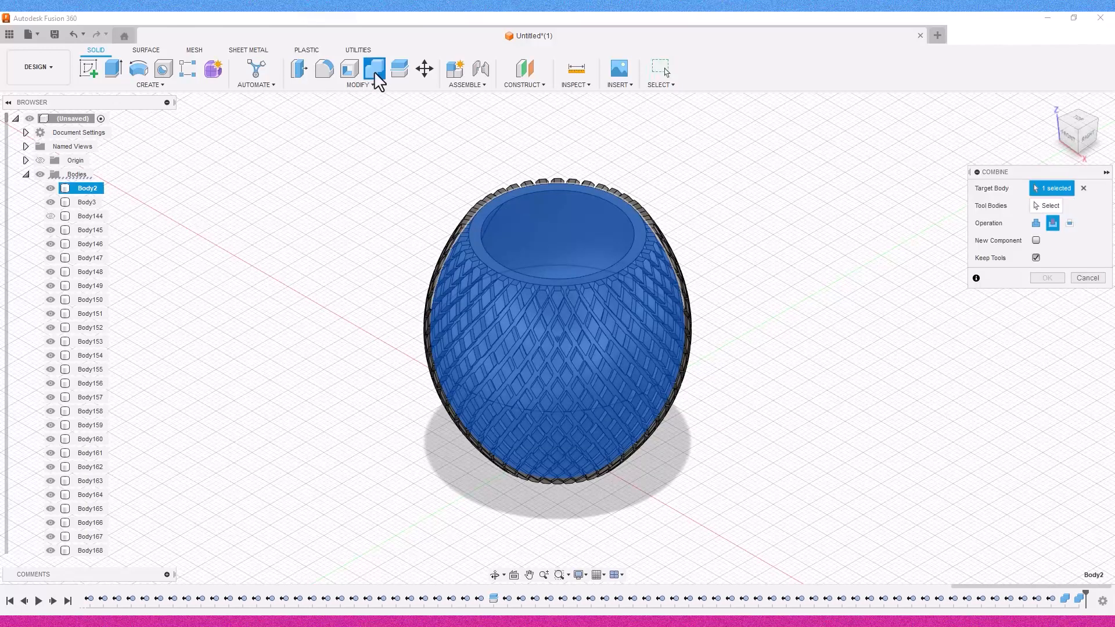
{"action": "left_click", "coordinate": [1035, 258]}
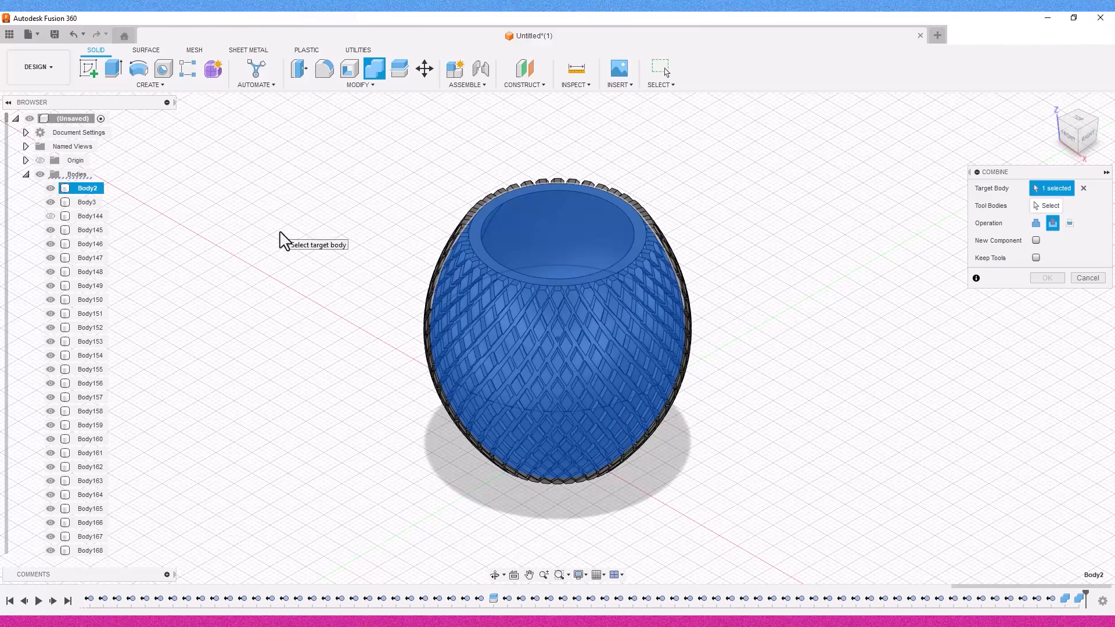
{"action": "left_click", "coordinate": [1047, 205]}
{"action": "left_click_drag", "start_coordinate": [631, 440], "coordinate": [361, 183]}
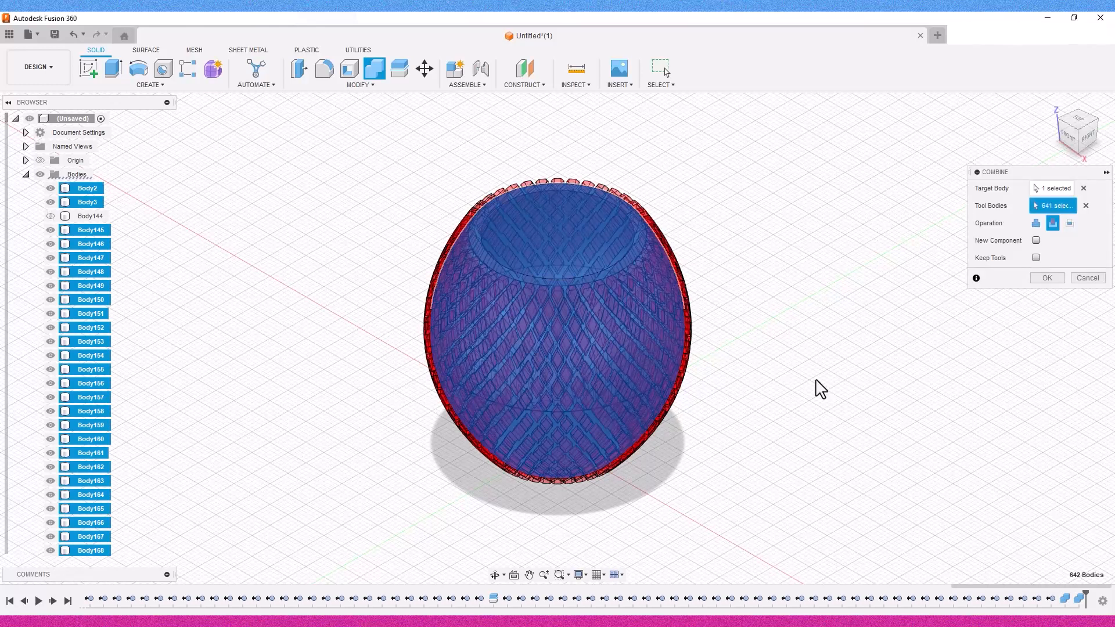
{"action": "left_click", "coordinate": [1037, 223]}
{"action": "left_click", "coordinate": [1047, 277]}
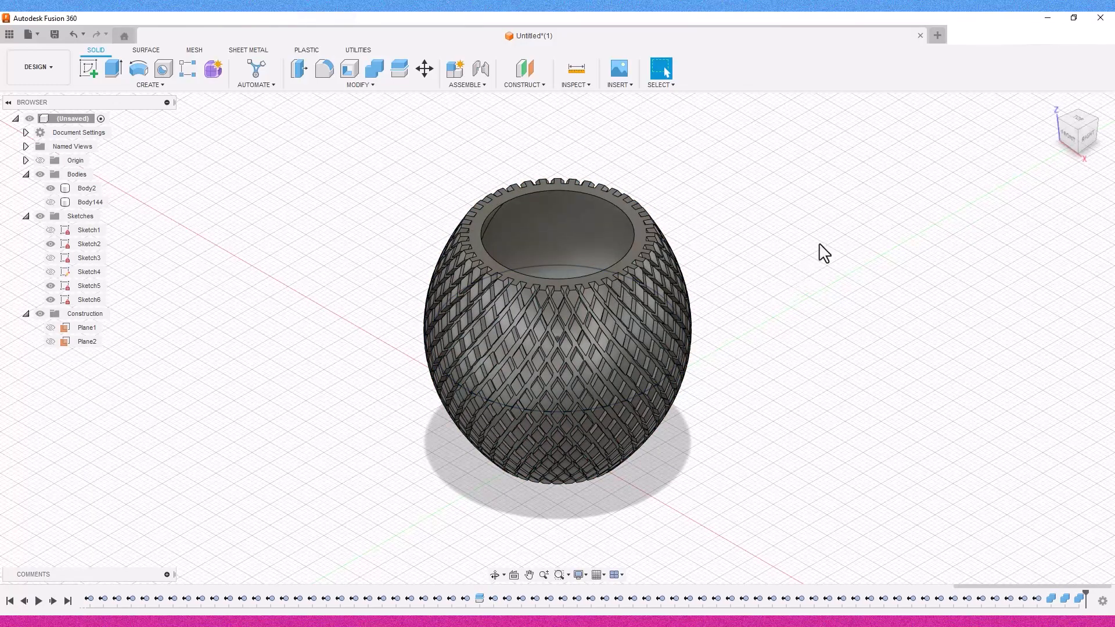
- Hide Sketch2, Sketch5 and Sketch6 so only the finished vase body is displayed
{"action": "left_click_drag", "start_coordinate": [1084, 140], "coordinate": [1108, 129]}
{"action": "left_click", "coordinate": [50, 286]}
{"action": "left_click", "coordinate": [50, 299]}
{"action": "left_click", "coordinate": [50, 243]}
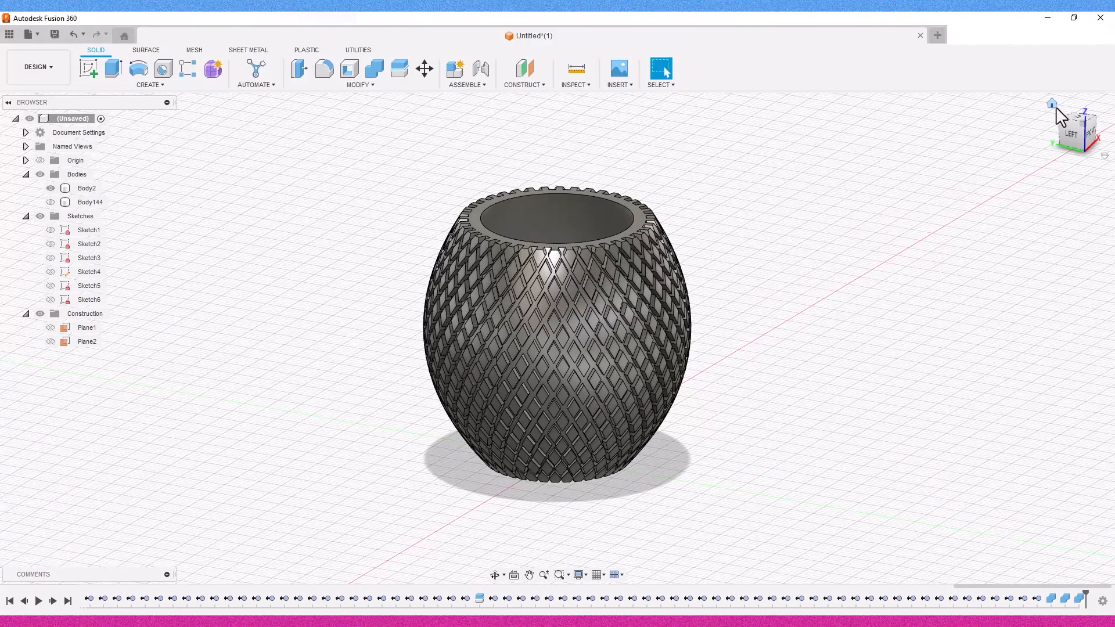
- Examine the finished vase's diamond texture, rim and base from the home view, the right side and an angled view
{"action": "left_click", "coordinate": [1052, 105]}
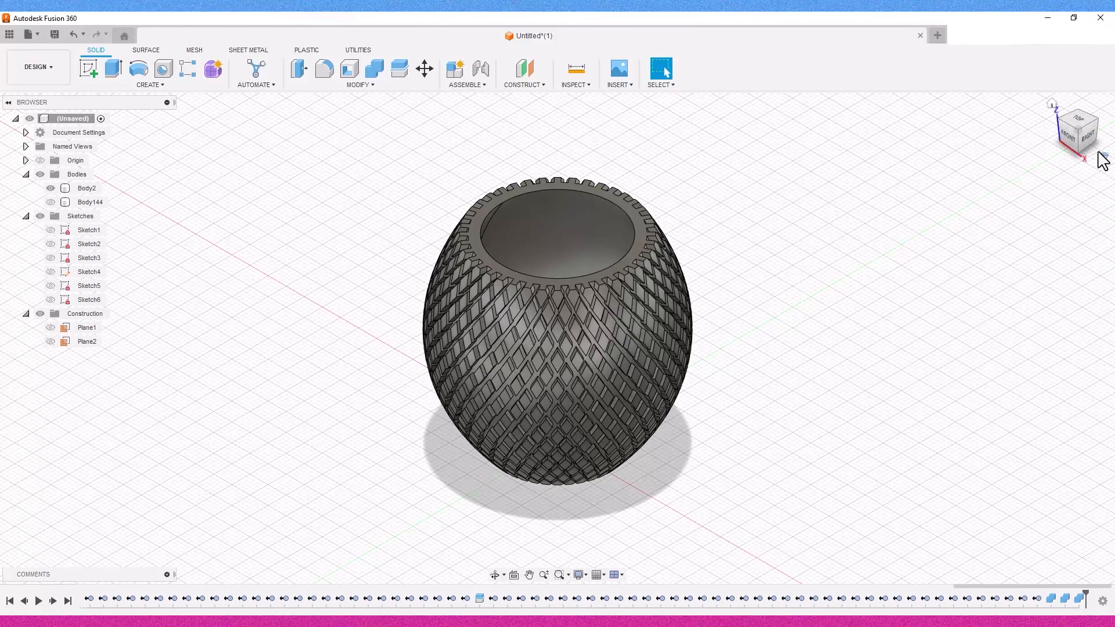
{"action": "left_click", "coordinate": [1086, 140]}
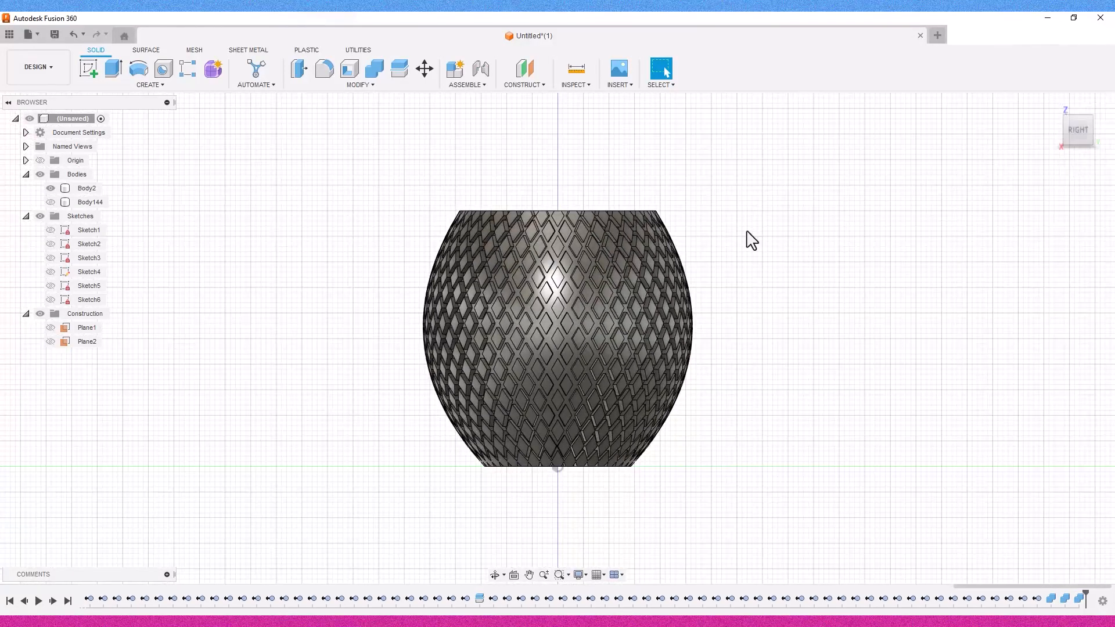
{"action": "scroll", "coordinate": [600, 254], "scroll_direction": "up", "scroll_amount": 2}
{"action": "scroll", "coordinate": [483, 336], "scroll_direction": "up", "scroll_amount": 3}
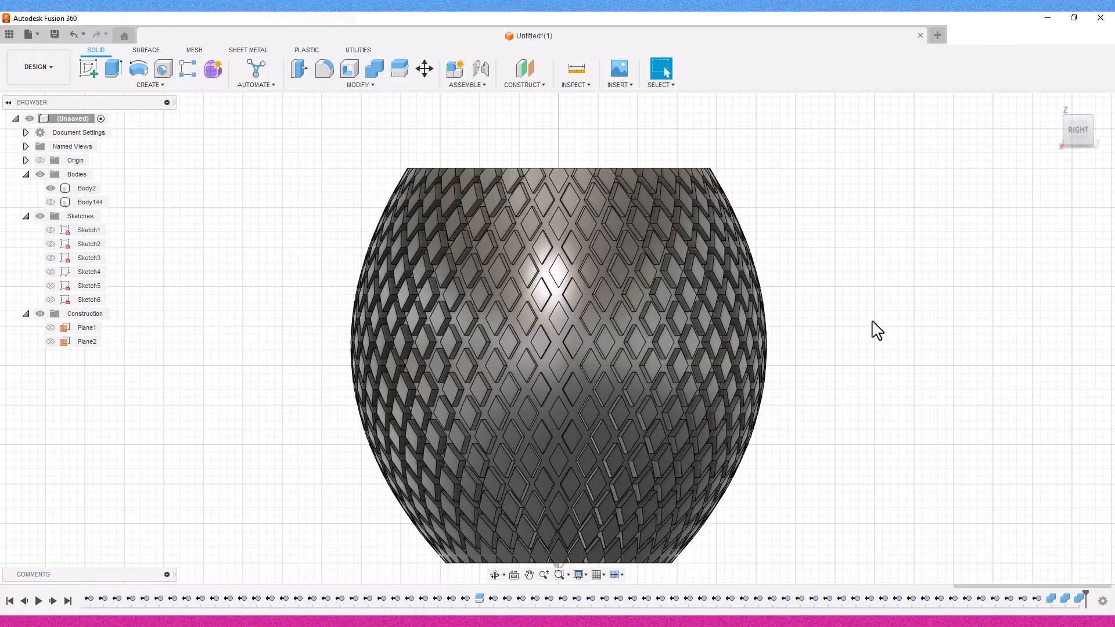
{"action": "scroll", "coordinate": [850, 366], "scroll_direction": "down", "scroll_amount": 2}
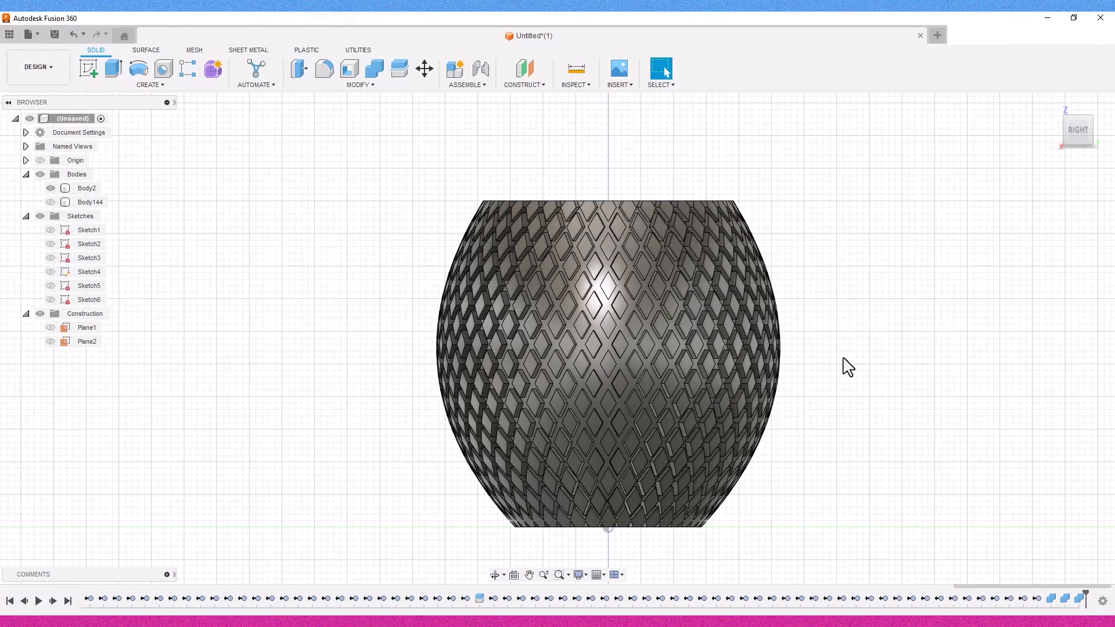
{"action": "scroll", "coordinate": [843, 358], "scroll_direction": "down", "scroll_amount": 1}
{"action": "left_click", "coordinate": [1053, 106]}
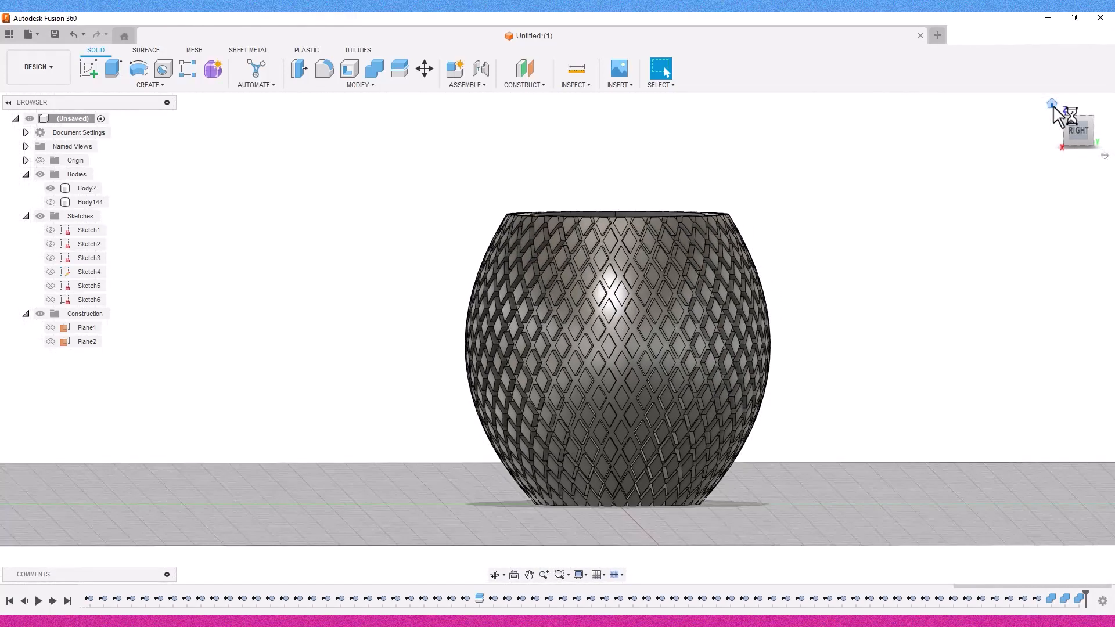
{"action": "left_click_drag", "start_coordinate": [1069, 135], "coordinate": [1088, 117]}
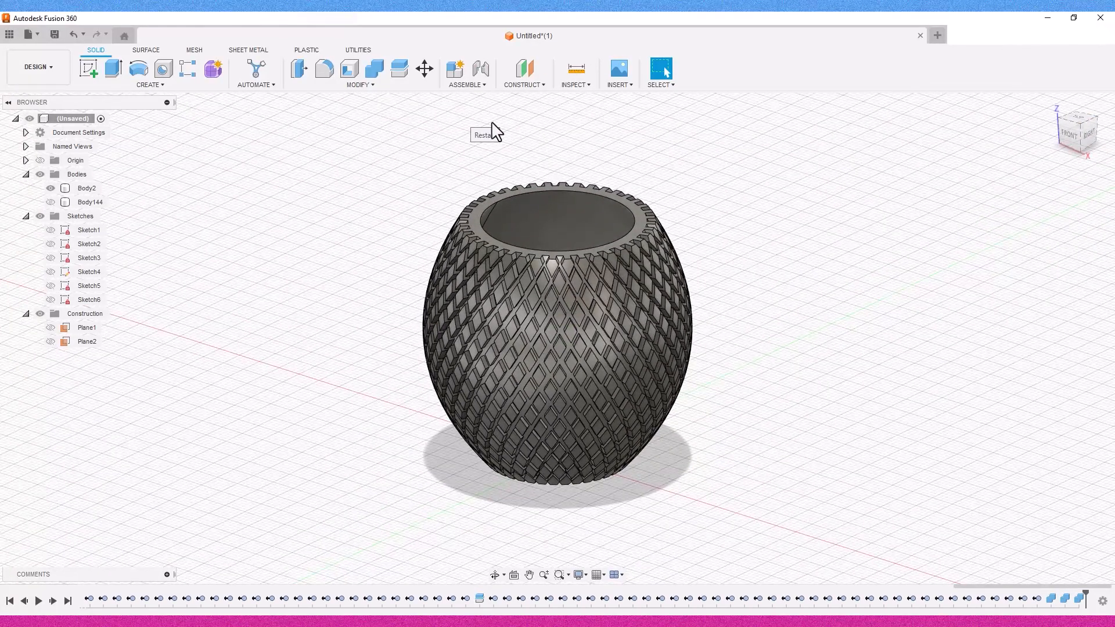